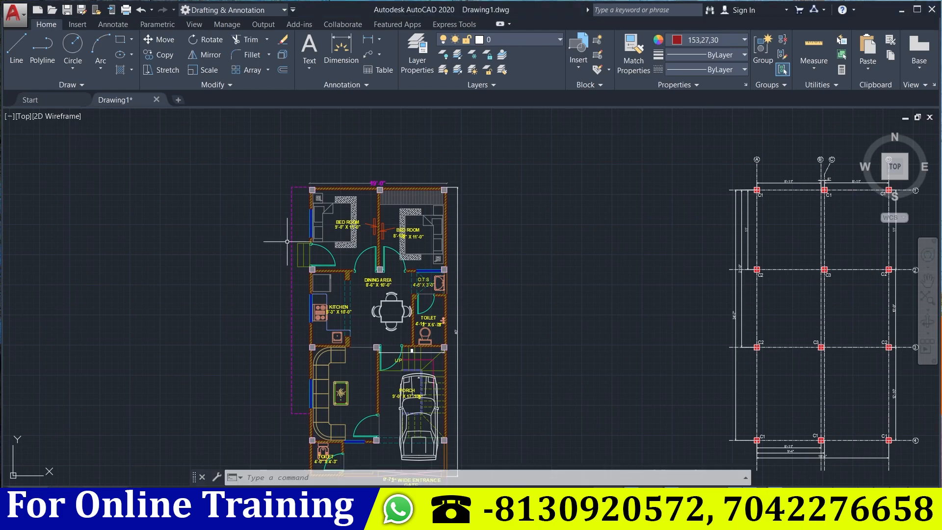
Examine the room layout, dimensions and column positions on the floor plan with hatched walls.
{"action": "scroll", "coordinate": [271, 201], "scroll_direction": "up", "scroll_amount": 2}
{"action": "middle_click_drag", "start_coordinate": [448, 203], "coordinate": [410, 180]}
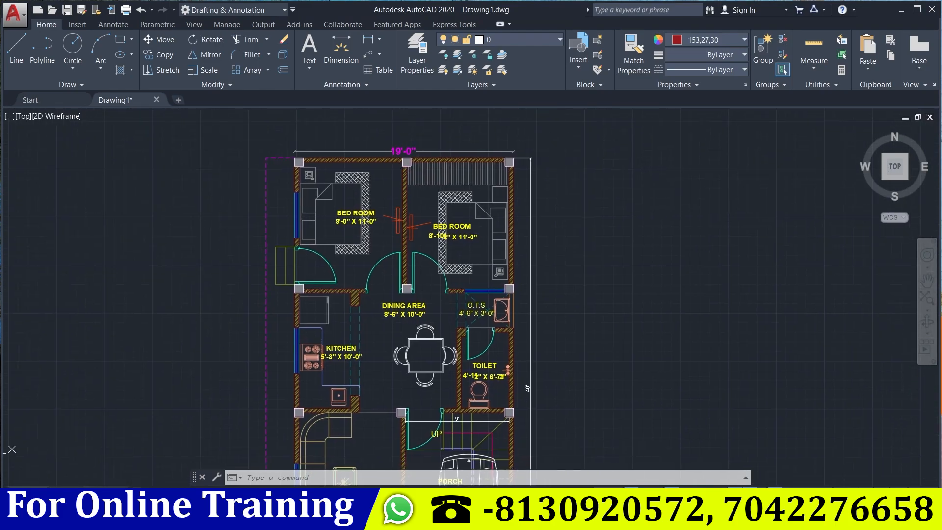
{"action": "mouse_move", "coordinate": [557, 436]}
{"action": "middle_mouse_down"}
{"action": "mouse_move", "coordinate": [483, 356]}
{"action": "mouse_move", "coordinate": [526, 396]}
{"action": "mouse_move", "coordinate": [556, 452]}
{"action": "middle_mouse_up"}
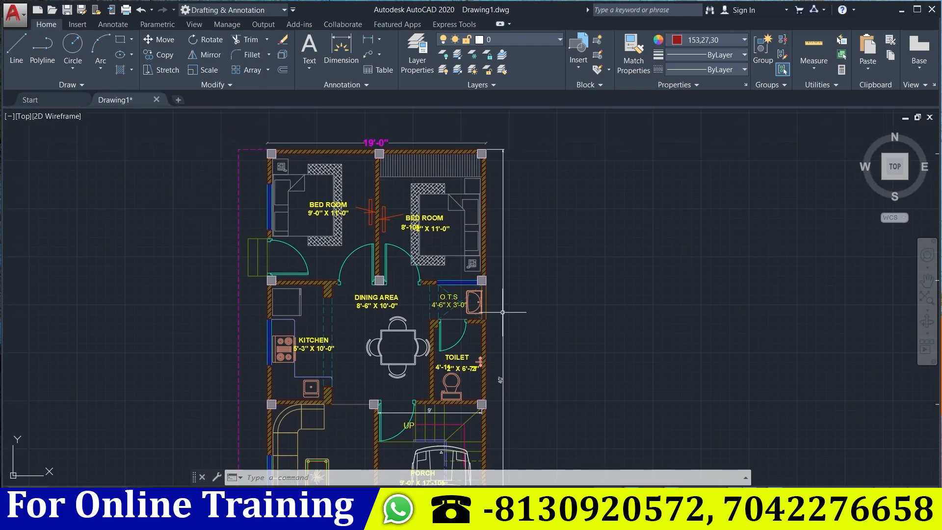
{"action": "middle_click_drag", "start_coordinate": [518, 351], "coordinate": [485, 226]}
{"action": "middle_click_drag", "start_coordinate": [490, 280], "coordinate": [508, 384]}
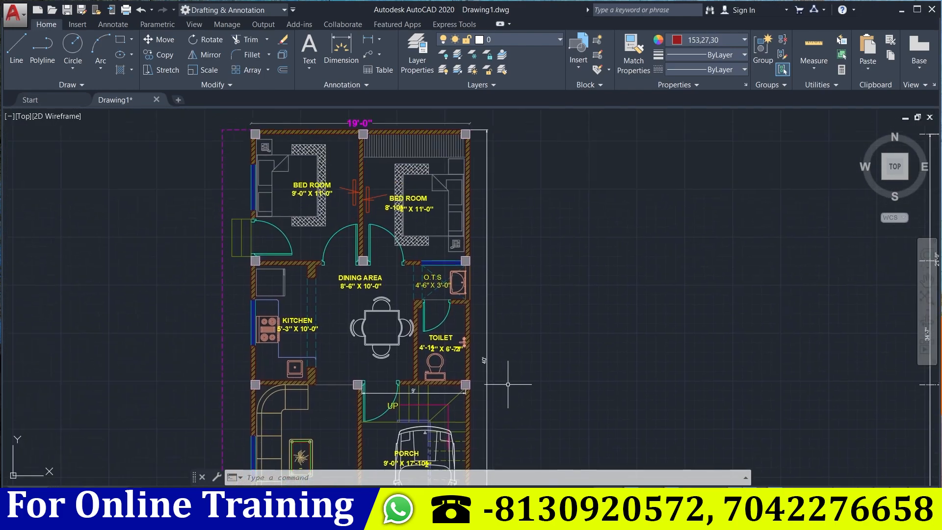
{"action": "middle_click_drag", "start_coordinate": [398, 307], "coordinate": [436, 325]}
{"action": "middle_click_drag", "start_coordinate": [355, 260], "coordinate": [319, 259]}
{"action": "scroll", "coordinate": [395, 269], "scroll_direction": "down", "scroll_amount": 4}
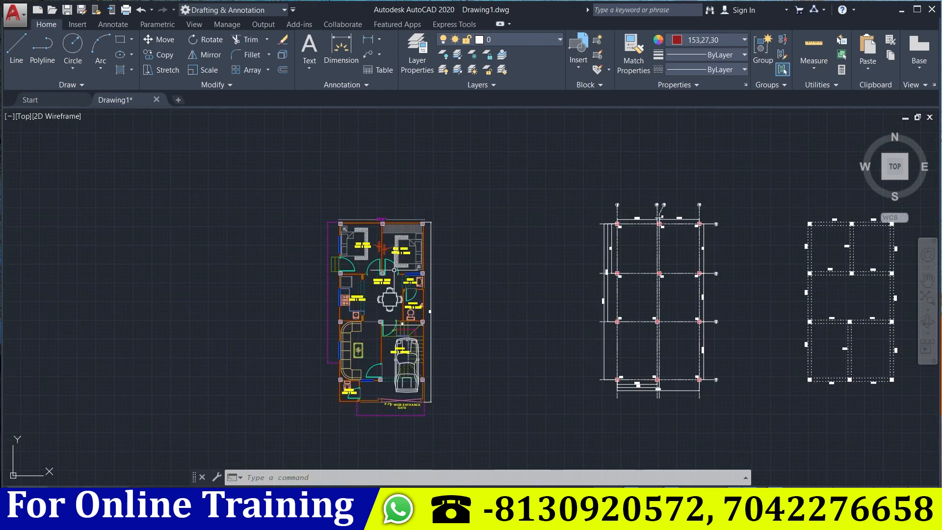
Examine the column layout with its grid lines and the plinth beam layout next to it.
{"action": "middle_click_drag", "start_coordinate": [454, 320], "coordinate": [339, 302]}
{"action": "scroll", "coordinate": [499, 258], "scroll_direction": "up", "scroll_amount": 4}
{"action": "middle_click_drag", "start_coordinate": [446, 272], "coordinate": [300, 323]}
{"action": "scroll", "coordinate": [359, 155], "scroll_direction": "up", "scroll_amount": 4}
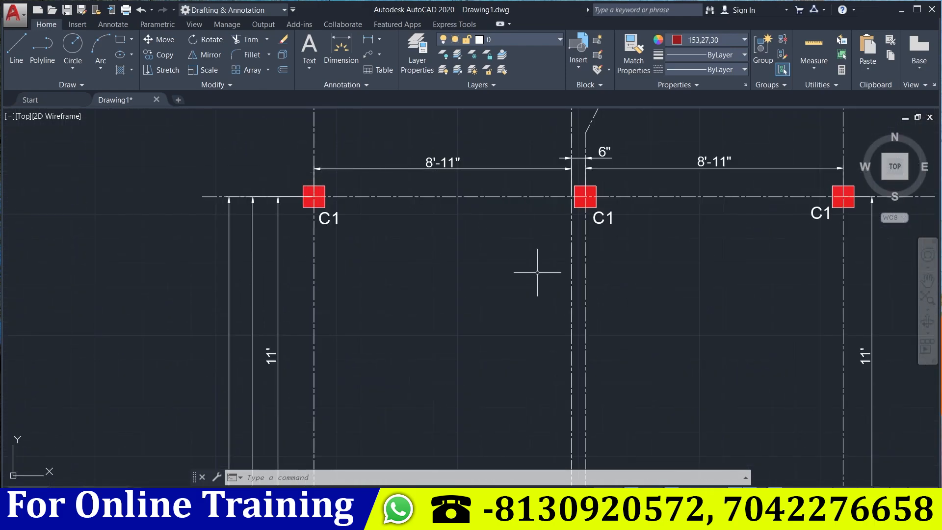
{"action": "scroll", "coordinate": [542, 273], "scroll_direction": "down", "scroll_amount": 1}
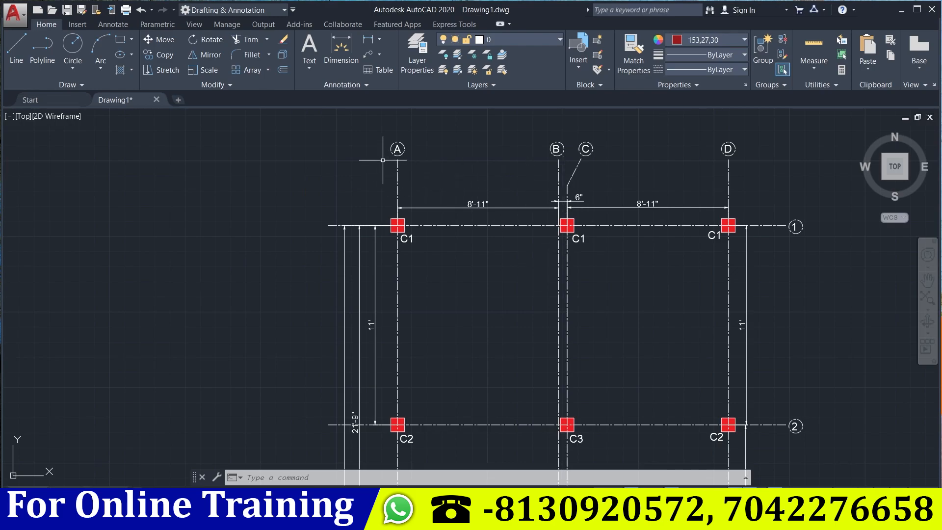
{"action": "middle_click_drag", "start_coordinate": [694, 279], "coordinate": [352, 279]}
{"action": "scroll", "coordinate": [447, 274], "scroll_direction": "down", "scroll_amount": 4}
{"action": "middle_click_drag", "start_coordinate": [479, 301], "coordinate": [413, 270]}
{"action": "scroll", "coordinate": [510, 245], "scroll_direction": "up", "scroll_amount": 3}
{"action": "scroll", "coordinate": [506, 243], "scroll_direction": "up", "scroll_amount": 3}
{"action": "middle_click_drag", "start_coordinate": [589, 210], "coordinate": [442, 169]}
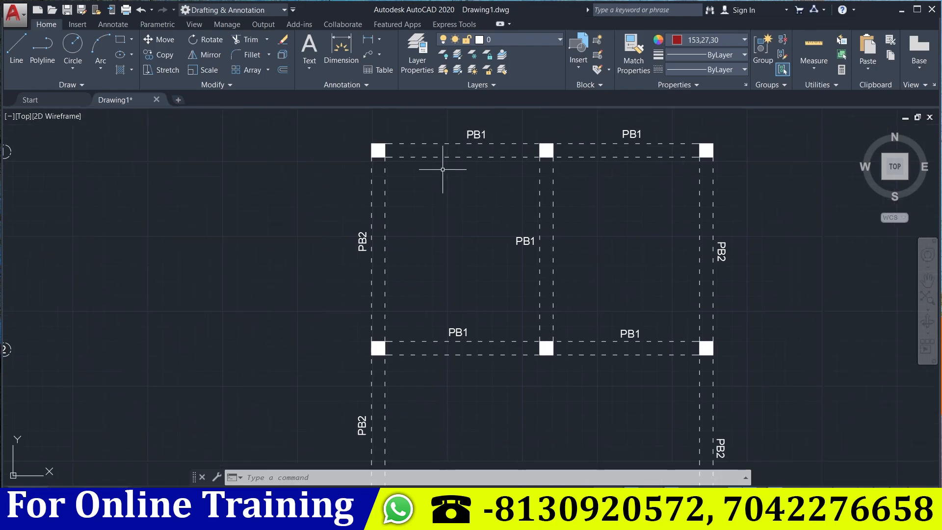
Examine the footing layout and the floor beam and slab layout with its FB and FS labels.
{"action": "scroll", "coordinate": [554, 252], "scroll_direction": "down", "scroll_amount": 4}
{"action": "middle_click_drag", "start_coordinate": [551, 309], "coordinate": [480, 270]}
{"action": "middle_click_drag", "start_coordinate": [599, 311], "coordinate": [496, 312]}
{"action": "middle_click_drag", "start_coordinate": [584, 289], "coordinate": [470, 294]}
{"action": "scroll", "coordinate": [512, 149], "scroll_direction": "up", "scroll_amount": 8}
{"action": "scroll", "coordinate": [667, 322], "scroll_direction": "down", "scroll_amount": 2}
{"action": "scroll", "coordinate": [656, 311], "scroll_direction": "down", "scroll_amount": 3}
{"action": "middle_click_drag", "start_coordinate": [652, 345], "coordinate": [368, 208]}
{"action": "middle_click_drag", "start_coordinate": [643, 285], "coordinate": [357, 209]}
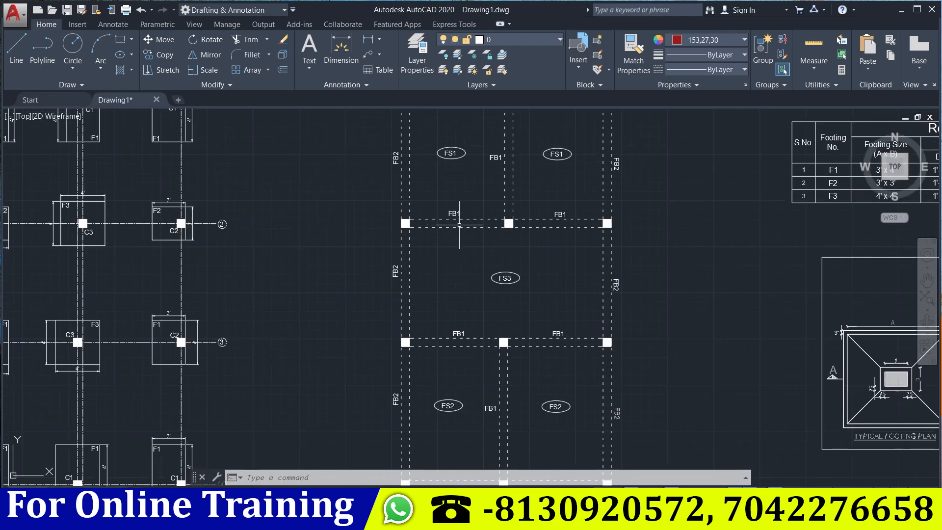
{"action": "middle_click_drag", "start_coordinate": [471, 320], "coordinate": [439, 399]}
{"action": "scroll", "coordinate": [500, 330], "scroll_direction": "down", "scroll_amount": 4}
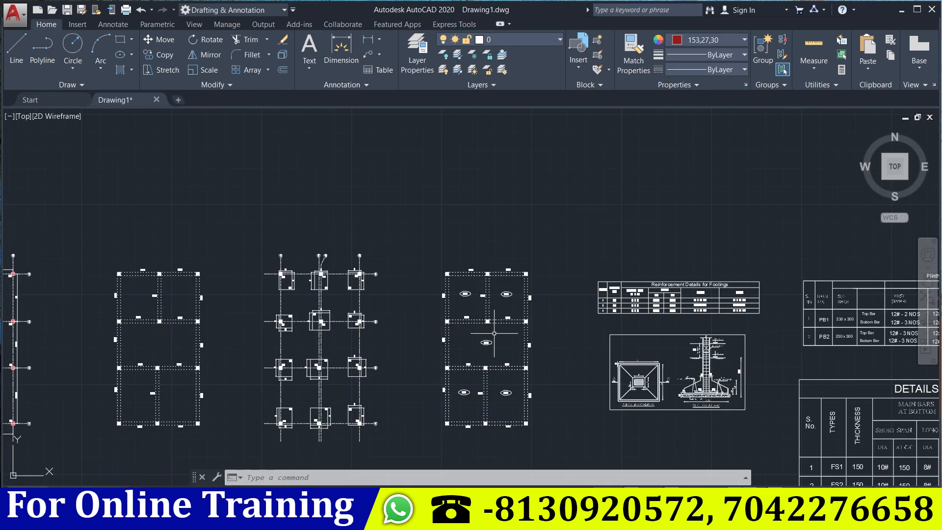
{"action": "scroll", "coordinate": [470, 321], "scroll_direction": "up", "scroll_amount": 8}
{"action": "middle_click_drag", "start_coordinate": [469, 278], "coordinate": [420, 332]}
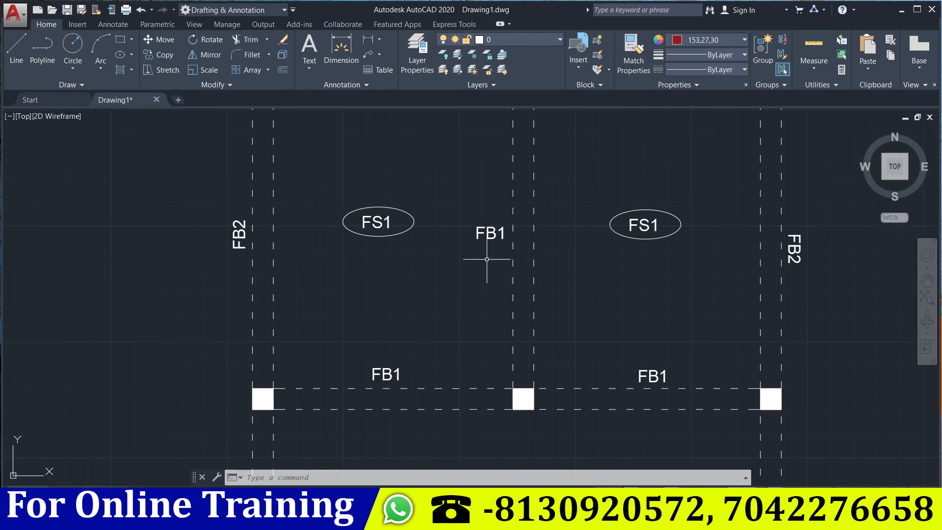
{"action": "middle_click_drag", "start_coordinate": [490, 261], "coordinate": [368, 231]}
{"action": "scroll", "coordinate": [368, 231], "scroll_direction": "down", "scroll_amount": 6}
{"action": "middle_click_drag", "start_coordinate": [445, 286], "coordinate": [330, 290]}
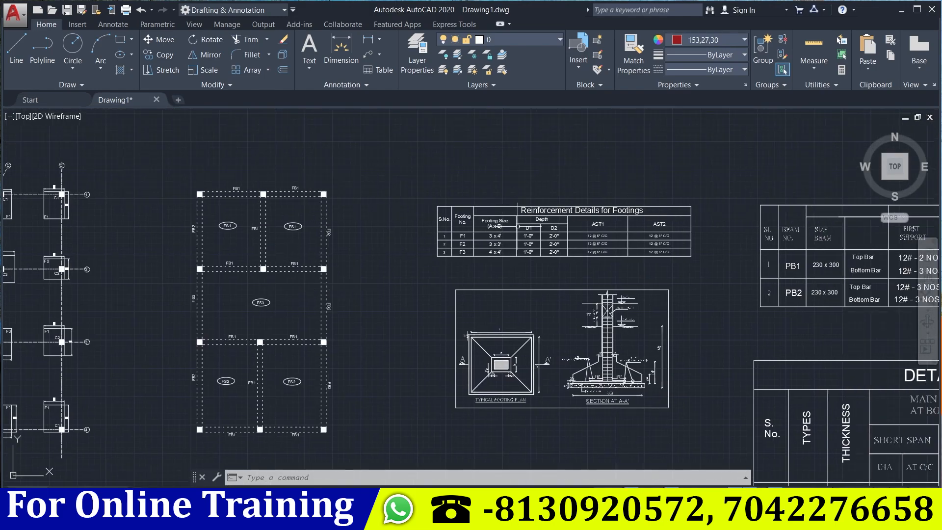
Read the footing reinforcement table, the typical footing details and the beam and RCC slab schedules.
{"action": "scroll", "coordinate": [518, 226], "scroll_direction": "up", "scroll_amount": 2}
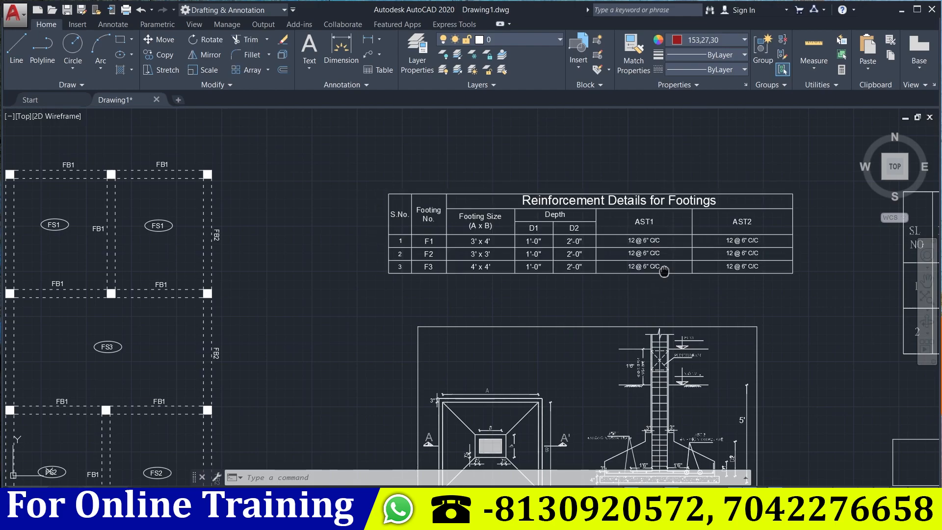
{"action": "middle_click_drag", "start_coordinate": [574, 240], "coordinate": [450, 205]}
{"action": "left_click", "coordinate": [450, 205]}
{"action": "scroll", "coordinate": [452, 205], "scroll_direction": "up", "scroll_amount": 2}
{"action": "middle_click_drag", "start_coordinate": [502, 159], "coordinate": [590, 202]}
{"action": "scroll", "coordinate": [604, 213], "scroll_direction": "down", "scroll_amount": 2}
{"action": "scroll", "coordinate": [606, 213], "scroll_direction": "down", "scroll_amount": 2}
{"action": "middle_click_drag", "start_coordinate": [626, 262], "coordinate": [375, 263]}
{"action": "middle_click_drag", "start_coordinate": [649, 280], "coordinate": [423, 283]}
{"action": "scroll", "coordinate": [554, 191], "scroll_direction": "up", "scroll_amount": 6}
{"action": "scroll", "coordinate": [511, 277], "scroll_direction": "down", "scroll_amount": 5}
{"action": "middle_click_drag", "start_coordinate": [530, 356], "coordinate": [550, 262]}
{"action": "middle_click_drag", "start_coordinate": [537, 376], "coordinate": [542, 168]}
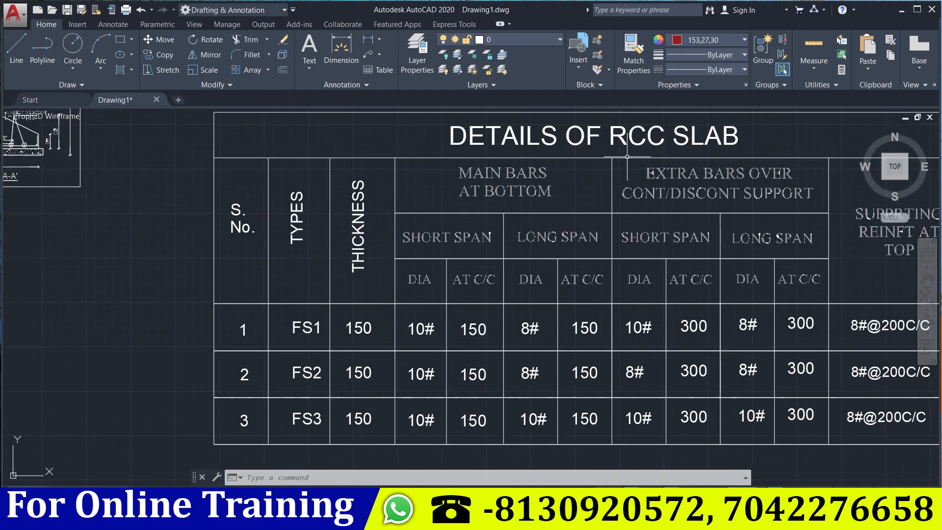
{"action": "scroll", "coordinate": [554, 206], "scroll_direction": "down", "scroll_amount": 2}
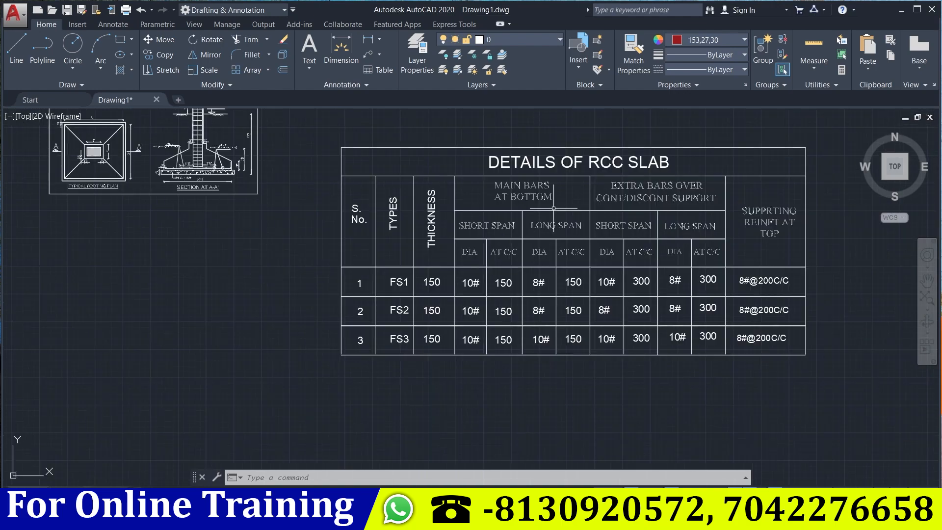
{"action": "scroll", "coordinate": [562, 317], "scroll_direction": "down", "scroll_amount": 6}
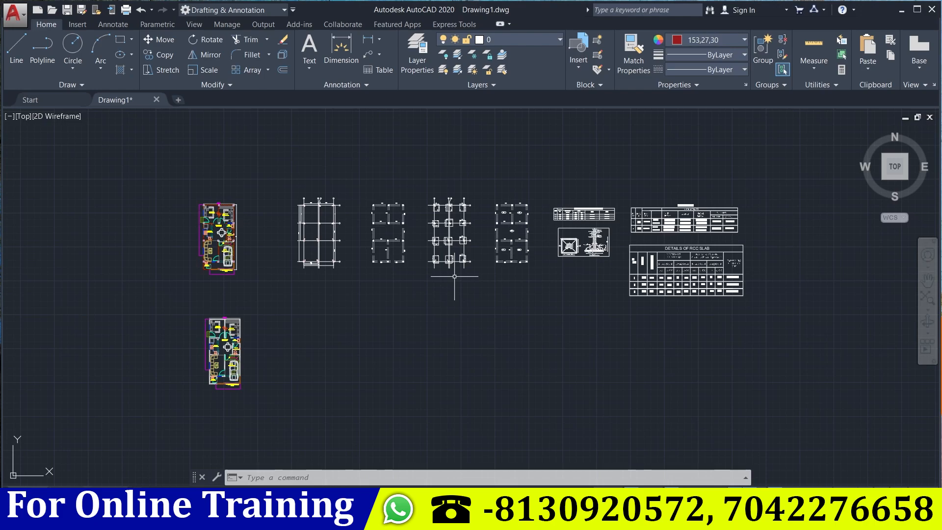
Inspect the column positions on the floor plan with hatched walls and locate its column-free copy below.
{"action": "scroll", "coordinate": [186, 274], "scroll_direction": "up", "scroll_amount": 6}
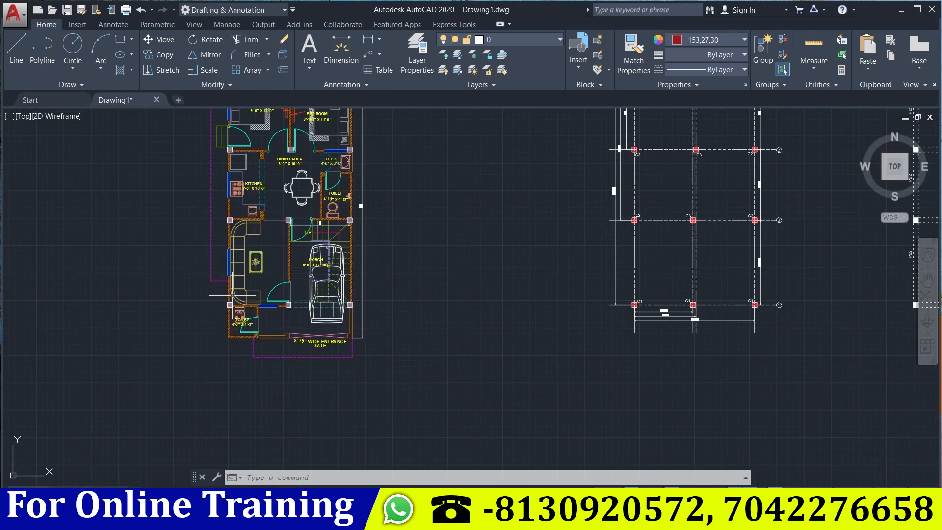
{"action": "middle_click_drag", "start_coordinate": [360, 354], "coordinate": [359, 520]}
{"action": "middle_click_drag", "start_coordinate": [369, 240], "coordinate": [370, 389]}
{"action": "scroll", "coordinate": [325, 318], "scroll_direction": "up", "scroll_amount": 4}
{"action": "scroll", "coordinate": [308, 303], "scroll_direction": "up", "scroll_amount": 3}
{"action": "scroll", "coordinate": [283, 291], "scroll_direction": "down", "scroll_amount": 6}
{"action": "middle_click_drag", "start_coordinate": [311, 376], "coordinate": [362, 153]}
{"action": "middle_click_drag", "start_coordinate": [363, 339], "coordinate": [386, 195]}
{"action": "middle_click_drag", "start_coordinate": [386, 368], "coordinate": [328, 235]}
Examine the walls and bedrooms of the floor plan copy that has no columns.
{"action": "scroll", "coordinate": [314, 245], "scroll_direction": "up", "scroll_amount": 6}
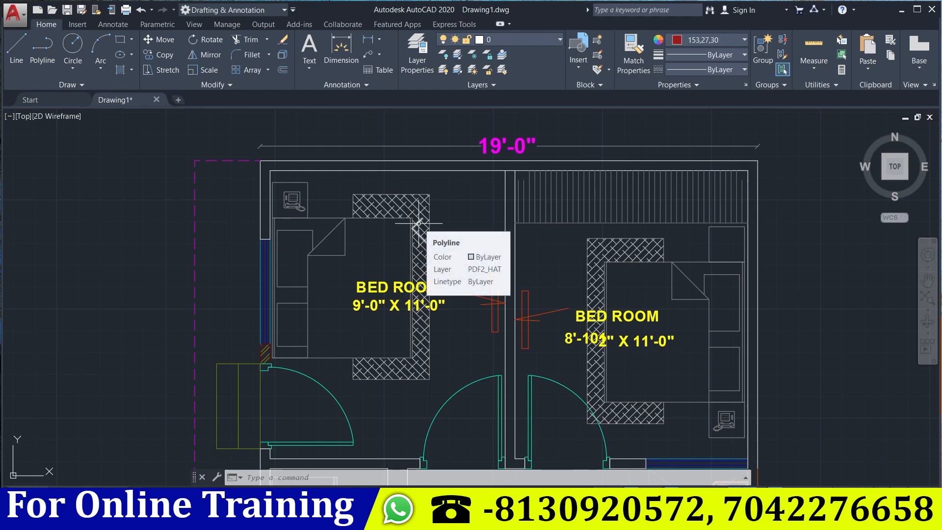
{"action": "middle_click_drag", "start_coordinate": [554, 317], "coordinate": [540, 299]}
{"action": "middle_click_drag", "start_coordinate": [410, 238], "coordinate": [457, 225]}
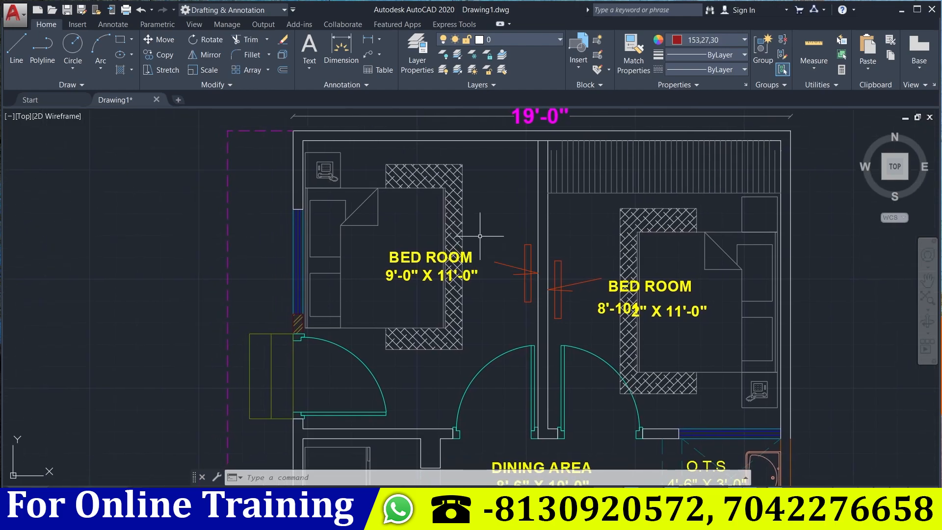
{"action": "middle_click_drag", "start_coordinate": [479, 236], "coordinate": [429, 235]}
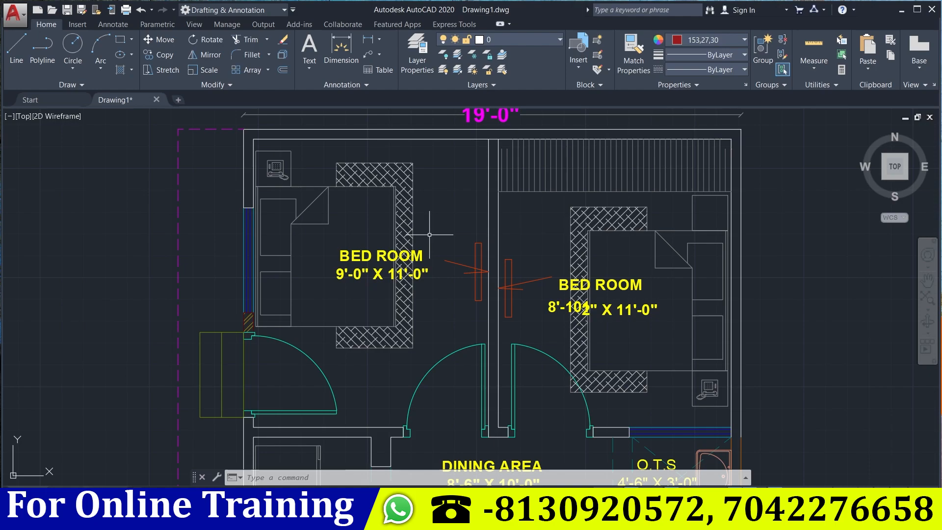
{"action": "scroll", "coordinate": [445, 287], "scroll_direction": "down", "scroll_amount": 2}
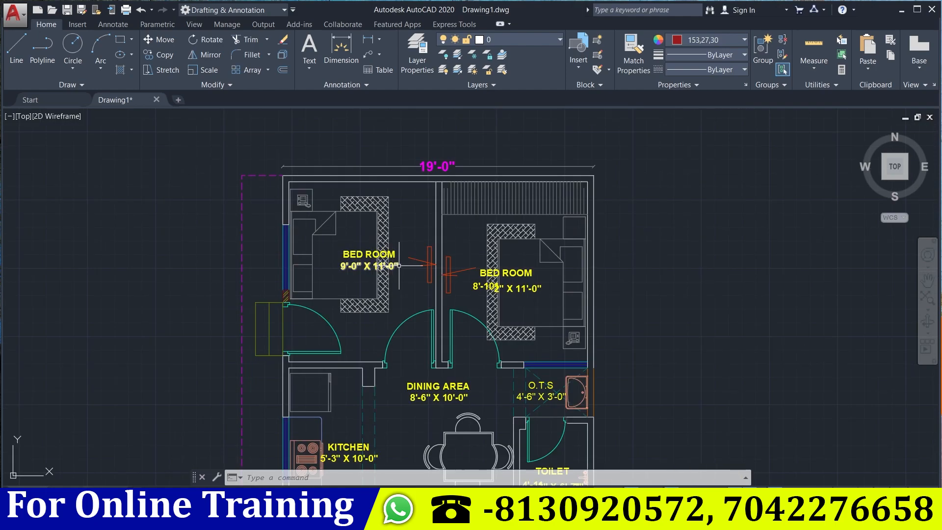
{"action": "middle_click_drag", "start_coordinate": [454, 281], "coordinate": [415, 278]}
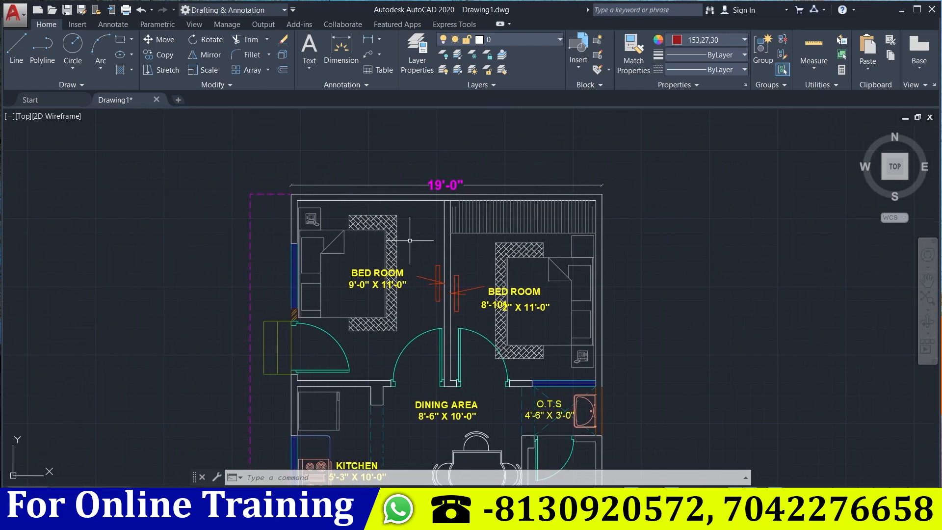
{"action": "middle_click_drag", "start_coordinate": [421, 240], "coordinate": [422, 239]}
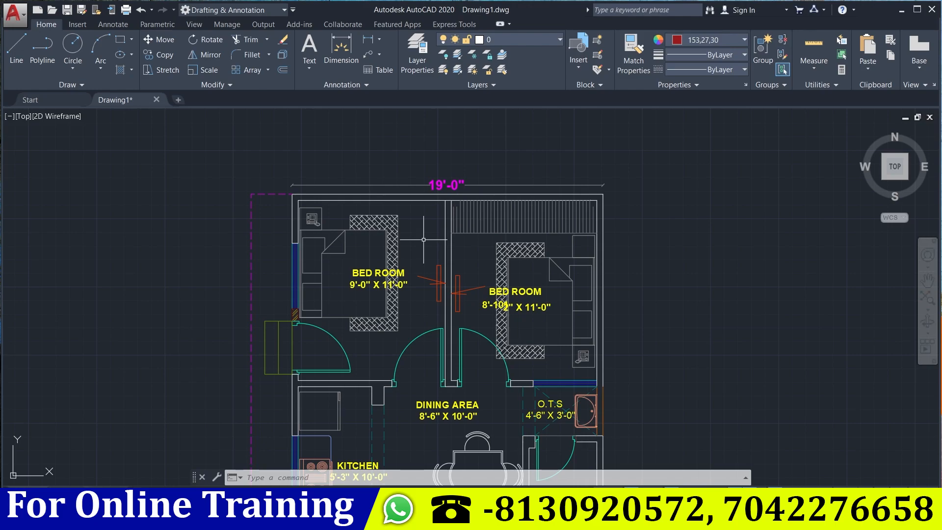
Compare the column-free floor plan with the plan above that already shows columns.
{"action": "scroll", "coordinate": [292, 192], "scroll_direction": "up", "scroll_amount": 3}
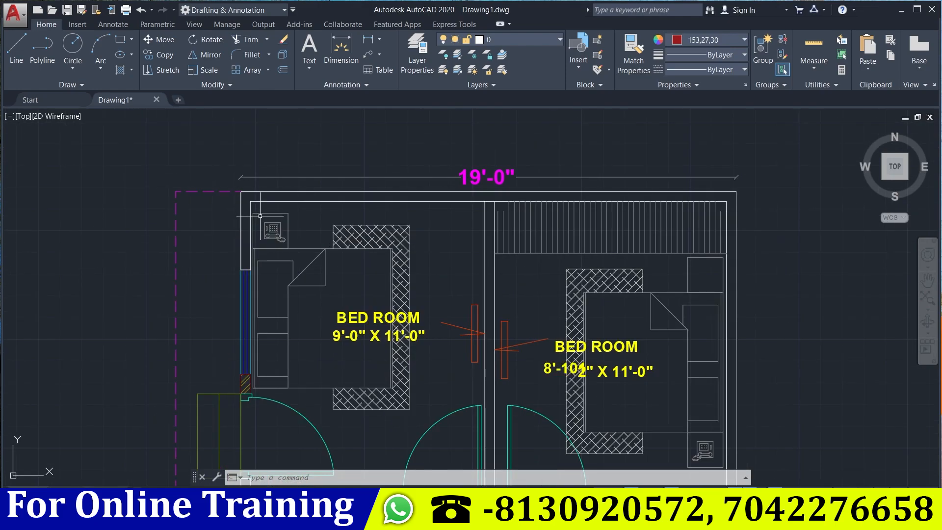
{"action": "scroll", "coordinate": [442, 326], "scroll_direction": "down", "scroll_amount": 2}
{"action": "scroll", "coordinate": [505, 263], "scroll_direction": "down", "scroll_amount": 3}
{"action": "scroll", "coordinate": [352, 386], "scroll_direction": "up", "scroll_amount": 4}
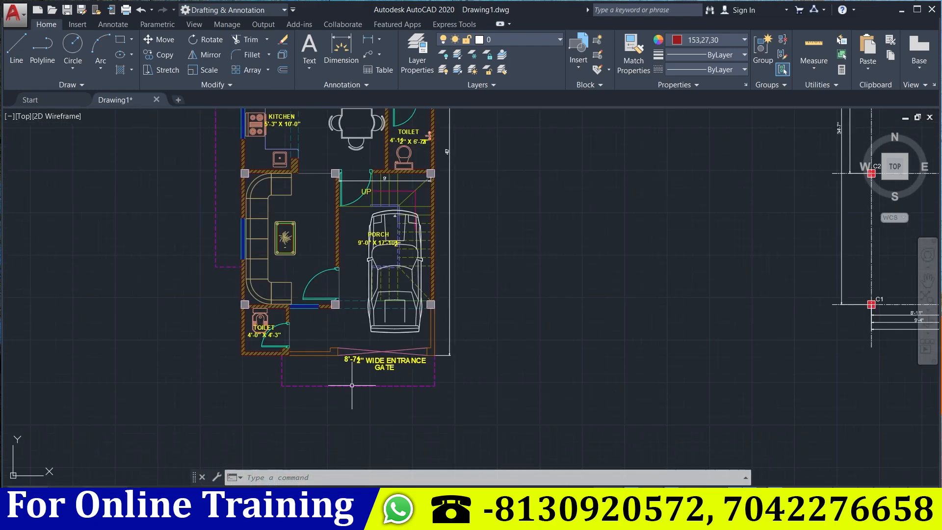
{"action": "scroll", "coordinate": [352, 385], "scroll_direction": "down", "scroll_amount": 2}
{"action": "scroll", "coordinate": [436, 391], "scroll_direction": "up", "scroll_amount": 2}
{"action": "middle_click_drag", "start_coordinate": [424, 257], "coordinate": [382, 202]}
{"action": "scroll", "coordinate": [442, 363], "scroll_direction": "down", "scroll_amount": 5}
{"action": "scroll", "coordinate": [457, 266], "scroll_direction": "up", "scroll_amount": 5}
{"action": "middle_click_drag", "start_coordinate": [466, 267], "coordinate": [438, 269]}
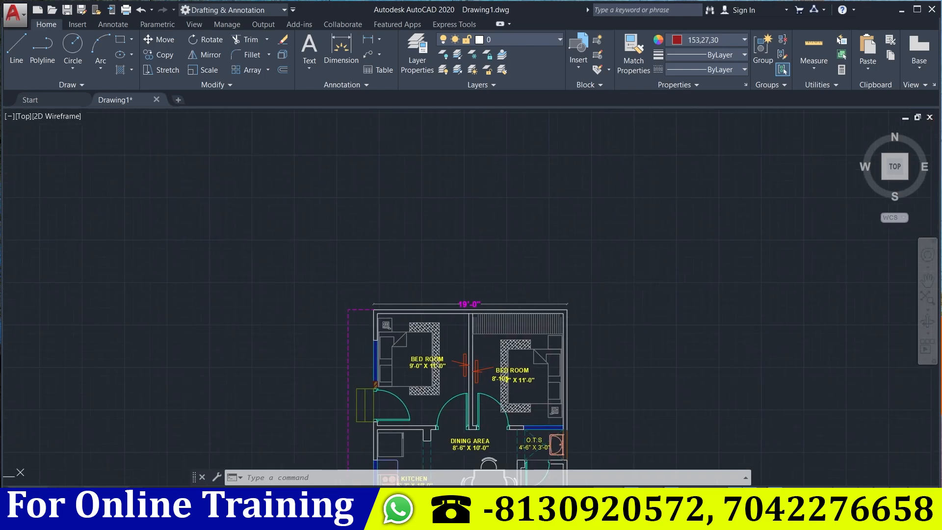
Draw a 9" by 9" square column outline as a polyline at the upper-left outer wall corner of the column-free plan.
{"action": "scroll", "coordinate": [402, 319], "scroll_direction": "up", "scroll_amount": 4}
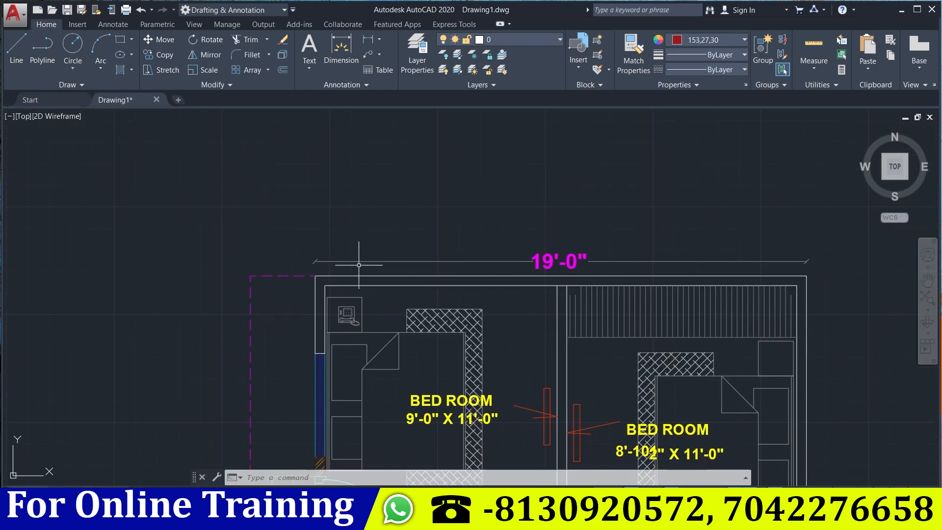
{"action": "middle_click_drag", "start_coordinate": [356, 262], "coordinate": [352, 226]}
{"action": "middle_click_drag", "start_coordinate": [484, 336], "coordinate": [482, 335]}
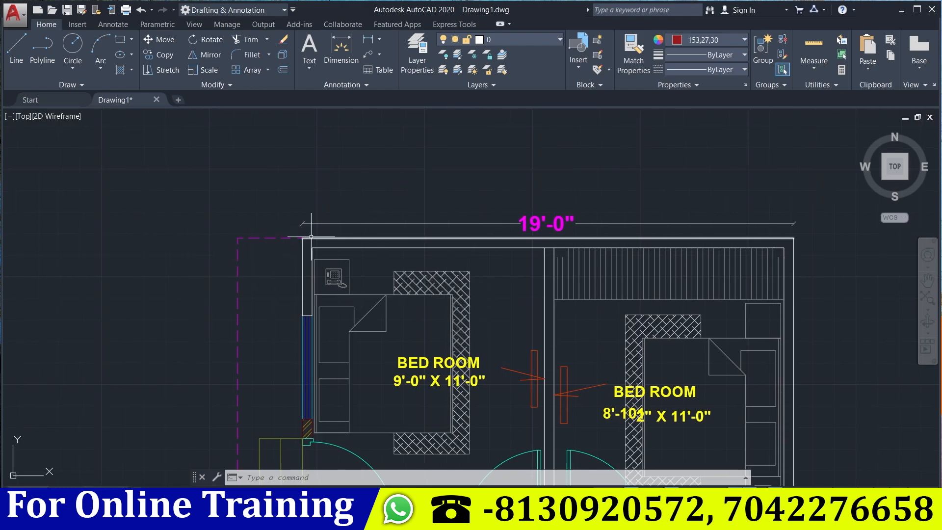
{"action": "scroll", "coordinate": [311, 236], "scroll_direction": "down", "scroll_amount": 2}
{"action": "middle_click_drag", "start_coordinate": [496, 387], "coordinate": [516, 416]}
{"action": "scroll", "coordinate": [306, 249], "scroll_direction": "up", "scroll_amount": 4}
{"action": "middle_click_drag", "start_coordinate": [382, 243], "coordinate": [294, 238]}
{"action": "scroll", "coordinate": [299, 221], "scroll_direction": "up", "scroll_amount": 2}
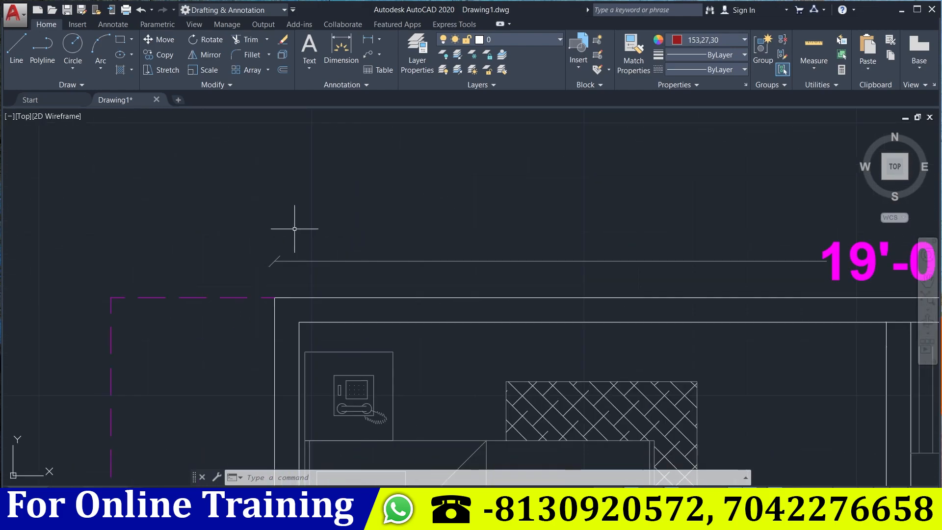
{"action": "key", "text": "Return"}
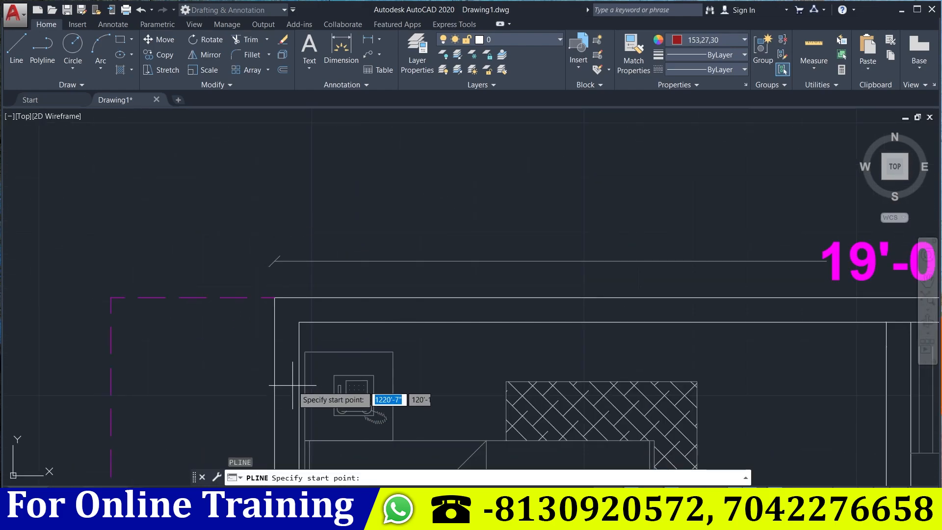
{"action": "scroll", "coordinate": [297, 373], "scroll_direction": "up", "scroll_amount": 2}
{"action": "left_click", "coordinate": [255, 267]}
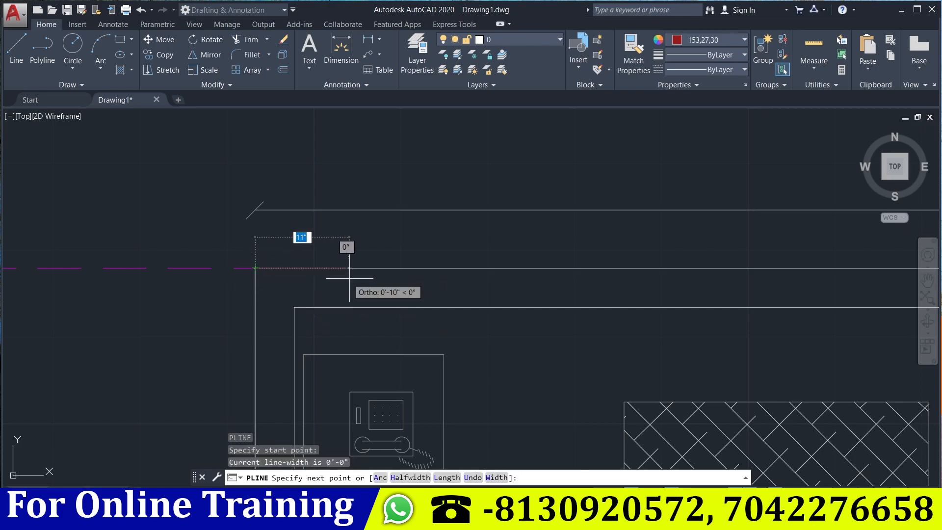
{"action": "type", "text": "9"}
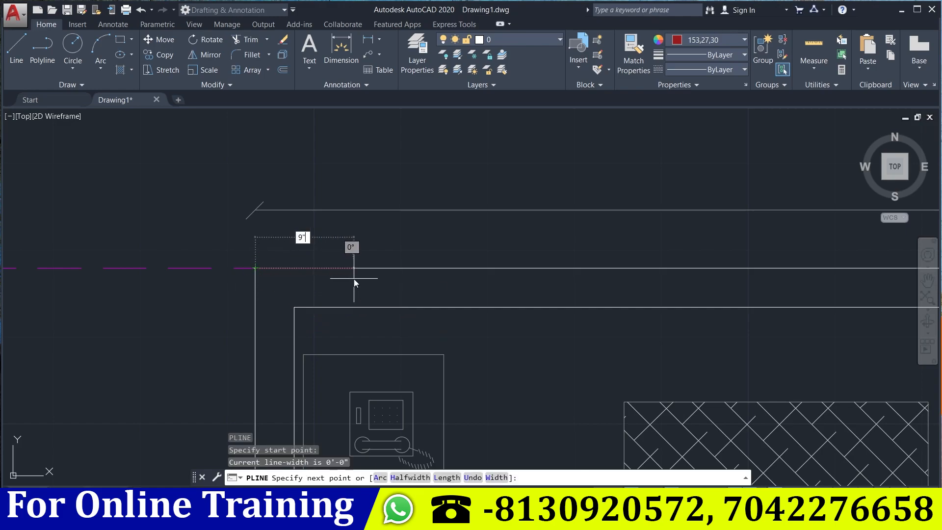
{"action": "key", "text": "Return"}
{"action": "type", "text": "9"}
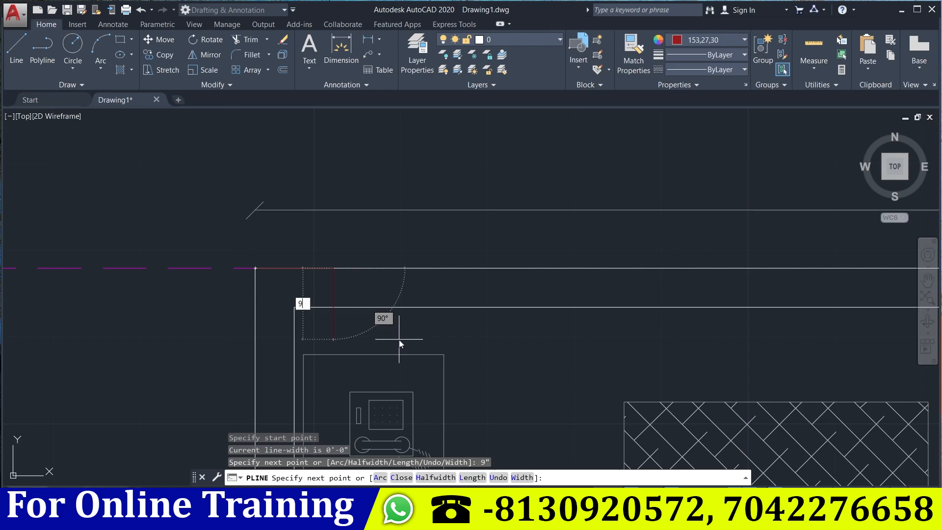
{"action": "key", "text": "Return"}
{"action": "type", "text": "9"}
{"action": "key", "text": "Return"}
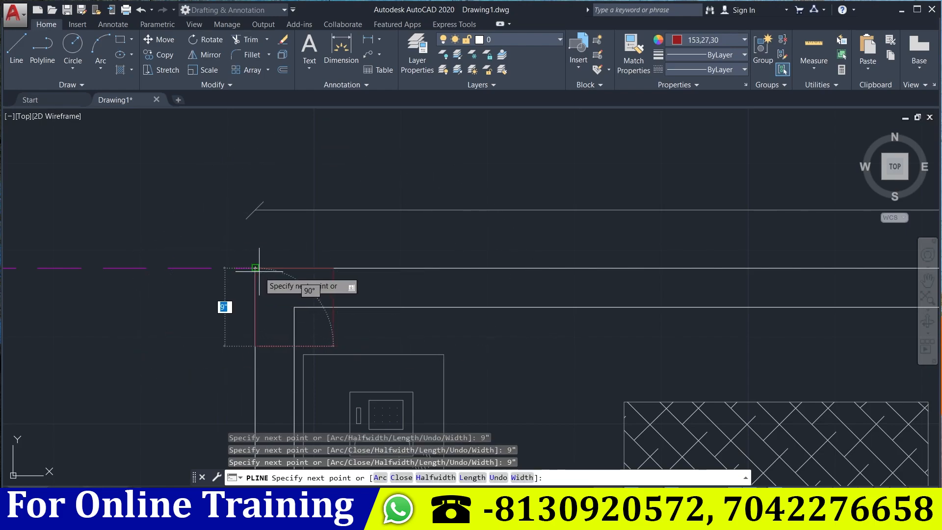
{"action": "key", "text": "Escape"}
{"action": "key", "text": "Escape"}
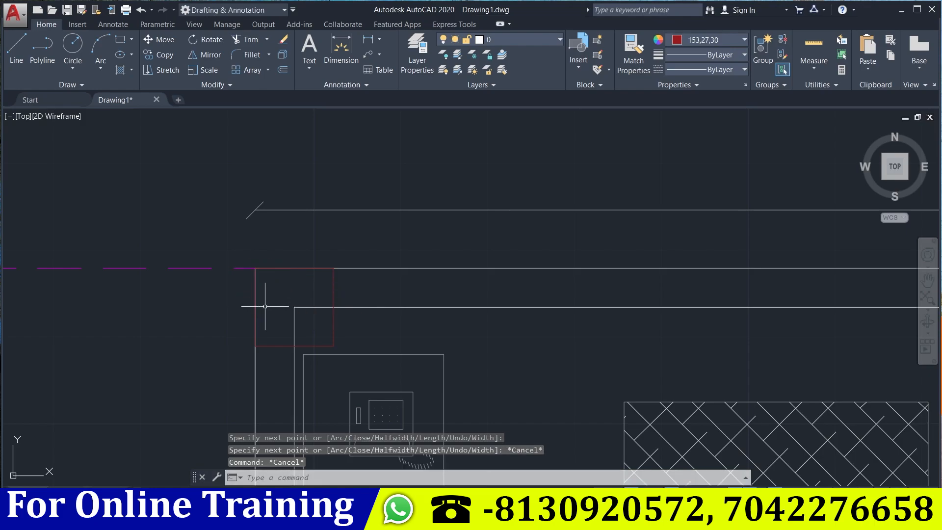
Trim the wall lines that run inside the column outline at the plan's upper-left outer corner.
{"action": "middle_click_drag", "start_coordinate": [258, 299], "coordinate": [234, 281]}
{"action": "left_click", "coordinate": [308, 275]}
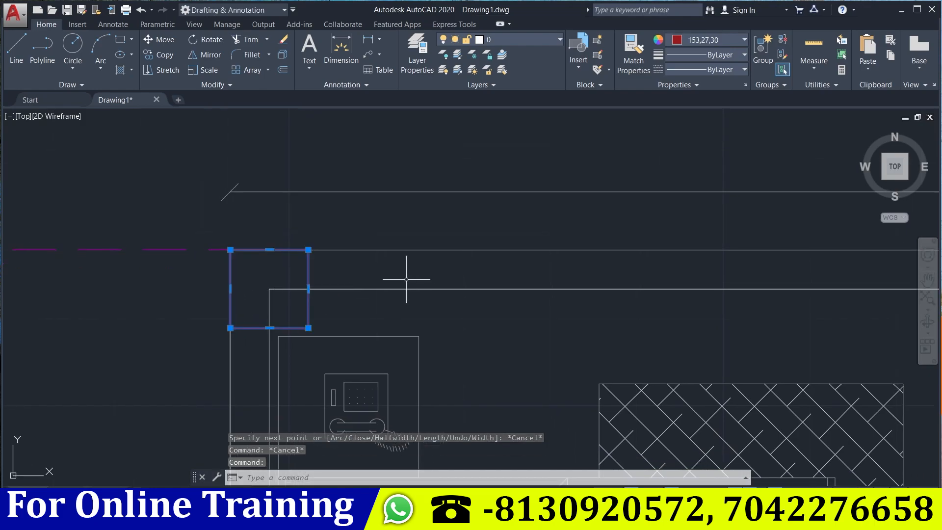
{"action": "key", "text": "Escape"}
{"action": "scroll", "coordinate": [294, 307], "scroll_direction": "up", "scroll_amount": 4}
{"action": "middle_click_drag", "start_coordinate": [288, 299], "coordinate": [296, 277]}
{"action": "type", "text": "tr"}
{"action": "key", "text": "Return"}
{"action": "key", "text": "Return"}
{"action": "left_click", "coordinate": [298, 266]}
{"action": "left_click", "coordinate": [272, 234]}
{"action": "left_click", "coordinate": [255, 290]}
{"action": "left_click", "coordinate": [215, 268]}
{"action": "scroll", "coordinate": [240, 276], "scroll_direction": "down", "scroll_amount": 4}
{"action": "middle_click_drag", "start_coordinate": [240, 276], "coordinate": [259, 240]}
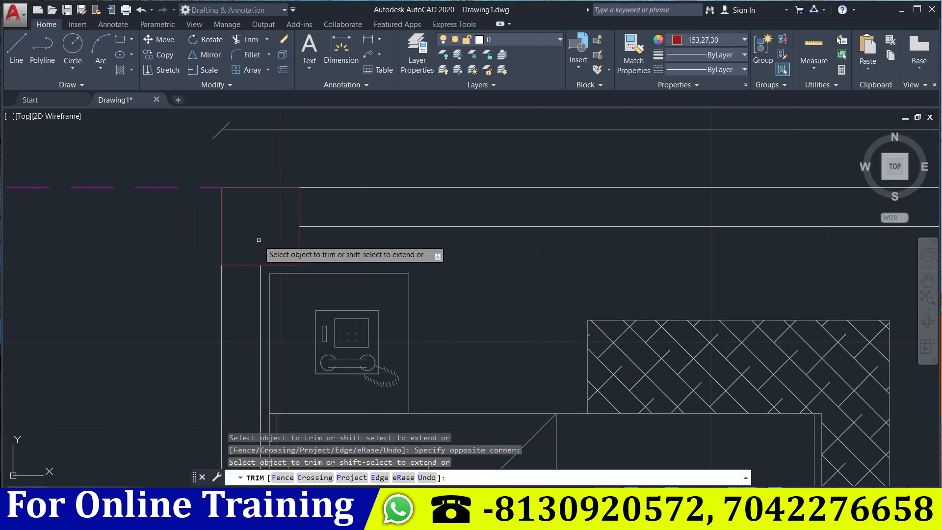
{"action": "key", "text": "Escape"}
{"action": "key", "text": "Escape"}
Copy the corner column by its upper-right corner to the outer wall corner at the plan's upper right.
{"action": "scroll", "coordinate": [242, 243], "scroll_direction": "down", "scroll_amount": 2}
{"action": "scroll", "coordinate": [250, 231], "scroll_direction": "up", "scroll_amount": 4}
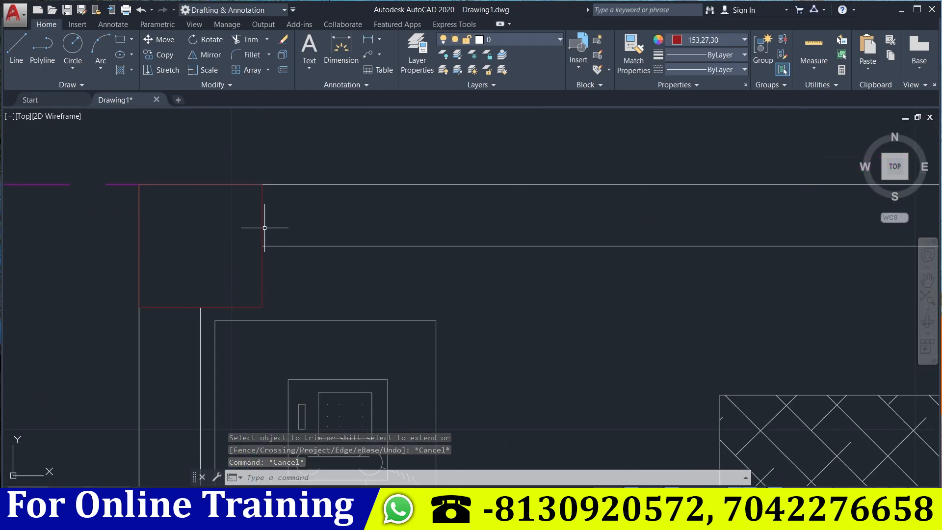
{"action": "left_click", "coordinate": [261, 228]}
{"action": "type", "text": "co"}
{"action": "key", "text": "Return"}
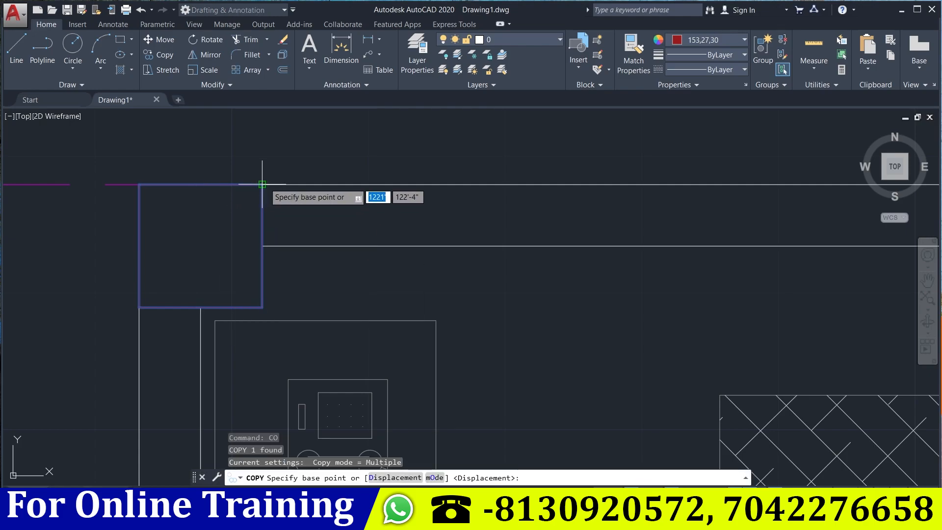
{"action": "left_click", "coordinate": [262, 184]}
{"action": "scroll", "coordinate": [239, 234], "scroll_direction": "down", "scroll_amount": 7}
{"action": "middle_click_drag", "start_coordinate": [495, 271], "coordinate": [363, 296]}
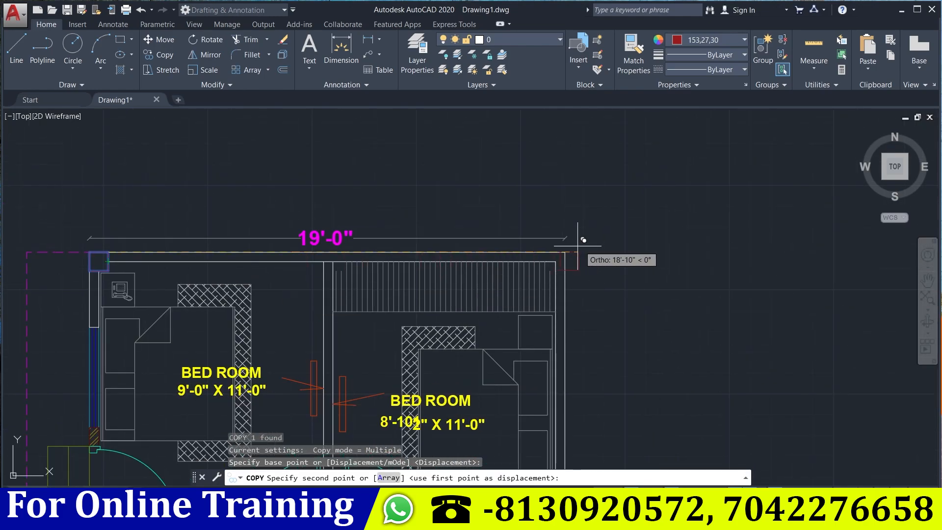
{"action": "scroll", "coordinate": [585, 240], "scroll_direction": "up", "scroll_amount": 8}
{"action": "left_click", "coordinate": [504, 268]}
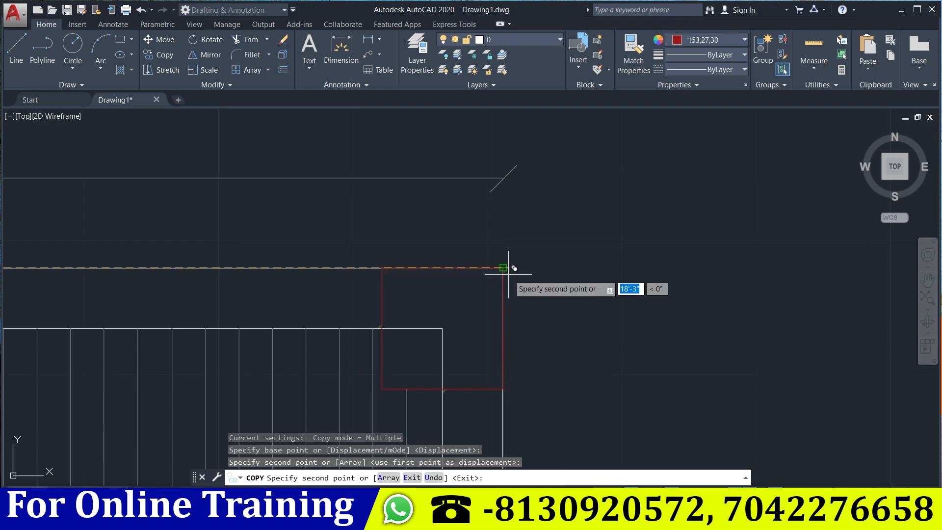
{"action": "key", "text": "Escape"}
Trim the wall lines inside the column at the plan's upper-right corner.
{"action": "middle_click_drag", "start_coordinate": [439, 359], "coordinate": [456, 264]}
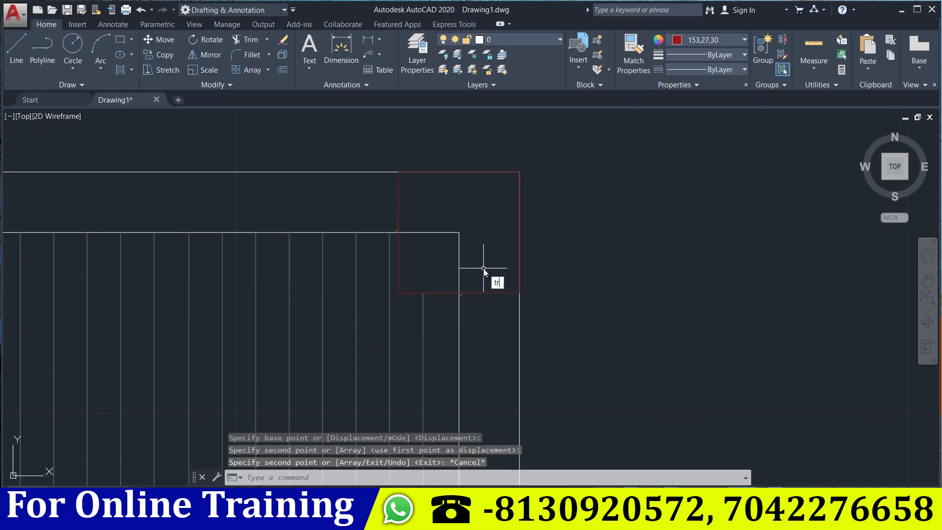
{"action": "key", "text": "Return"}
{"action": "key", "text": "Return"}
{"action": "left_click", "coordinate": [515, 290]}
{"action": "left_click", "coordinate": [426, 223]}
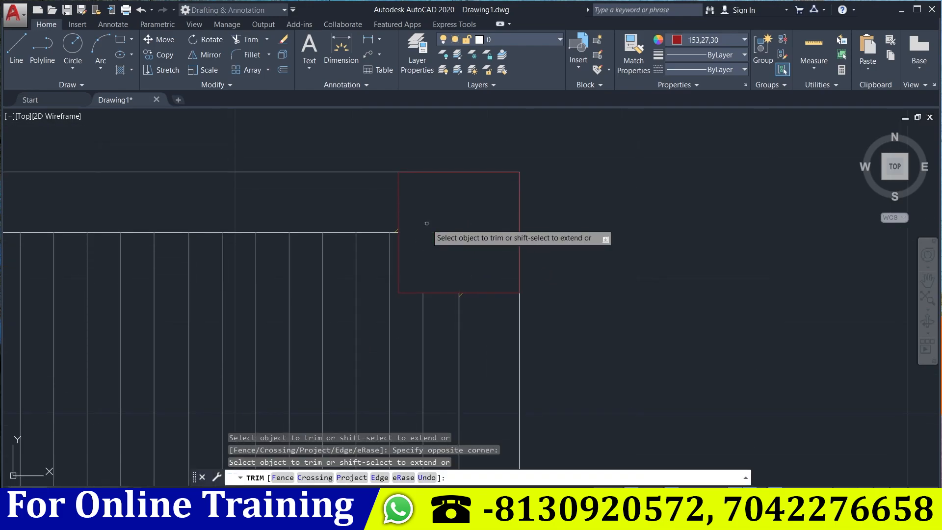
{"action": "scroll", "coordinate": [427, 223], "scroll_direction": "down", "scroll_amount": 4}
{"action": "key", "text": "Escape"}
Copy the upper-right column by its lower-right corner straight down to the end of the white outer wall beside the porch.
{"action": "scroll", "coordinate": [467, 255], "scroll_direction": "up", "scroll_amount": 3}
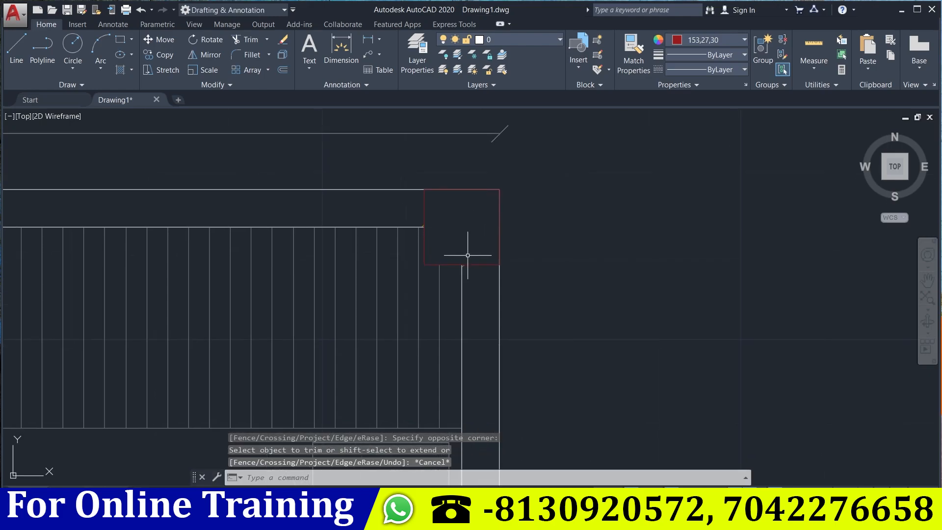
{"action": "left_click", "coordinate": [470, 231]}
{"action": "type", "text": "co"}
{"action": "key", "text": "Return"}
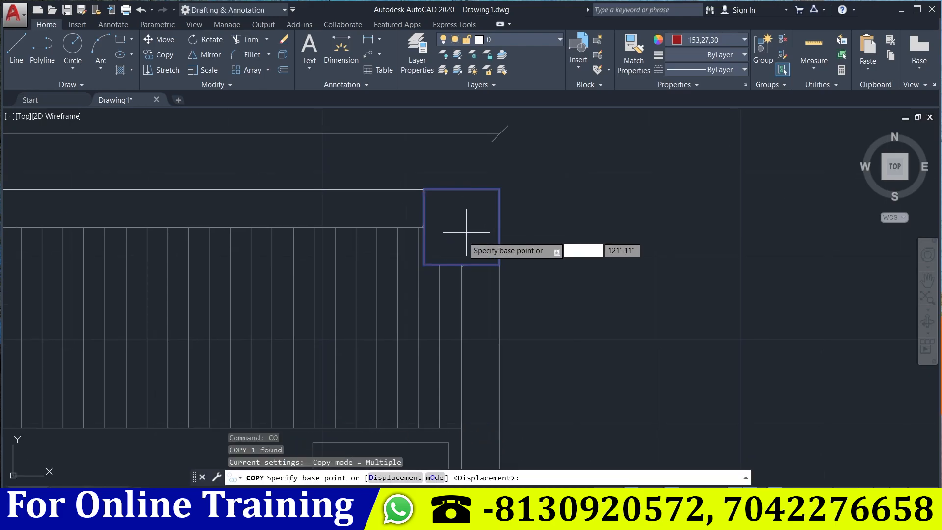
{"action": "left_click", "coordinate": [499, 264]}
{"action": "middle_click_drag", "start_coordinate": [544, 410], "coordinate": [520, 154]}
{"action": "middle_click_drag", "start_coordinate": [510, 412], "coordinate": [567, 156]}
{"action": "scroll", "coordinate": [549, 322], "scroll_direction": "up", "scroll_amount": 5}
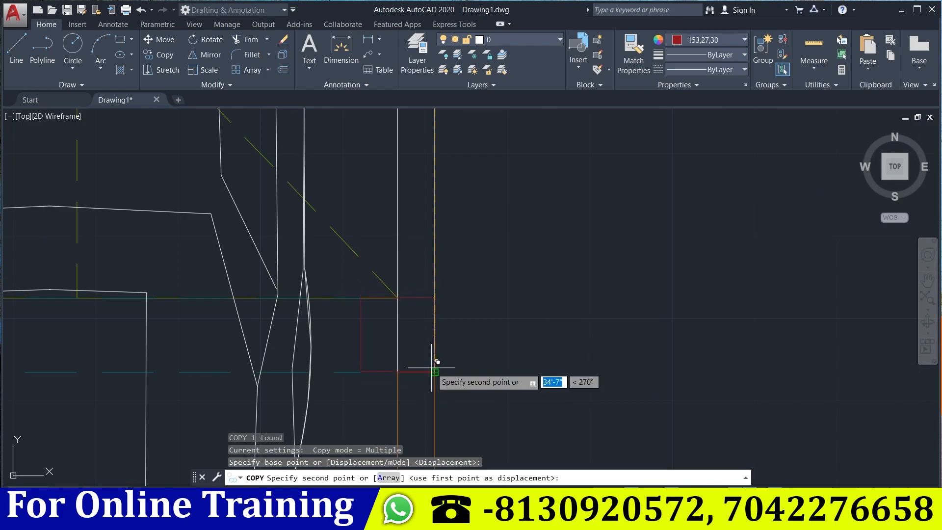
{"action": "left_click", "coordinate": [440, 366]}
{"action": "key", "text": "Escape"}
{"action": "key", "text": "Escape"}
Trim the inner wall line that passes through the column beside the porch.
{"action": "middle_click_drag", "start_coordinate": [462, 371], "coordinate": [489, 367]}
{"action": "type", "text": "tr"}
{"action": "key", "text": "Return"}
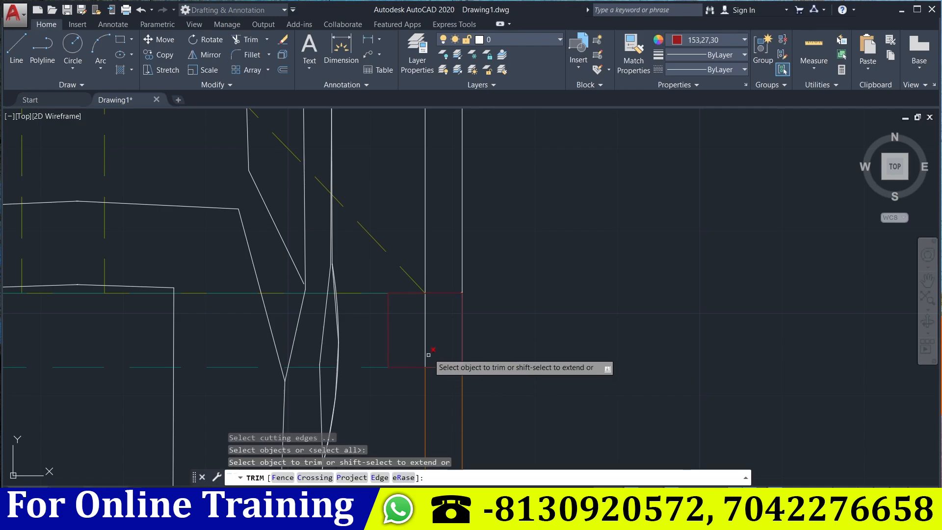
{"action": "left_click", "coordinate": [436, 332]}
{"action": "left_click", "coordinate": [414, 329]}
{"action": "left_click", "coordinate": [414, 328]}
{"action": "left_click", "coordinate": [413, 327]}
{"action": "left_click", "coordinate": [411, 326]}
{"action": "key", "text": "Escape"}
{"action": "key", "text": "Escape"}
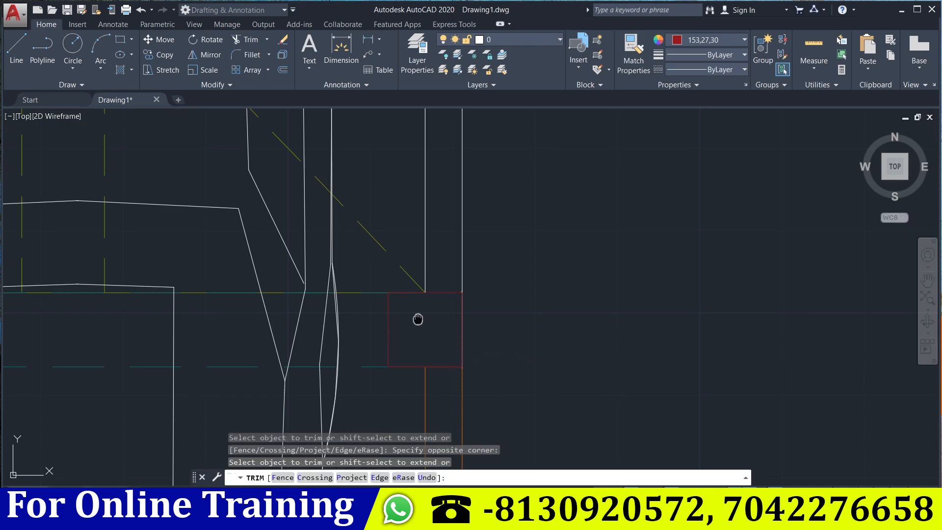
Copy the porch column by its lower-left corner horizontally to the outer face of the left wall, above the toilet.
{"action": "middle_click_drag", "start_coordinate": [410, 325], "coordinate": [460, 299]}
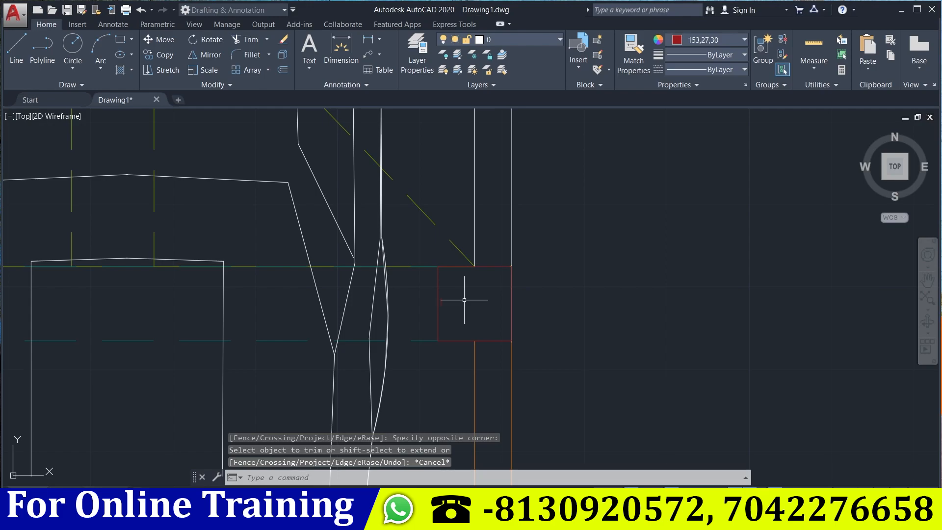
{"action": "left_click", "coordinate": [438, 309]}
{"action": "type", "text": "co"}
{"action": "key", "text": "Return"}
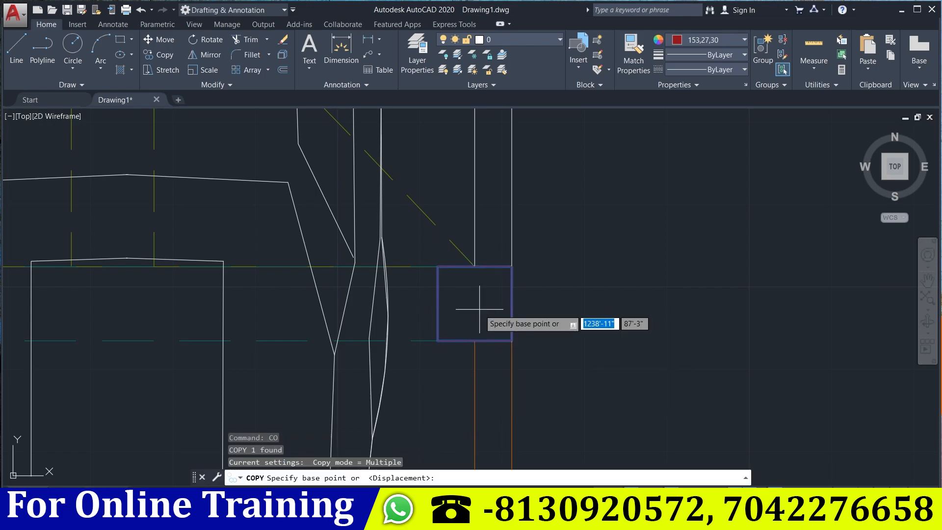
{"action": "left_click", "coordinate": [437, 341]}
{"action": "scroll", "coordinate": [476, 373], "scroll_direction": "down", "scroll_amount": 2}
{"action": "scroll", "coordinate": [477, 371], "scroll_direction": "down", "scroll_amount": 3}
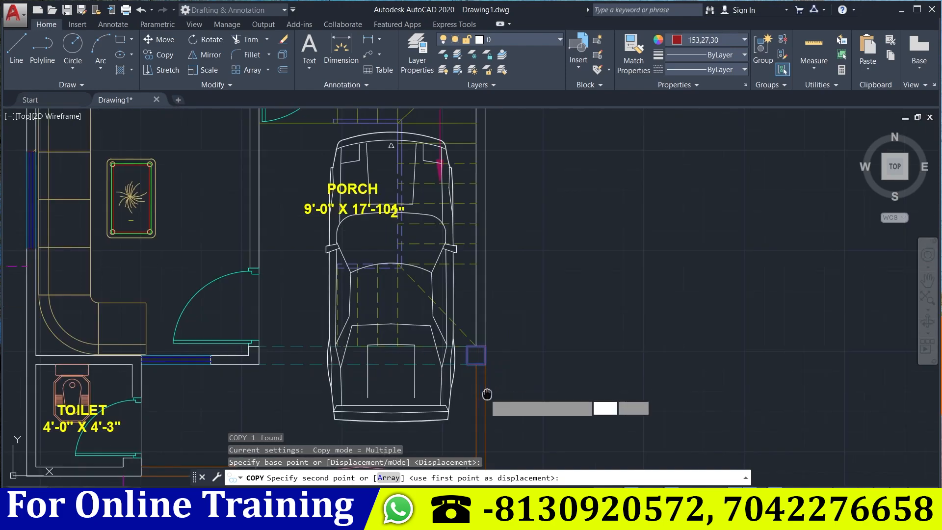
{"action": "scroll", "coordinate": [446, 361], "scroll_direction": "up", "scroll_amount": 1}
{"action": "scroll", "coordinate": [260, 314], "scroll_direction": "up", "scroll_amount": 5}
{"action": "middle_click_drag", "start_coordinate": [257, 312], "coordinate": [325, 346]}
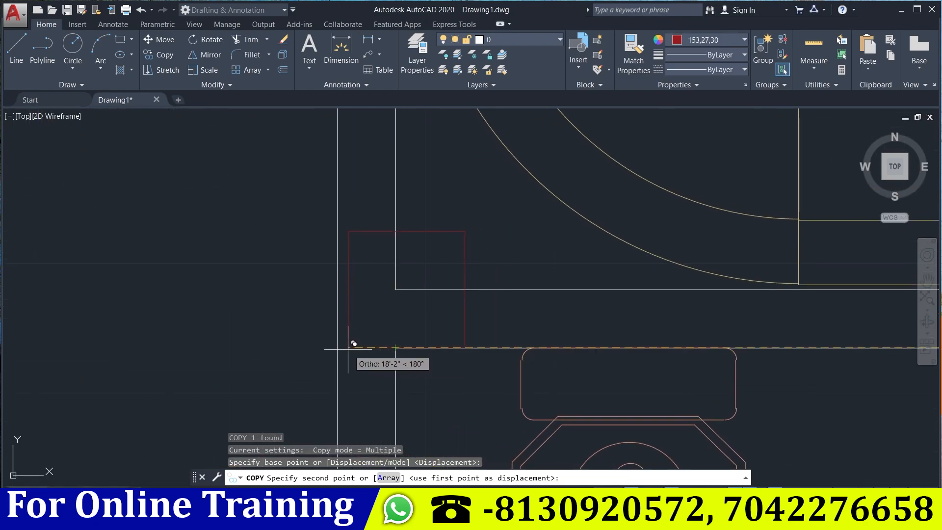
{"action": "left_click", "coordinate": [337, 347]}
{"action": "key", "text": "Escape"}
{"action": "key", "text": "Escape"}
{"action": "key", "text": "Escape"}
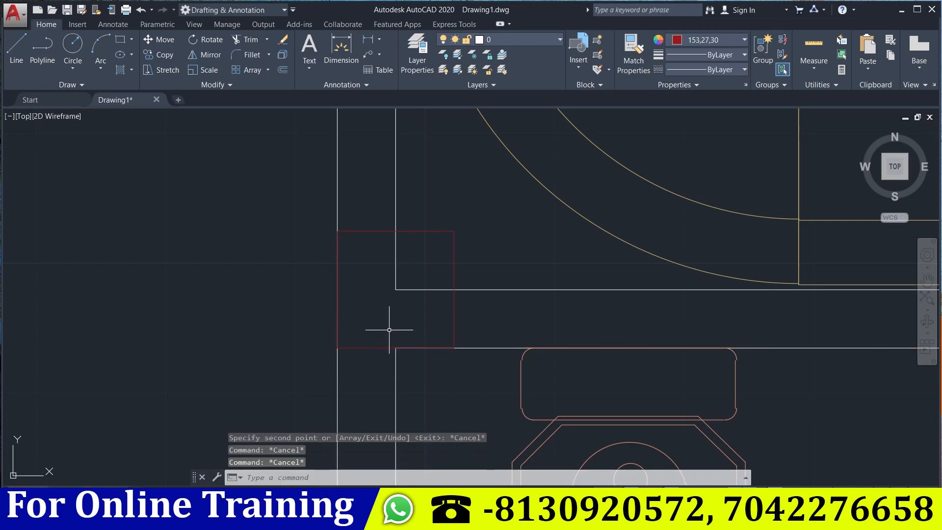
Trim the wall lines inside the column at the left outer wall above the toilet.
{"action": "type", "text": "tr"}
{"action": "key", "text": "Return"}
{"action": "key", "text": "Return"}
{"action": "left_click", "coordinate": [414, 319]}
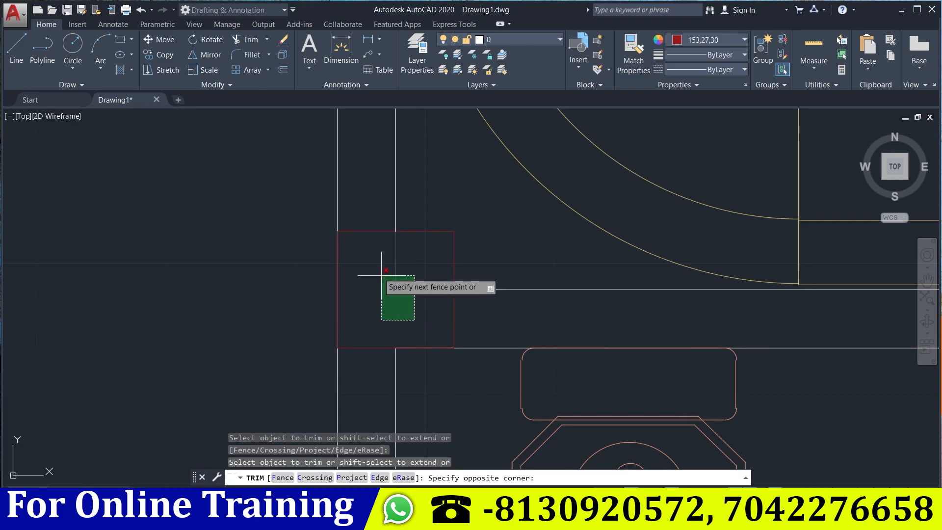
{"action": "left_click", "coordinate": [354, 227]}
{"action": "scroll", "coordinate": [379, 299], "scroll_direction": "down", "scroll_amount": 6}
{"action": "scroll", "coordinate": [381, 303], "scroll_direction": "down", "scroll_amount": 4}
{"action": "key", "text": "Escape"}
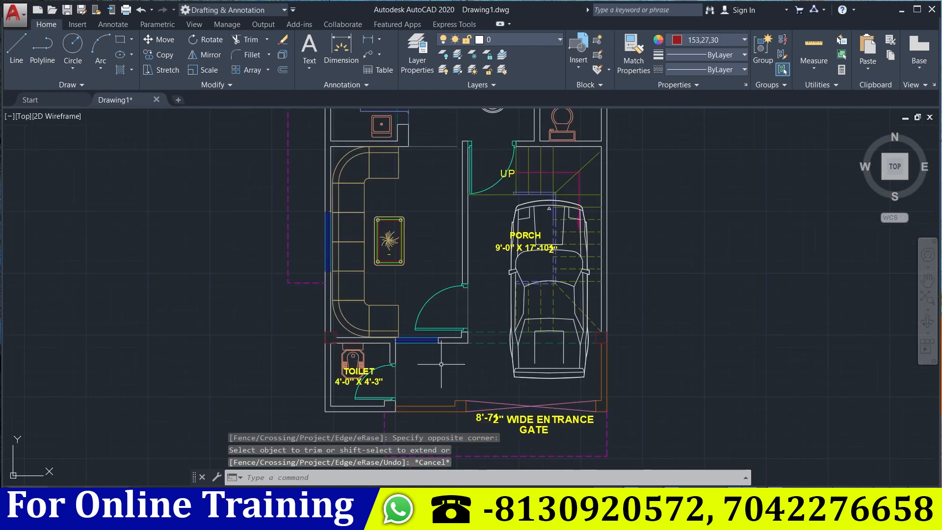
Examine the plan from the porch up to the bedrooms, checking where the bedroom partition meets the top outer wall.
{"action": "middle_click_drag", "start_coordinate": [439, 362], "coordinate": [383, 374]}
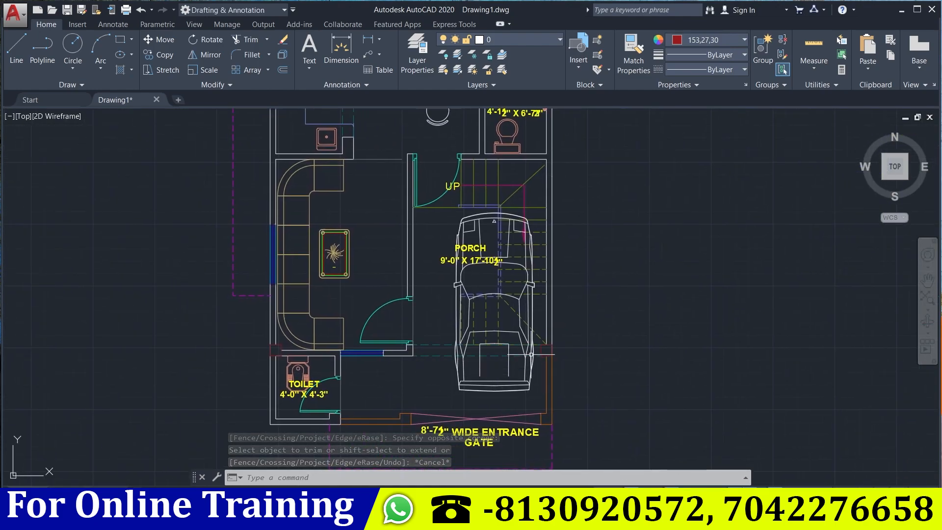
{"action": "middle_click_drag", "start_coordinate": [328, 211], "coordinate": [304, 429]}
{"action": "middle_click_drag", "start_coordinate": [353, 220], "coordinate": [351, 300]}
{"action": "middle_click_drag", "start_coordinate": [363, 198], "coordinate": [365, 317]}
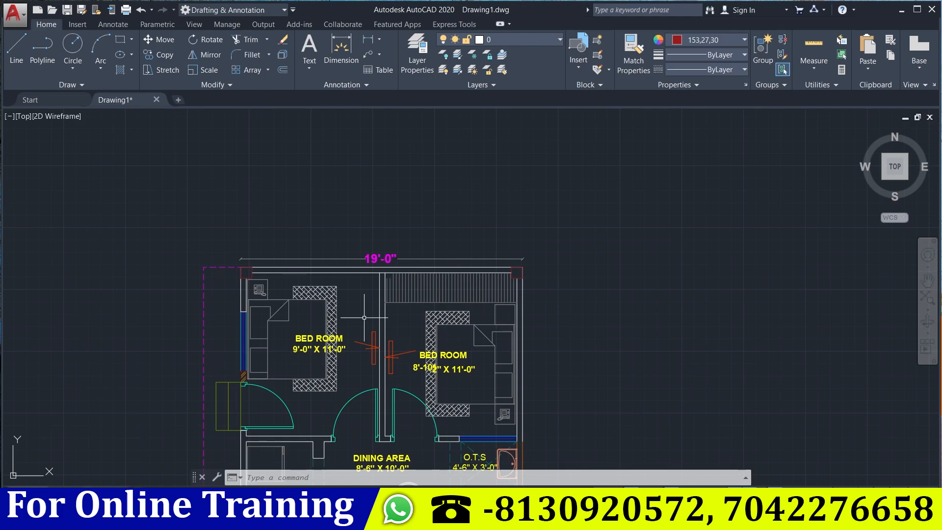
{"action": "scroll", "coordinate": [372, 259], "scroll_direction": "up", "scroll_amount": 4}
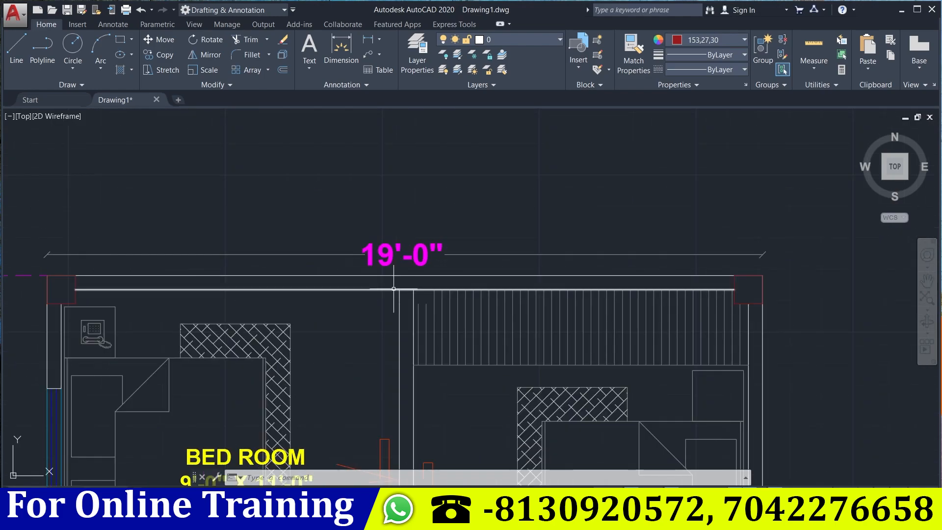
{"action": "scroll", "coordinate": [383, 290], "scroll_direction": "up", "scroll_amount": 2}
{"action": "left_click", "coordinate": [310, 188]}
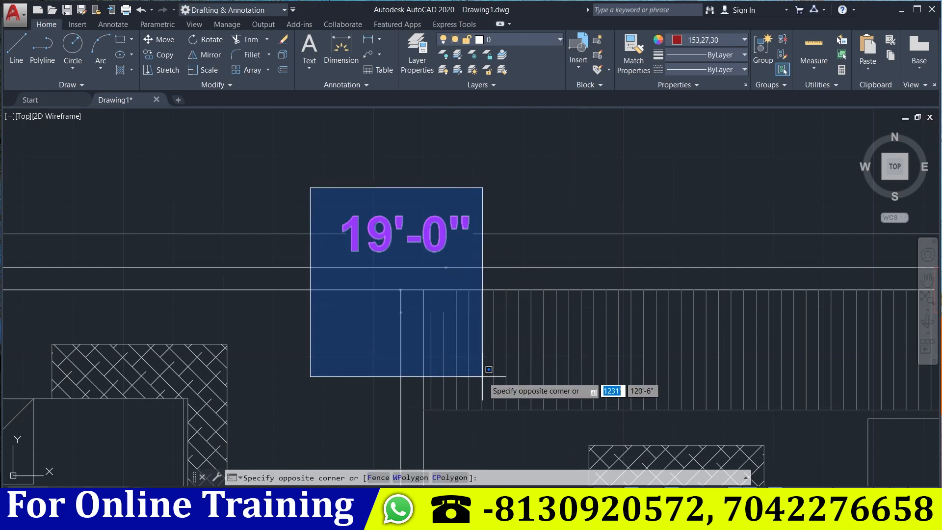
{"action": "key", "text": "Escape"}
{"action": "key", "text": "Escape"}
{"action": "scroll", "coordinate": [355, 345], "scroll_direction": "down", "scroll_amount": 2}
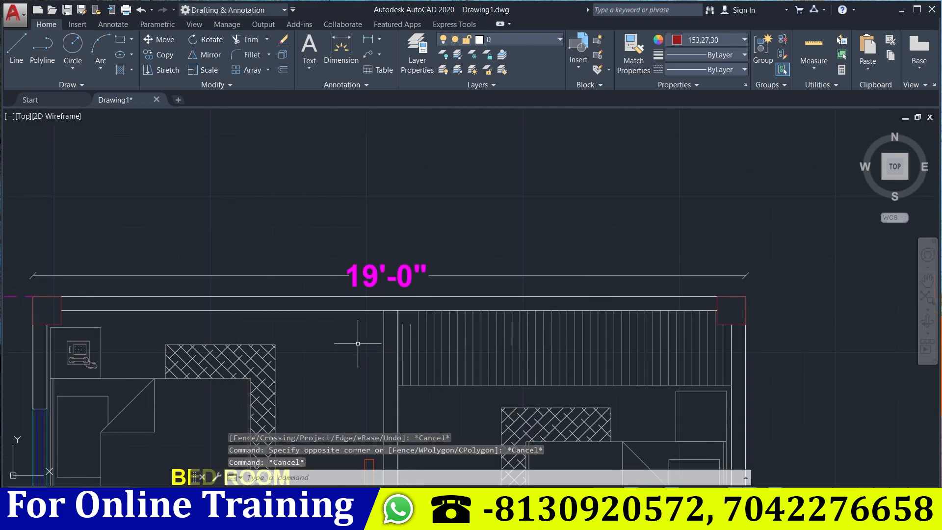
{"action": "scroll", "coordinate": [387, 319], "scroll_direction": "up", "scroll_amount": 3}
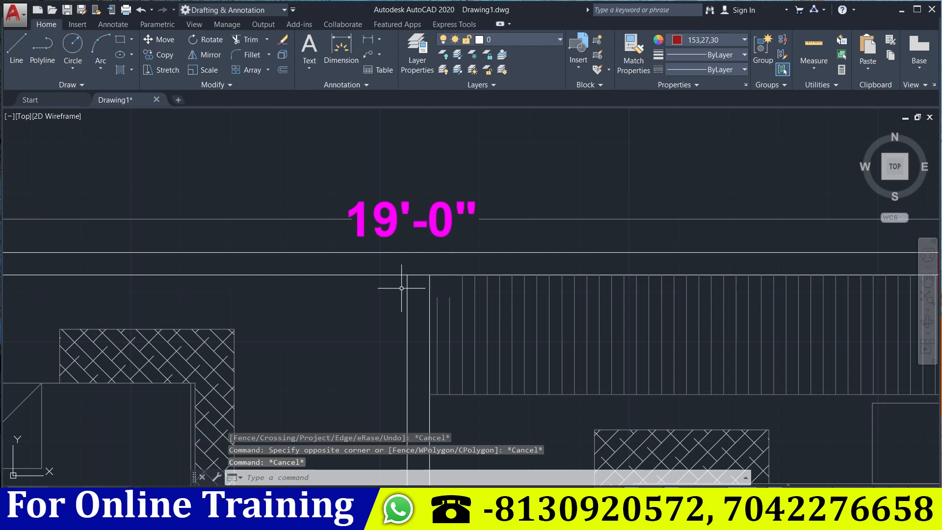
{"action": "scroll", "coordinate": [401, 289], "scroll_direction": "up", "scroll_amount": 2}
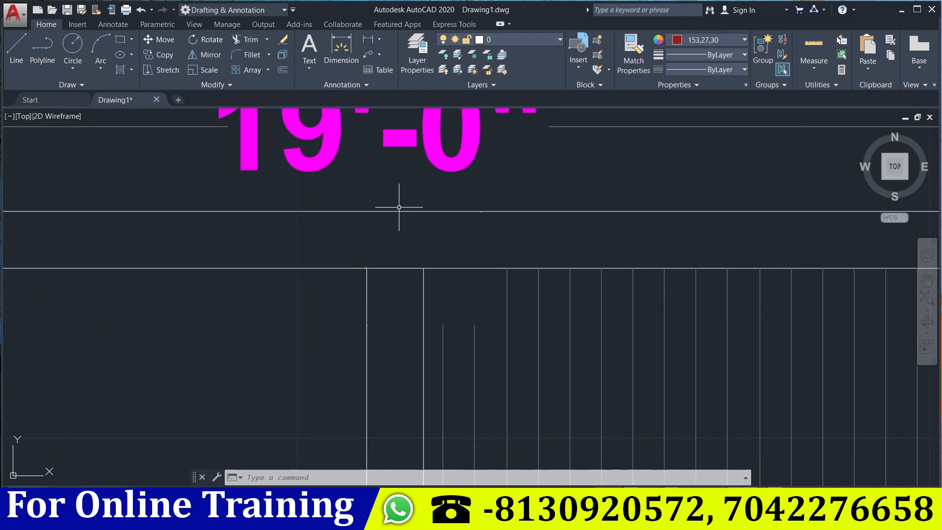
{"action": "scroll", "coordinate": [417, 294], "scroll_direction": "down", "scroll_amount": 5}
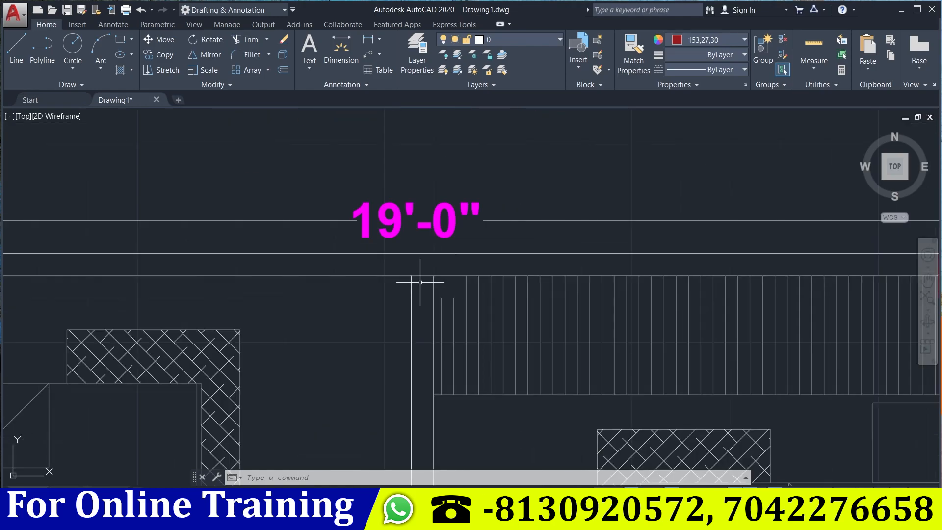
{"action": "scroll", "coordinate": [417, 312], "scroll_direction": "up", "scroll_amount": 5}
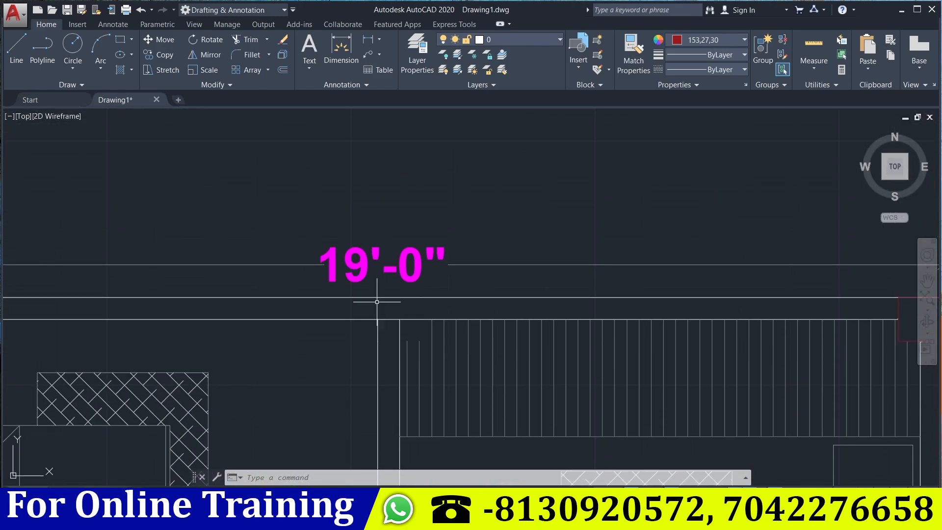
{"action": "scroll", "coordinate": [394, 313], "scroll_direction": "down", "scroll_amount": 2}
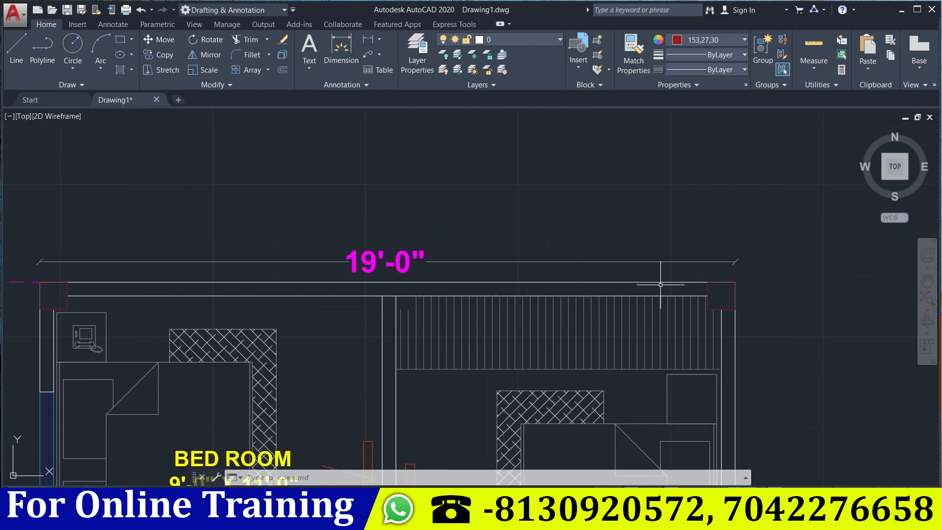
Copy the upper-right column by its upper-left corner to the top outer wall, aligned with the left face of the bedroom partition.
{"action": "type", "text": "o"}
{"action": "key", "text": "Return"}
{"action": "scroll", "coordinate": [671, 297], "scroll_direction": "up", "scroll_amount": 3}
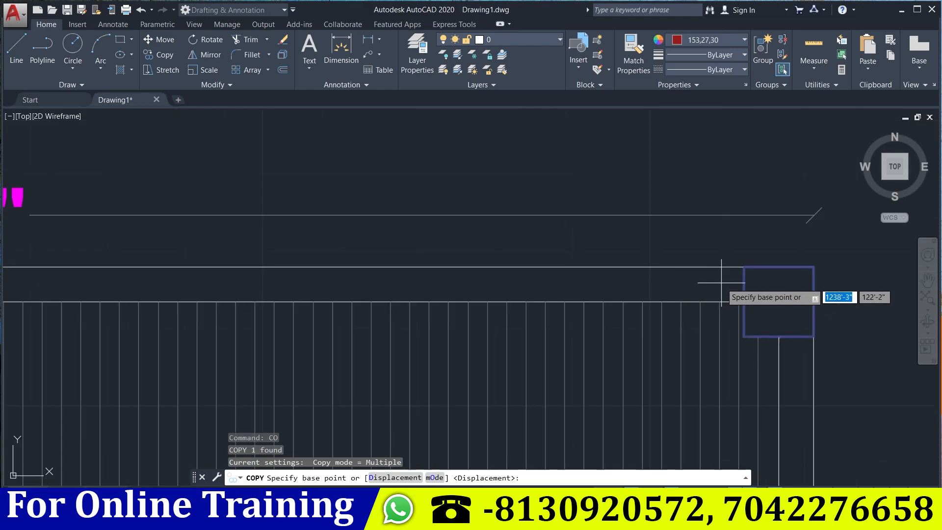
{"action": "left_click", "coordinate": [743, 266]}
{"action": "middle_click_drag", "start_coordinate": [498, 299], "coordinate": [932, 356]}
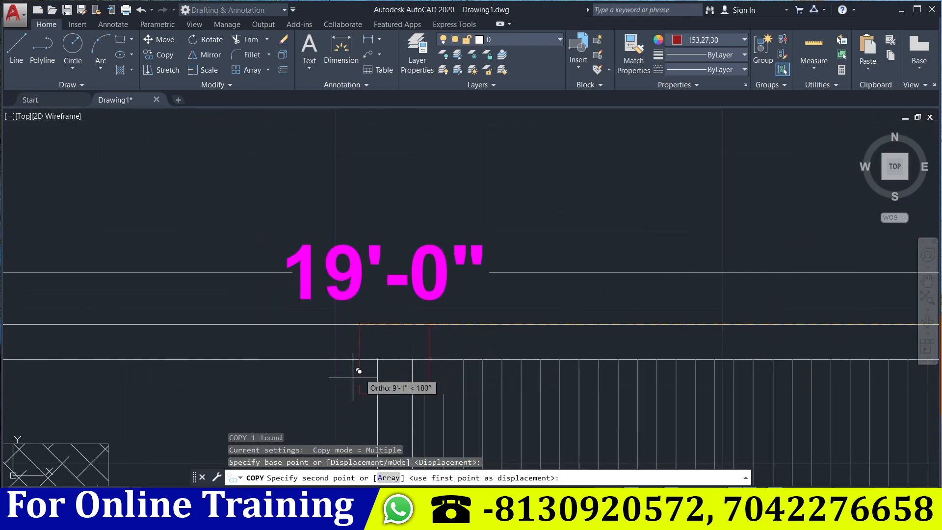
{"action": "scroll", "coordinate": [363, 370], "scroll_direction": "up", "scroll_amount": 2}
{"action": "scroll", "coordinate": [393, 339], "scroll_direction": "up", "scroll_amount": 2}
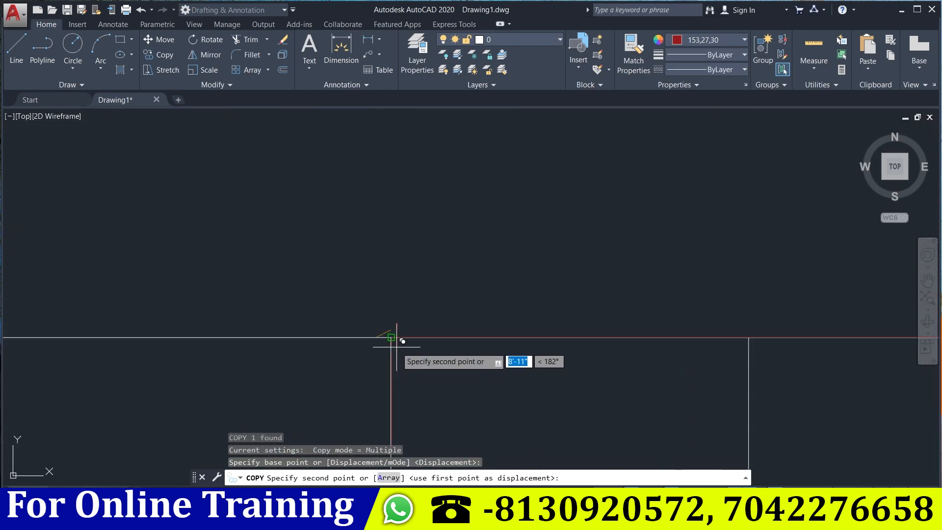
{"action": "scroll", "coordinate": [395, 338], "scroll_direction": "down", "scroll_amount": 2}
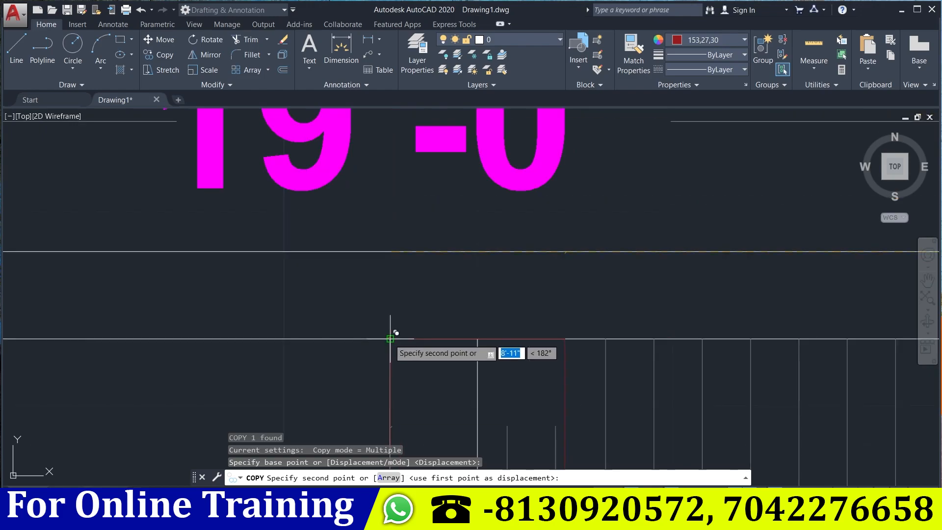
{"action": "left_click", "coordinate": [390, 251]}
{"action": "scroll", "coordinate": [394, 265], "scroll_direction": "down", "scroll_amount": 5}
{"action": "key", "text": "Escape"}
Trim the wall lines inside the column where the bedroom partition meets the top outer wall.
{"action": "type", "text": "te cor"}
{"action": "key", "text": "Return"}
{"action": "key", "text": "Return"}
{"action": "left_click", "coordinate": [423, 283]}
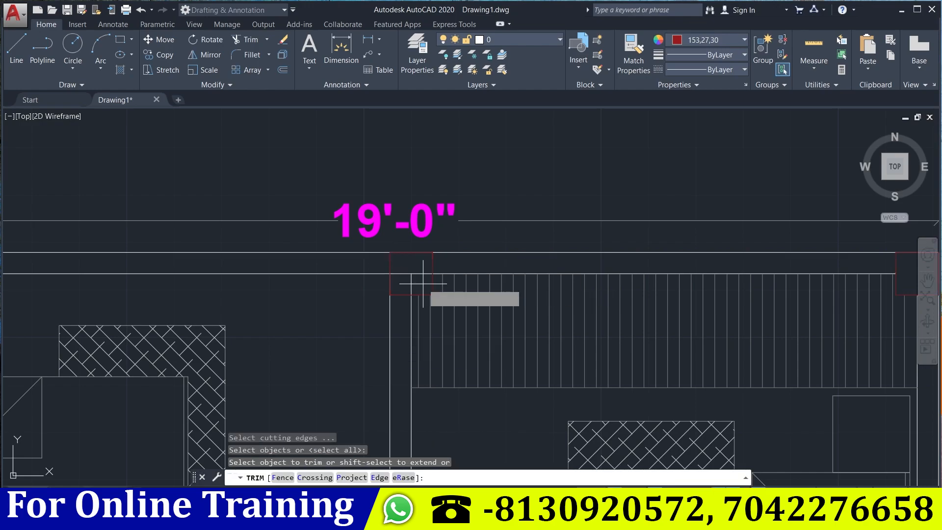
{"action": "left_click", "coordinate": [391, 267]}
{"action": "scroll", "coordinate": [392, 274], "scroll_direction": "down", "scroll_amount": 4}
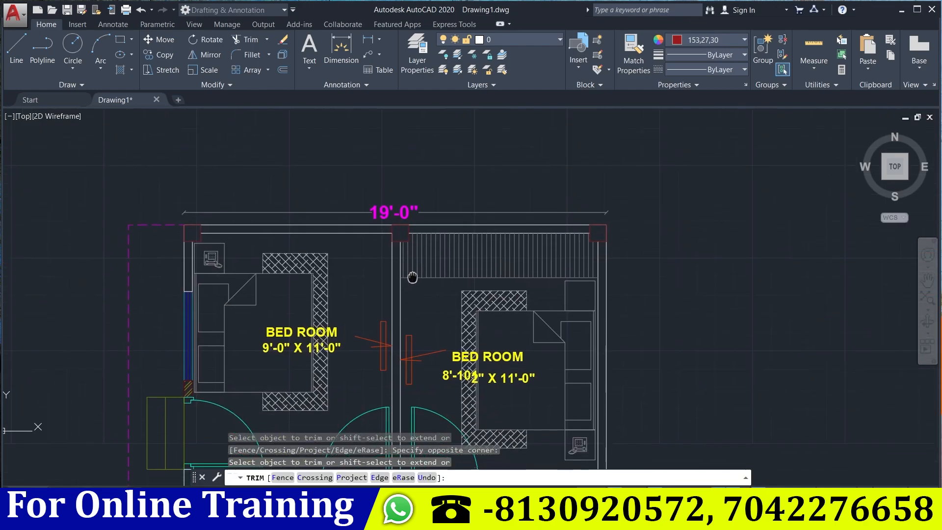
{"action": "key", "text": "Escape"}
Copy the top partition column by its lower-left corner straight down to the partition's lower-left corner between the two bedroom doors.
{"action": "middle_click_drag", "start_coordinate": [385, 469], "coordinate": [385, 358]}
{"action": "scroll", "coordinate": [385, 358], "scroll_direction": "up", "scroll_amount": 5}
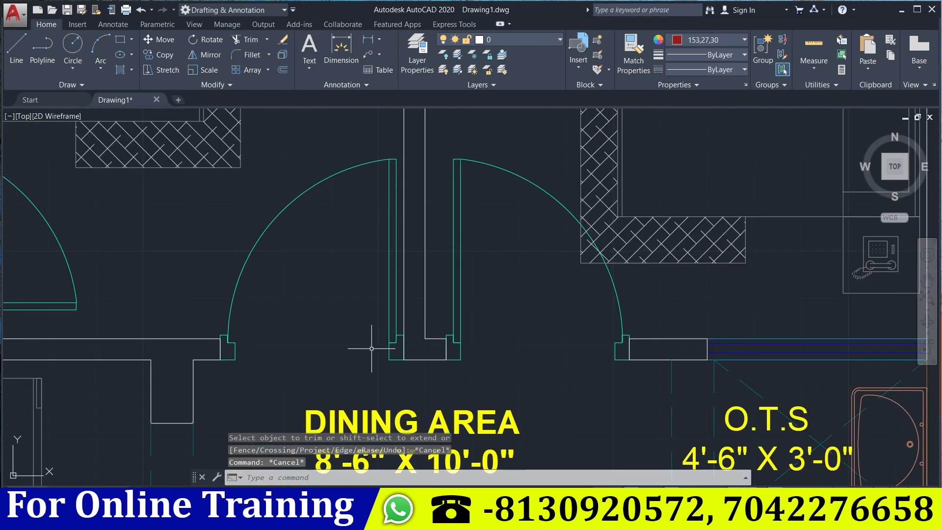
{"action": "scroll", "coordinate": [403, 315], "scroll_direction": "down", "scroll_amount": 5}
{"action": "middle_click_drag", "start_coordinate": [432, 137], "coordinate": [431, 337]}
{"action": "scroll", "coordinate": [432, 216], "scroll_direction": "up", "scroll_amount": 6}
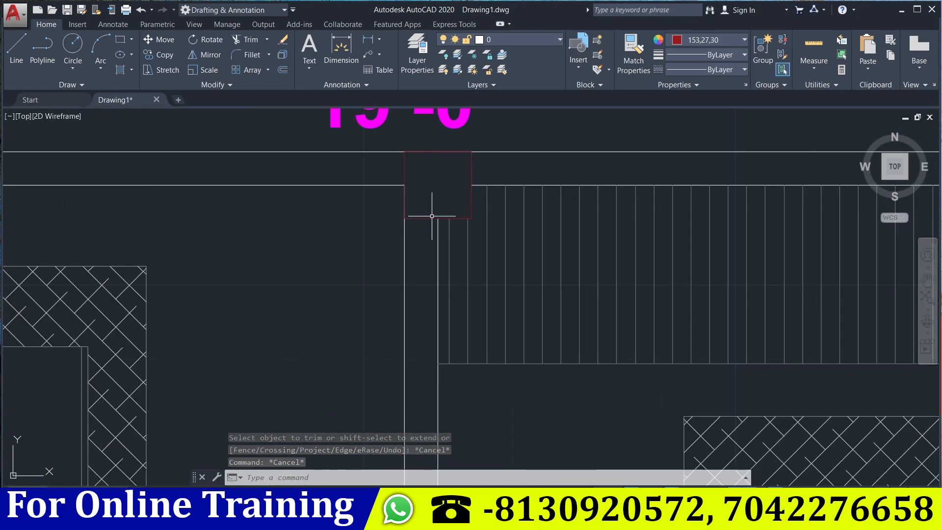
{"action": "left_click", "coordinate": [423, 151]}
{"action": "key", "text": "Return"}
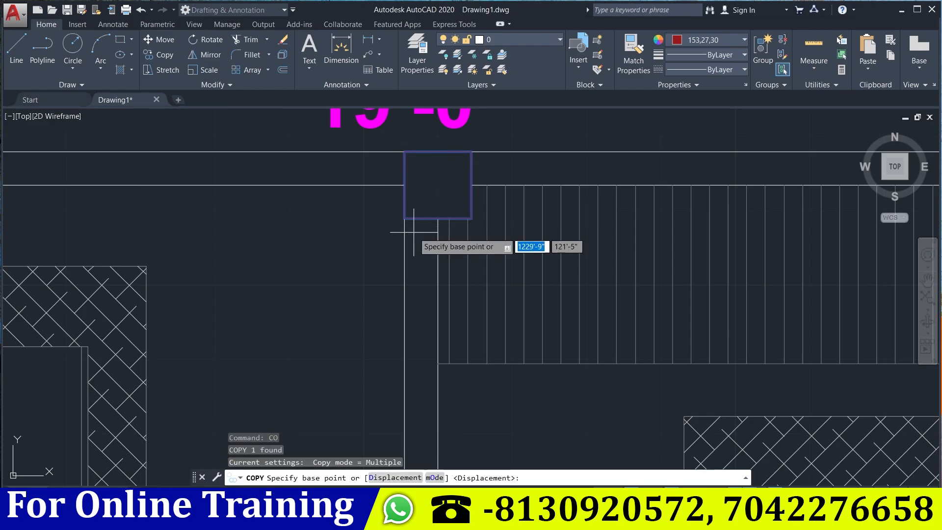
{"action": "left_click", "coordinate": [404, 218]}
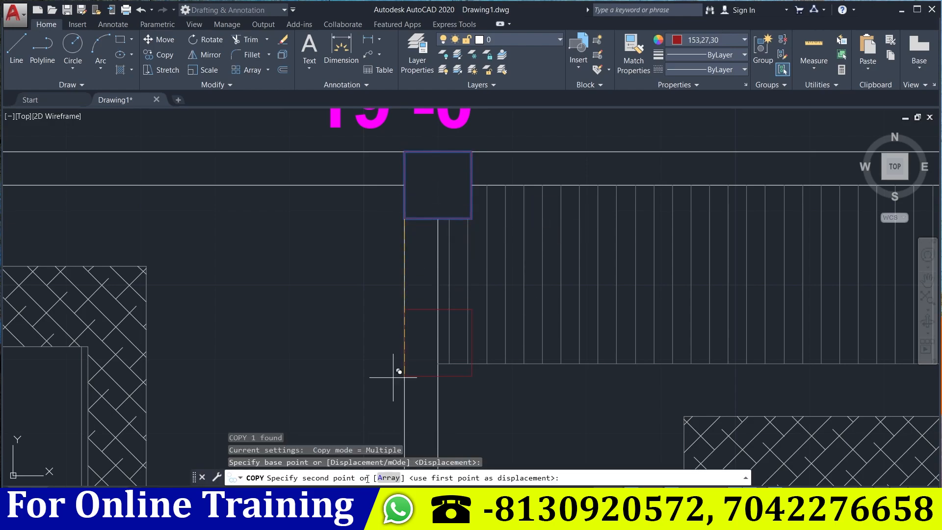
{"action": "middle_click_drag", "start_coordinate": [386, 323], "coordinate": [386, 88]}
{"action": "middle_click_drag", "start_coordinate": [397, 349], "coordinate": [377, 92]}
{"action": "middle_click_drag", "start_coordinate": [384, 299], "coordinate": [385, 80]}
{"action": "middle_click_drag", "start_coordinate": [396, 425], "coordinate": [395, 143]}
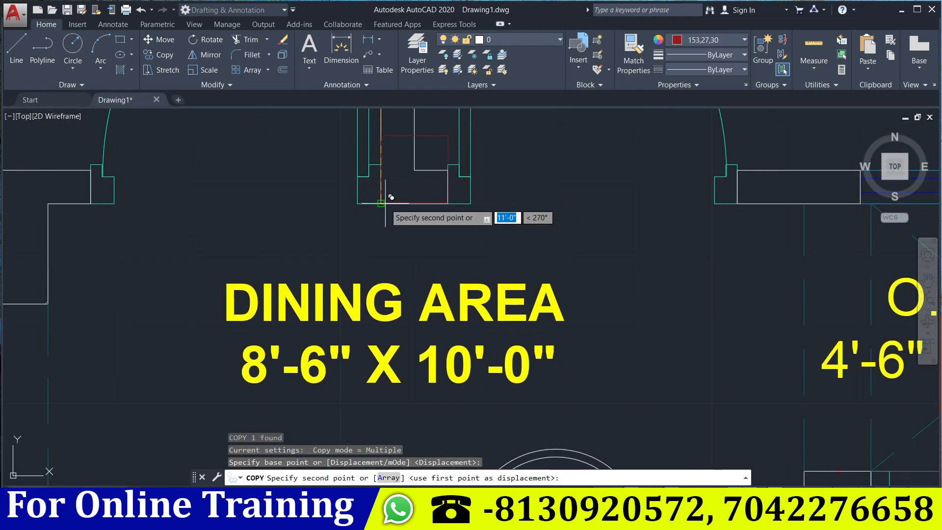
{"action": "left_click", "coordinate": [387, 198]}
{"action": "key", "text": "Escape"}
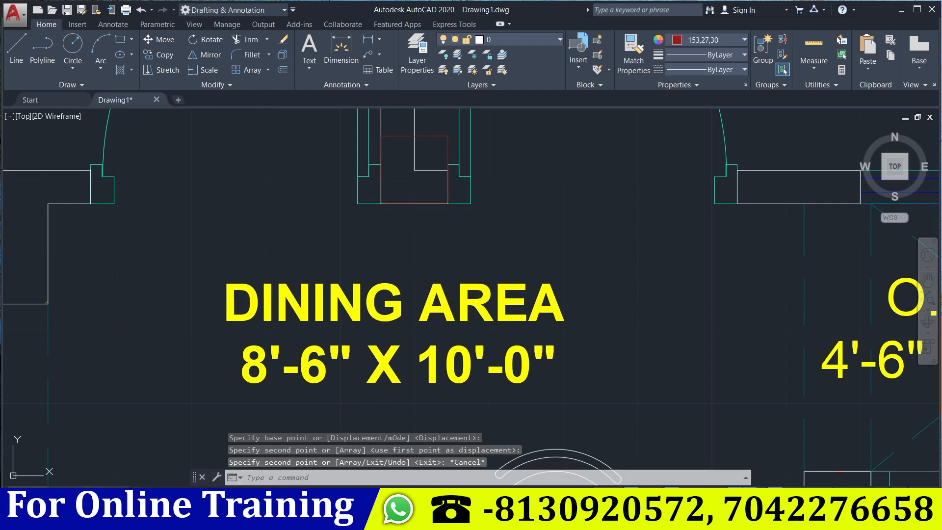
Trim the wall lines inside the column at the lower end of the bedroom partition.
{"action": "middle_click_drag", "start_coordinate": [391, 196], "coordinate": [384, 248]}
{"action": "key", "text": "Return"}
{"action": "key", "text": "Return"}
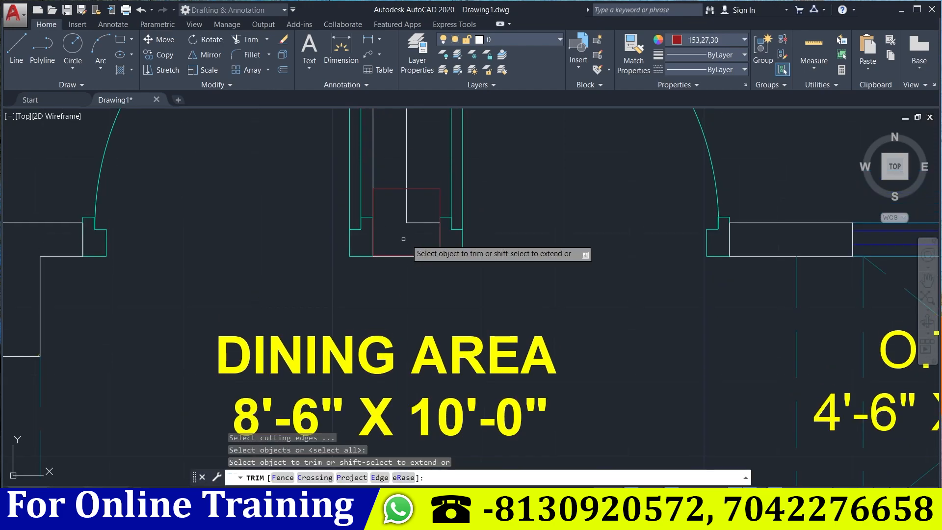
{"action": "left_click", "coordinate": [426, 242]}
{"action": "left_click", "coordinate": [393, 202]}
{"action": "scroll", "coordinate": [393, 207], "scroll_direction": "down", "scroll_amount": 3}
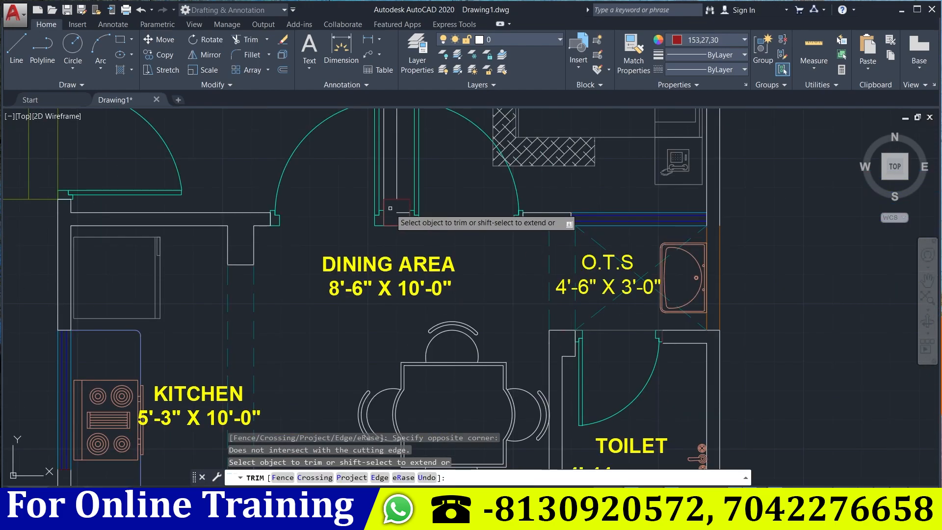
{"action": "middle_click_drag", "start_coordinate": [405, 239], "coordinate": [454, 310]}
{"action": "key", "text": "Escape"}
{"action": "key", "text": "Escape"}
{"action": "key", "text": "Escape"}
{"action": "key", "text": "Escape"}
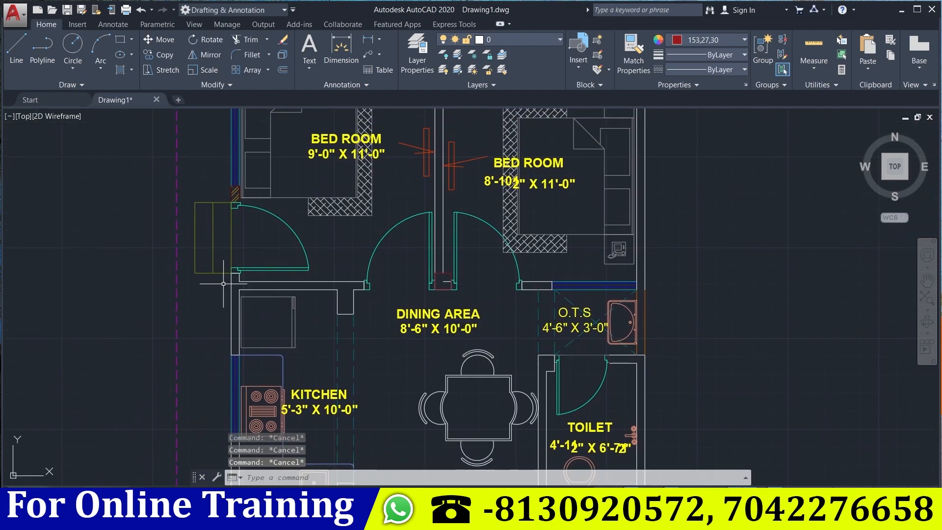
Copy the lower partition column by its lower-left corner horizontally to the outer face of the left wall, beside the kitchen's top wall.
{"action": "middle_click_drag", "start_coordinate": [223, 285], "coordinate": [286, 325]}
{"action": "scroll", "coordinate": [286, 326], "scroll_direction": "up", "scroll_amount": 5}
{"action": "scroll", "coordinate": [60, 309], "scroll_direction": "down", "scroll_amount": 2}
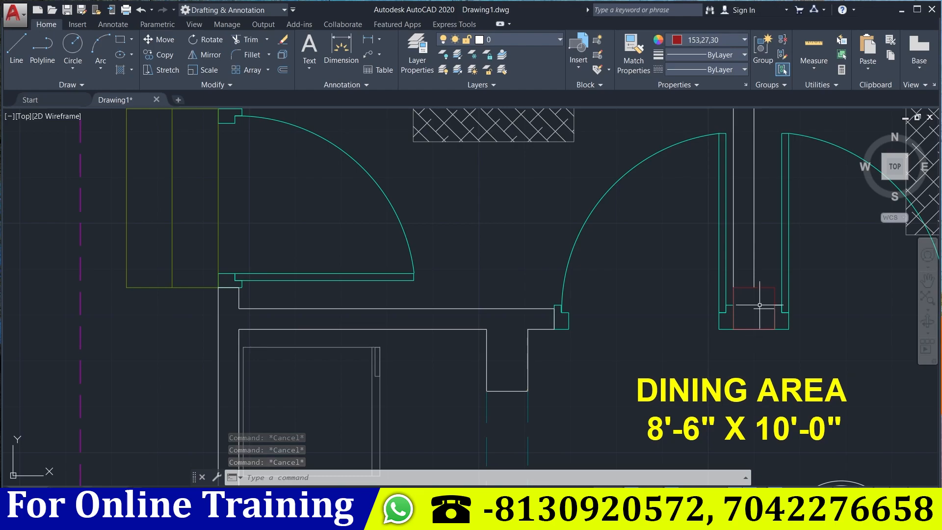
{"action": "left_click", "coordinate": [766, 287]}
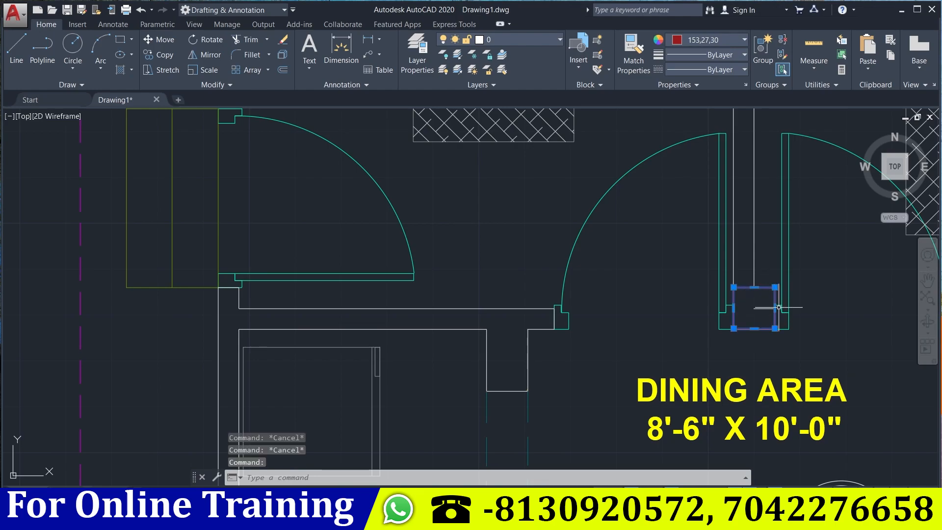
{"action": "type", "text": "o"}
{"action": "key", "text": "Return"}
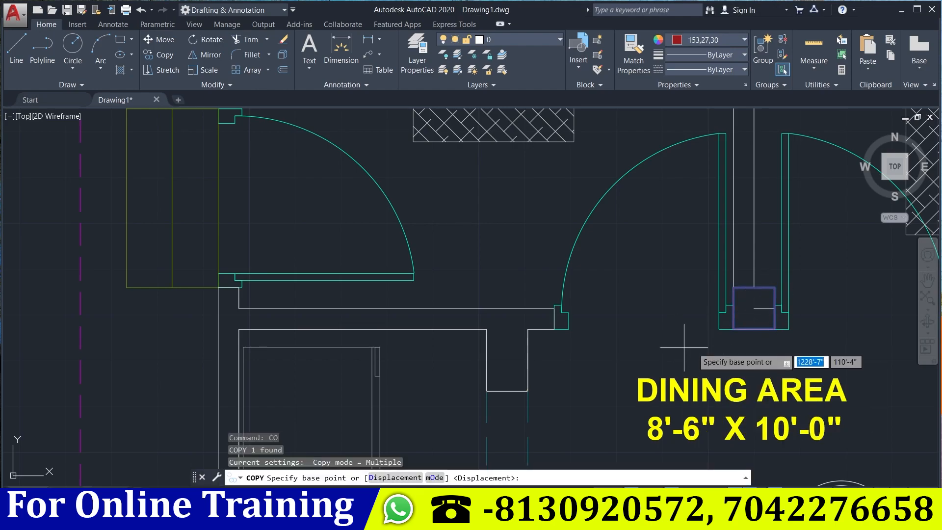
{"action": "scroll", "coordinate": [734, 329], "scroll_direction": "up", "scroll_amount": 2}
{"action": "left_click", "coordinate": [733, 328]}
{"action": "middle_click_drag", "start_coordinate": [603, 337], "coordinate": [874, 327]}
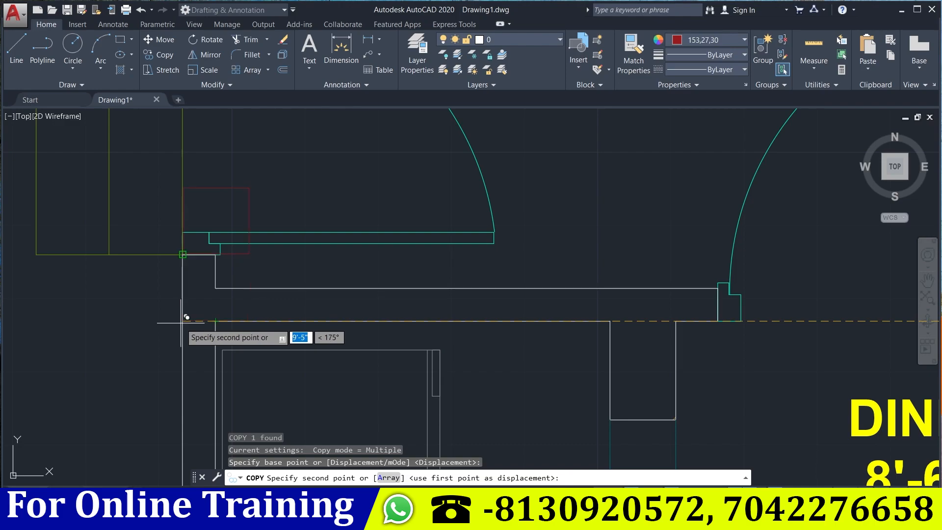
{"action": "scroll", "coordinate": [182, 322], "scroll_direction": "up", "scroll_amount": 2}
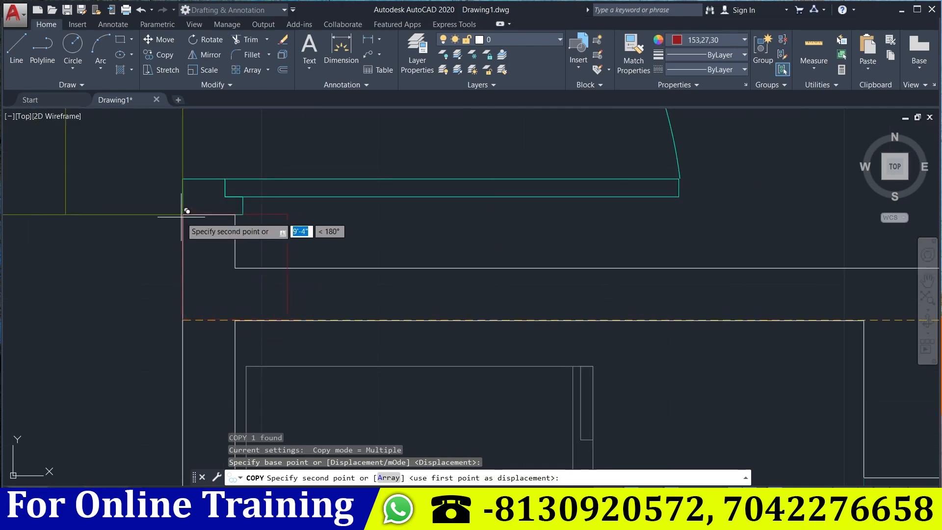
{"action": "left_click", "coordinate": [183, 318]}
{"action": "key", "text": "Escape"}
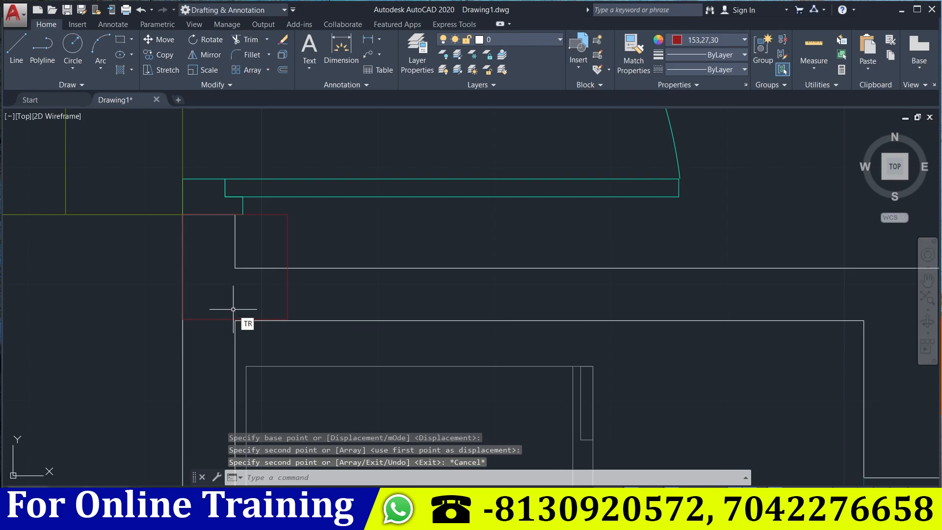
Trim the wall lines inside the left-wall column above the kitchen and erase the leftover vertical piece.
{"action": "key", "text": "Return"}
{"action": "key", "text": "Return"}
{"action": "left_click", "coordinate": [267, 289]}
{"action": "left_click", "coordinate": [216, 245]}
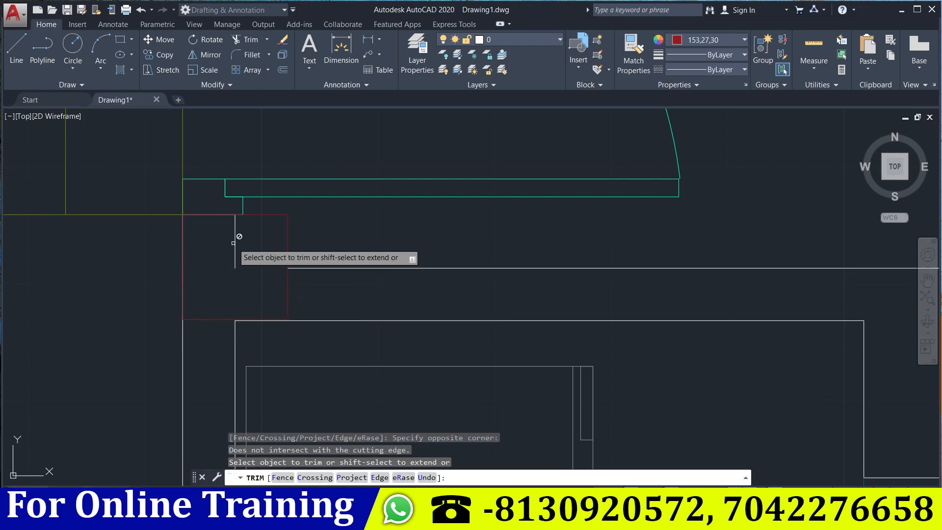
{"action": "key", "text": "Escape"}
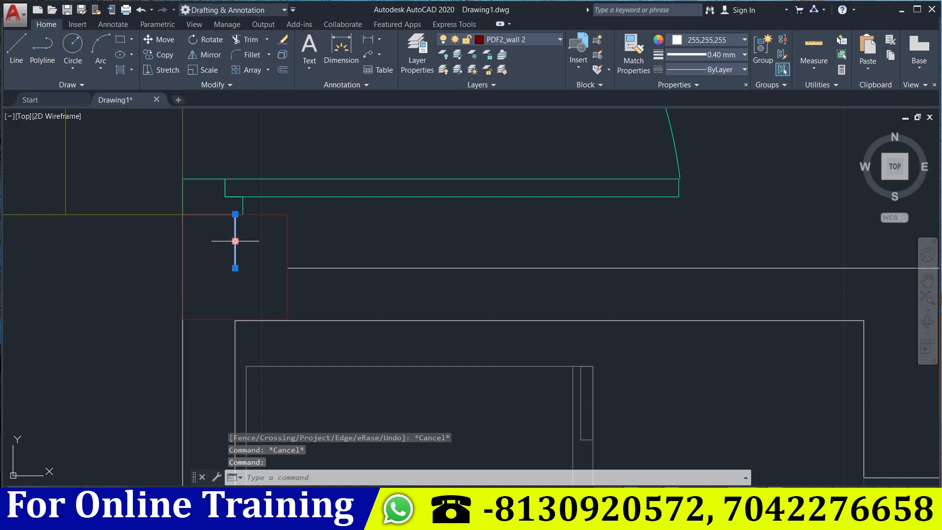
{"action": "key", "text": "Delete"}
{"action": "middle_click_drag", "start_coordinate": [322, 297], "coordinate": [277, 286]}
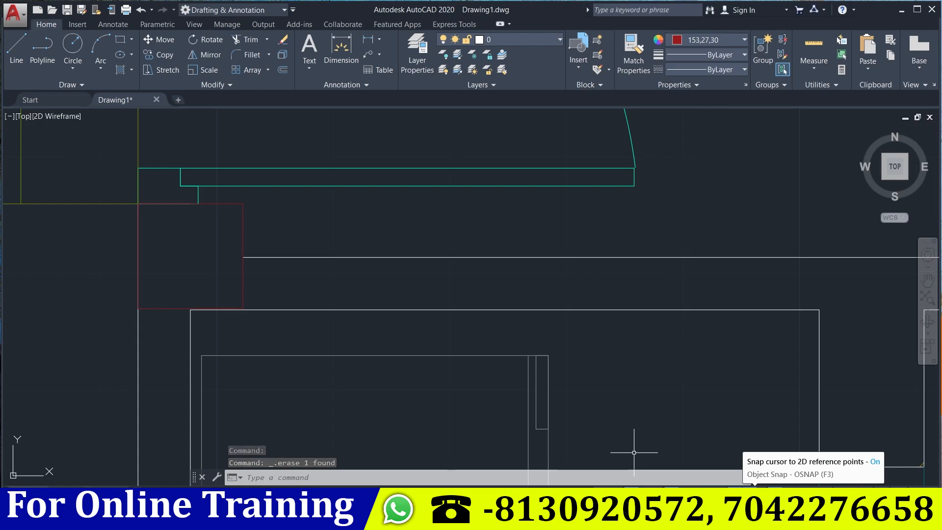
Check the object snap modes and examine where the bedroom window wall meets the right outer wall above the O.T.S.
{"action": "left_click", "coordinate": [755, 493]}
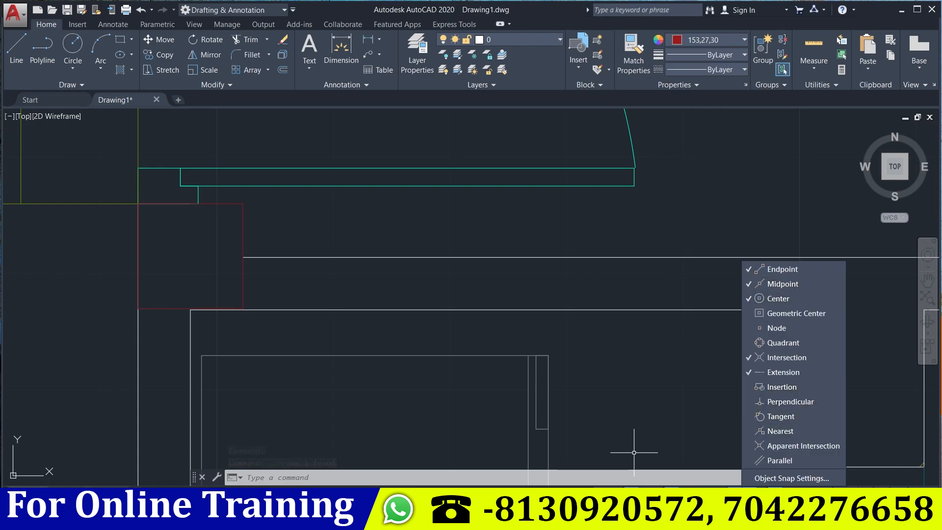
{"action": "left_click", "coordinate": [634, 452]}
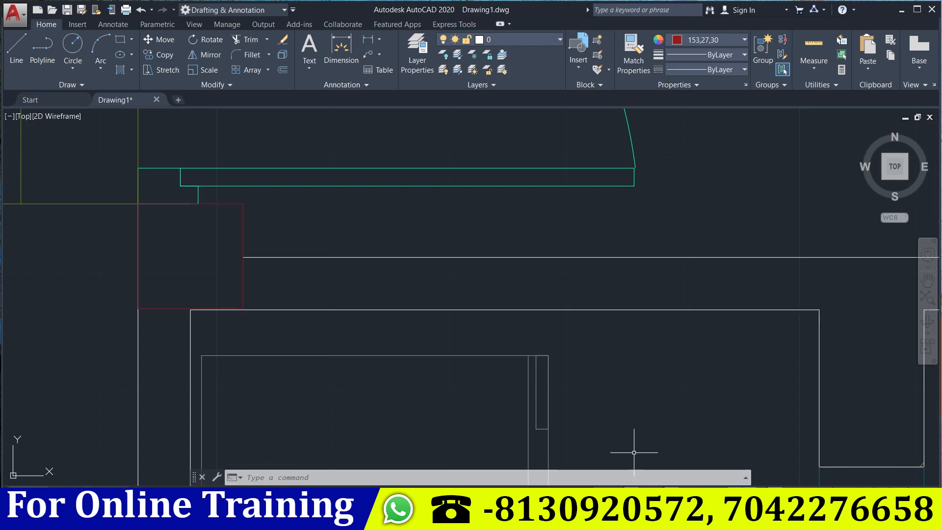
{"action": "scroll", "coordinate": [664, 386], "scroll_direction": "down", "scroll_amount": 1}
{"action": "middle_click_drag", "start_coordinate": [837, 391], "coordinate": [464, 421]}
{"action": "scroll", "coordinate": [435, 398], "scroll_direction": "down", "scroll_amount": 2}
{"action": "middle_click_drag", "start_coordinate": [400, 381], "coordinate": [302, 341]}
{"action": "middle_click_drag", "start_coordinate": [637, 334], "coordinate": [519, 333]}
{"action": "scroll", "coordinate": [693, 343], "scroll_direction": "up", "scroll_amount": 2}
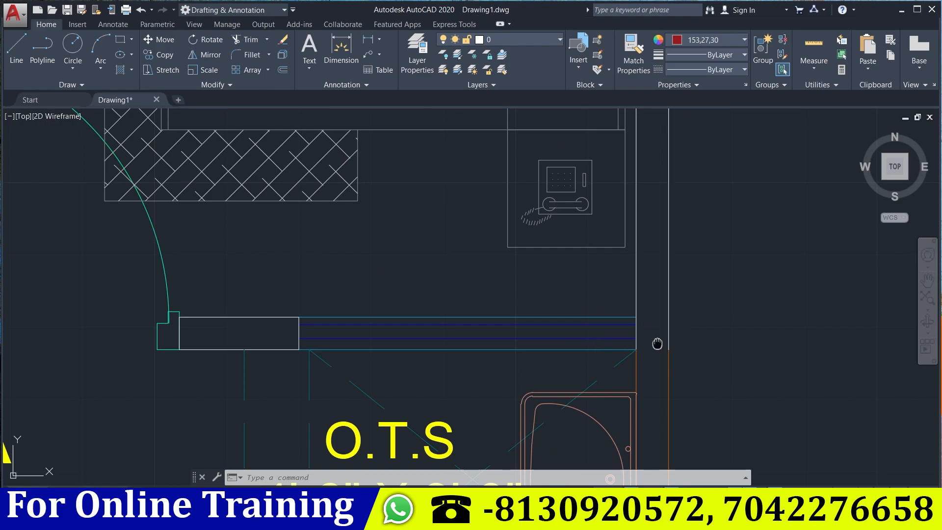
{"action": "scroll", "coordinate": [731, 325], "scroll_direction": "down", "scroll_amount": 2}
{"action": "scroll", "coordinate": [409, 338], "scroll_direction": "up", "scroll_amount": 2}
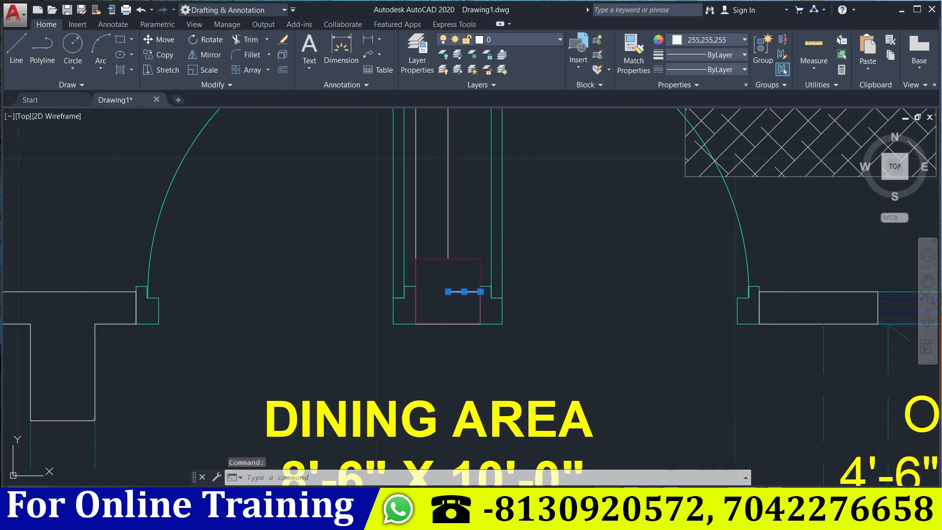
Copy the lower partition column by its lower-right corner horizontally to the outer face of the right wall, above the O.T.S.
{"action": "left_click", "coordinate": [480, 277]}
{"action": "type", "text": "co"}
{"action": "key", "text": "Return"}
{"action": "left_click", "coordinate": [481, 323]}
{"action": "mouse_move", "coordinate": [595, 351]}
{"action": "middle_mouse_down"}
{"action": "mouse_move", "coordinate": [471, 353]}
{"action": "mouse_move", "coordinate": [349, 379]}
{"action": "middle_mouse_up"}
{"action": "middle_click_drag", "start_coordinate": [729, 357], "coordinate": [308, 386]}
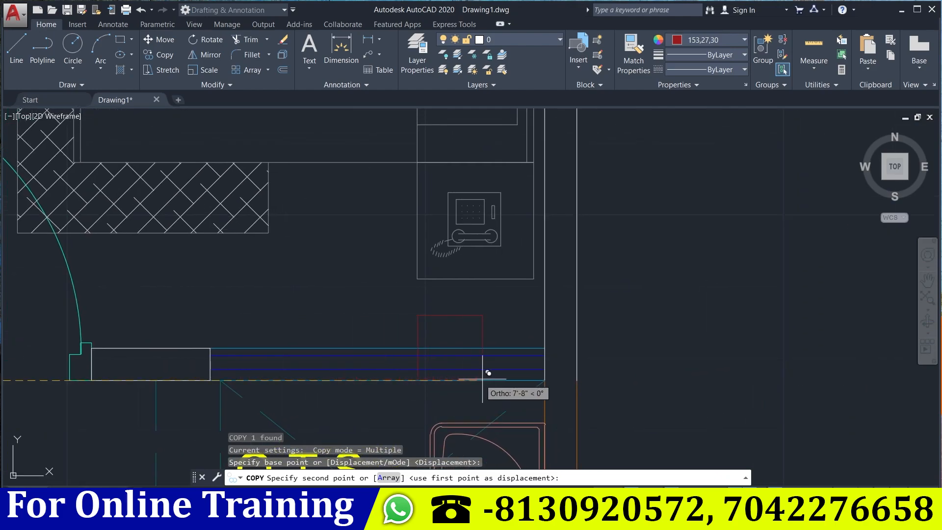
{"action": "scroll", "coordinate": [488, 373], "scroll_direction": "up", "scroll_amount": 4}
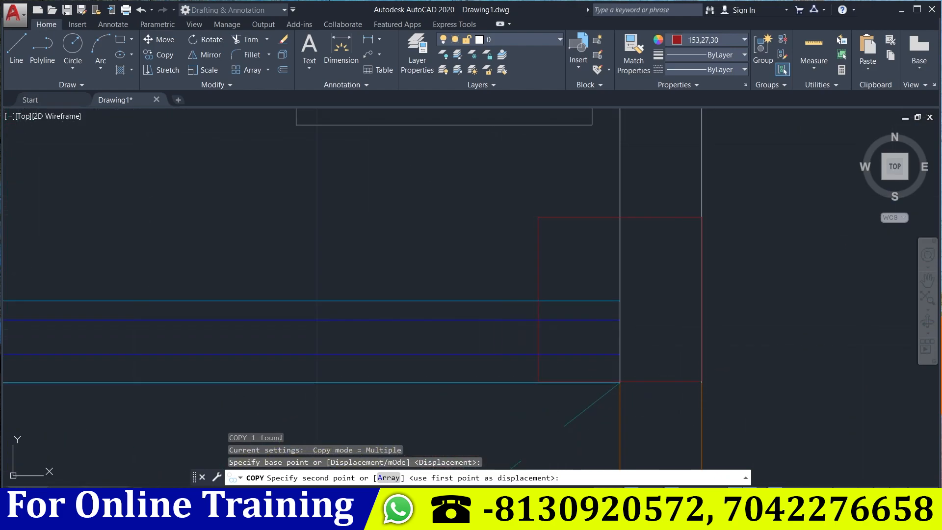
{"action": "left_click", "coordinate": [702, 381]}
{"action": "key", "text": "Escape"}
{"action": "key", "text": "Escape"}
{"action": "key", "text": "Escape"}
Trim the wall and window lines inside the right-wall column above the O.T.S.
{"action": "type", "text": "tr"}
{"action": "key", "text": "Return"}
{"action": "key", "text": "Return"}
{"action": "left_click", "coordinate": [662, 324]}
{"action": "left_click", "coordinate": [604, 231]}
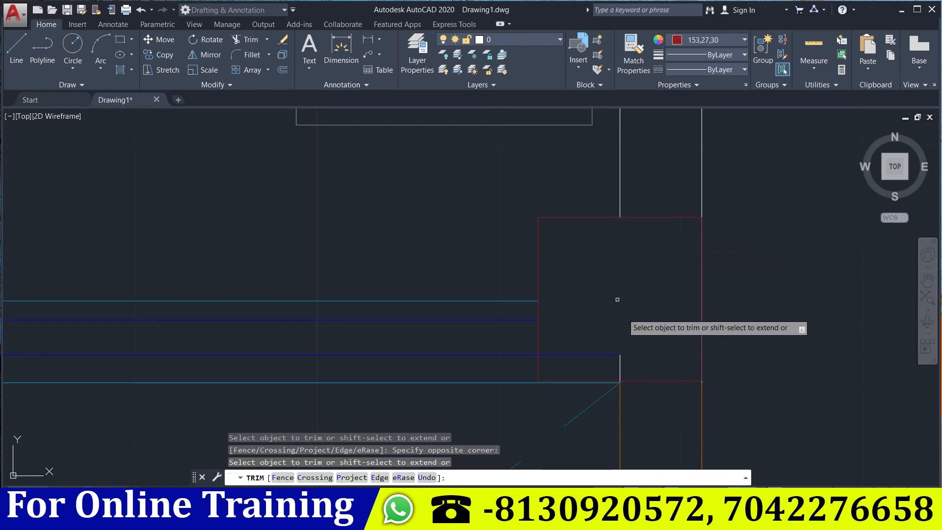
{"action": "left_click", "coordinate": [643, 365]}
{"action": "left_click", "coordinate": [557, 337]}
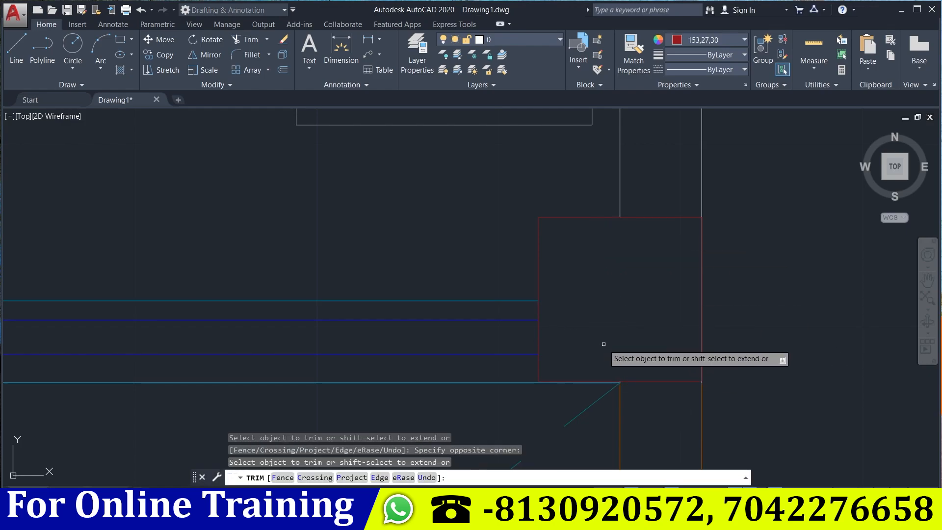
{"action": "key", "text": "Escape"}
Examine the wall corners around the kitchen, the porch door and the toilet for the remaining column positions.
{"action": "scroll", "coordinate": [605, 338], "scroll_direction": "down", "scroll_amount": 6}
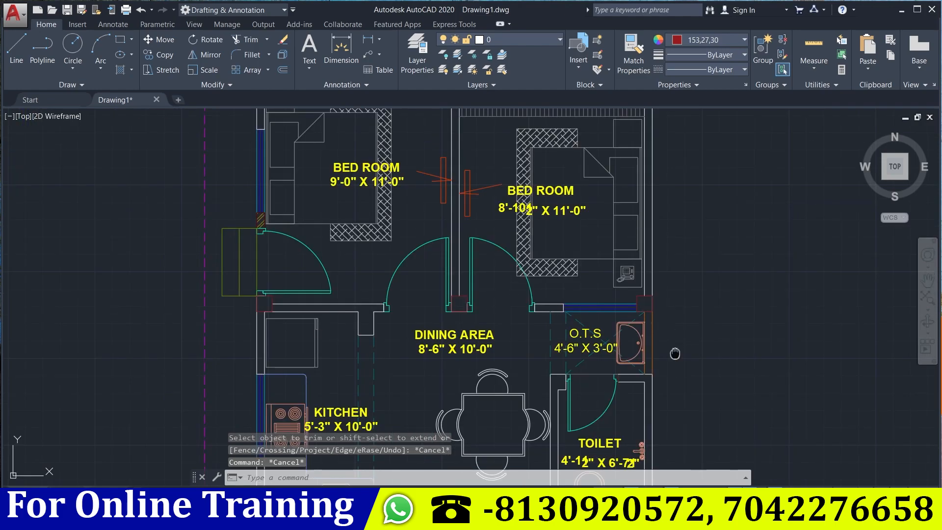
{"action": "middle_click_drag", "start_coordinate": [675, 353], "coordinate": [681, 326]}
{"action": "middle_click_drag", "start_coordinate": [366, 131], "coordinate": [391, 244]}
{"action": "middle_click_drag", "start_coordinate": [433, 288], "coordinate": [379, 118]}
{"action": "middle_click_drag", "start_coordinate": [415, 307], "coordinate": [429, 192]}
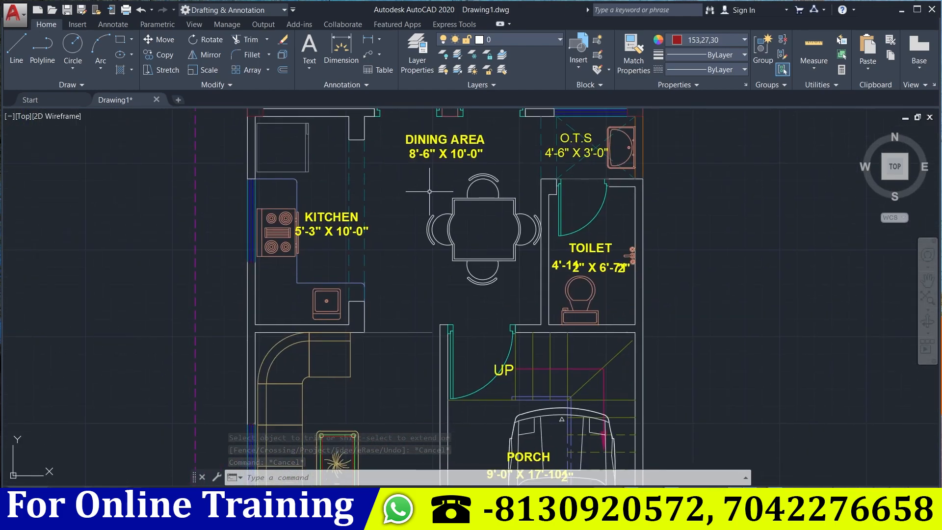
{"action": "scroll", "coordinate": [229, 349], "scroll_direction": "up", "scroll_amount": 4}
{"action": "left_click", "coordinate": [231, 253]}
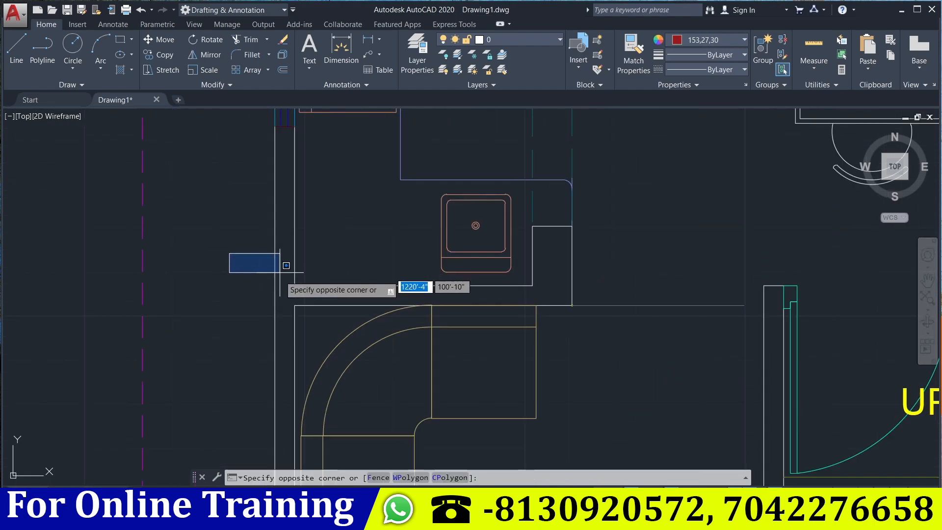
{"action": "key", "text": "Escape"}
{"action": "key", "text": "Escape"}
{"action": "scroll", "coordinate": [306, 321], "scroll_direction": "down", "scroll_amount": 2}
{"action": "scroll", "coordinate": [307, 321], "scroll_direction": "down", "scroll_amount": 2}
{"action": "scroll", "coordinate": [429, 322], "scroll_direction": "up", "scroll_amount": 2}
{"action": "middle_click_drag", "start_coordinate": [429, 322], "coordinate": [336, 319]}
{"action": "left_click", "coordinate": [400, 266]}
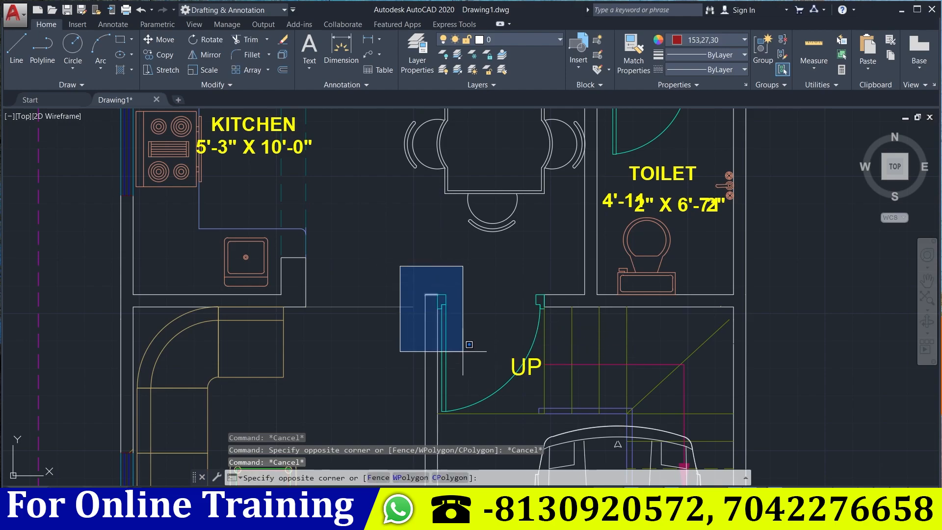
{"action": "key", "text": "Escape"}
{"action": "scroll", "coordinate": [728, 355], "scroll_direction": "up", "scroll_amount": 2}
{"action": "scroll", "coordinate": [730, 246], "scroll_direction": "down", "scroll_amount": 3}
{"action": "middle_click_drag", "start_coordinate": [729, 246], "coordinate": [589, 454]}
{"action": "scroll", "coordinate": [576, 221], "scroll_direction": "up", "scroll_amount": 2}
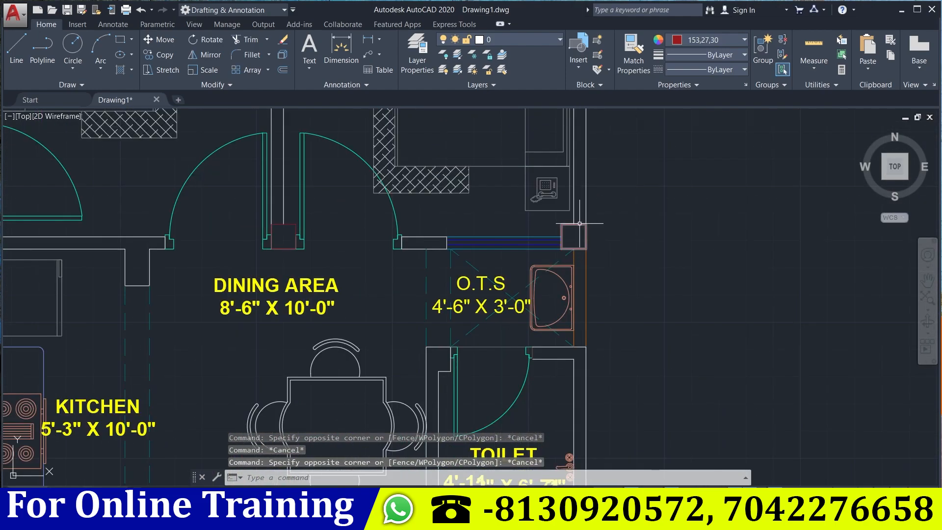
Copy the right-wall column above the O.T.S. by its lower-right corner straight down to the toilet's lower wall junction.
{"action": "left_click", "coordinate": [579, 223]}
{"action": "type", "text": "co"}
{"action": "key", "text": "Return"}
{"action": "scroll", "coordinate": [633, 285], "scroll_direction": "up", "scroll_amount": 3}
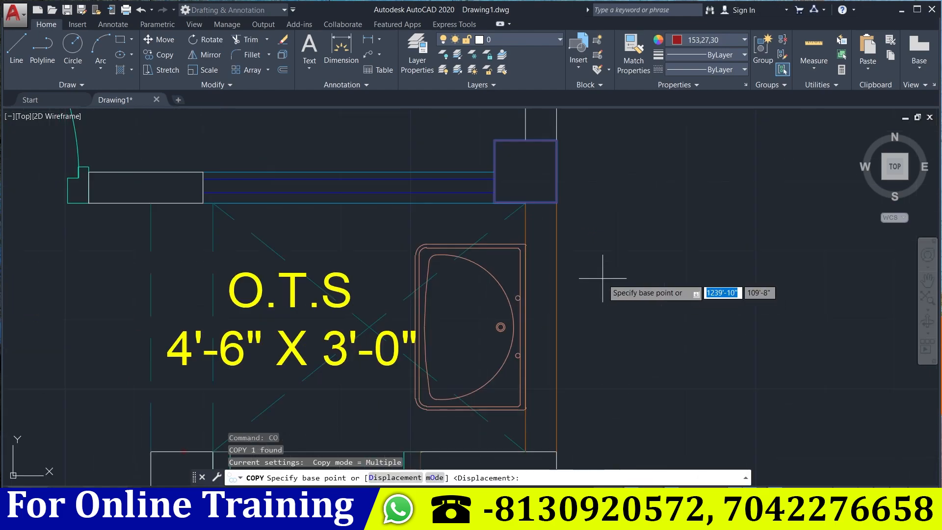
{"action": "left_click", "coordinate": [557, 203]}
{"action": "middle_click_drag", "start_coordinate": [606, 401], "coordinate": [573, 140]}
{"action": "middle_click_drag", "start_coordinate": [571, 205], "coordinate": [577, 204]}
{"action": "scroll", "coordinate": [593, 251], "scroll_direction": "down", "scroll_amount": 4}
{"action": "middle_click_drag", "start_coordinate": [595, 301], "coordinate": [609, 136]}
{"action": "scroll", "coordinate": [582, 302], "scroll_direction": "up", "scroll_amount": 2}
{"action": "scroll", "coordinate": [579, 303], "scroll_direction": "up", "scroll_amount": 4}
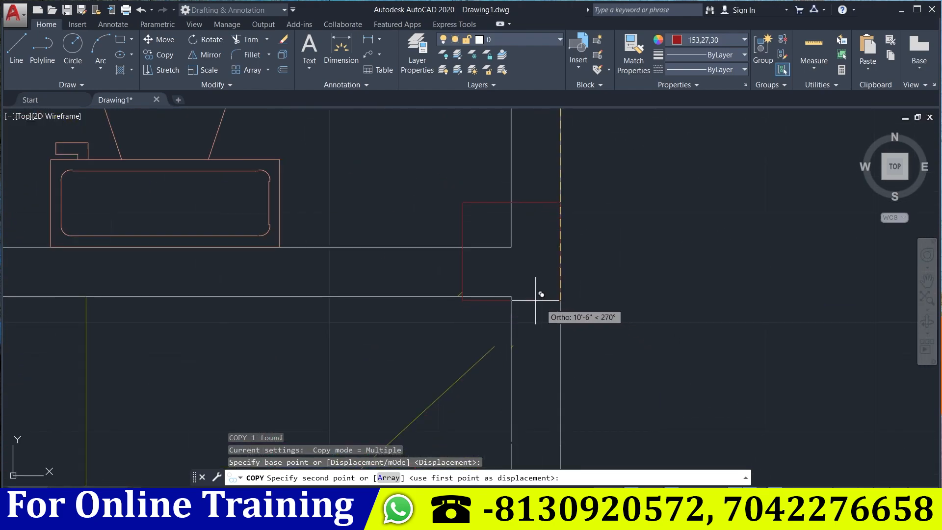
{"action": "left_click", "coordinate": [561, 296]}
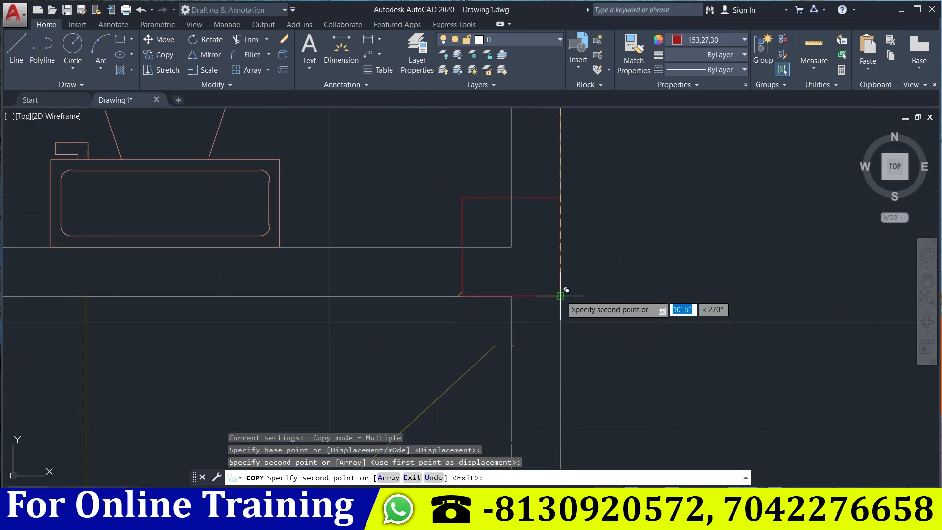
{"action": "key", "text": "Escape"}
Trim the wall lines inside the right-wall column at the toilet's lower corner.
{"action": "key", "text": "Return"}
{"action": "key", "text": "Return"}
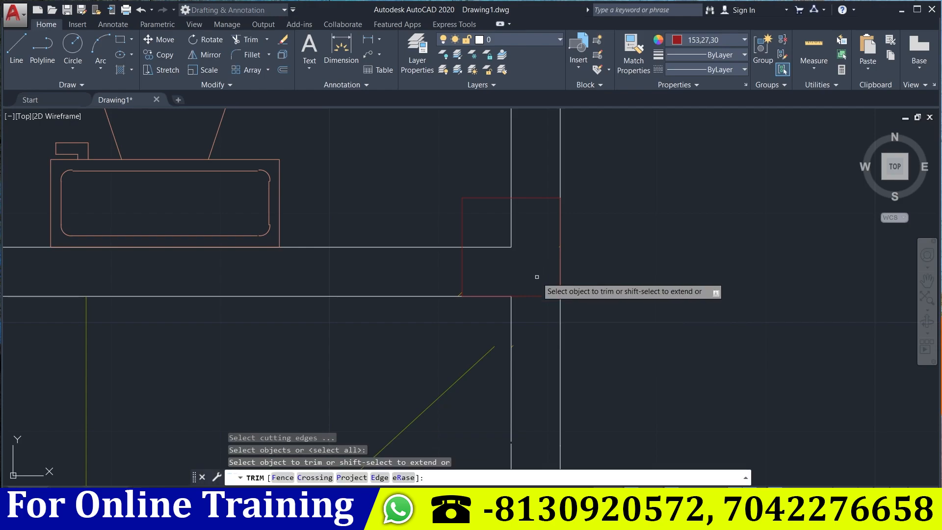
{"action": "left_click", "coordinate": [537, 277]}
{"action": "left_click", "coordinate": [494, 210]}
{"action": "scroll", "coordinate": [497, 242], "scroll_direction": "down", "scroll_amount": 2}
{"action": "scroll", "coordinate": [498, 242], "scroll_direction": "down", "scroll_amount": 2}
{"action": "key", "text": "Escape"}
{"action": "key", "text": "Escape"}
{"action": "key", "text": "Escape"}
Copy the left-wall column above the kitchen by its lower-left corner straight down to the kitchen's lower wall junction.
{"action": "mouse_move", "coordinate": [553, 324]}
{"action": "middle_mouse_down"}
{"action": "mouse_move", "coordinate": [671, 337]}
{"action": "mouse_move", "coordinate": [693, 348]}
{"action": "middle_mouse_up"}
{"action": "scroll", "coordinate": [476, 193], "scroll_direction": "up", "scroll_amount": 6}
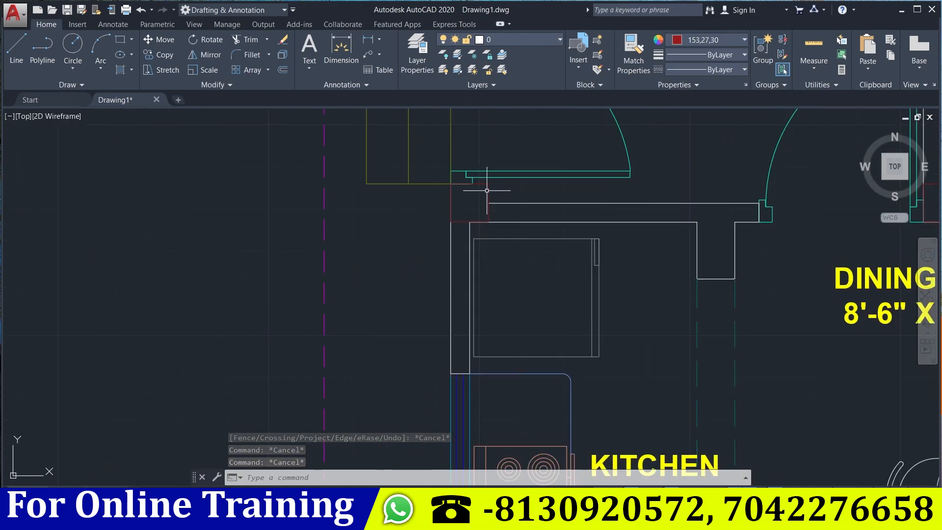
{"action": "left_click", "coordinate": [489, 191]}
{"action": "type", "text": "co"}
{"action": "key", "text": "Return"}
{"action": "scroll", "coordinate": [466, 205], "scroll_direction": "up", "scroll_amount": 2}
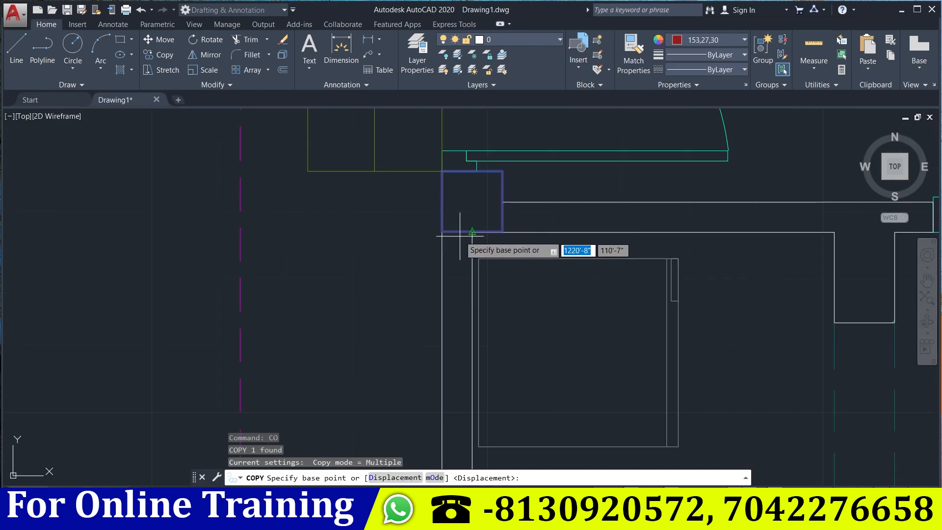
{"action": "left_click", "coordinate": [442, 231]}
{"action": "middle_click_drag", "start_coordinate": [450, 348], "coordinate": [395, 187]}
{"action": "middle_click_drag", "start_coordinate": [411, 338], "coordinate": [400, 249]}
{"action": "scroll", "coordinate": [421, 320], "scroll_direction": "down", "scroll_amount": 5}
{"action": "middle_click_drag", "start_coordinate": [421, 320], "coordinate": [525, 302]}
{"action": "scroll", "coordinate": [424, 304], "scroll_direction": "up", "scroll_amount": 2}
{"action": "middle_click_drag", "start_coordinate": [424, 303], "coordinate": [391, 305]}
{"action": "scroll", "coordinate": [391, 305], "scroll_direction": "up", "scroll_amount": 5}
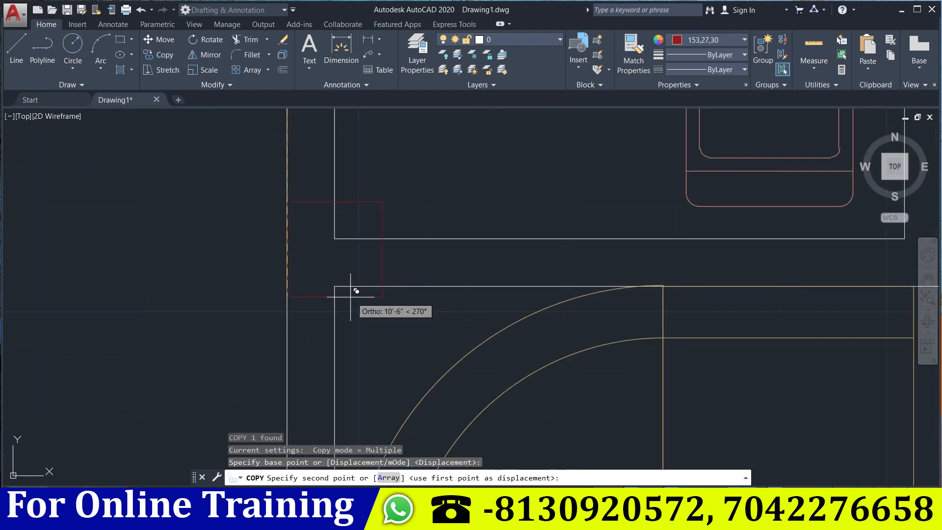
{"action": "left_click", "coordinate": [287, 285]}
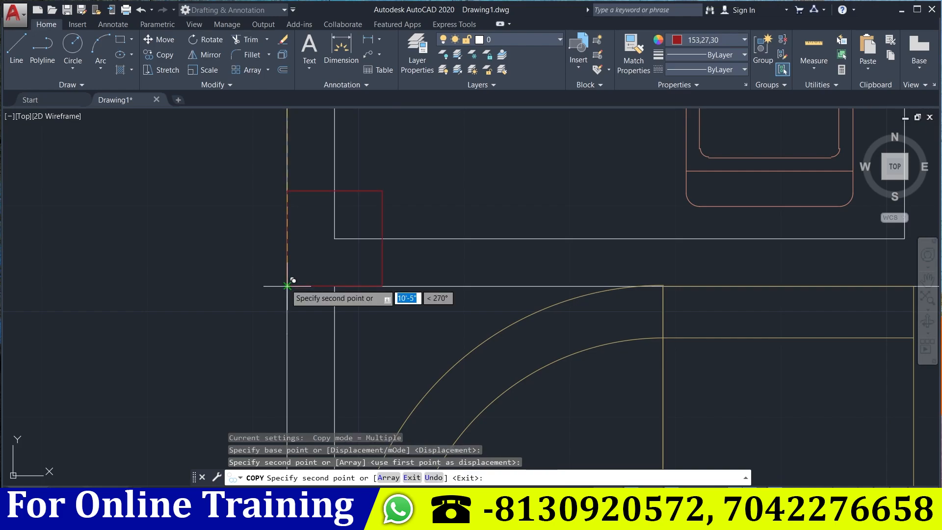
{"action": "key", "text": "Escape"}
Trim the wall lines inside the column at the kitchen's lower-left corner.
{"action": "middle_click_drag", "start_coordinate": [326, 273], "coordinate": [337, 273]}
{"action": "type", "text": "tr"}
{"action": "key", "text": "Return"}
{"action": "key", "text": "Return"}
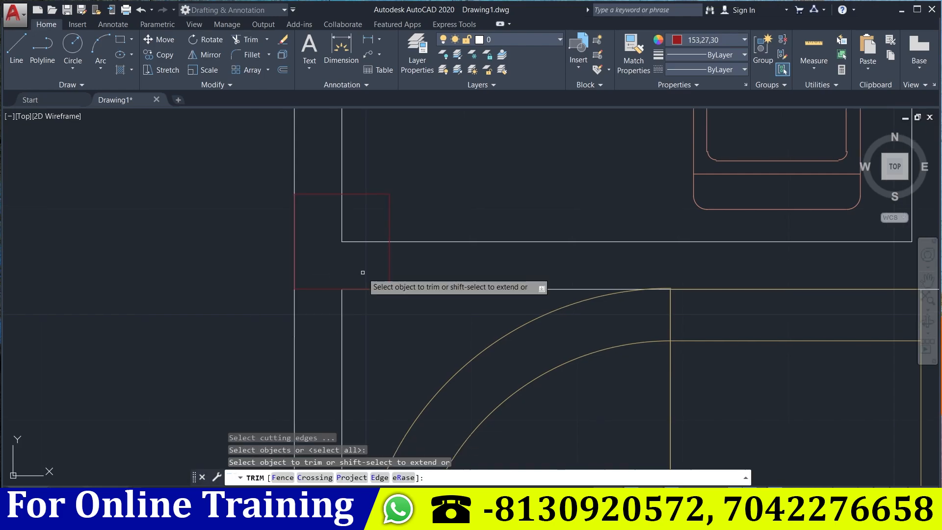
{"action": "left_click", "coordinate": [362, 287]}
{"action": "left_click", "coordinate": [331, 205]}
{"action": "scroll", "coordinate": [331, 206], "scroll_direction": "down", "scroll_amount": 6}
{"action": "middle_click_drag", "start_coordinate": [379, 254], "coordinate": [253, 333]}
{"action": "key", "text": "Escape"}
{"action": "key", "text": "Escape"}
{"action": "key", "text": "Escape"}
Copy the column at the toilet's lower-right corner by its upper-right corner to the wall corner beside the porch door.
{"action": "scroll", "coordinate": [466, 279], "scroll_direction": "up", "scroll_amount": 4}
{"action": "middle_click_drag", "start_coordinate": [530, 319], "coordinate": [452, 319]}
{"action": "scroll", "coordinate": [451, 319], "scroll_direction": "down", "scroll_amount": 3}
{"action": "middle_click_drag", "start_coordinate": [658, 332], "coordinate": [608, 284]}
{"action": "scroll", "coordinate": [608, 283], "scroll_direction": "up", "scroll_amount": 2}
{"action": "left_click", "coordinate": [595, 285]}
{"action": "type", "text": "co"}
{"action": "key", "text": "Return"}
{"action": "middle_click_drag", "start_coordinate": [556, 338], "coordinate": [641, 269]}
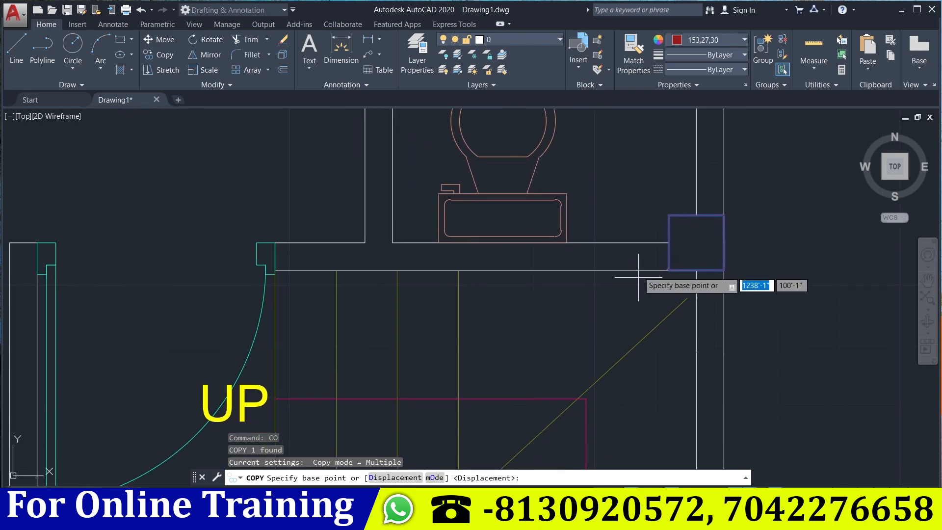
{"action": "left_click", "coordinate": [724, 214]}
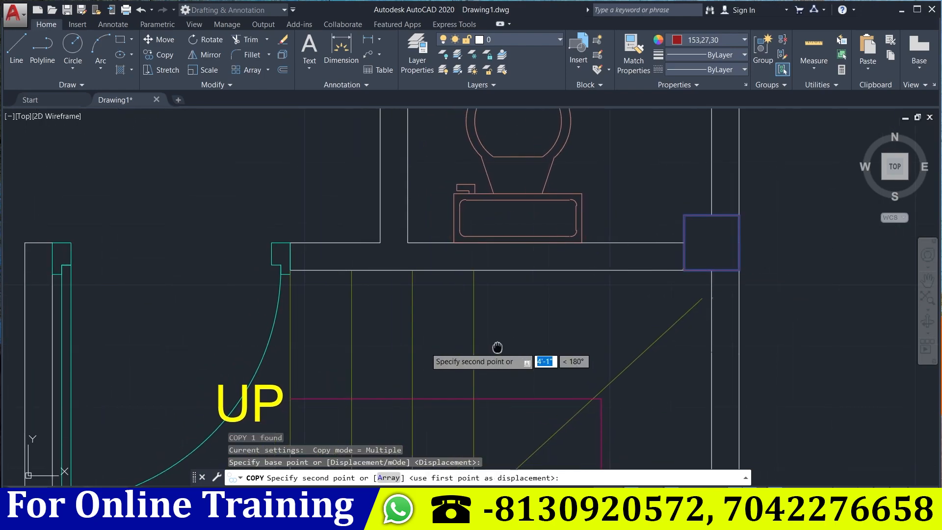
{"action": "scroll", "coordinate": [496, 347], "scroll_direction": "down", "scroll_amount": 2}
{"action": "scroll", "coordinate": [185, 366], "scroll_direction": "up", "scroll_amount": 2}
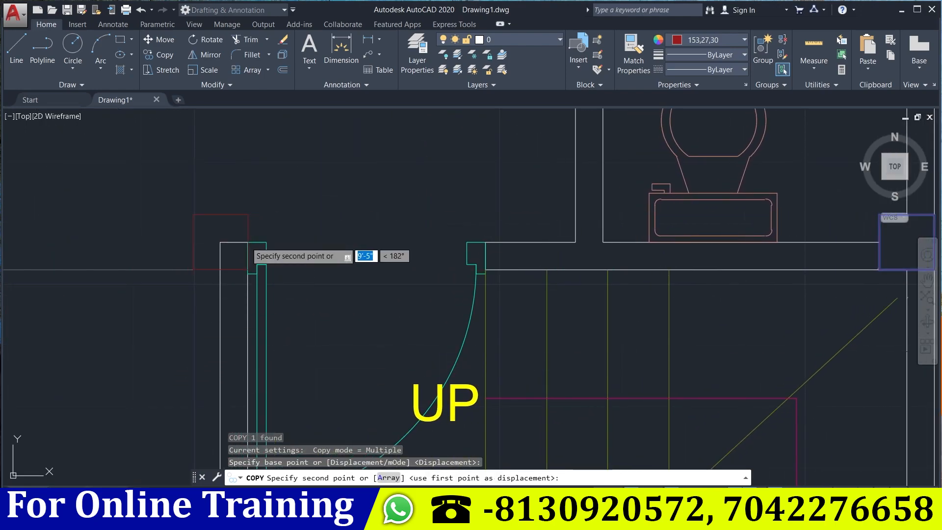
{"action": "left_click", "coordinate": [247, 242]}
{"action": "key", "text": "Escape"}
{"action": "key", "text": "Escape"}
Trim the wall lines inside the column beside the porch door.
{"action": "middle_click_drag", "start_coordinate": [173, 351], "coordinate": [244, 329]}
{"action": "type", "text": "tr"}
{"action": "key", "text": "Return"}
{"action": "key", "text": "Return"}
{"action": "left_click", "coordinate": [300, 267]}
{"action": "left_click", "coordinate": [281, 242]}
{"action": "key", "text": "Escape"}
Check the horizontal alignment of the kitchen-corner column with the right-wall column below the toilet using a temporary line.
{"action": "scroll", "coordinate": [548, 290], "scroll_direction": "down", "scroll_amount": 4}
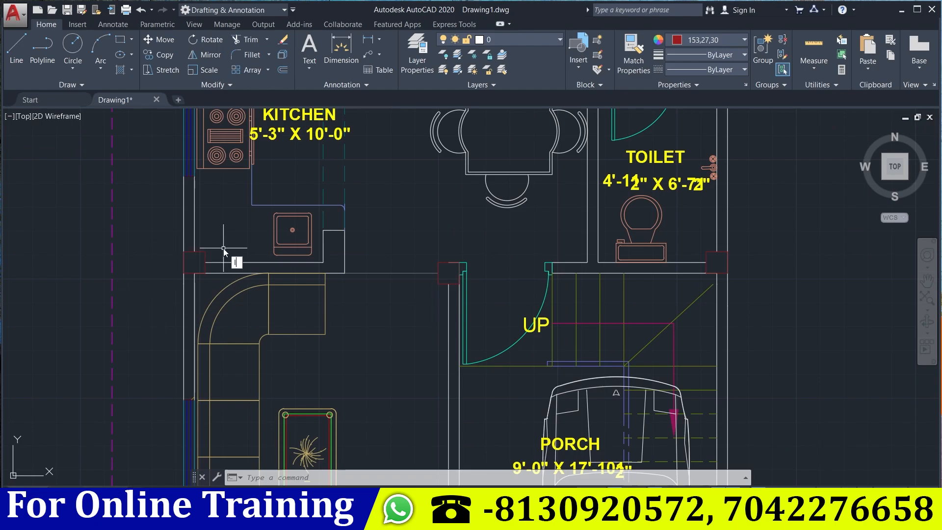
{"action": "type", "text": "l"}
{"action": "key", "text": "Return"}
{"action": "left_click", "coordinate": [205, 251]}
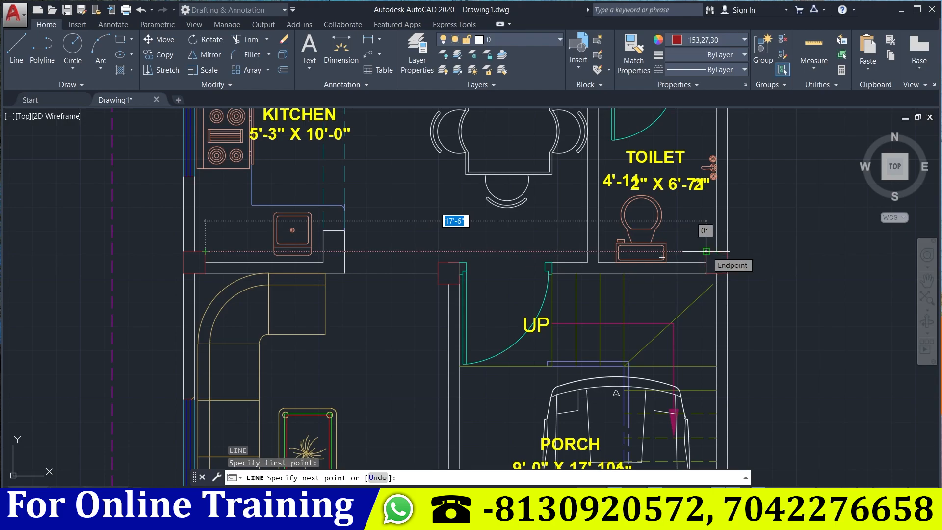
{"action": "key", "text": "Escape"}
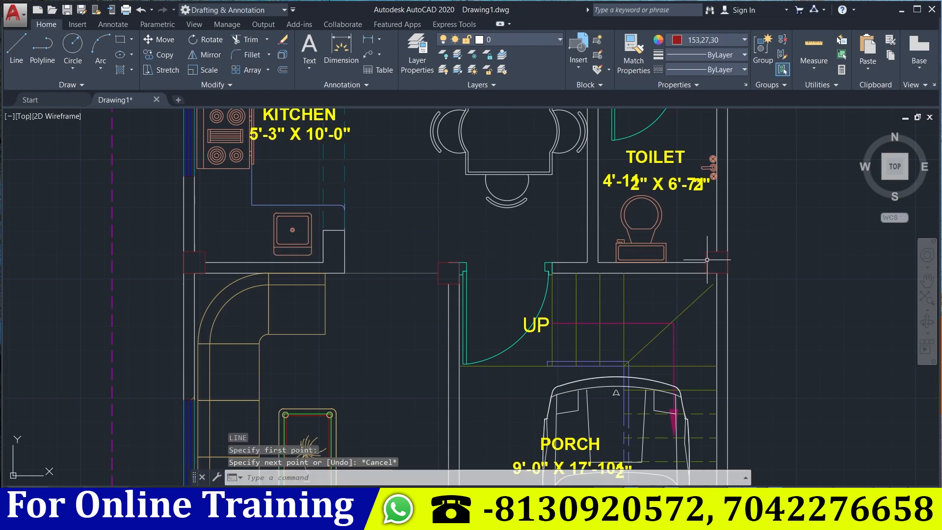
Move the right-wall column below the toilet down until its top edge aligns with the toilet wall's upper line.
{"action": "scroll", "coordinate": [707, 251], "scroll_direction": "up", "scroll_amount": 4}
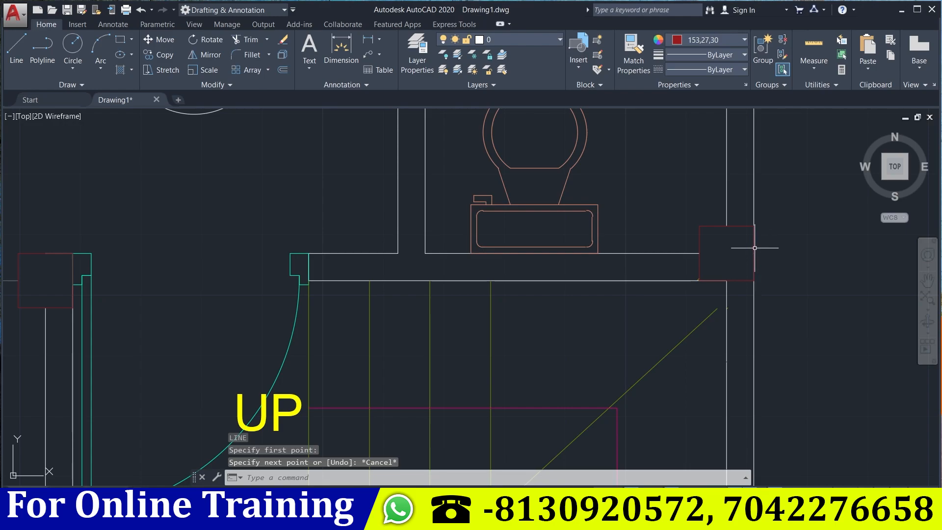
{"action": "left_click", "coordinate": [754, 250]}
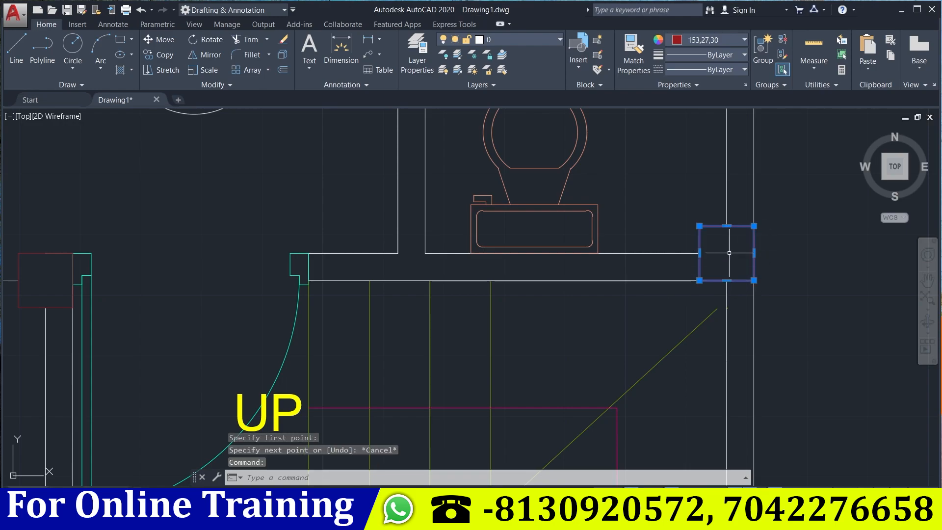
{"action": "type", "text": "m"}
{"action": "key", "text": "Return"}
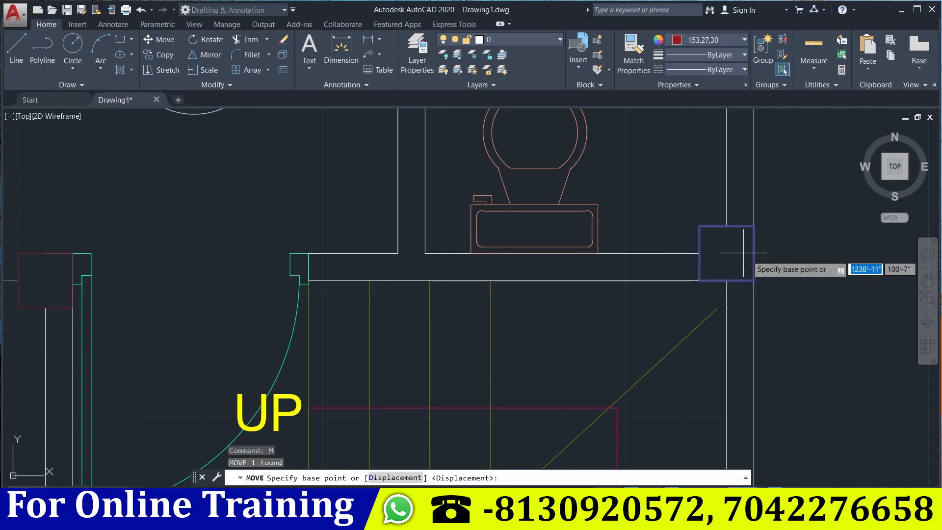
{"action": "left_click", "coordinate": [754, 227]}
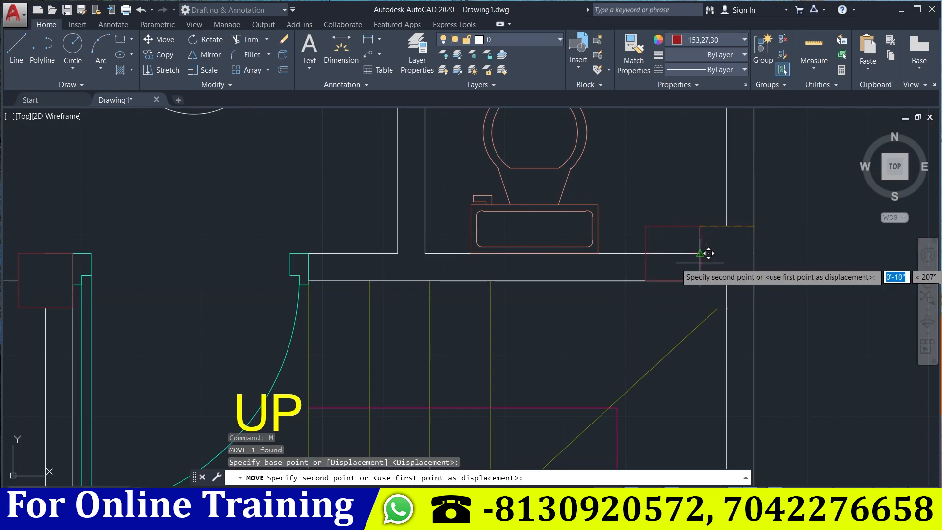
{"action": "left_click", "coordinate": [755, 254]}
{"action": "mouse_move", "coordinate": [699, 216]}
{"action": "middle_mouse_down"}
{"action": "mouse_move", "coordinate": [797, 216]}
{"action": "mouse_move", "coordinate": [790, 220]}
{"action": "middle_mouse_up"}
{"action": "key", "text": "Escape"}
Extend the right wall's inner line down to the top edge of the moved column below the toilet.
{"action": "type", "text": "ex"}
{"action": "key", "text": "Return"}
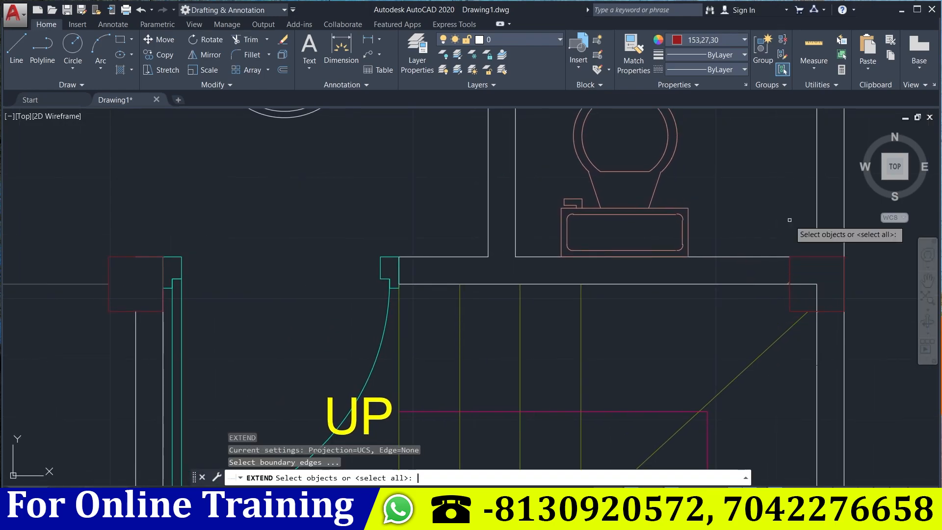
{"action": "key", "text": "Return"}
{"action": "left_click", "coordinate": [829, 212]}
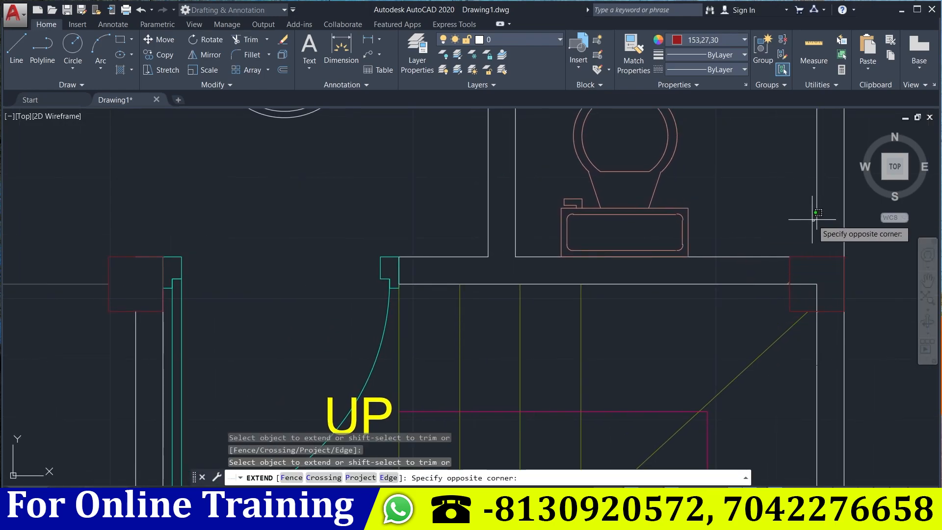
{"action": "key", "text": "Escape"}
Trim the wall lines inside the moved right-wall column below the toilet.
{"action": "middle_click_drag", "start_coordinate": [756, 210], "coordinate": [706, 208]}
{"action": "type", "text": "tr"}
{"action": "key", "text": "Return"}
{"action": "key", "text": "Return"}
{"action": "left_click_drag", "start_coordinate": [715, 279], "coordinate": [715, 281]}
{"action": "scroll", "coordinate": [717, 287], "scroll_direction": "down", "scroll_amount": 4}
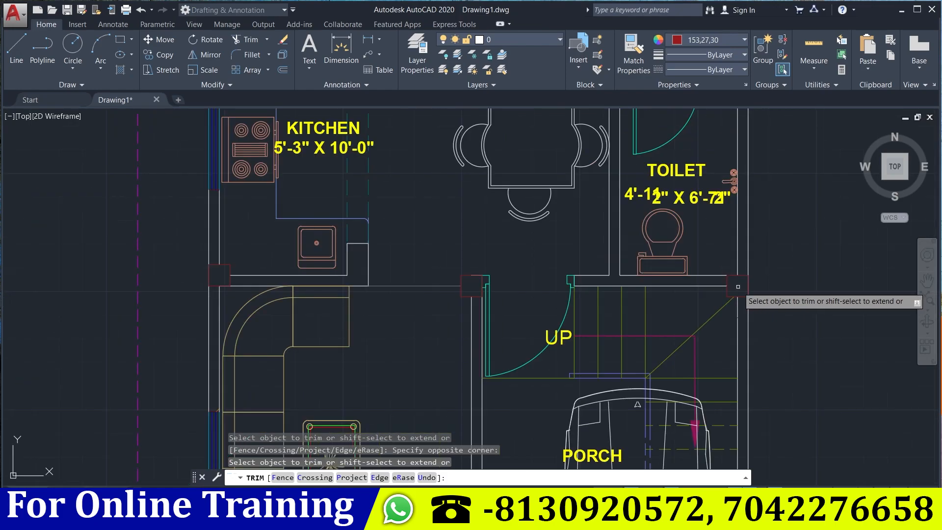
{"action": "key", "text": "Escape"}
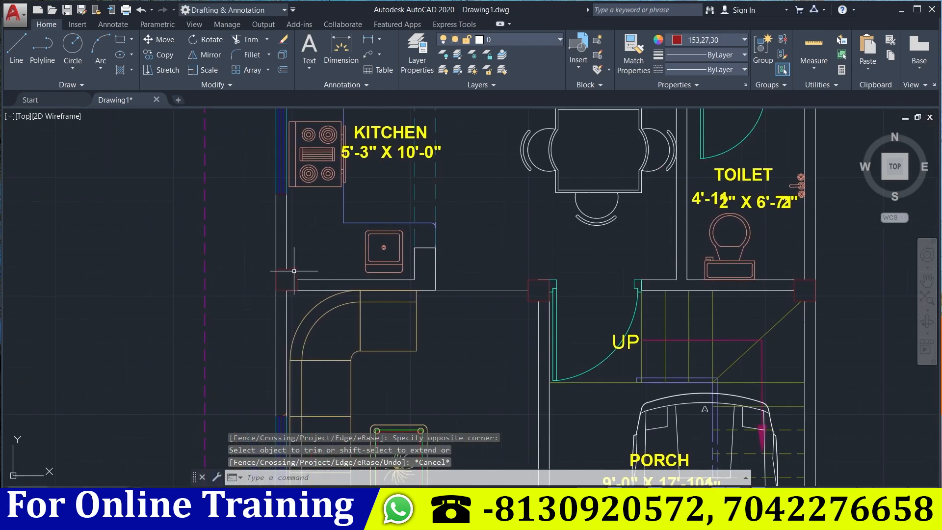
Move the kitchen-corner column down along the left wall until its top edge aligns with the kitchen wall's upper line.
{"action": "left_click", "coordinate": [295, 269]}
{"action": "scroll", "coordinate": [247, 293], "scroll_direction": "up", "scroll_amount": 2}
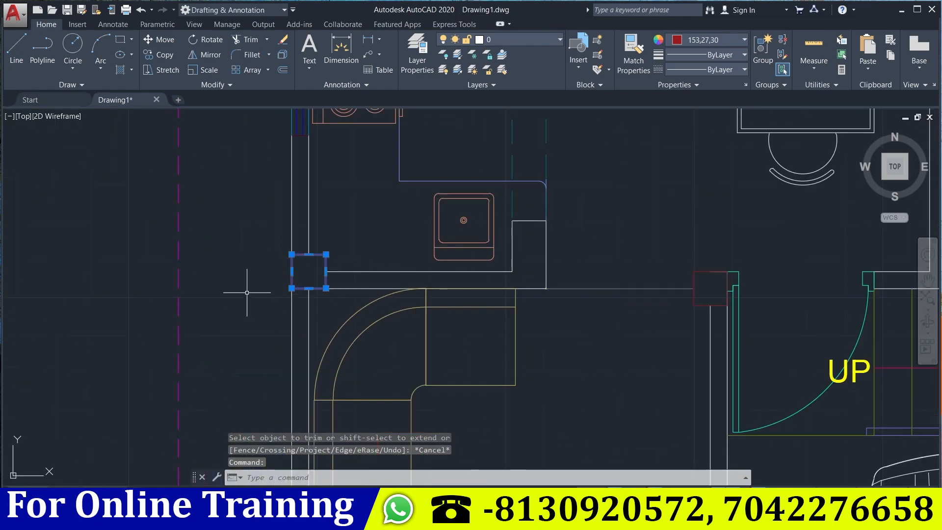
{"action": "type", "text": "m"}
{"action": "key", "text": "Return"}
{"action": "scroll", "coordinate": [257, 296], "scroll_direction": "up", "scroll_amount": 4}
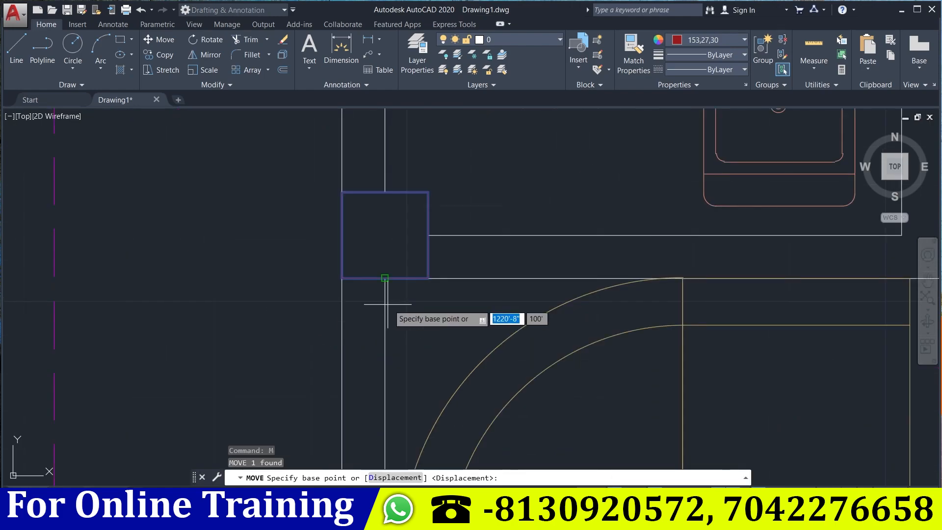
{"action": "left_click", "coordinate": [342, 192]}
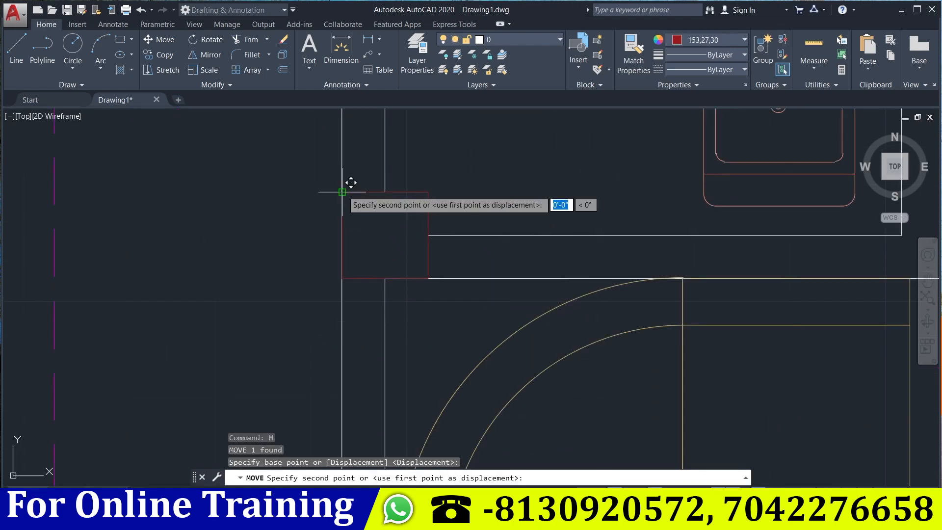
{"action": "left_click", "coordinate": [342, 235]}
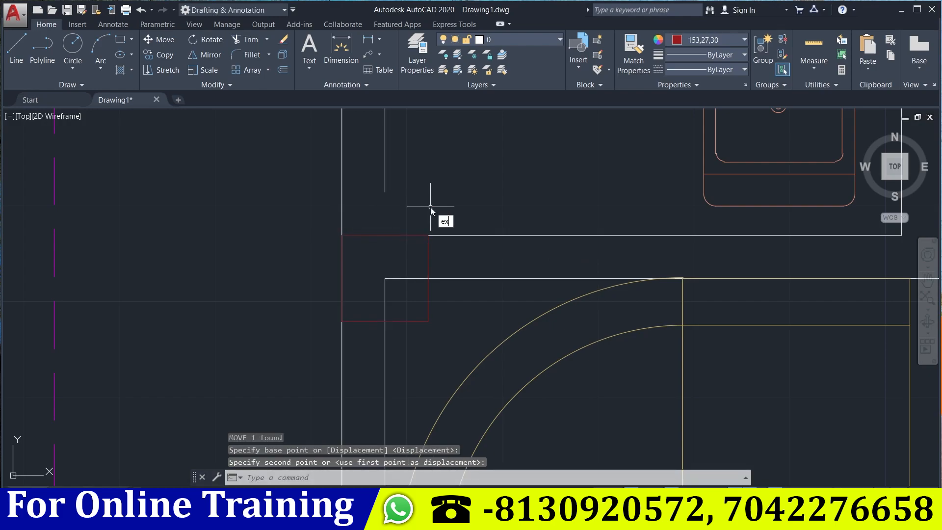
Extend the left wall's inner line down to the top edge of the moved kitchen-corner column.
{"action": "key", "text": "Return"}
{"action": "left_click", "coordinate": [386, 179]}
{"action": "key", "text": "Escape"}
{"action": "key", "text": "Escape"}
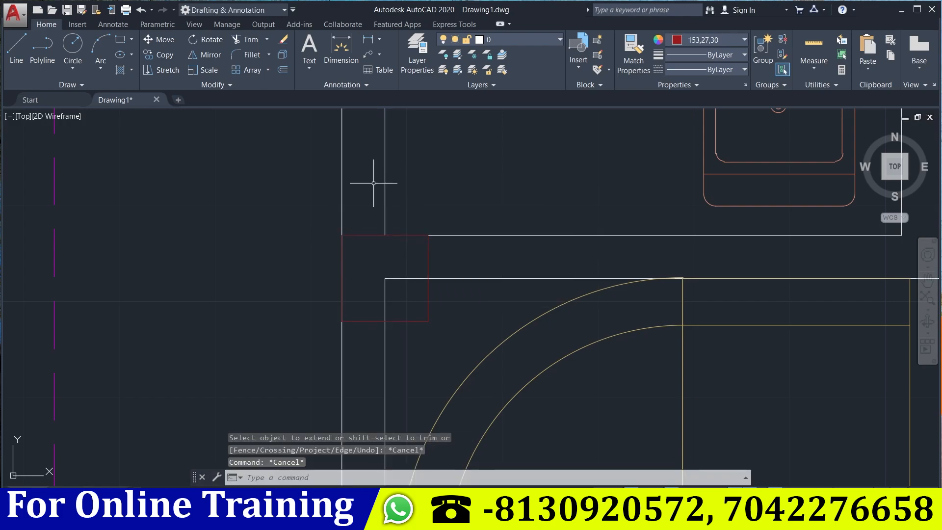
Trim the wall lines inside the moved kitchen-corner column.
{"action": "type", "text": "tr"}
{"action": "key", "text": "Return"}
{"action": "key", "text": "Return"}
{"action": "left_click", "coordinate": [410, 294]}
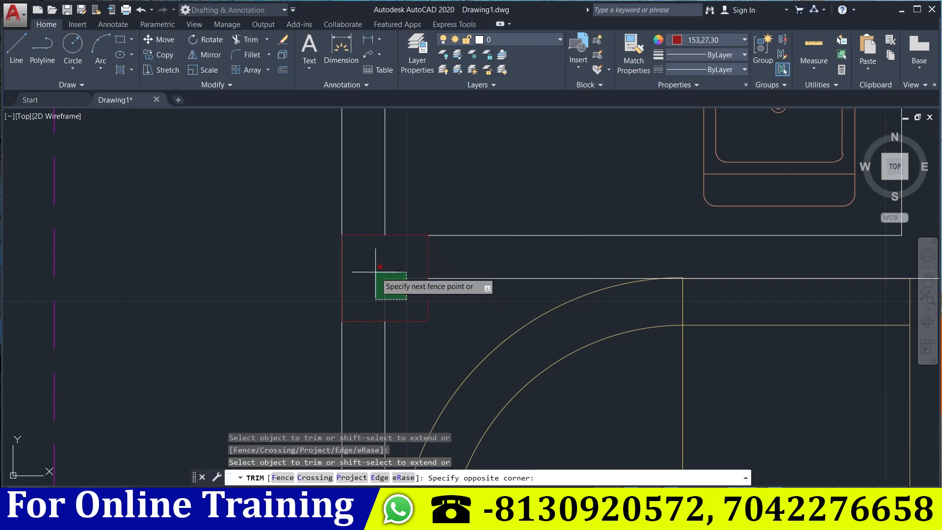
{"action": "left_click", "coordinate": [367, 272]}
{"action": "scroll", "coordinate": [490, 286], "scroll_direction": "down", "scroll_amount": 5}
{"action": "key", "text": "Escape"}
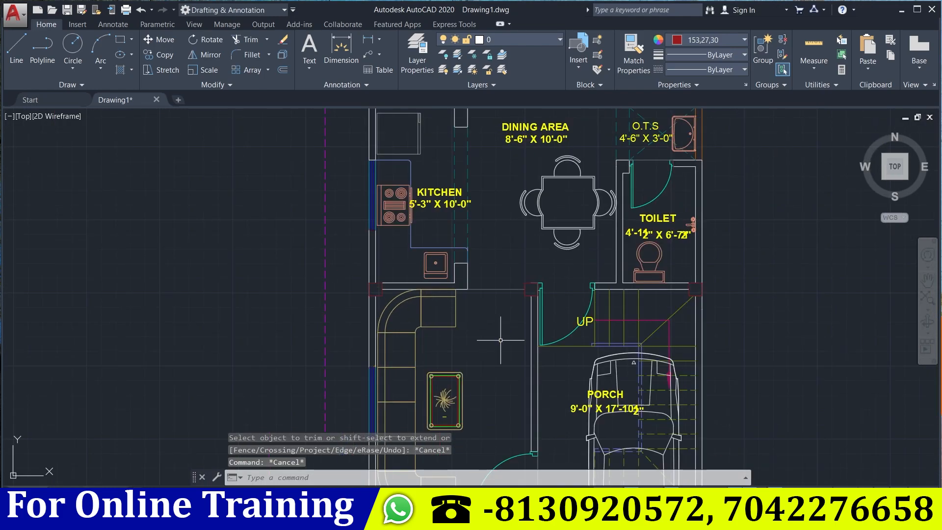
Copy the left-wall column above the 4'-0" X 4'-3" toilet by its lower-right corner horizontally to the window wall's porch-side end.
{"action": "middle_click_drag", "start_coordinate": [498, 333], "coordinate": [480, 262]}
{"action": "middle_click_drag", "start_coordinate": [523, 343], "coordinate": [480, 288]}
{"action": "scroll", "coordinate": [461, 339], "scroll_direction": "up", "scroll_amount": 4}
{"action": "middle_click_drag", "start_coordinate": [442, 325], "coordinate": [519, 332]}
{"action": "left_click", "coordinate": [127, 299]}
{"action": "type", "text": "o"}
{"action": "key", "text": "Return"}
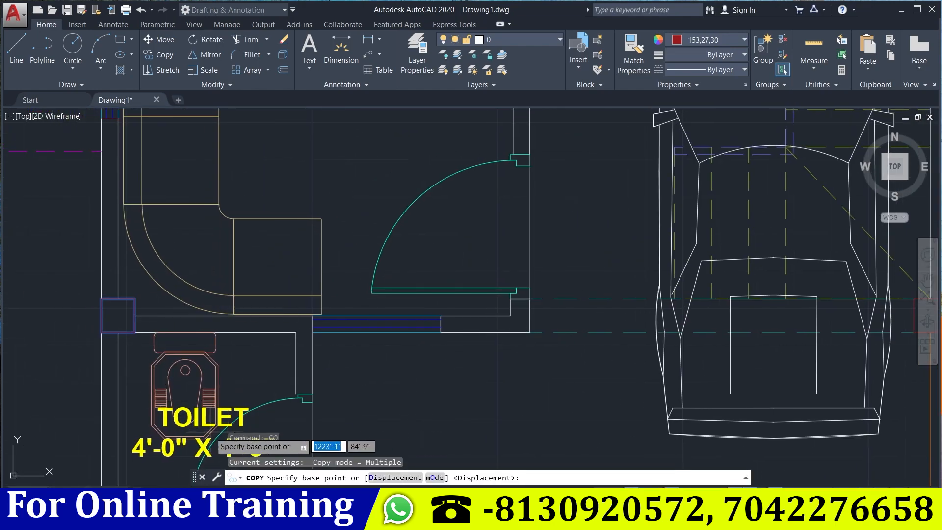
{"action": "middle_click_drag", "start_coordinate": [132, 367], "coordinate": [143, 378]}
{"action": "left_click", "coordinate": [145, 344]}
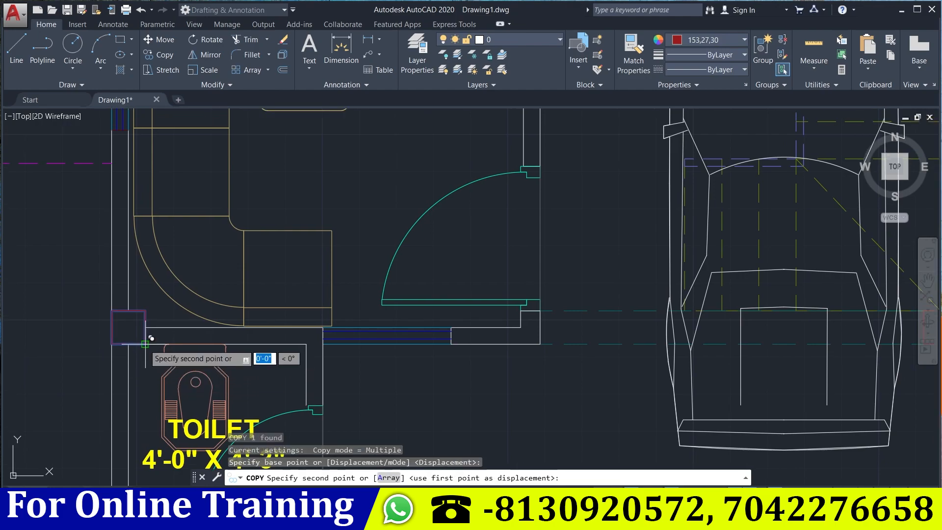
{"action": "left_click", "coordinate": [540, 337]}
{"action": "scroll", "coordinate": [542, 353], "scroll_direction": "down", "scroll_amount": 4}
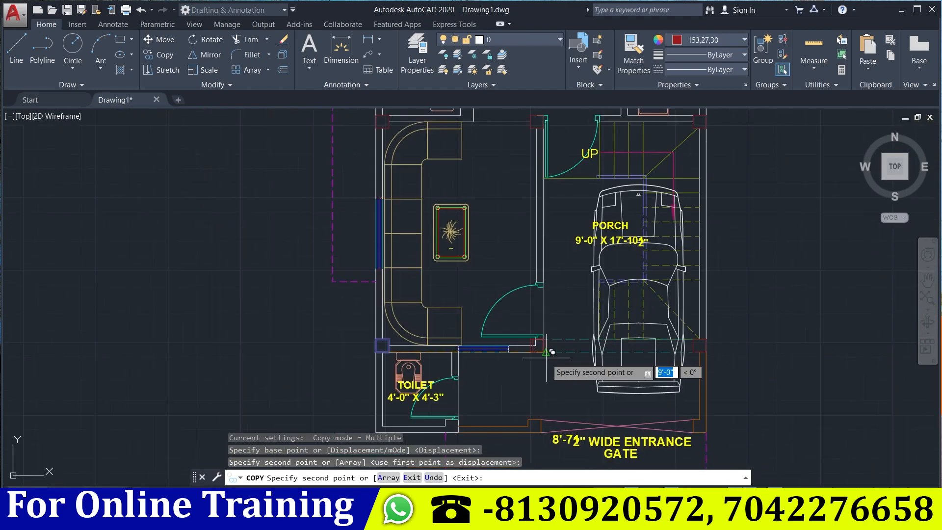
{"action": "key", "text": "Escape"}
{"action": "key", "text": "Escape"}
Trim the wall lines inside the new column at the window wall's porch-side end and delete the leftover vertical line.
{"action": "scroll", "coordinate": [532, 353], "scroll_direction": "up", "scroll_amount": 4}
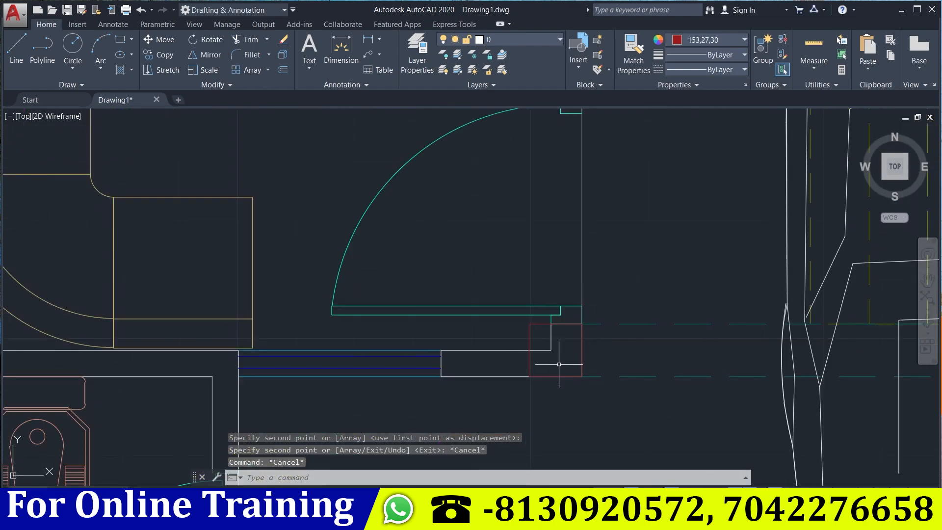
{"action": "key", "text": "Return"}
{"action": "key", "text": "Return"}
{"action": "left_click", "coordinate": [559, 364]}
{"action": "left_click", "coordinate": [540, 341]}
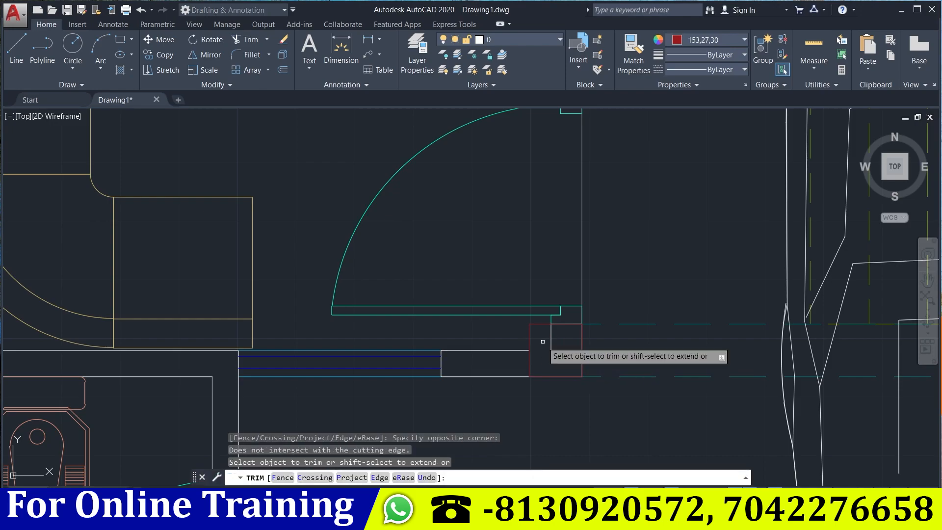
{"action": "key", "text": "Escape"}
{"action": "left_click", "coordinate": [551, 337]}
{"action": "key", "text": "Delete"}
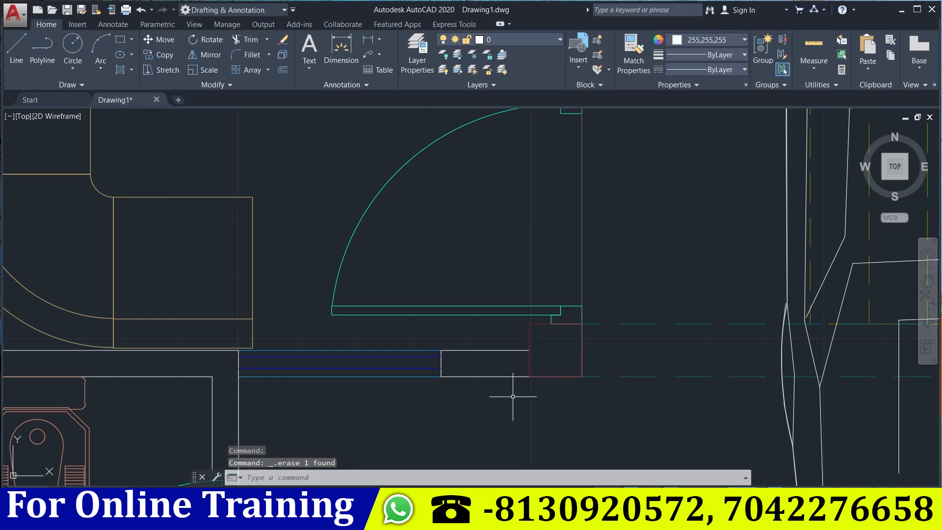
Select all twelve columns across the floor plan, from the bedroom wall to the porch, and combine them into one group.
{"action": "scroll", "coordinate": [627, 345], "scroll_direction": "down", "scroll_amount": 4}
{"action": "middle_click_drag", "start_coordinate": [677, 329], "coordinate": [570, 312]}
{"action": "scroll", "coordinate": [570, 313], "scroll_direction": "down", "scroll_amount": 2}
{"action": "mouse_move", "coordinate": [591, 344]}
{"action": "middle_mouse_down"}
{"action": "mouse_move", "coordinate": [568, 396]}
{"action": "mouse_move", "coordinate": [573, 483]}
{"action": "middle_mouse_up"}
{"action": "middle_click_drag", "start_coordinate": [498, 276], "coordinate": [456, 458]}
{"action": "middle_click_drag", "start_coordinate": [434, 293], "coordinate": [443, 466]}
{"action": "middle_click_drag", "start_coordinate": [440, 329], "coordinate": [437, 316]}
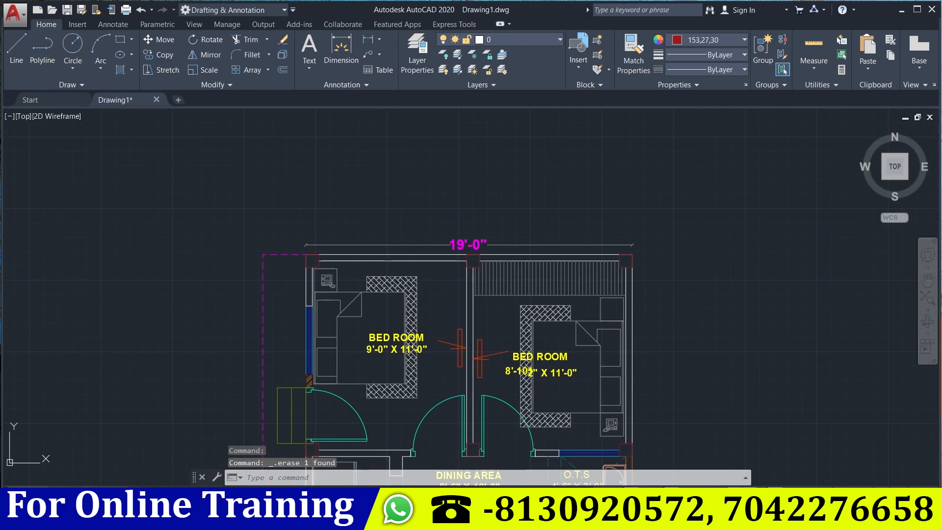
{"action": "scroll", "coordinate": [346, 241], "scroll_direction": "up", "scroll_amount": 4}
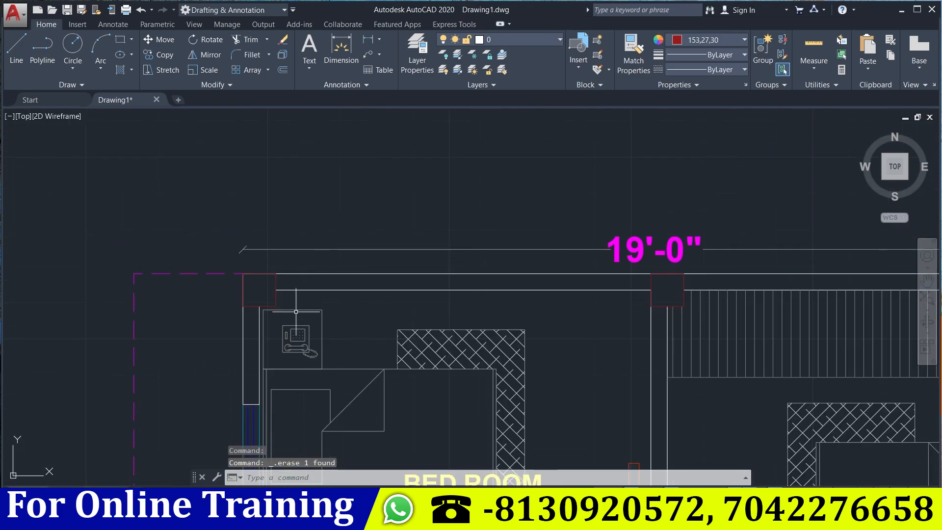
{"action": "left_click", "coordinate": [269, 273]}
{"action": "middle_click_drag", "start_coordinate": [378, 342], "coordinate": [264, 300]}
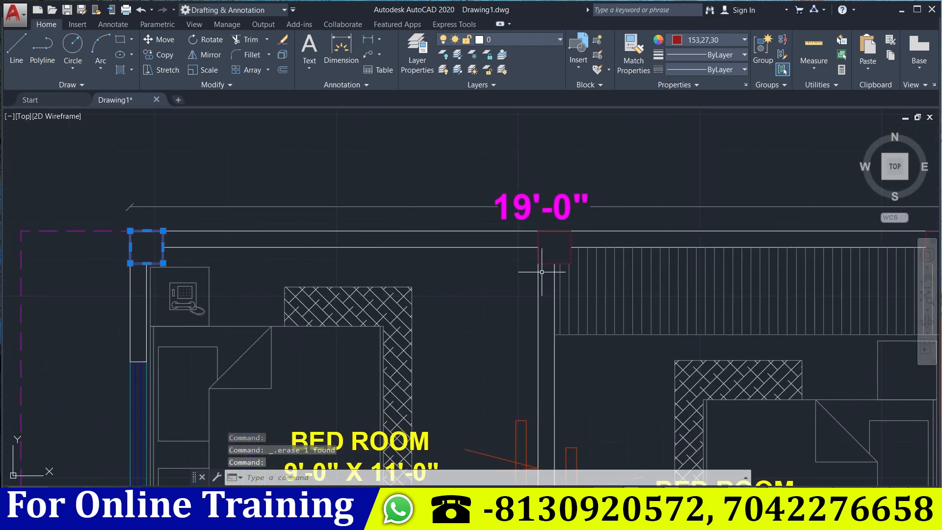
{"action": "left_click", "coordinate": [570, 238]}
{"action": "middle_click_drag", "start_coordinate": [735, 352], "coordinate": [296, 335]}
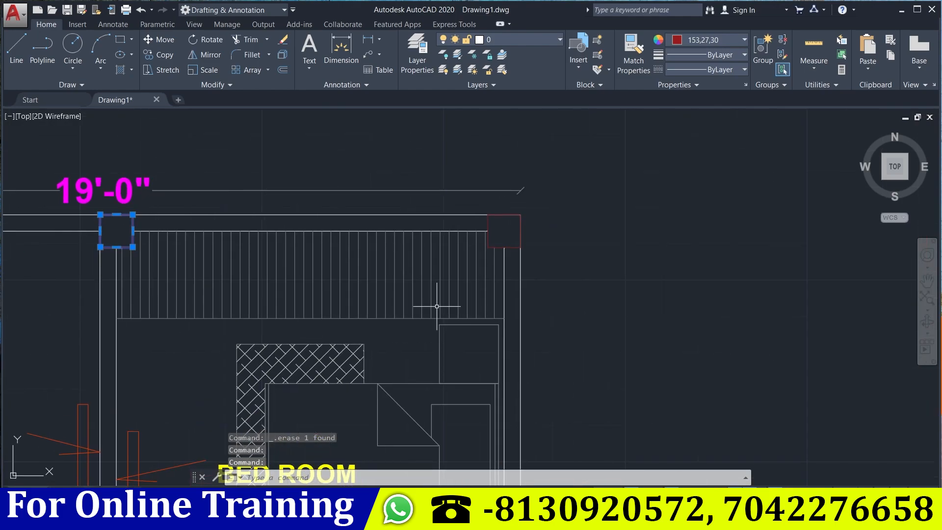
{"action": "left_click", "coordinate": [520, 228]}
{"action": "middle_click_drag", "start_coordinate": [544, 367], "coordinate": [662, 148]}
{"action": "middle_click_drag", "start_coordinate": [652, 296], "coordinate": [712, 99]}
{"action": "middle_click_drag", "start_coordinate": [454, 397], "coordinate": [600, 363]}
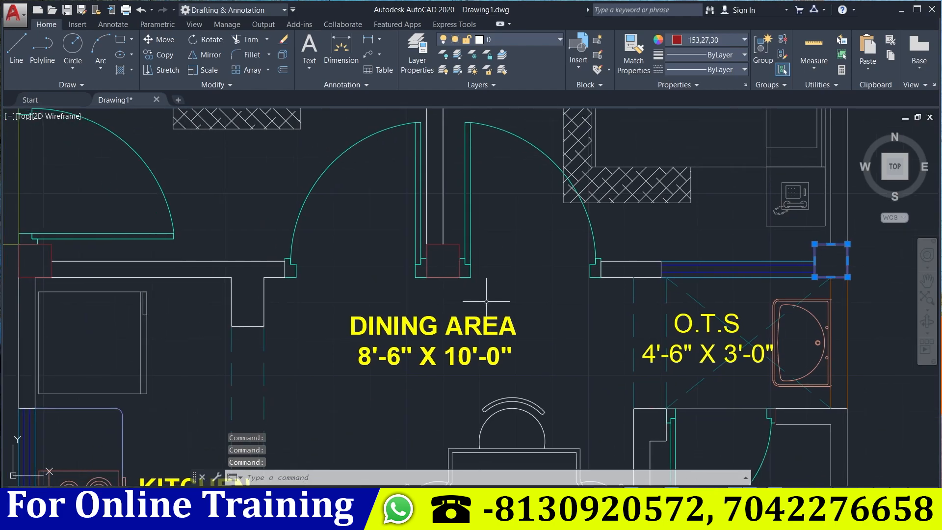
{"action": "left_click", "coordinate": [449, 243]}
{"action": "middle_click_drag", "start_coordinate": [51, 272], "coordinate": [323, 276]}
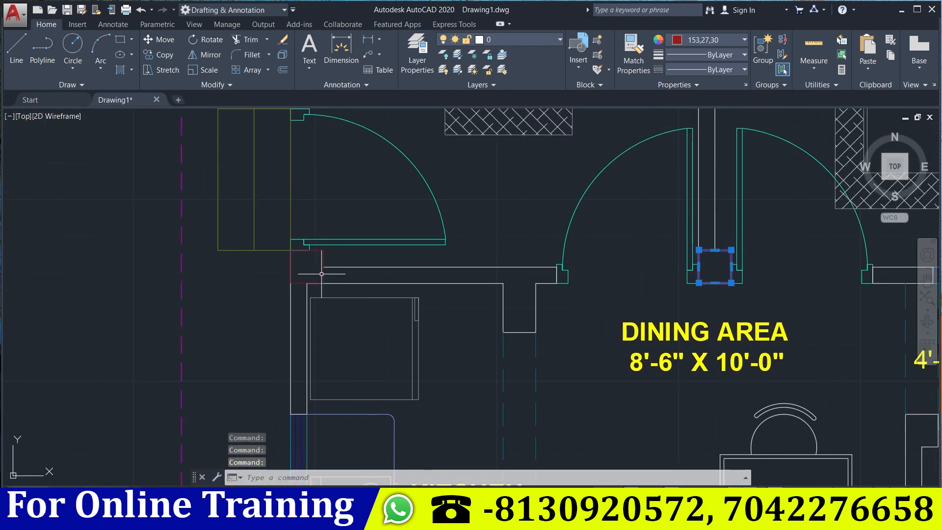
{"action": "left_click", "coordinate": [323, 255]}
{"action": "middle_click_drag", "start_coordinate": [406, 395], "coordinate": [349, 277]}
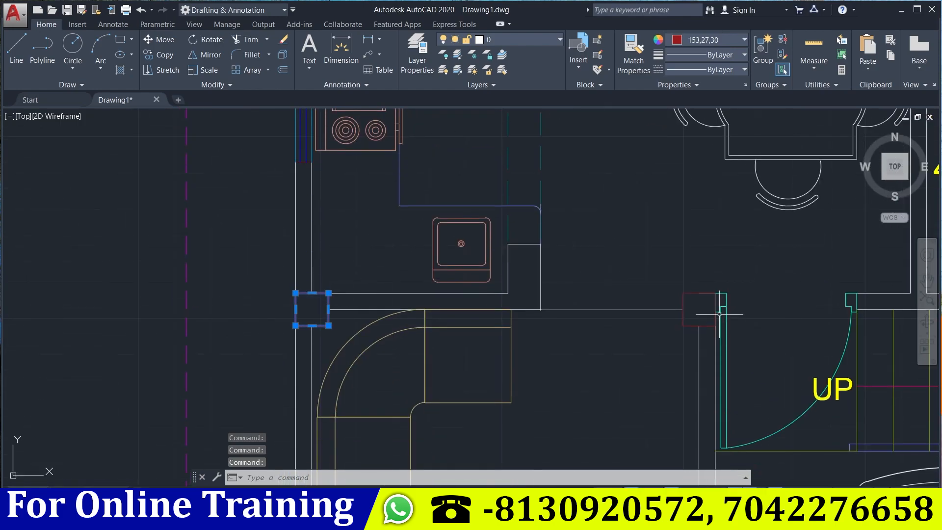
{"action": "middle_click_drag", "start_coordinate": [696, 360], "coordinate": [402, 368]}
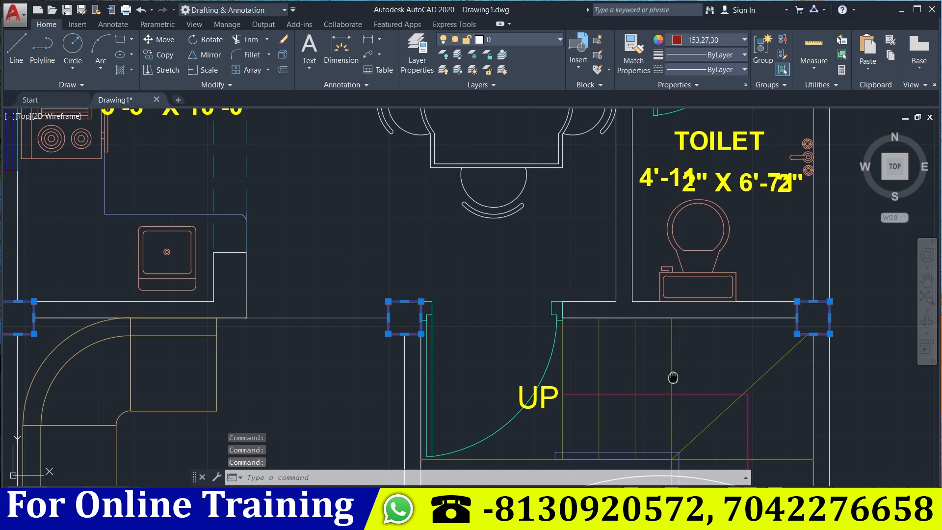
{"action": "middle_click_drag", "start_coordinate": [673, 378], "coordinate": [620, 157]}
{"action": "middle_click_drag", "start_coordinate": [621, 364], "coordinate": [628, 187]}
{"action": "middle_click_drag", "start_coordinate": [654, 389], "coordinate": [639, 213]}
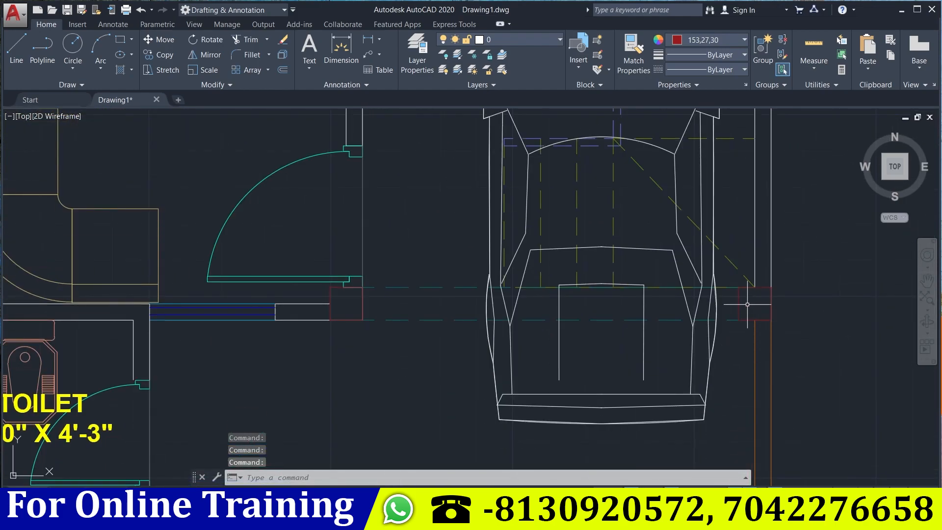
{"action": "middle_click_drag", "start_coordinate": [360, 305], "coordinate": [552, 310]}
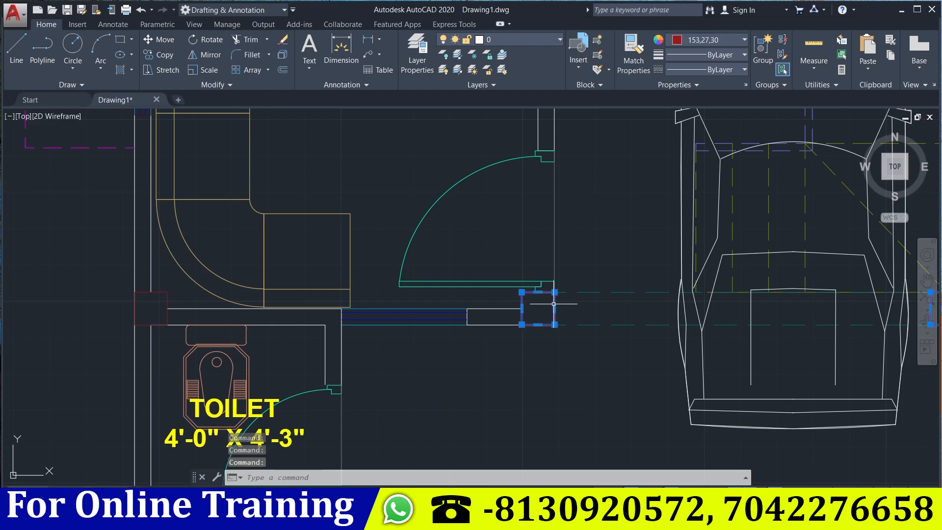
{"action": "middle_click_drag", "start_coordinate": [494, 367], "coordinate": [633, 387]}
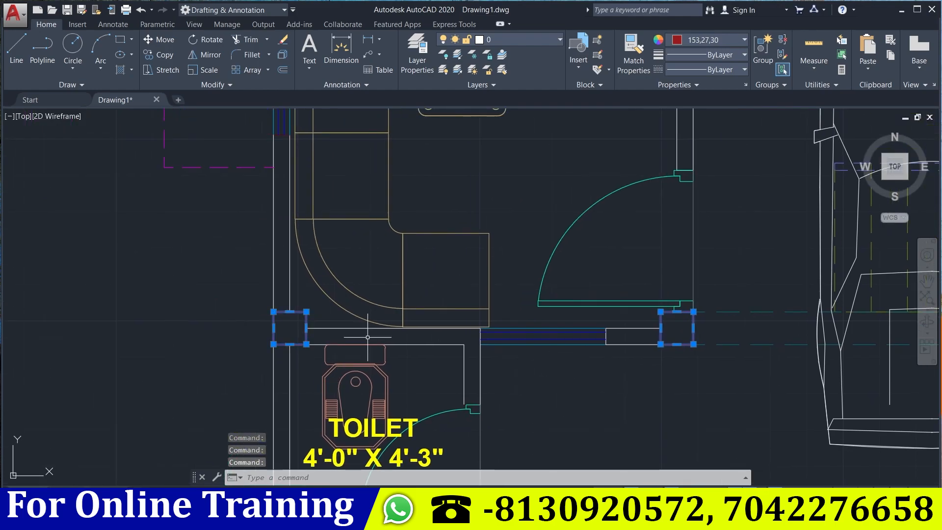
{"action": "scroll", "coordinate": [368, 337], "scroll_direction": "down", "scroll_amount": 8}
{"action": "middle_click_drag", "start_coordinate": [483, 354], "coordinate": [482, 380]}
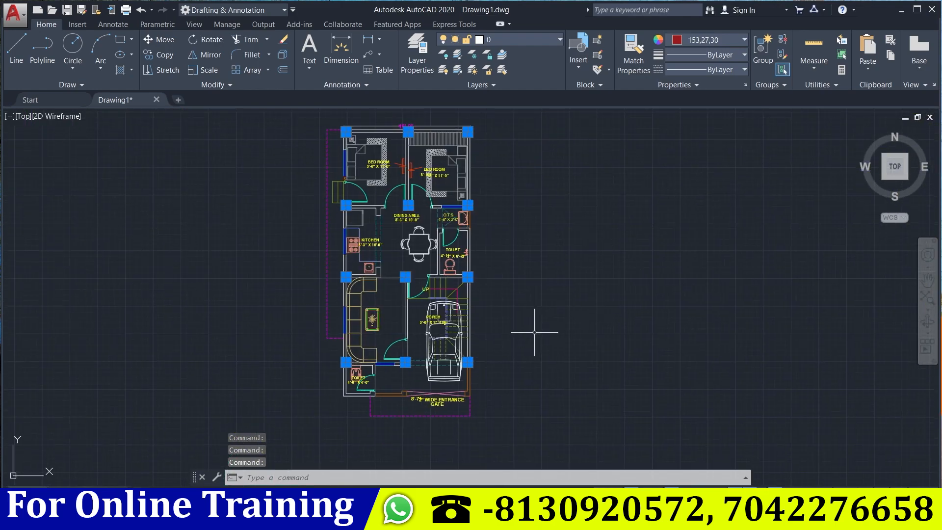
{"action": "type", "text": "G"}
{"action": "key", "text": "Return"}
Copy the grouped columns horizontally about 37'-3" into the empty space to the right of the floor plan.
{"action": "scroll", "coordinate": [488, 211], "scroll_direction": "up", "scroll_amount": 6}
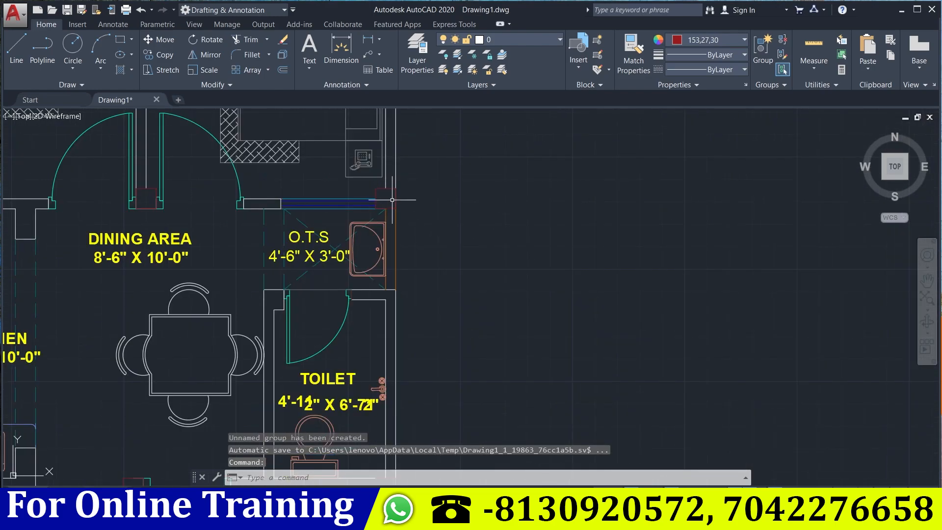
{"action": "mouse_move", "coordinate": [426, 246]}
{"action": "middle_mouse_down"}
{"action": "mouse_move", "coordinate": [599, 389]}
{"action": "mouse_move", "coordinate": [711, 527]}
{"action": "middle_mouse_up"}
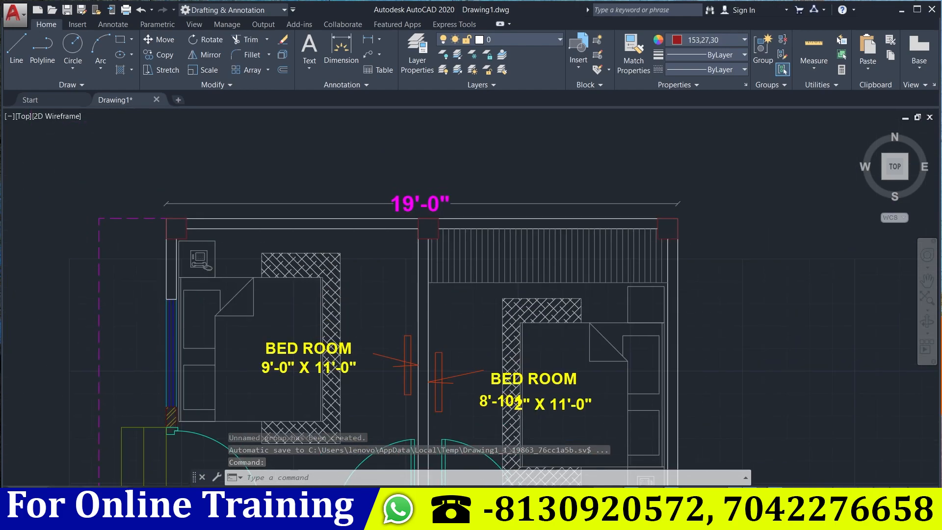
{"action": "left_click", "coordinate": [439, 226]}
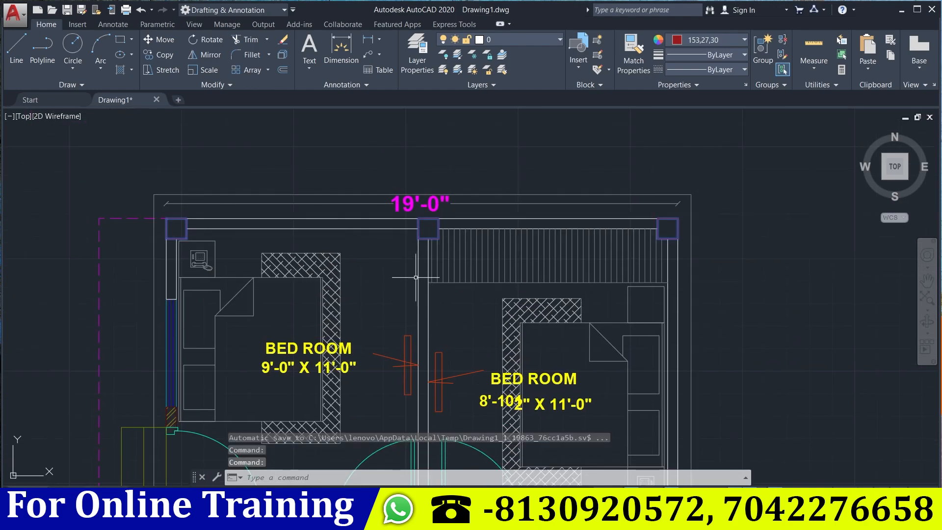
{"action": "middle_click_drag", "start_coordinate": [731, 269], "coordinate": [635, 83]}
{"action": "scroll", "coordinate": [679, 247], "scroll_direction": "down", "scroll_amount": 2}
{"action": "middle_click_drag", "start_coordinate": [697, 348], "coordinate": [659, 378]}
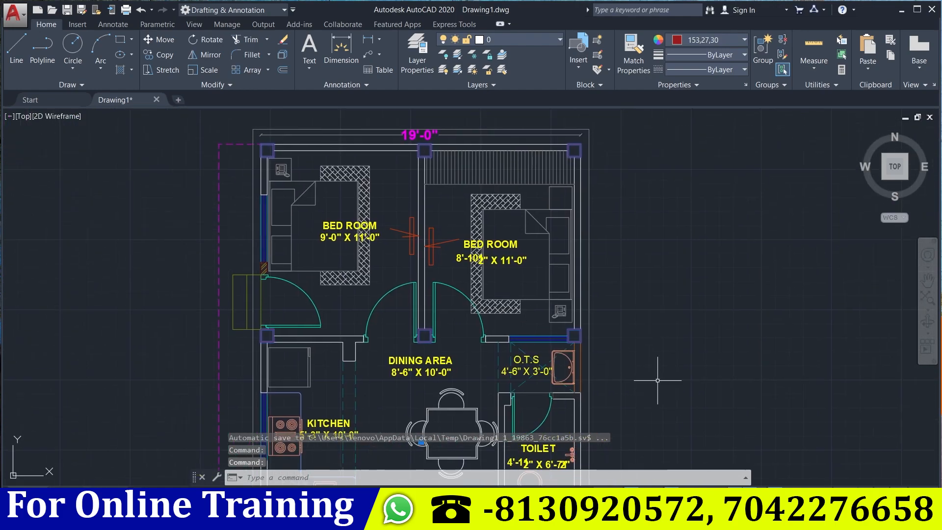
{"action": "scroll", "coordinate": [604, 323], "scroll_direction": "down", "scroll_amount": 4}
{"action": "type", "text": "co"}
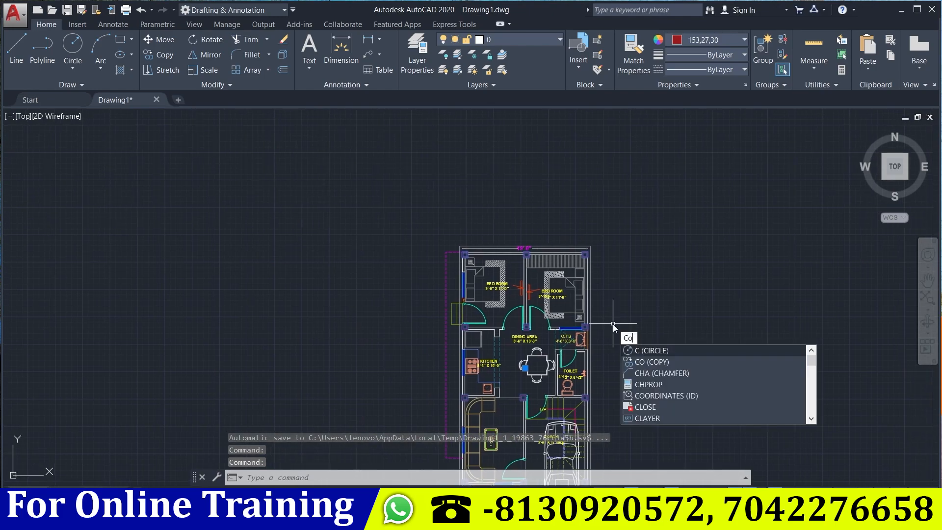
{"action": "key", "text": "Return"}
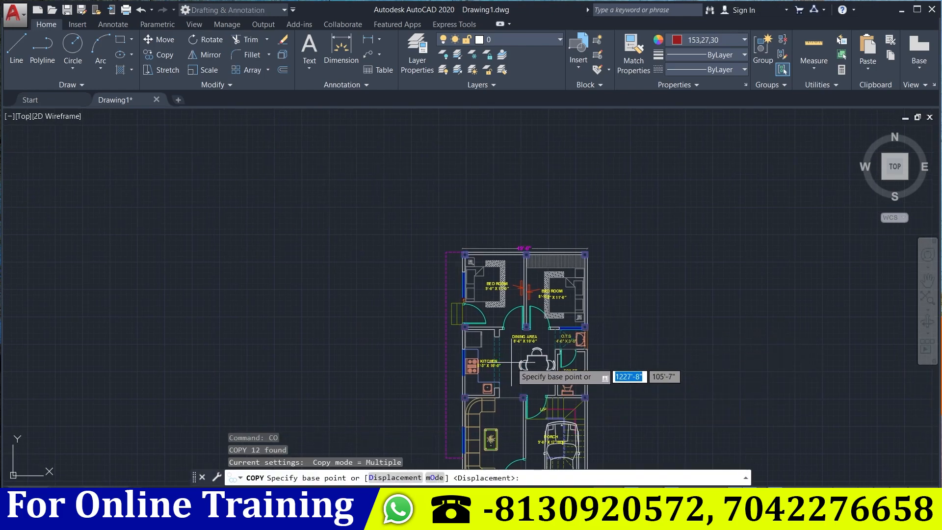
{"action": "left_click", "coordinate": [513, 362]}
{"action": "middle_click_drag", "start_coordinate": [639, 359], "coordinate": [484, 336]}
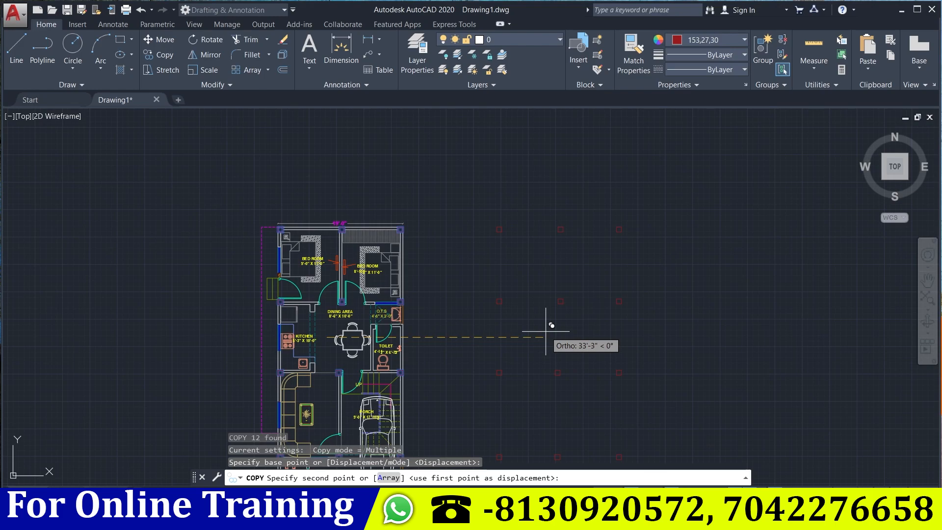
{"action": "left_click", "coordinate": [572, 330]}
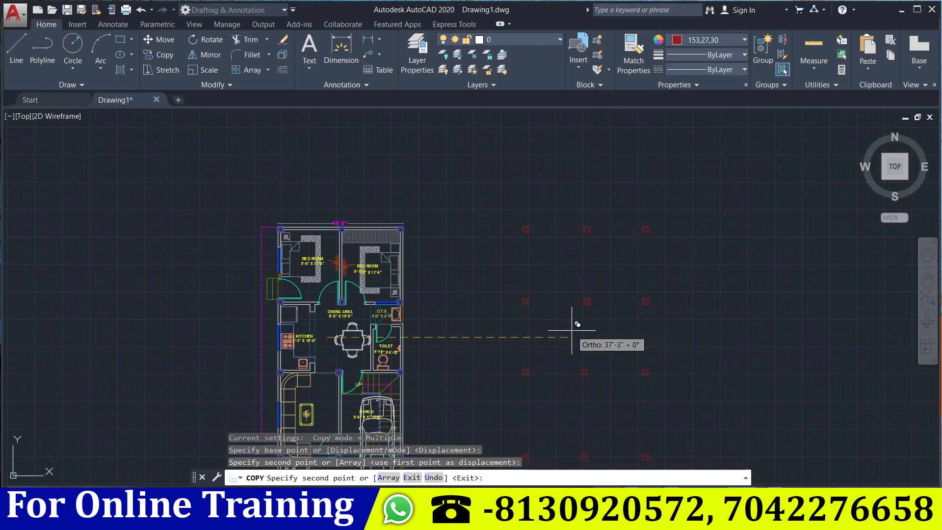
{"action": "key", "text": "Escape"}
{"action": "middle_click_drag", "start_coordinate": [570, 330], "coordinate": [586, 327]}
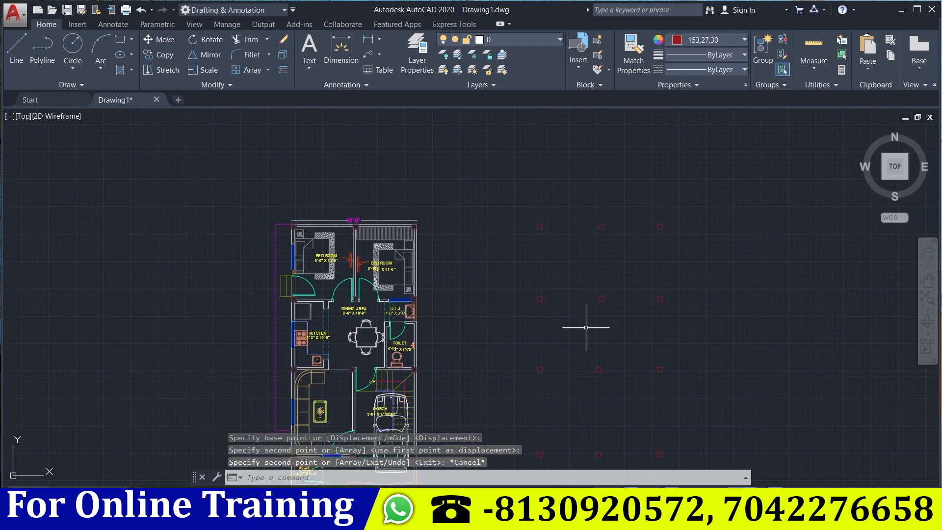
{"action": "mouse_move", "coordinate": [501, 361]}
{"action": "middle_mouse_down"}
{"action": "mouse_move", "coordinate": [394, 298]}
{"action": "mouse_move", "coordinate": [417, 299]}
{"action": "middle_mouse_up"}
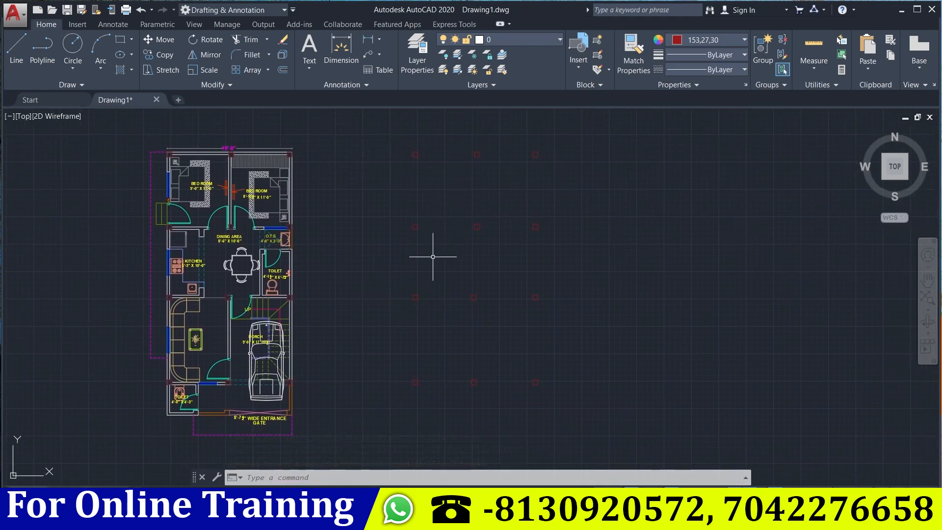
{"action": "middle_click_drag", "start_coordinate": [569, 295], "coordinate": [539, 298]}
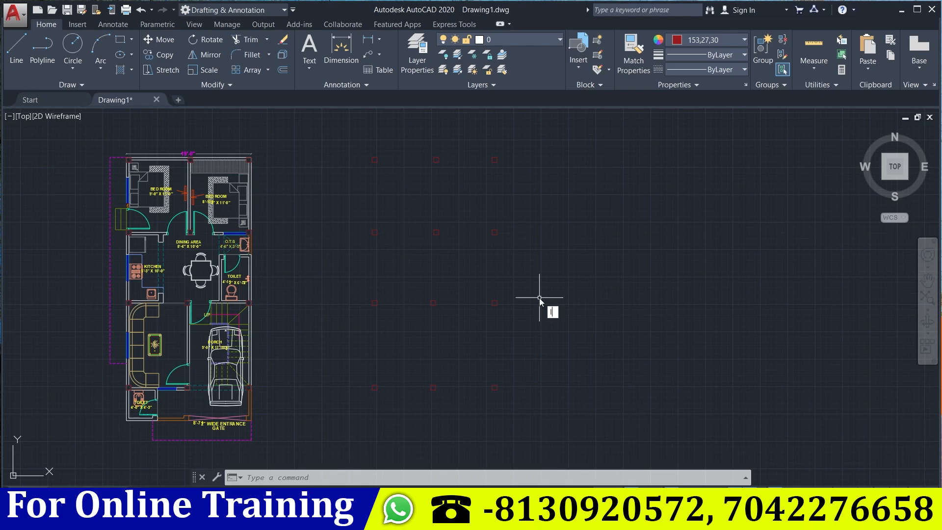
{"action": "key", "text": "Return"}
{"action": "key", "text": "Escape"}
{"action": "key", "text": "Escape"}
{"action": "key", "text": "Escape"}
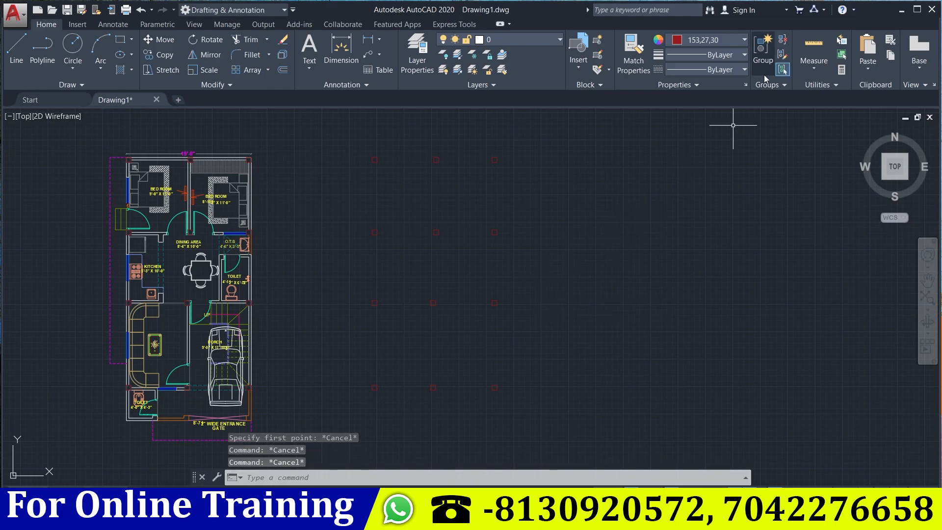
{"action": "middle_click_drag", "start_coordinate": [604, 246], "coordinate": [633, 249]}
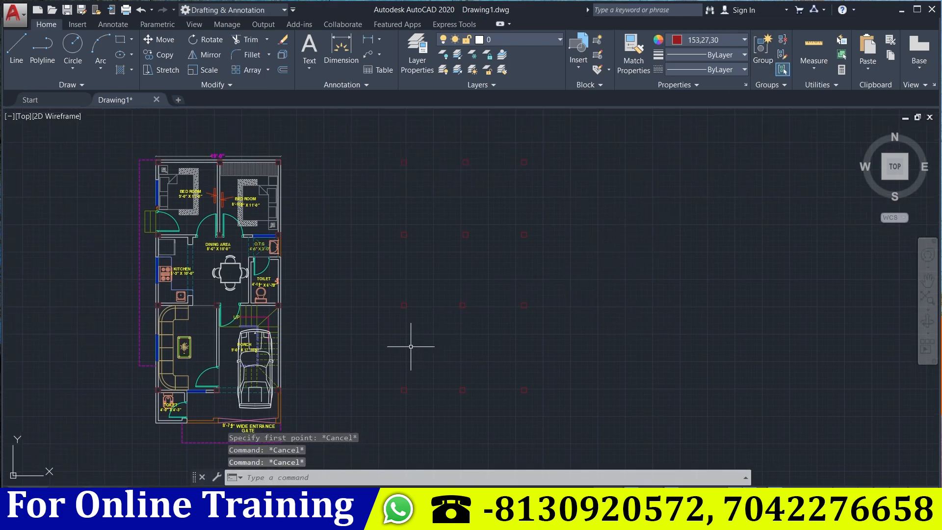
{"action": "key", "text": "Return"}
{"action": "scroll", "coordinate": [405, 387], "scroll_direction": "up", "scroll_amount": 4}
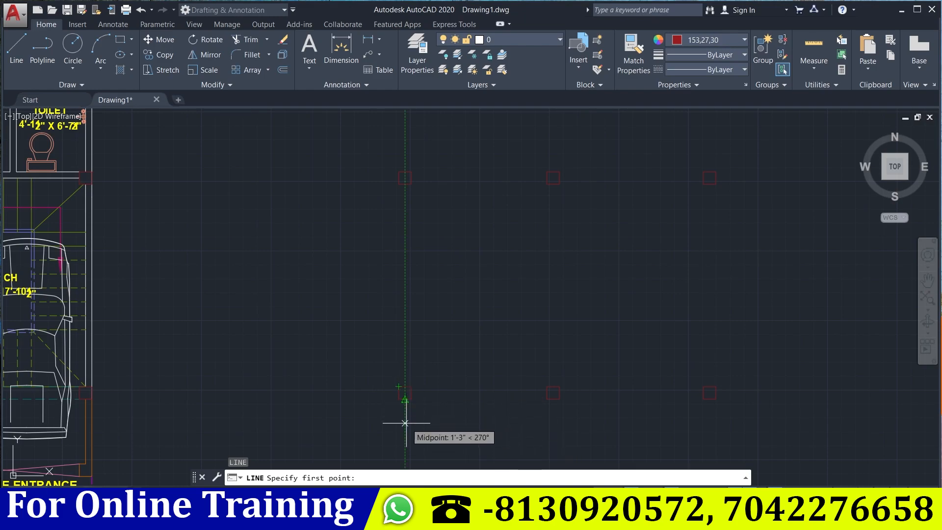
{"action": "left_click", "coordinate": [406, 426]}
{"action": "middle_click_drag", "start_coordinate": [381, 245], "coordinate": [345, 502]}
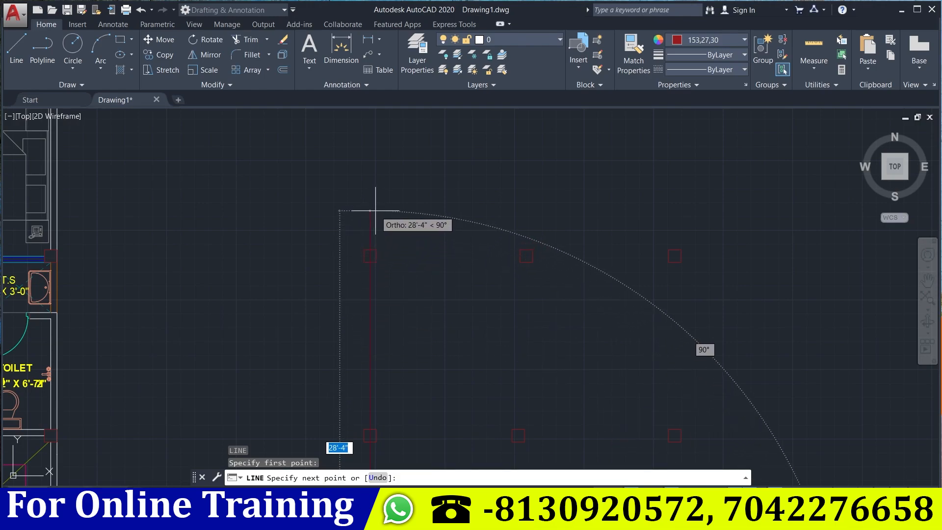
{"action": "key", "text": "Escape"}
Set the current object colour to ByLayer.
{"action": "middle_click_drag", "start_coordinate": [411, 255], "coordinate": [366, 261]}
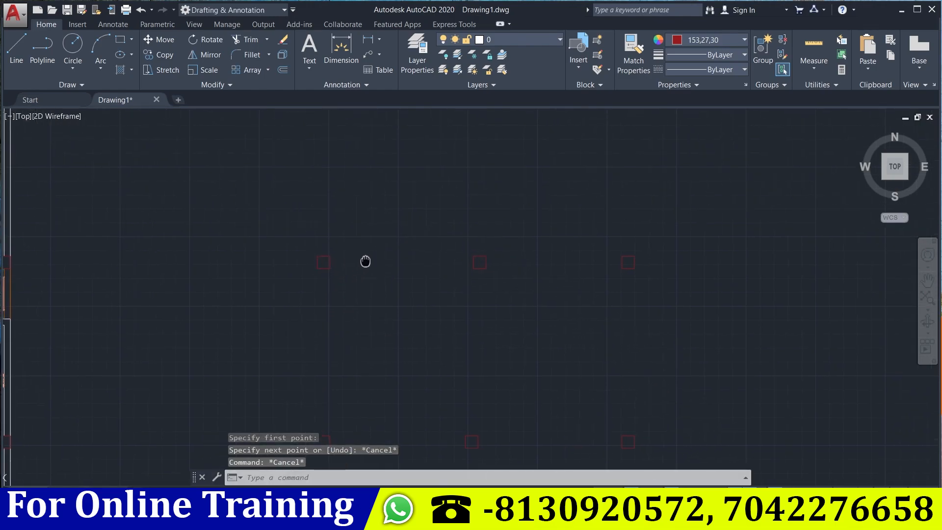
{"action": "left_click", "coordinate": [745, 41]}
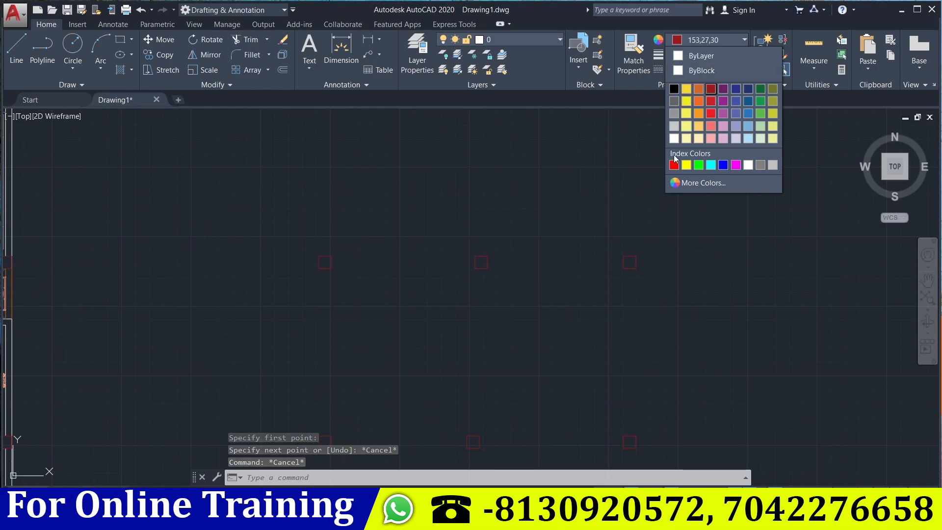
{"action": "left_click", "coordinate": [716, 57]}
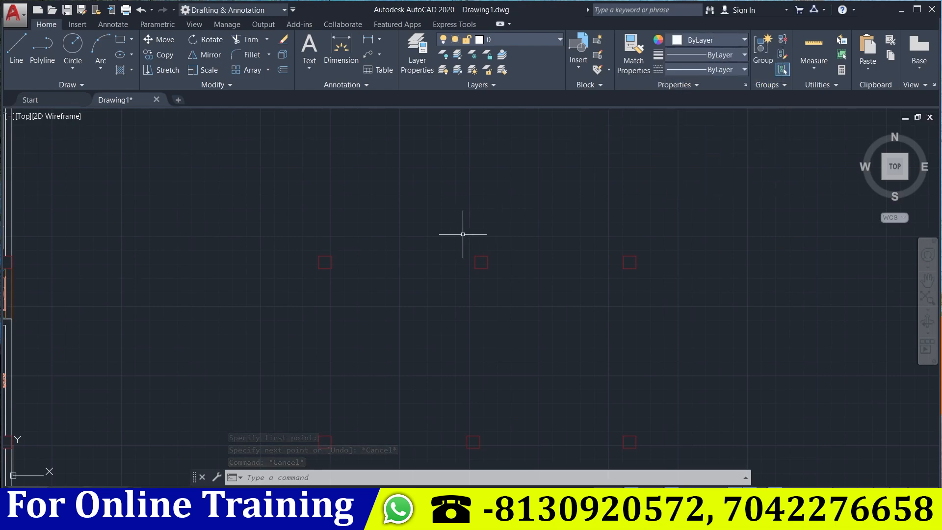
{"action": "middle_click_drag", "start_coordinate": [358, 317], "coordinate": [364, 272]}
Draw a vertical line centred on the copied left column row, from below its bottom column up past its top column.
{"action": "key", "text": "Return"}
{"action": "scroll", "coordinate": [378, 336], "scroll_direction": "down", "scroll_amount": 5}
{"action": "scroll", "coordinate": [375, 337], "scroll_direction": "up", "scroll_amount": 8}
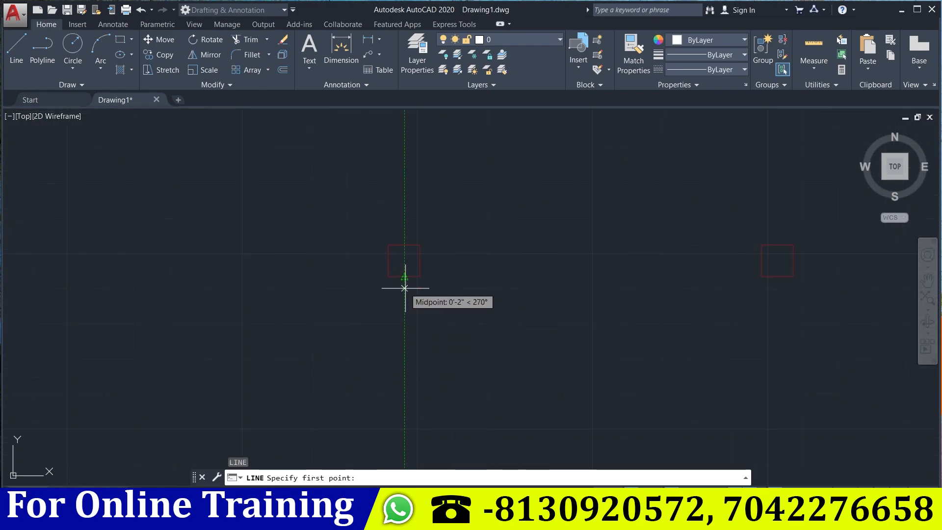
{"action": "left_click", "coordinate": [404, 340]}
{"action": "middle_click_drag", "start_coordinate": [398, 187], "coordinate": [382, 483]}
{"action": "middle_click_drag", "start_coordinate": [393, 212], "coordinate": [372, 351]}
{"action": "scroll", "coordinate": [372, 339], "scroll_direction": "down", "scroll_amount": 4}
{"action": "mouse_move", "coordinate": [372, 303]}
{"action": "middle_mouse_down"}
{"action": "mouse_move", "coordinate": [384, 491]}
{"action": "mouse_move", "coordinate": [362, 370]}
{"action": "mouse_move", "coordinate": [363, 417]}
{"action": "middle_mouse_up"}
{"action": "middle_click_drag", "start_coordinate": [374, 221], "coordinate": [368, 381]}
{"action": "middle_click_drag", "start_coordinate": [380, 340], "coordinate": [369, 266]}
{"action": "scroll", "coordinate": [368, 260], "scroll_direction": "up", "scroll_amount": 5}
{"action": "key", "text": "Escape"}
{"action": "key", "text": "Escape"}
Examine the gridline style on the finished reference column layout, for comparison with the new line through the left column row.
{"action": "scroll", "coordinate": [439, 313], "scroll_direction": "down", "scroll_amount": 6}
{"action": "scroll", "coordinate": [495, 267], "scroll_direction": "up", "scroll_amount": 8}
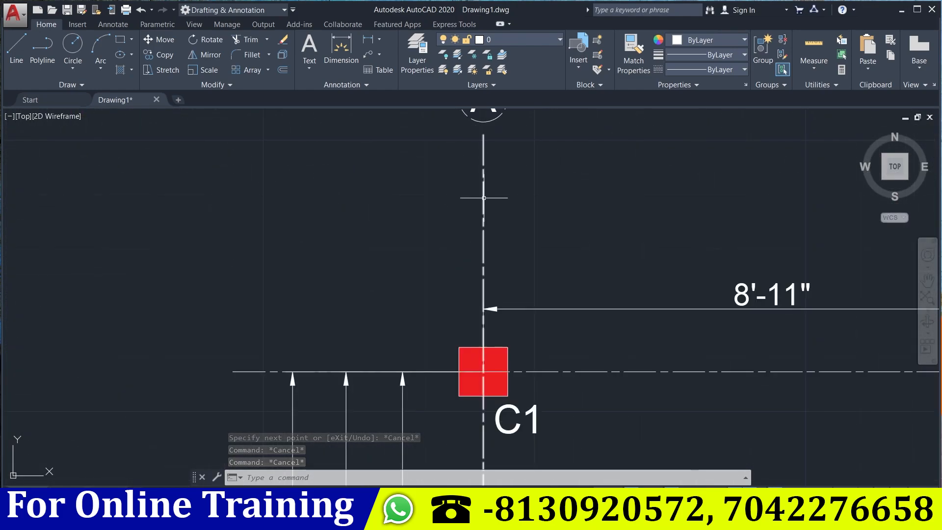
{"action": "scroll", "coordinate": [484, 198], "scroll_direction": "down", "scroll_amount": 5}
{"action": "mouse_move", "coordinate": [343, 295]}
{"action": "middle_mouse_down"}
{"action": "mouse_move", "coordinate": [343, 171]}
{"action": "mouse_move", "coordinate": [344, 356]}
{"action": "middle_mouse_up"}
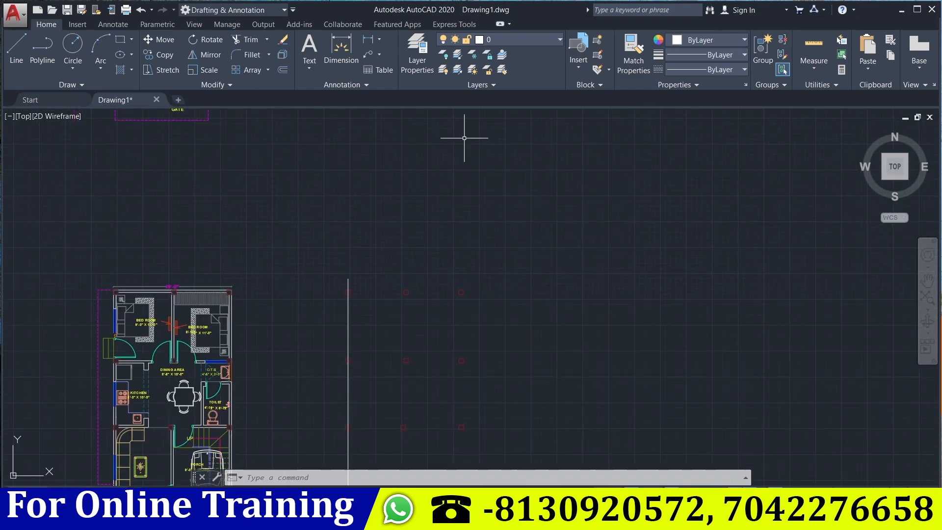
{"action": "scroll", "coordinate": [316, 342], "scroll_direction": "up", "scroll_amount": 6}
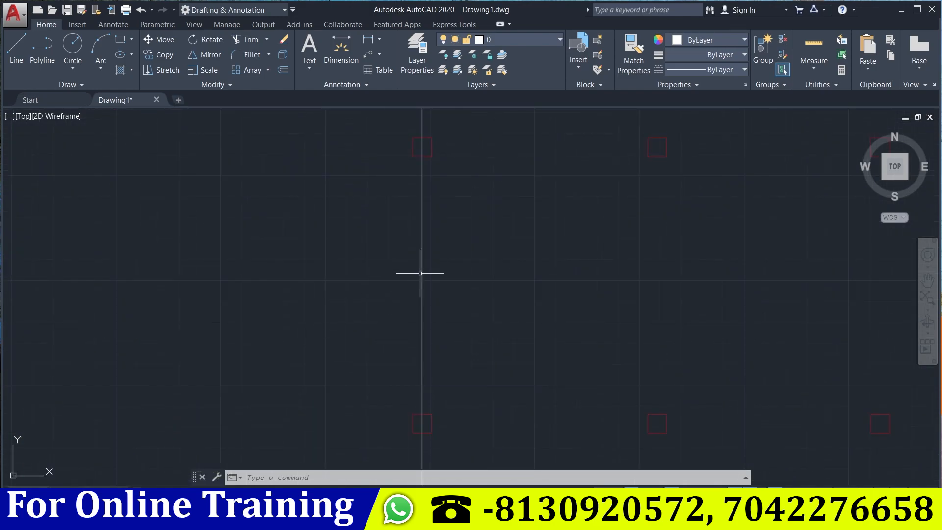
{"action": "middle_click_drag", "start_coordinate": [504, 318], "coordinate": [391, 380]}
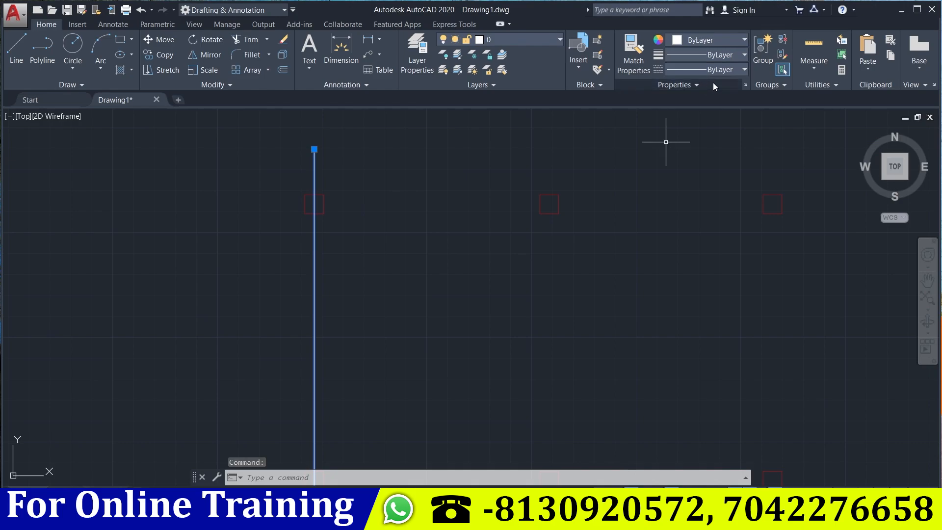
Browse the loadable linetypes of acadiso.lin in the Linetype Manager, down to the Center types, and close it without loading any.
{"action": "left_click", "coordinate": [745, 70]}
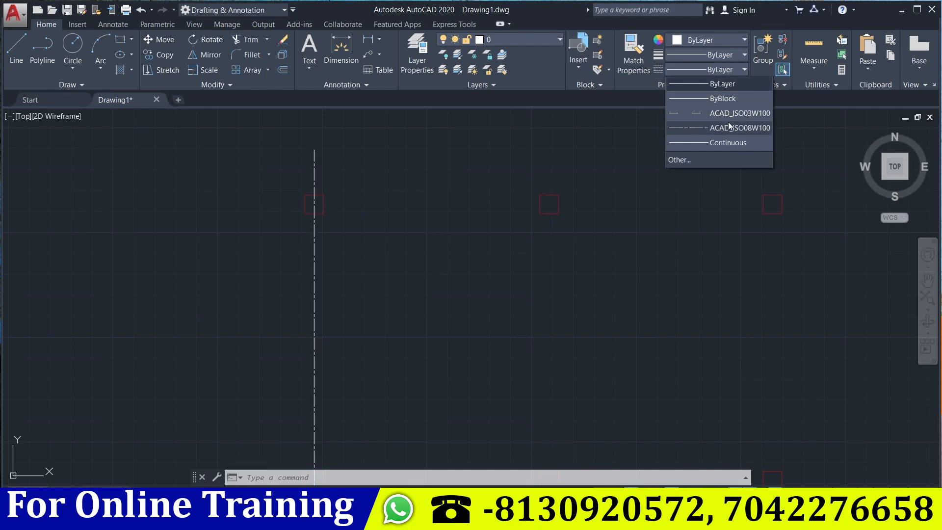
{"action": "left_click", "coordinate": [678, 157]}
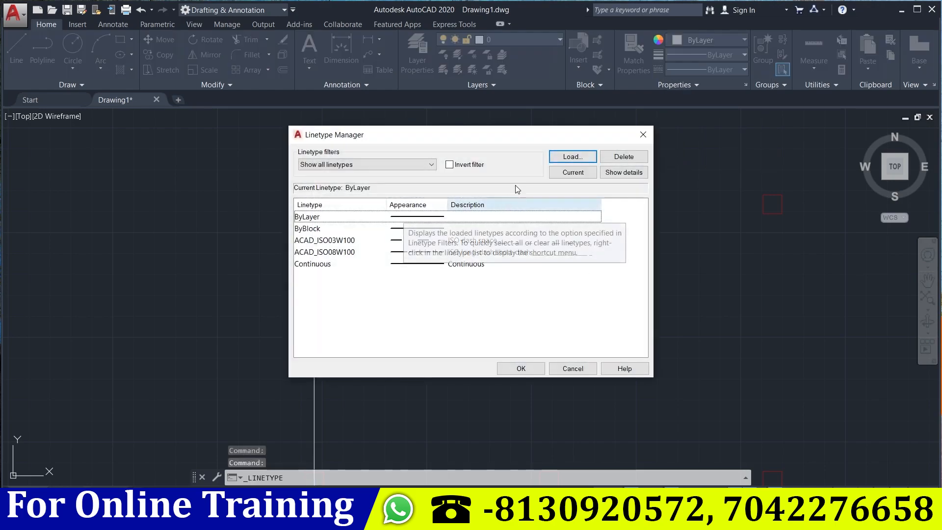
{"action": "left_click", "coordinate": [585, 159]}
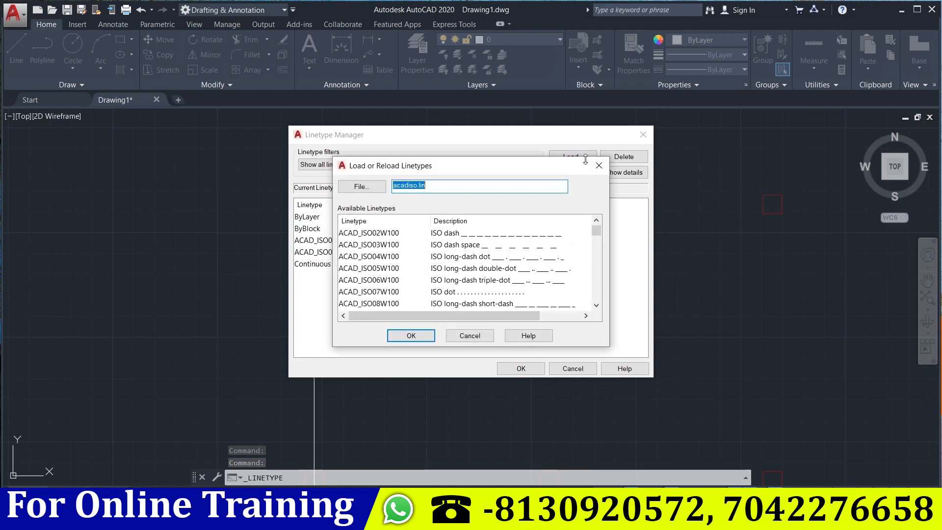
{"action": "scroll", "coordinate": [483, 272], "scroll_direction": "down", "scroll_amount": 2}
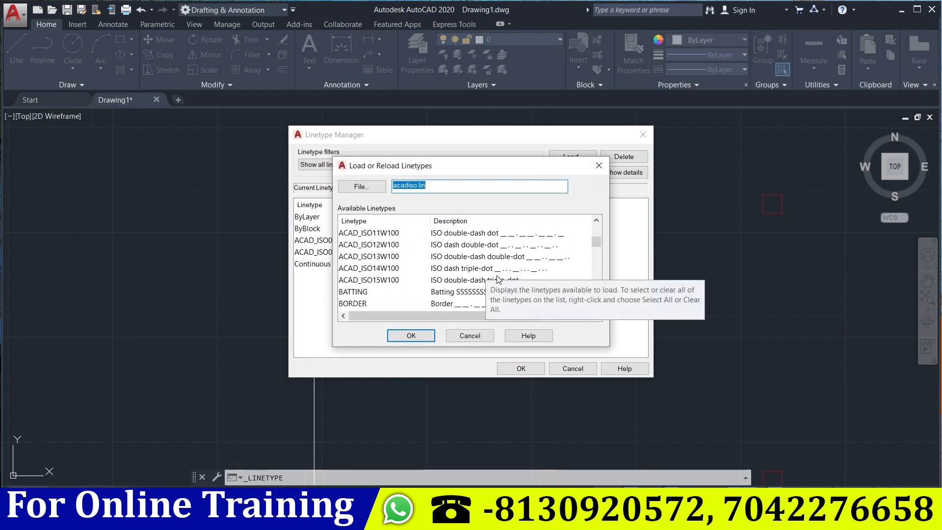
{"action": "scroll", "coordinate": [480, 293], "scroll_direction": "down", "scroll_amount": 2}
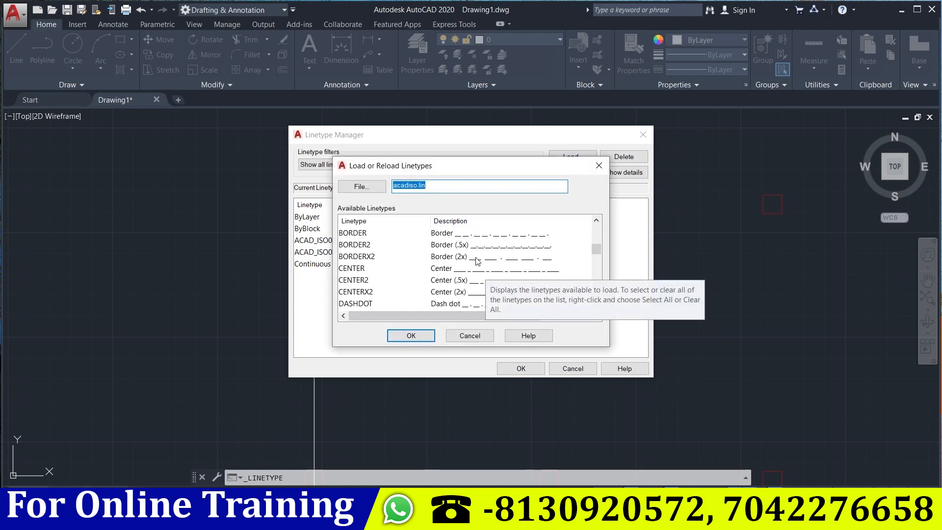
{"action": "left_click", "coordinate": [407, 338]}
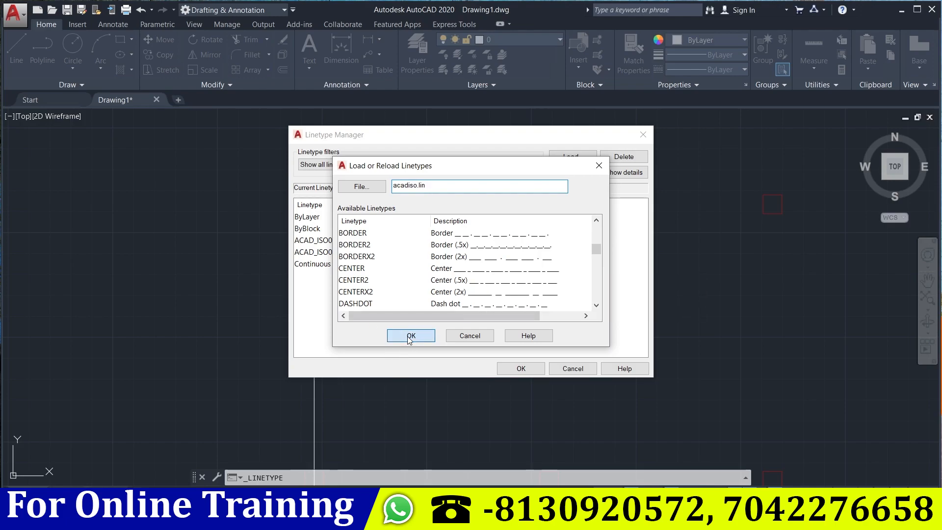
{"action": "left_click", "coordinate": [531, 288]}
{"action": "left_click", "coordinate": [477, 336]}
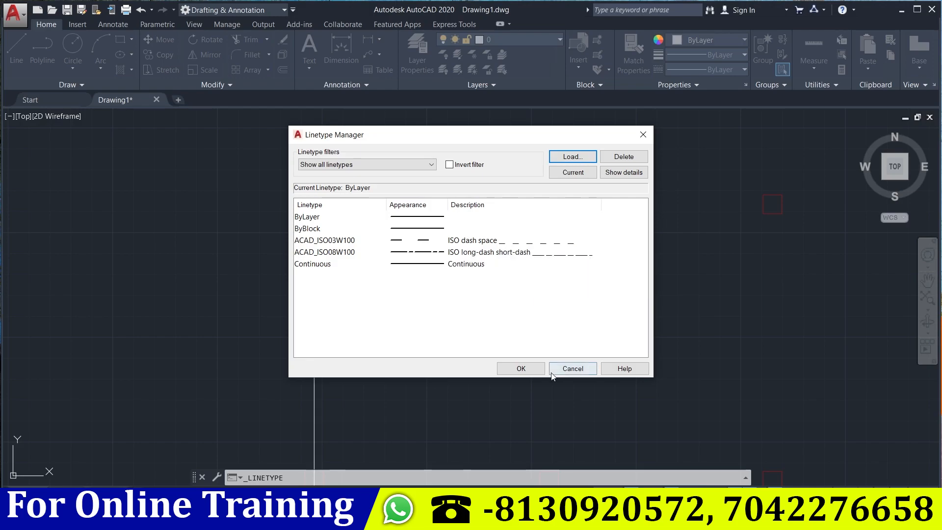
{"action": "left_click", "coordinate": [523, 368]}
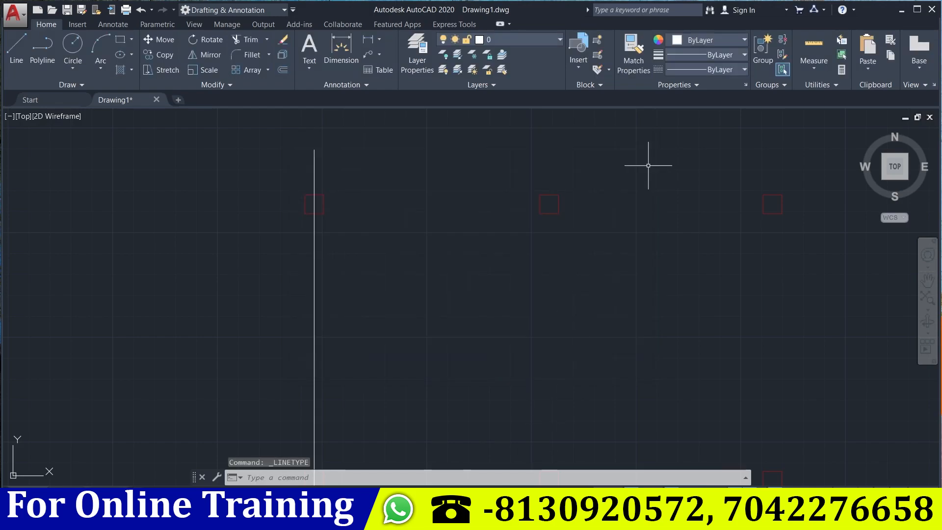
Set the linetype of the vertical line through the left column row to ACAD_ISO08W100.
{"action": "left_click", "coordinate": [740, 71]}
{"action": "left_click", "coordinate": [248, 214]}
{"action": "left_click", "coordinate": [313, 174]}
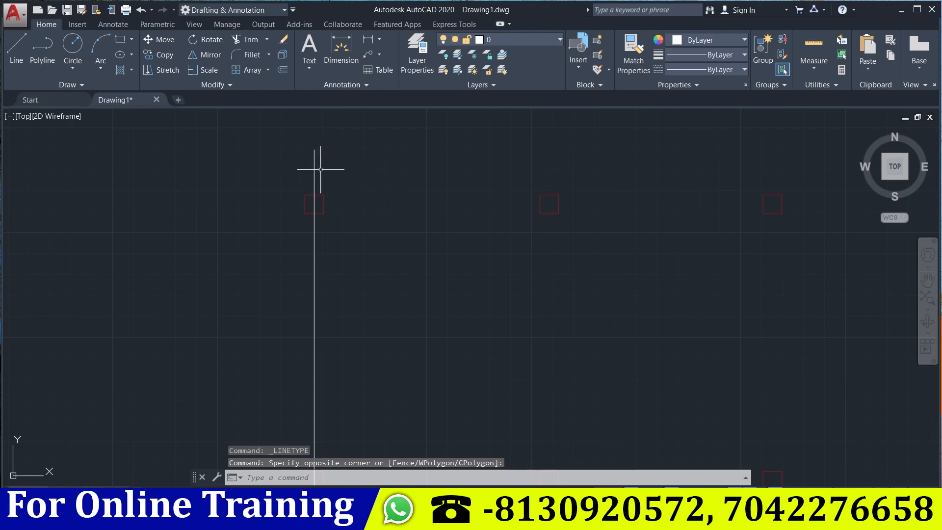
{"action": "left_click", "coordinate": [313, 169]}
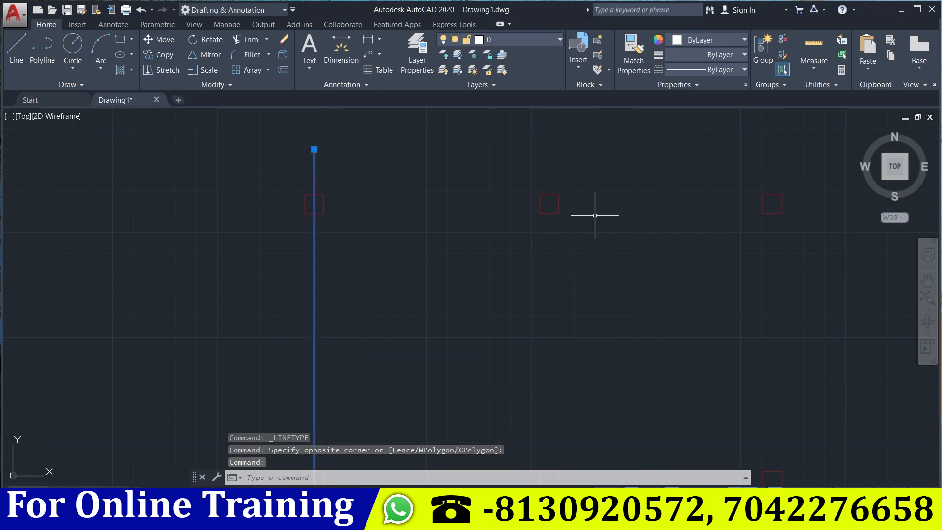
{"action": "left_click", "coordinate": [740, 72]}
{"action": "left_click", "coordinate": [723, 129]}
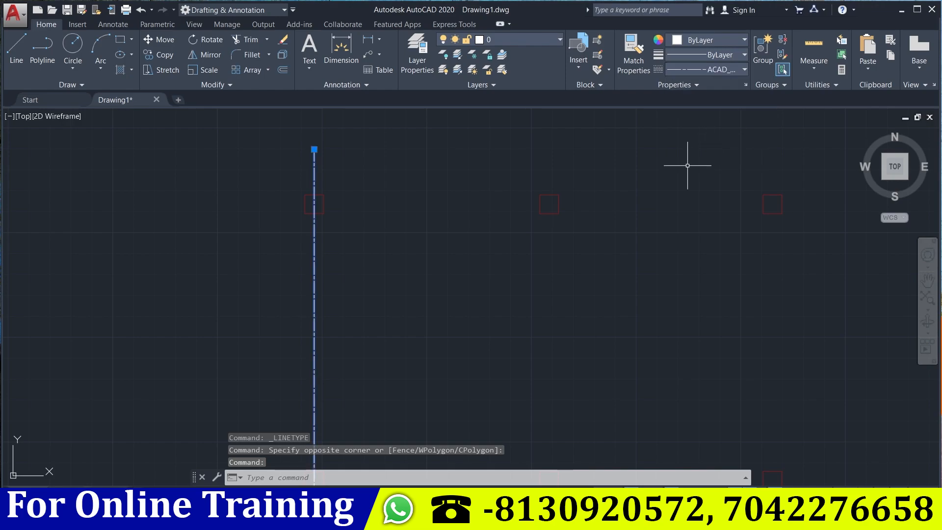
{"action": "key", "text": "Escape"}
{"action": "key", "text": "Escape"}
Check how the gridlines run through the column rows in the finished reference layout.
{"action": "scroll", "coordinate": [274, 193], "scroll_direction": "up", "scroll_amount": 6}
{"action": "scroll", "coordinate": [427, 221], "scroll_direction": "down", "scroll_amount": 4}
{"action": "scroll", "coordinate": [431, 342], "scroll_direction": "up", "scroll_amount": 10}
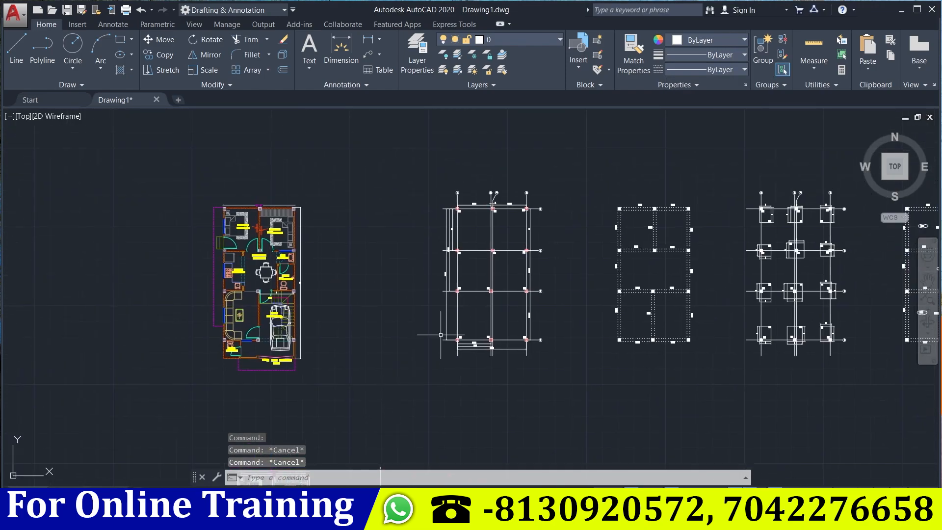
{"action": "scroll", "coordinate": [444, 210], "scroll_direction": "down", "scroll_amount": 10}
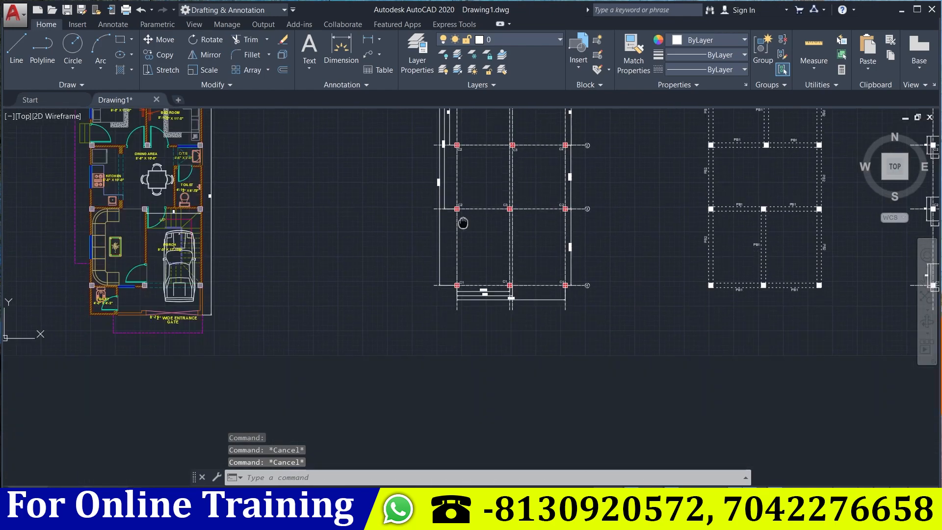
{"action": "scroll", "coordinate": [421, 290], "scroll_direction": "up", "scroll_amount": 8}
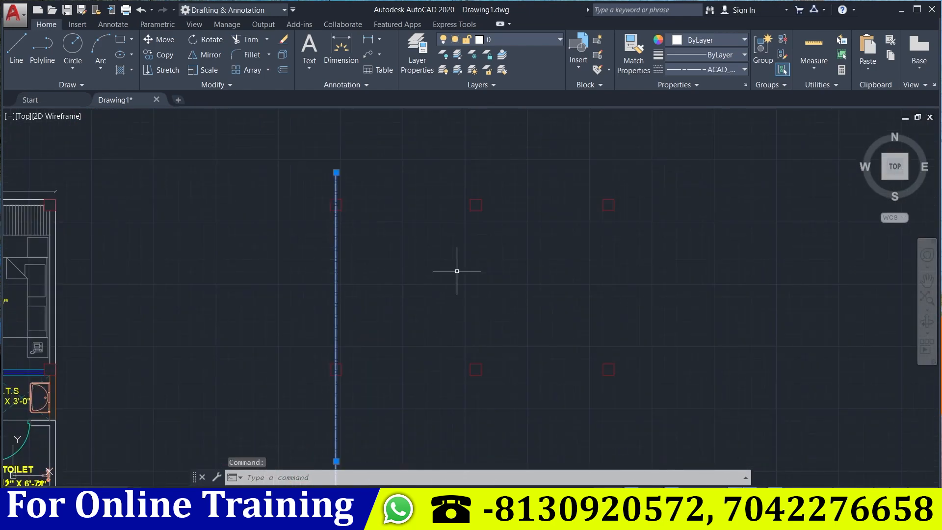
Copy the dash-dot gridline horizontally 18'-3" from the left column row to the centre of the right column row.
{"action": "scroll", "coordinate": [448, 271], "scroll_direction": "down", "scroll_amount": 2}
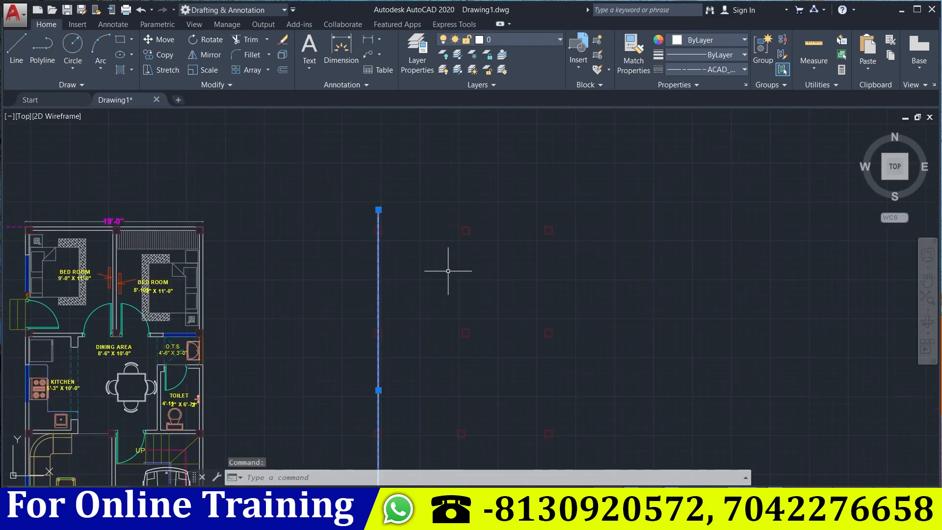
{"action": "mouse_move", "coordinate": [447, 271]}
{"action": "middle_mouse_down"}
{"action": "mouse_move", "coordinate": [444, 139]}
{"action": "mouse_move", "coordinate": [442, 207]}
{"action": "middle_mouse_up"}
{"action": "type", "text": "co"}
{"action": "key", "text": "Return"}
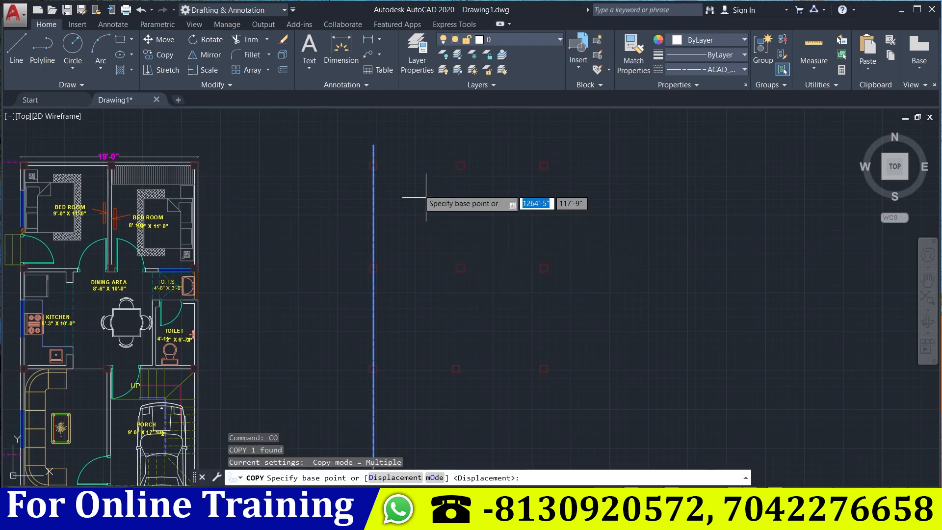
{"action": "scroll", "coordinate": [432, 204], "scroll_direction": "up", "scroll_amount": 4}
{"action": "scroll", "coordinate": [346, 373], "scroll_direction": "up", "scroll_amount": 3}
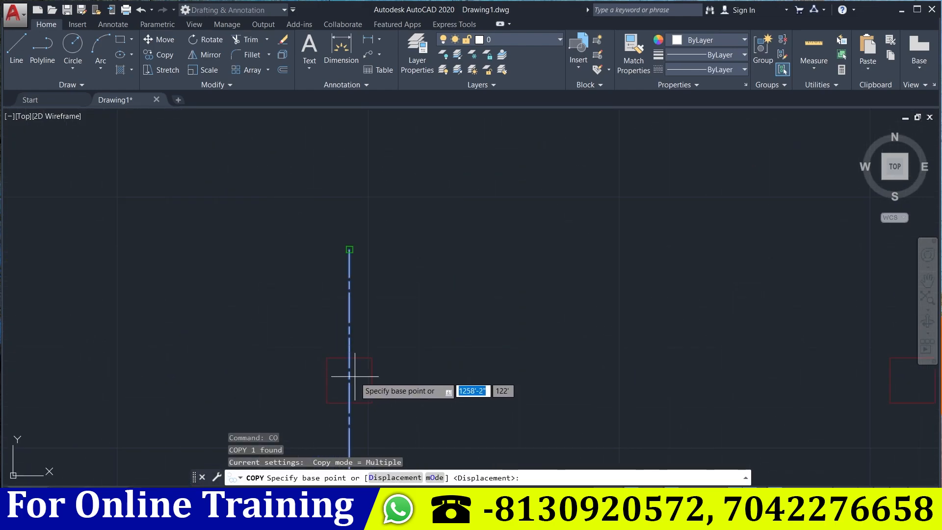
{"action": "scroll", "coordinate": [344, 365], "scroll_direction": "up", "scroll_amount": 2}
{"action": "left_click", "coordinate": [355, 353]}
{"action": "scroll", "coordinate": [427, 351], "scroll_direction": "down", "scroll_amount": 3}
{"action": "scroll", "coordinate": [442, 315], "scroll_direction": "up", "scroll_amount": 4}
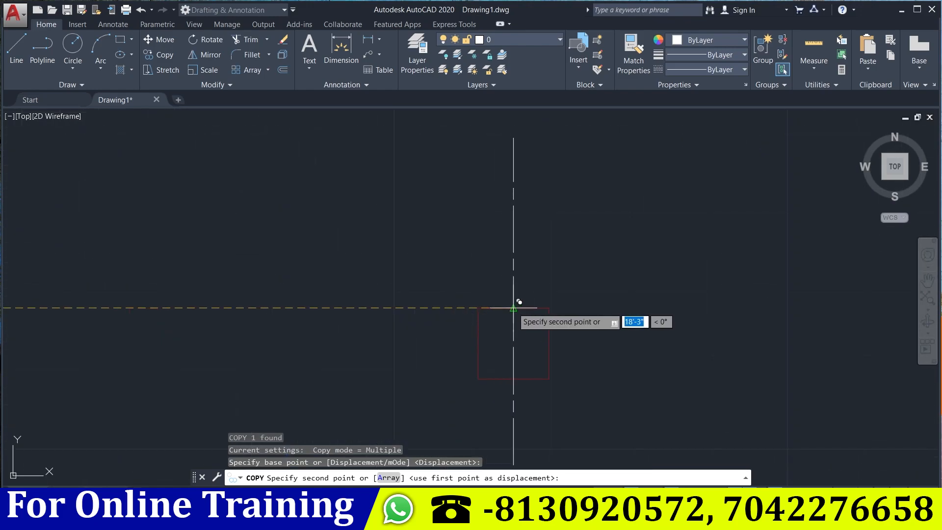
{"action": "left_click", "coordinate": [515, 305]}
{"action": "scroll", "coordinate": [516, 314], "scroll_direction": "down", "scroll_amount": 4}
{"action": "key", "text": "Escape"}
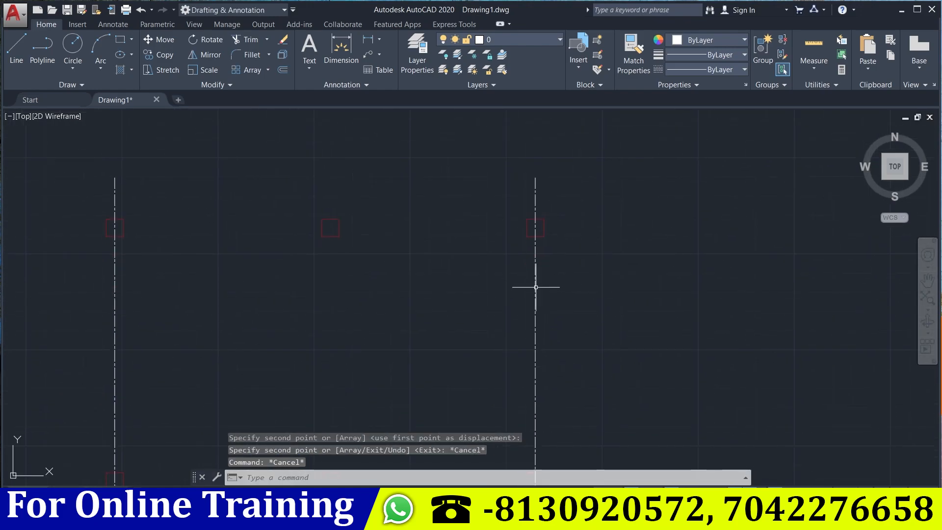
Copy the right gridline 8'-11" to the left so it runs through the centre of the top middle column.
{"action": "left_click", "coordinate": [535, 287]}
{"action": "type", "text": "co"}
{"action": "key", "text": "Return"}
{"action": "scroll", "coordinate": [497, 220], "scroll_direction": "up", "scroll_amount": 5}
{"action": "left_click", "coordinate": [620, 320]}
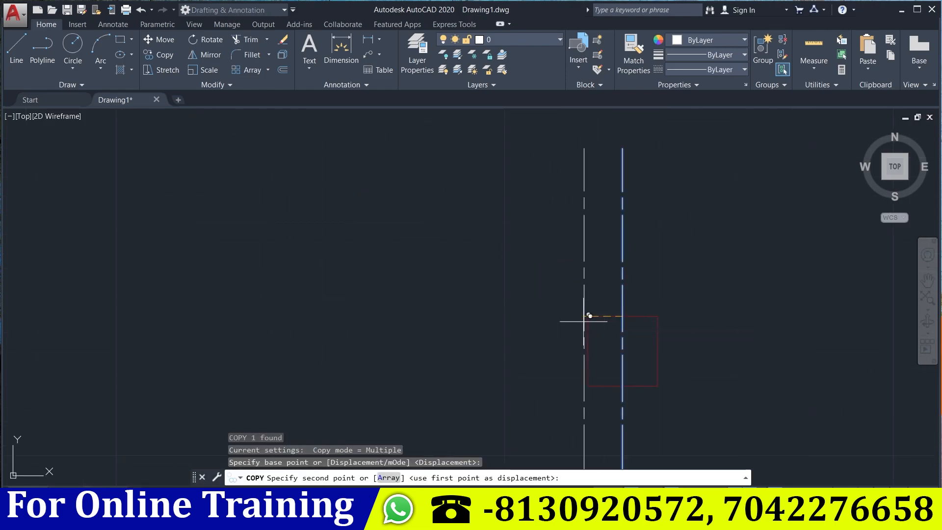
{"action": "scroll", "coordinate": [515, 320], "scroll_direction": "down", "scroll_amount": 3}
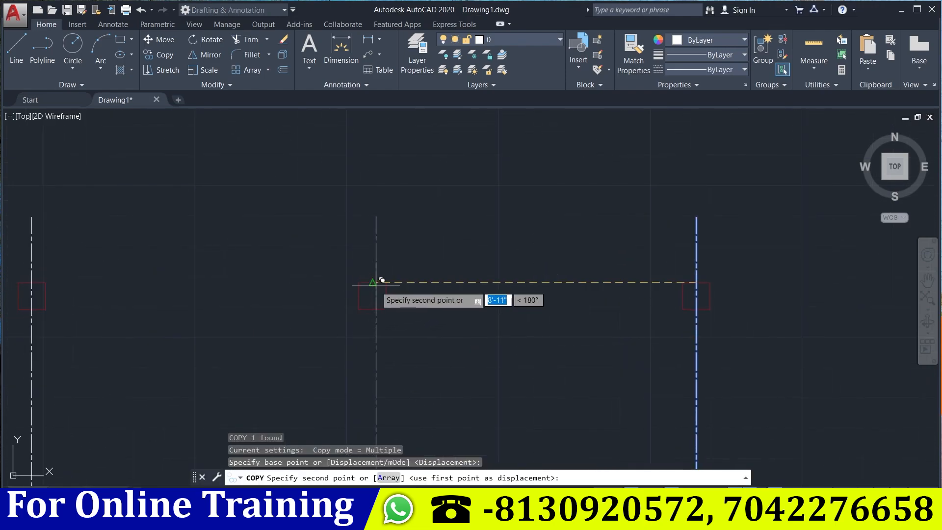
{"action": "left_click", "coordinate": [375, 277]}
{"action": "key", "text": "Escape"}
{"action": "key", "text": "Escape"}
Inspect how the three vertical gridlines line up with the columns, down to the lower two rows.
{"action": "scroll", "coordinate": [388, 285], "scroll_direction": "down", "scroll_amount": 4}
{"action": "middle_click_drag", "start_coordinate": [406, 290], "coordinate": [495, 202]}
{"action": "middle_click_drag", "start_coordinate": [414, 343], "coordinate": [426, 428]}
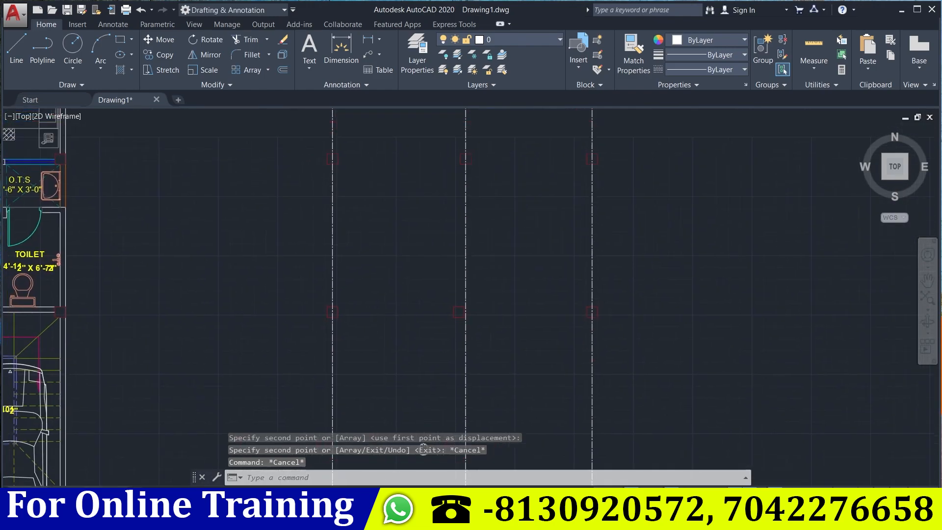
{"action": "left_click", "coordinate": [393, 155]}
{"action": "key", "text": "Escape"}
{"action": "key", "text": "Escape"}
{"action": "scroll", "coordinate": [509, 290], "scroll_direction": "down", "scroll_amount": 4}
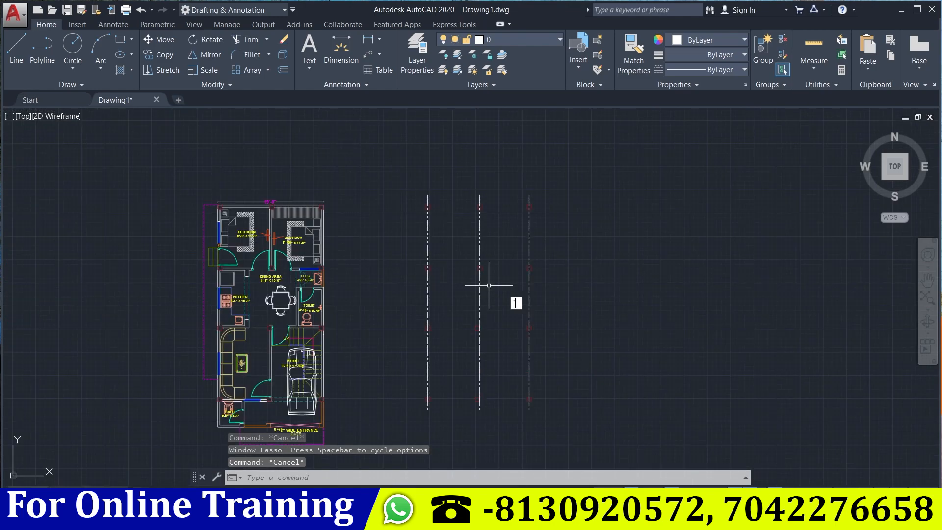
{"action": "left_click", "coordinate": [450, 170]}
{"action": "key", "text": "Escape"}
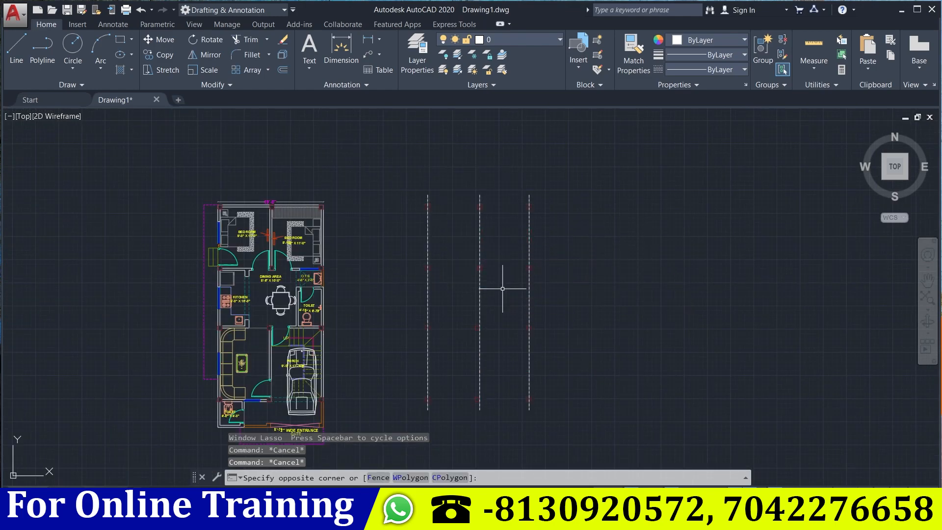
{"action": "middle_click_drag", "start_coordinate": [487, 308], "coordinate": [491, 244]}
{"action": "left_click_drag", "start_coordinate": [518, 380], "coordinate": [477, 246]}
{"action": "key", "text": "Escape"}
{"action": "key", "text": "Escape"}
{"action": "scroll", "coordinate": [435, 317], "scroll_direction": "up", "scroll_amount": 5}
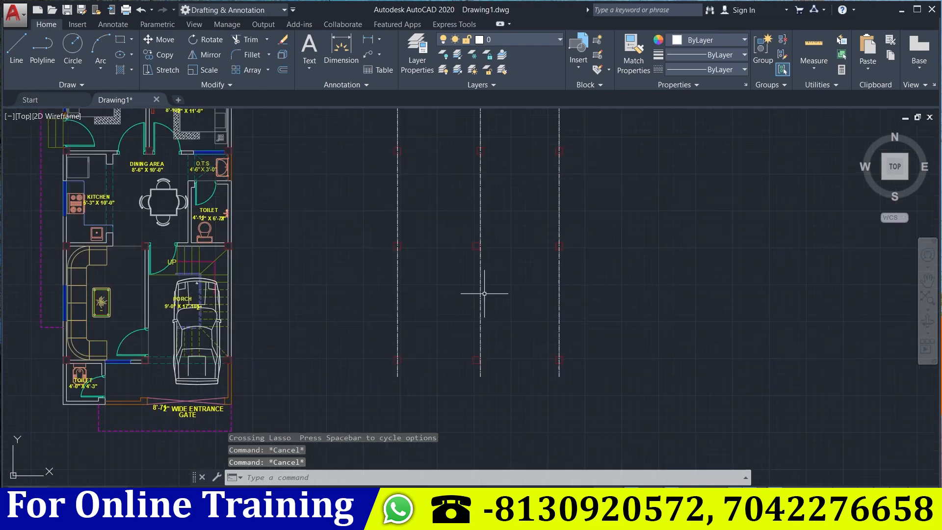
{"action": "left_click", "coordinate": [488, 272]}
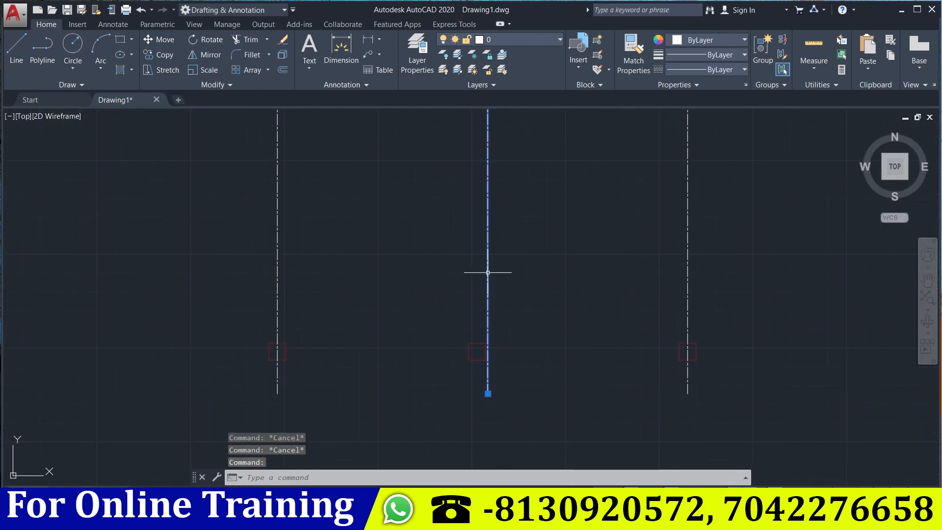
{"action": "type", "text": "co"}
{"action": "key", "text": "Return"}
{"action": "scroll", "coordinate": [442, 354], "scroll_direction": "up", "scroll_amount": 5}
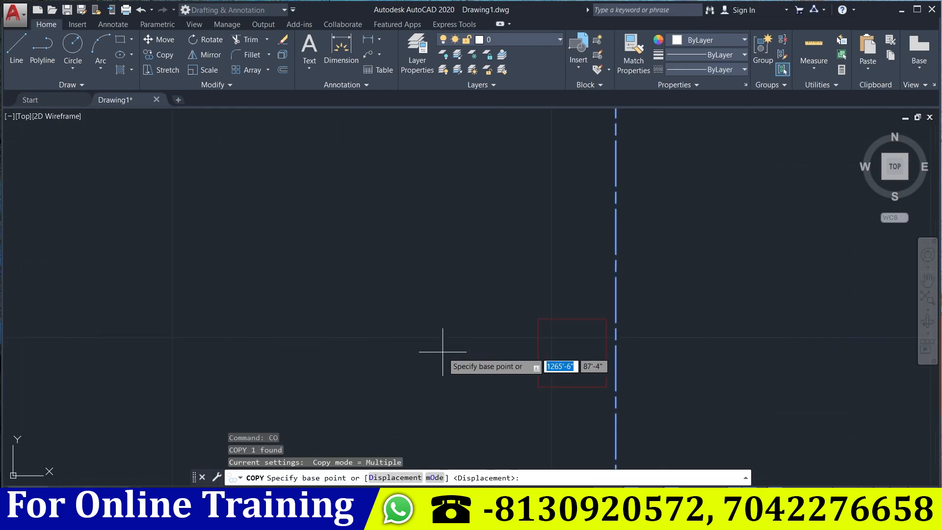
{"action": "scroll", "coordinate": [566, 334], "scroll_direction": "down", "scroll_amount": 4}
{"action": "scroll", "coordinate": [561, 373], "scroll_direction": "up", "scroll_amount": 4}
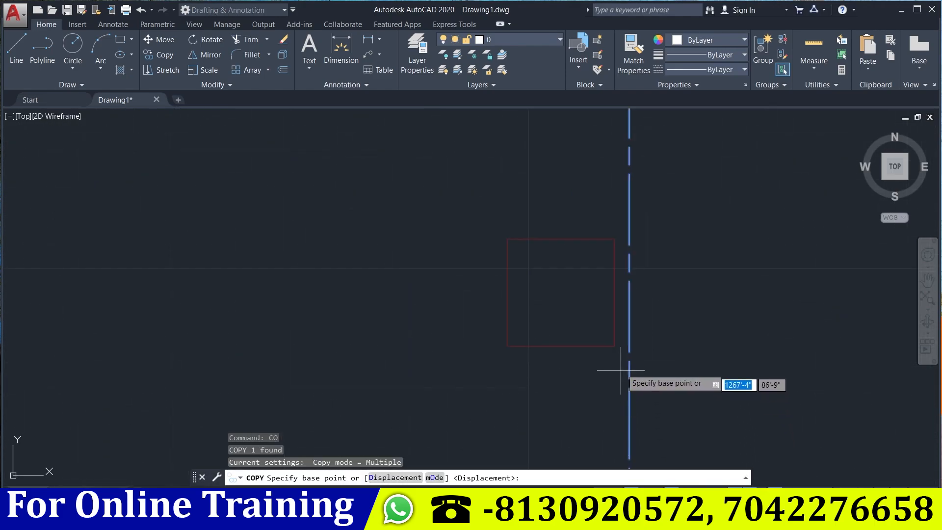
{"action": "scroll", "coordinate": [625, 381], "scroll_direction": "down", "scroll_amount": 4}
{"action": "key", "text": "Escape"}
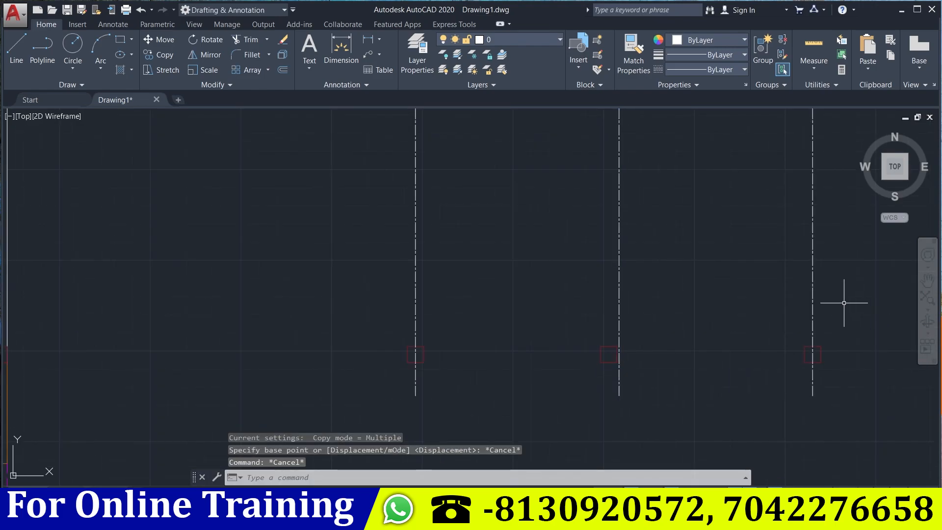
Copy the right gridline about 9'-5" to the left so it runs through the centre of the bottom-row middle column.
{"action": "left_click", "coordinate": [813, 304]}
{"action": "type", "text": "c"}
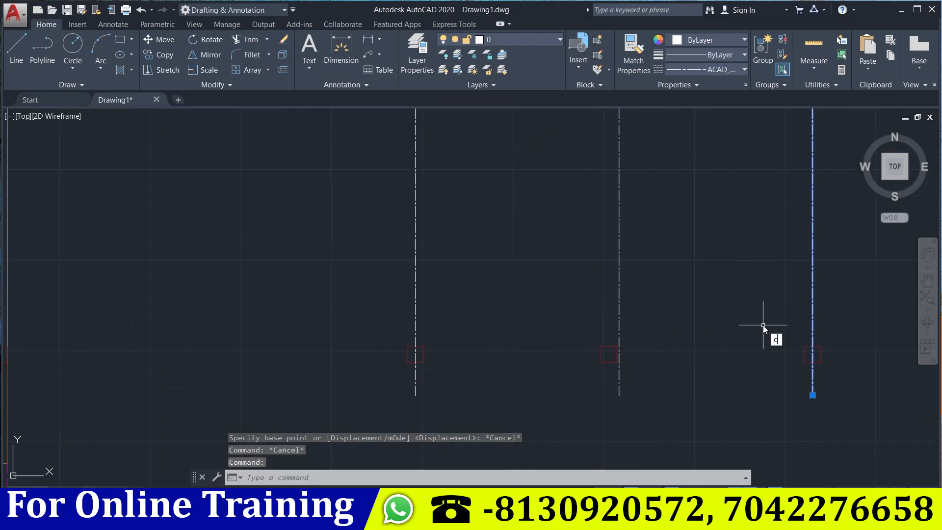
{"action": "type", "text": "o"}
{"action": "key", "text": "Return"}
{"action": "scroll", "coordinate": [837, 374], "scroll_direction": "up", "scroll_amount": 2}
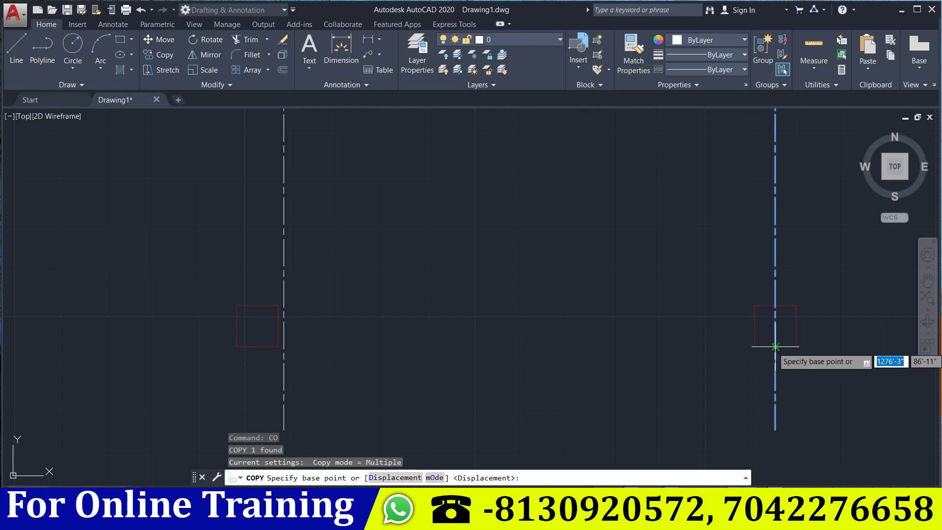
{"action": "left_click", "coordinate": [775, 346]}
{"action": "scroll", "coordinate": [719, 390], "scroll_direction": "down", "scroll_amount": 2}
{"action": "scroll", "coordinate": [588, 392], "scroll_direction": "up", "scroll_amount": 3}
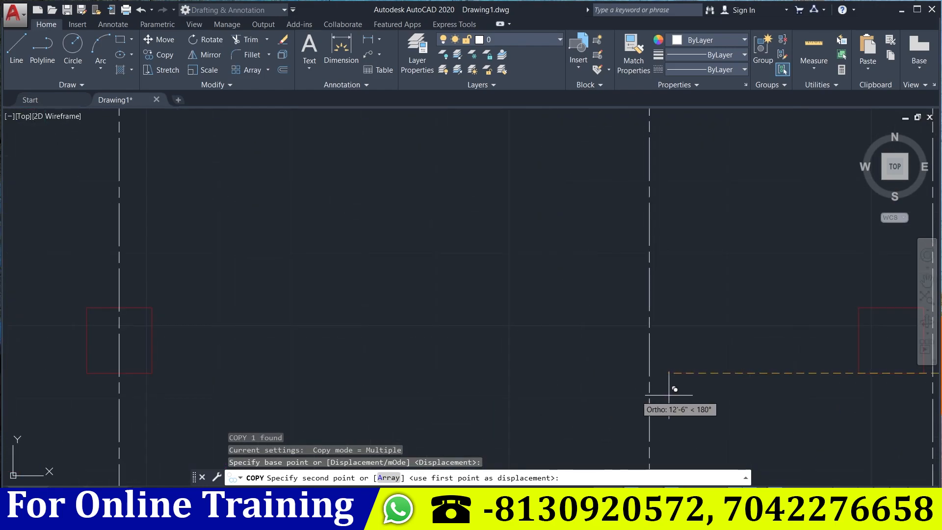
{"action": "middle_click_drag", "start_coordinate": [715, 391], "coordinate": [479, 367]}
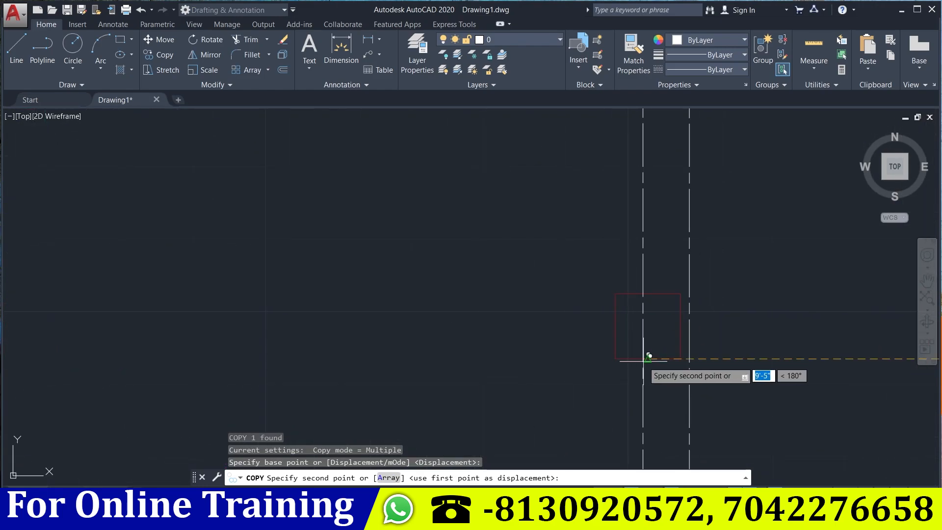
{"action": "left_click", "coordinate": [649, 356]}
{"action": "scroll", "coordinate": [640, 372], "scroll_direction": "down", "scroll_amount": 3}
{"action": "key", "text": "Escape"}
{"action": "key", "text": "Escape"}
{"action": "middle_click_drag", "start_coordinate": [590, 143], "coordinate": [587, 437]}
{"action": "middle_click_drag", "start_coordinate": [586, 279], "coordinate": [533, 376]}
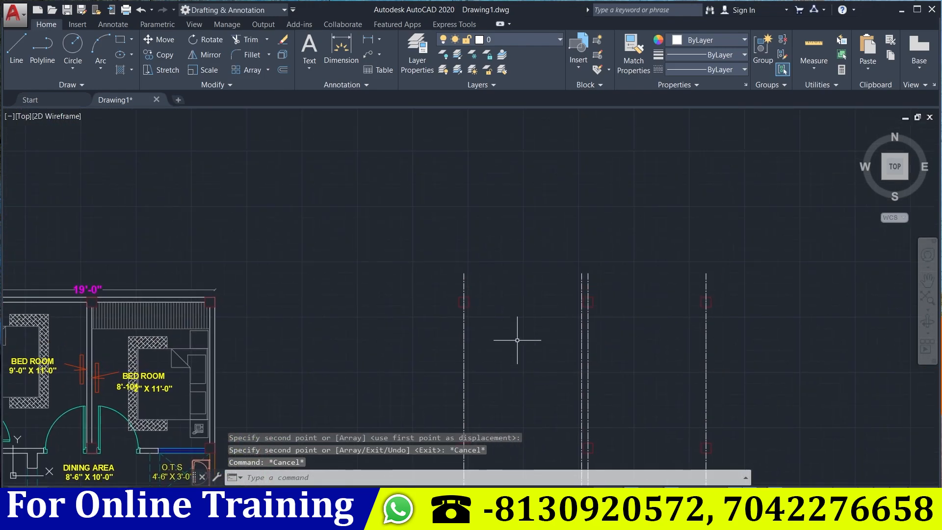
{"action": "scroll", "coordinate": [581, 307], "scroll_direction": "up", "scroll_amount": 5}
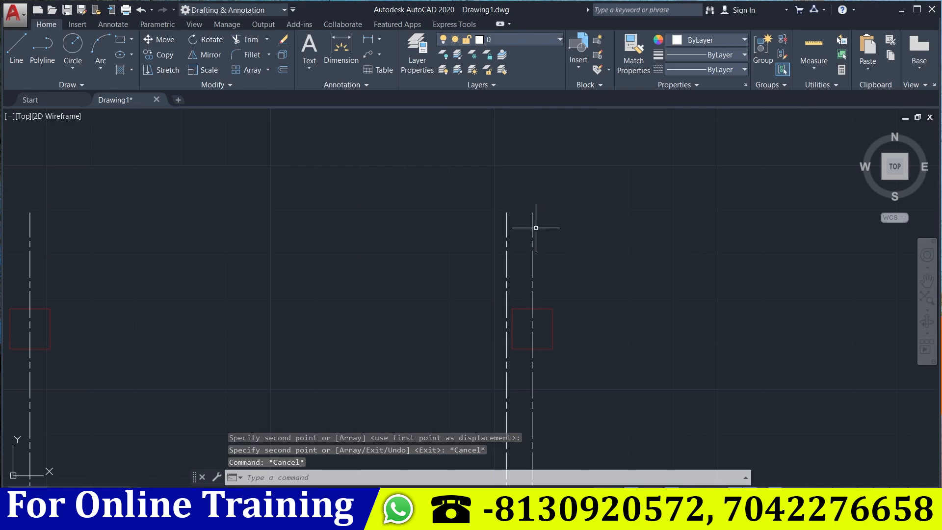
{"action": "left_click", "coordinate": [532, 230]}
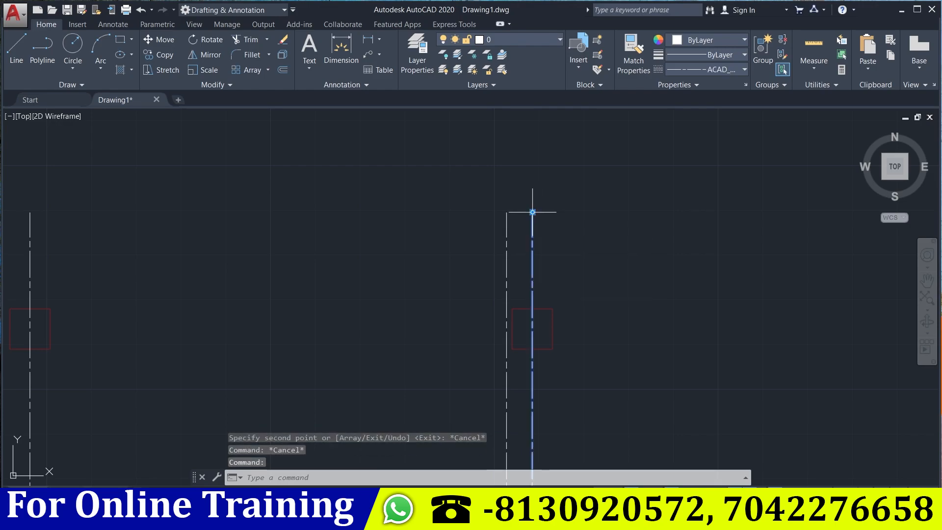
{"action": "left_click", "coordinate": [533, 212]}
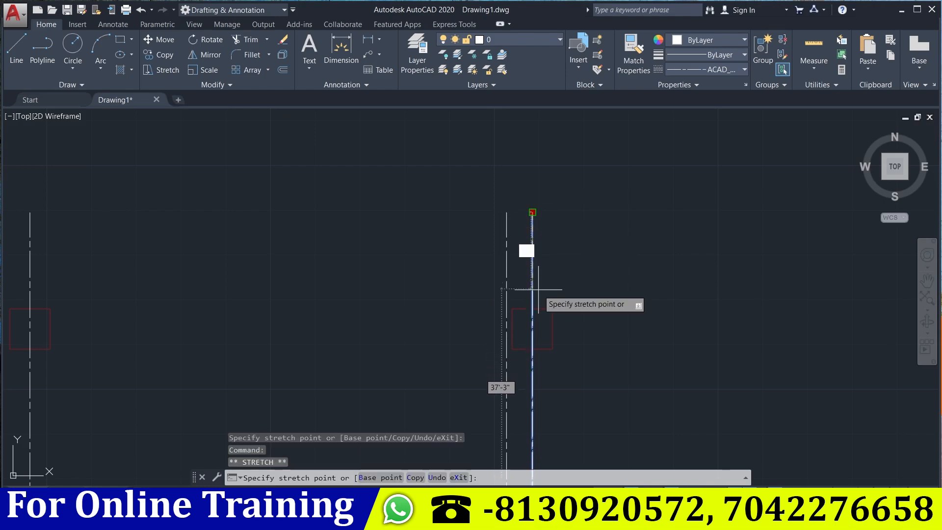
{"action": "left_click", "coordinate": [531, 207]}
{"action": "key", "text": "Escape"}
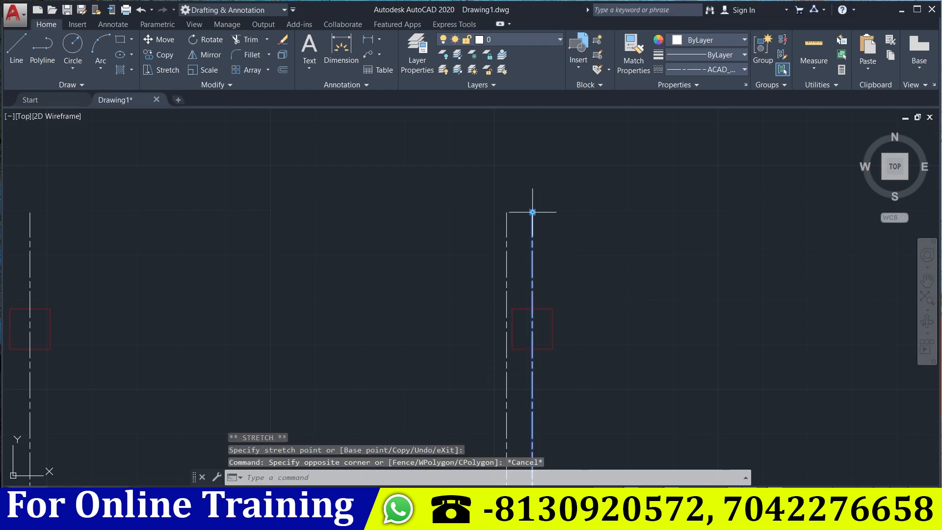
{"action": "key", "text": "Escape"}
Stretch the upper end of the gridline through the top middle column down to a point just above that column.
{"action": "left_click", "coordinate": [532, 214]}
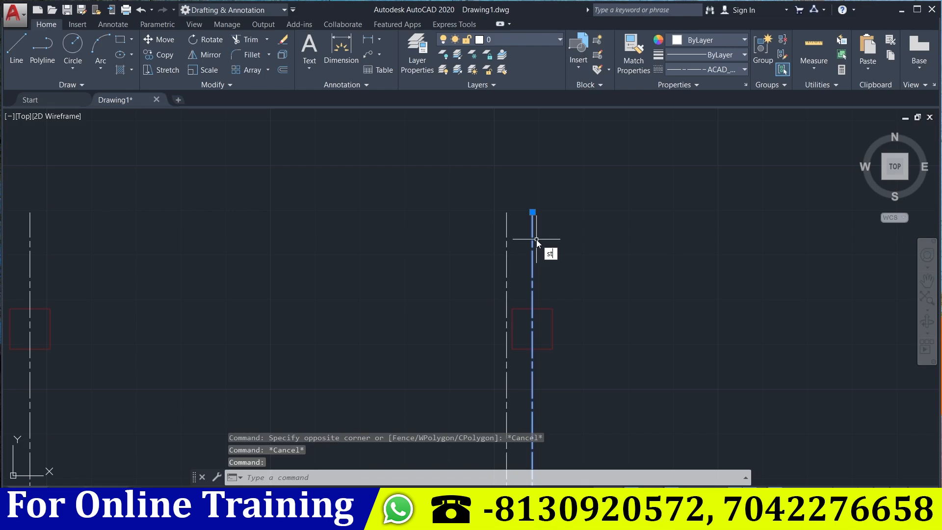
{"action": "left_click", "coordinate": [573, 289]}
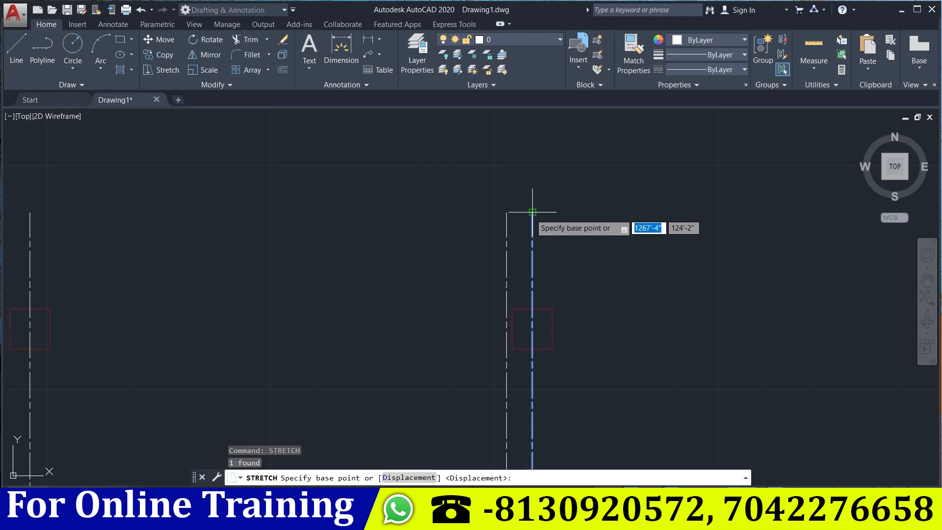
{"action": "left_click", "coordinate": [533, 212]}
{"action": "key", "text": "Escape"}
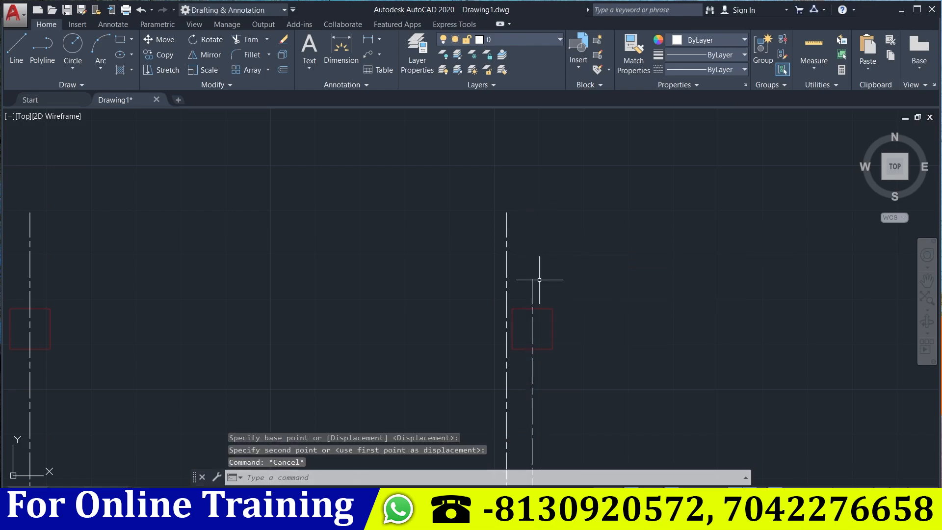
{"action": "type", "text": "l"}
{"action": "key", "text": "Return"}
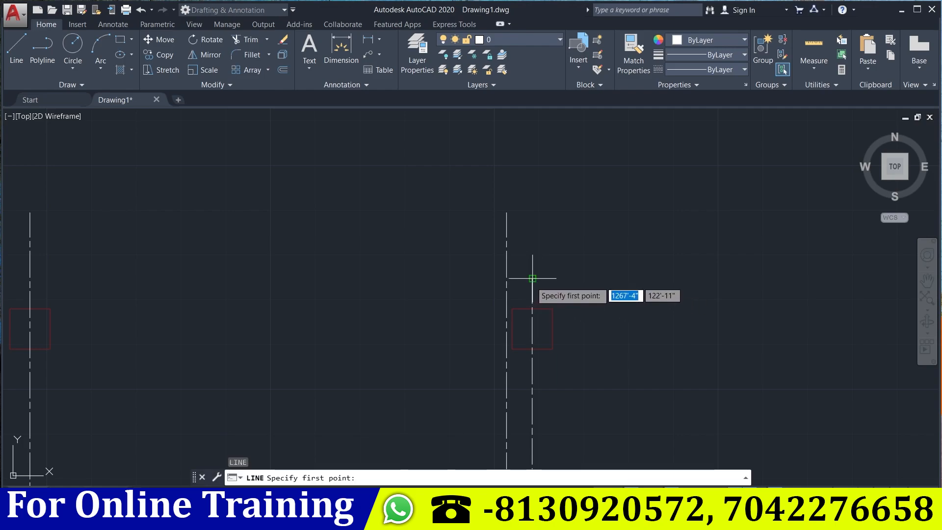
{"action": "left_click", "coordinate": [552, 288]}
{"action": "key", "text": "Escape"}
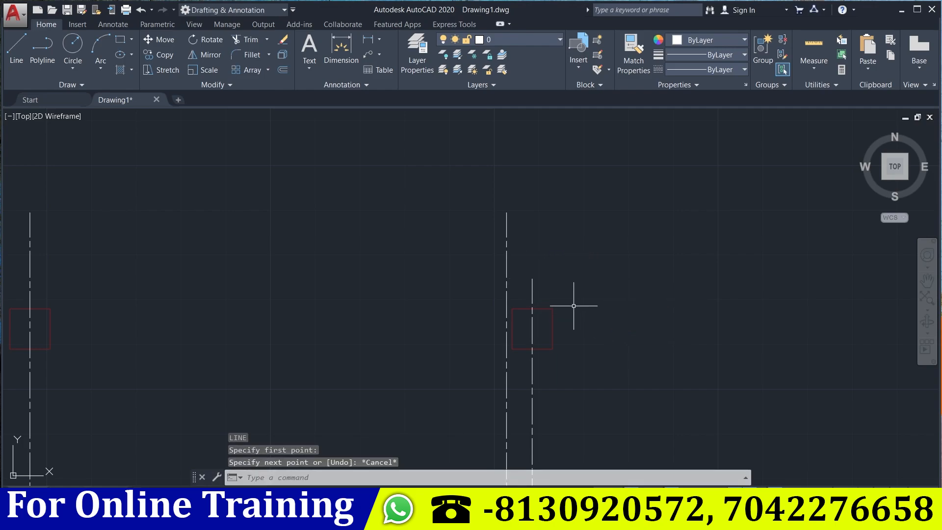
With Ortho off, draw a diagonal line about 1'-4" long at about 49° up from the shortened gridline's upper end.
{"action": "key", "text": "Return"}
{"action": "key", "text": "F8"}
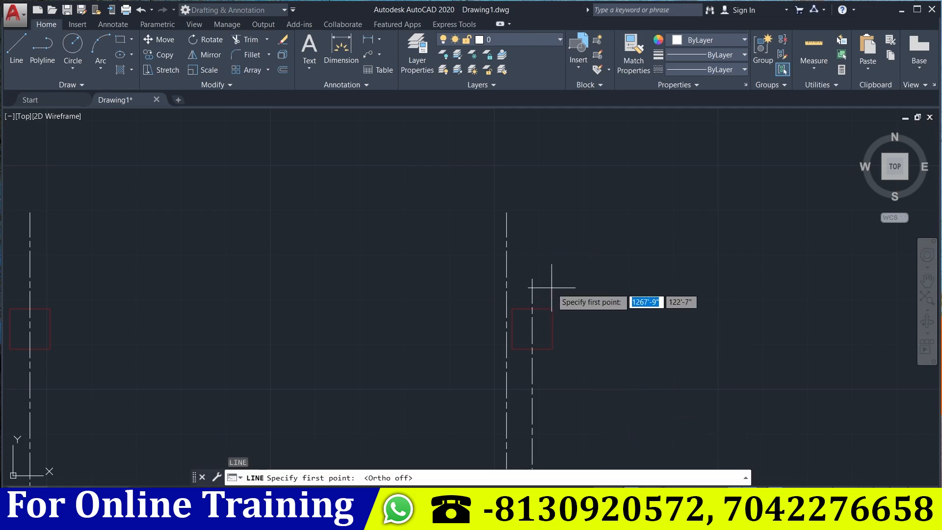
{"action": "left_click", "coordinate": [532, 278]}
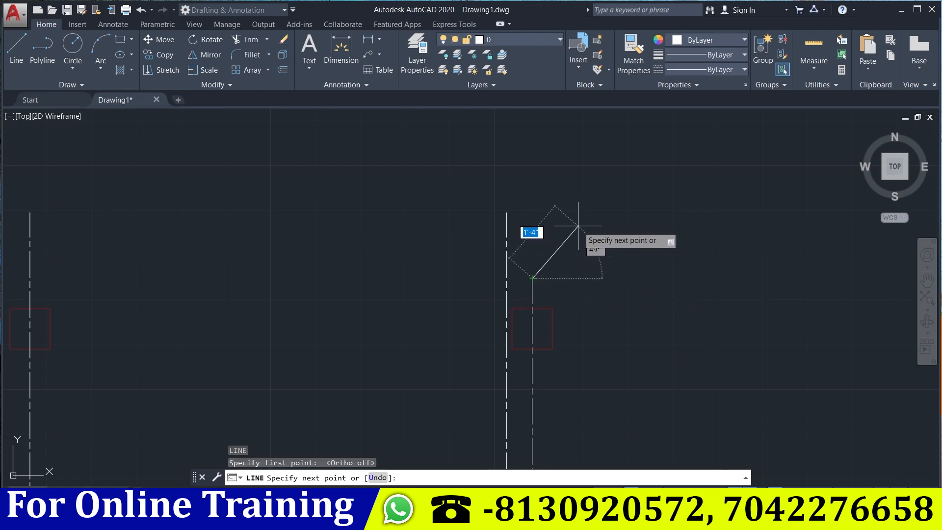
{"action": "left_click", "coordinate": [577, 226]}
{"action": "key", "text": "Escape"}
{"action": "key", "text": "Escape"}
{"action": "scroll", "coordinate": [582, 269], "scroll_direction": "down", "scroll_amount": 2}
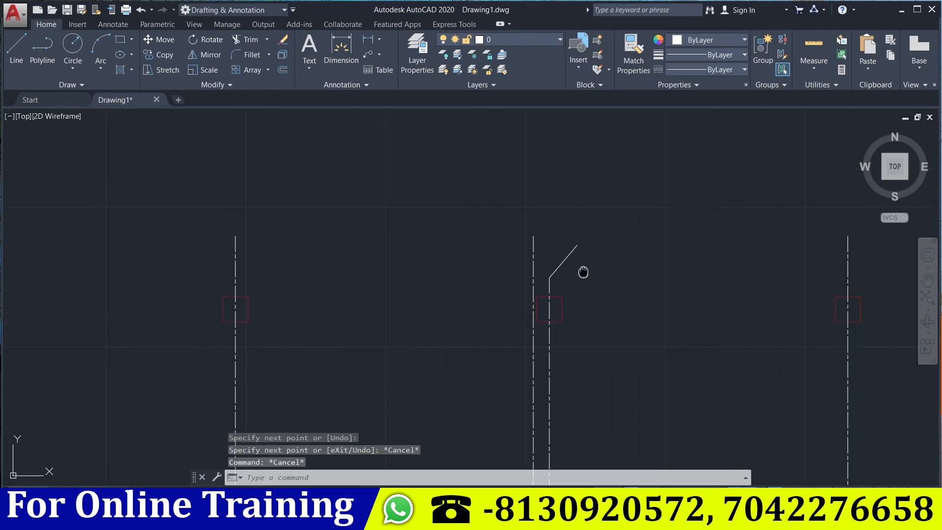
Change the diagonal line's linetype to ACAD_ISO08W100.
{"action": "left_click", "coordinate": [542, 269]}
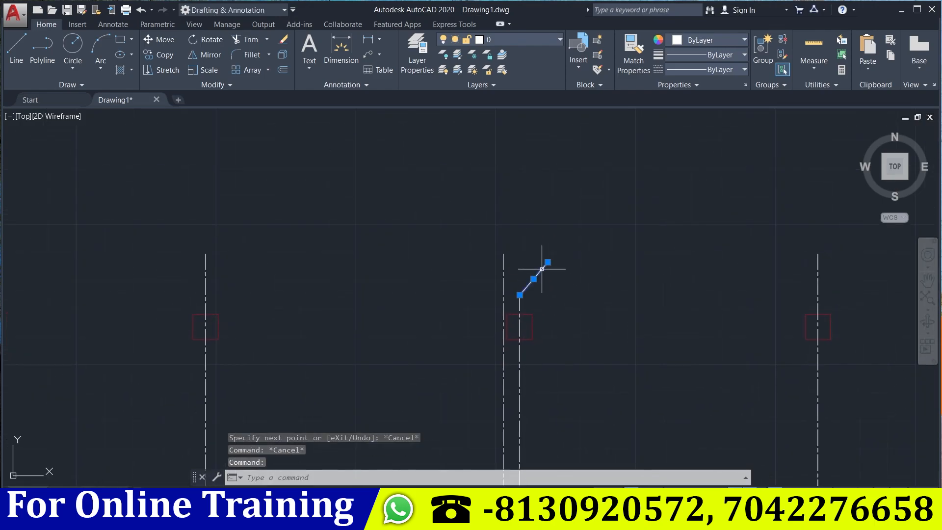
{"action": "left_click", "coordinate": [746, 68]}
{"action": "left_click", "coordinate": [715, 128]}
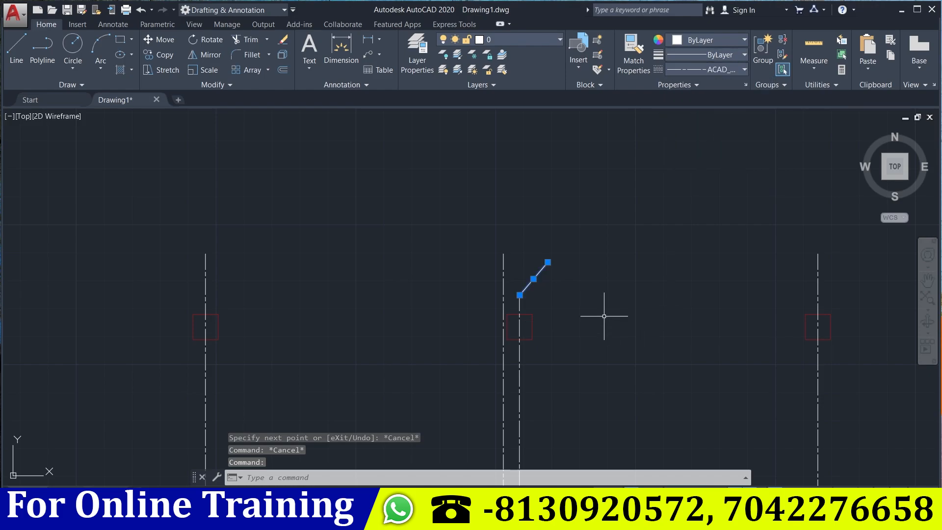
{"action": "key", "text": "Escape"}
Set ACAD_ISO08W100 as the current linetype for new objects.
{"action": "scroll", "coordinate": [569, 288], "scroll_direction": "down", "scroll_amount": 4}
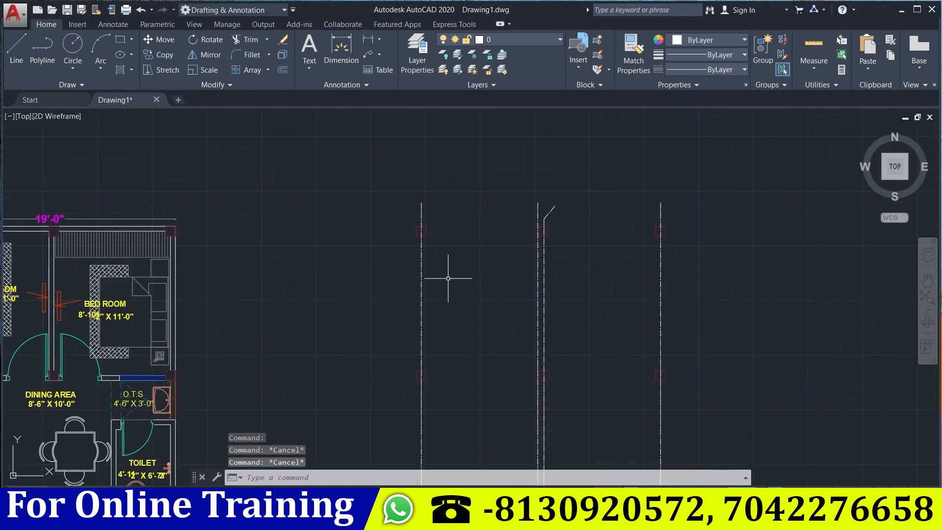
{"action": "middle_click_drag", "start_coordinate": [514, 303], "coordinate": [481, 372]}
{"action": "scroll", "coordinate": [442, 305], "scroll_direction": "up", "scroll_amount": 2}
{"action": "middle_click_drag", "start_coordinate": [442, 305], "coordinate": [413, 290]}
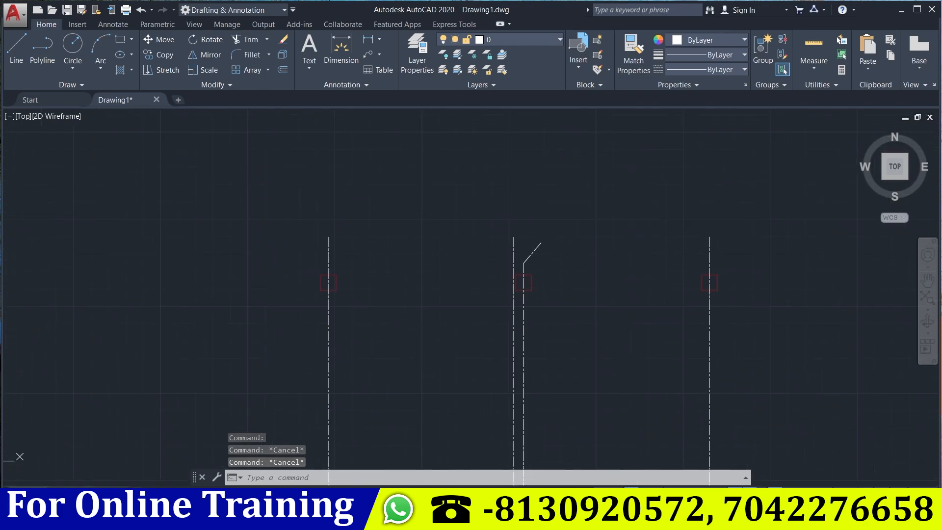
{"action": "left_click", "coordinate": [740, 69]}
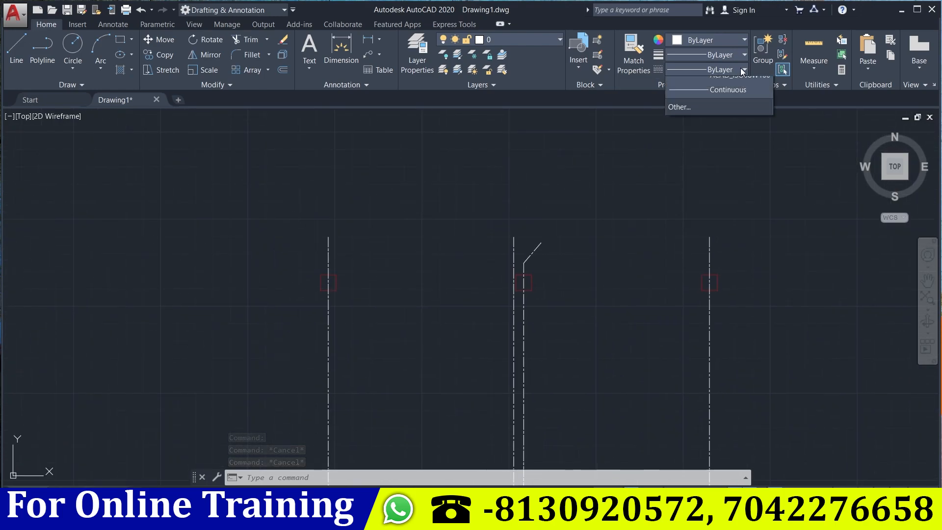
{"action": "left_click", "coordinate": [709, 125]}
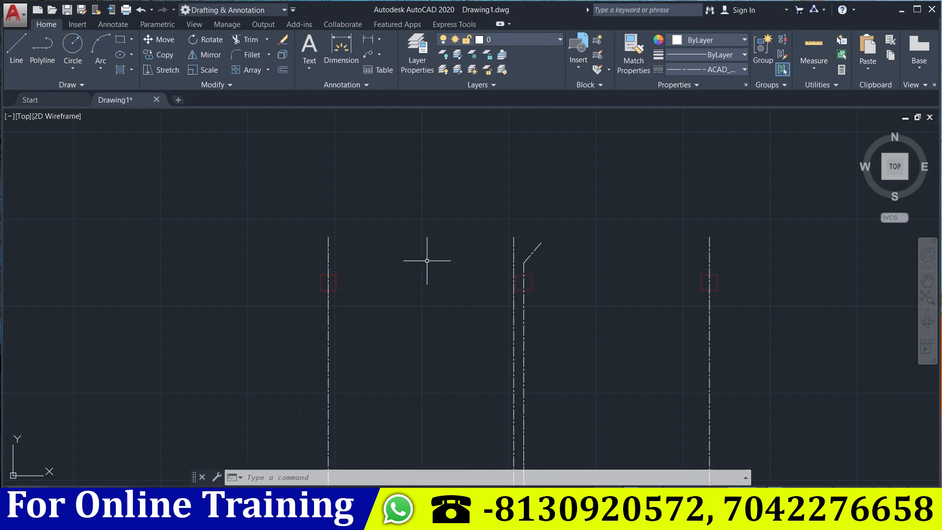
Draw a horizontal gridline through the centres of the top row of columns, extending past both outer columns.
{"action": "type", "text": "l"}
{"action": "key", "text": "Return"}
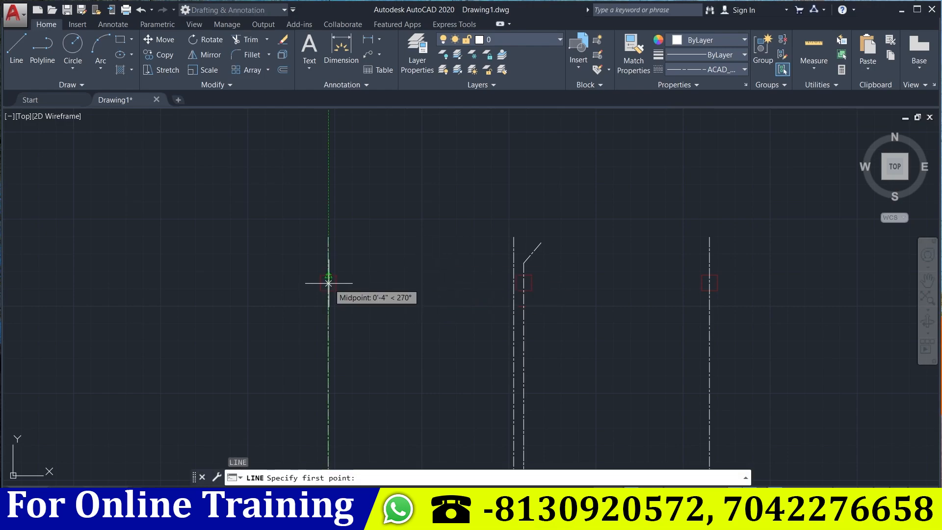
{"action": "scroll", "coordinate": [328, 283], "scroll_direction": "up", "scroll_amount": 8}
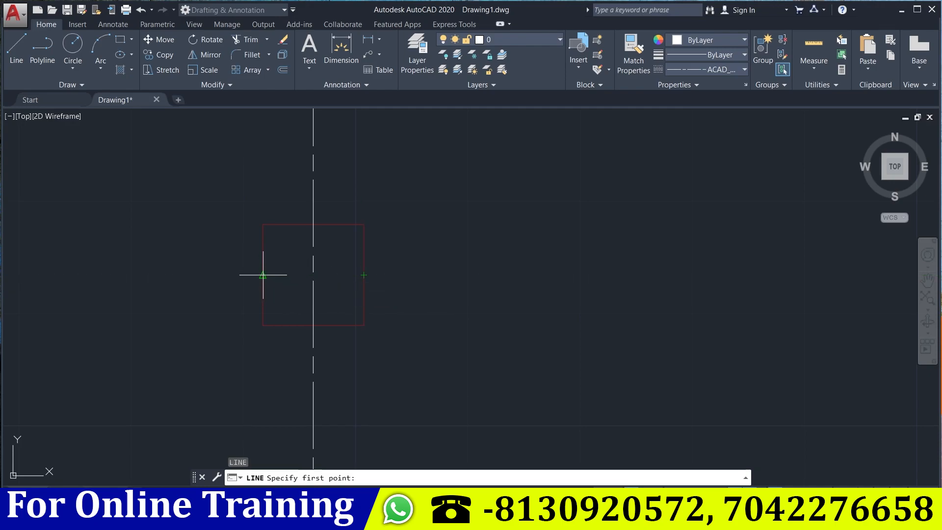
{"action": "left_click", "coordinate": [156, 275]}
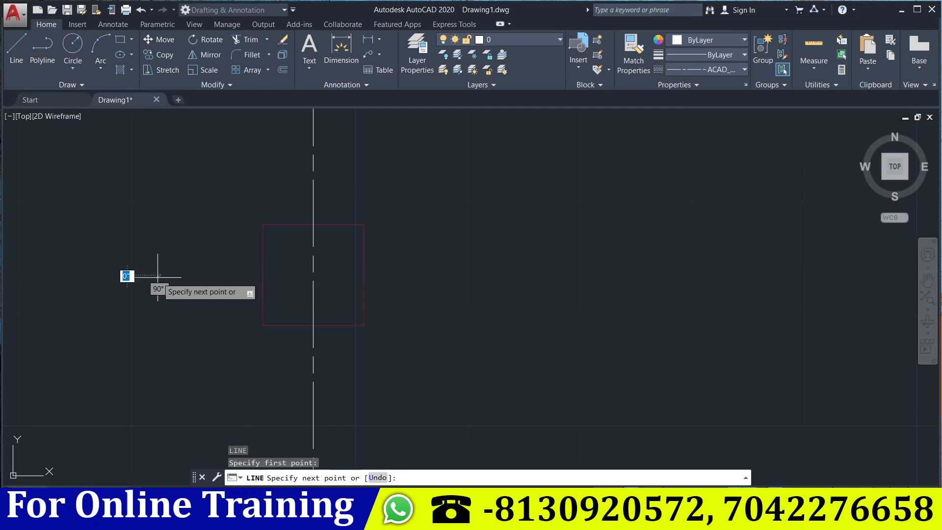
{"action": "scroll", "coordinate": [518, 242], "scroll_direction": "down", "scroll_amount": 6}
{"action": "middle_click_drag", "start_coordinate": [605, 283], "coordinate": [309, 299]}
{"action": "middle_click_drag", "start_coordinate": [459, 306], "coordinate": [218, 305]}
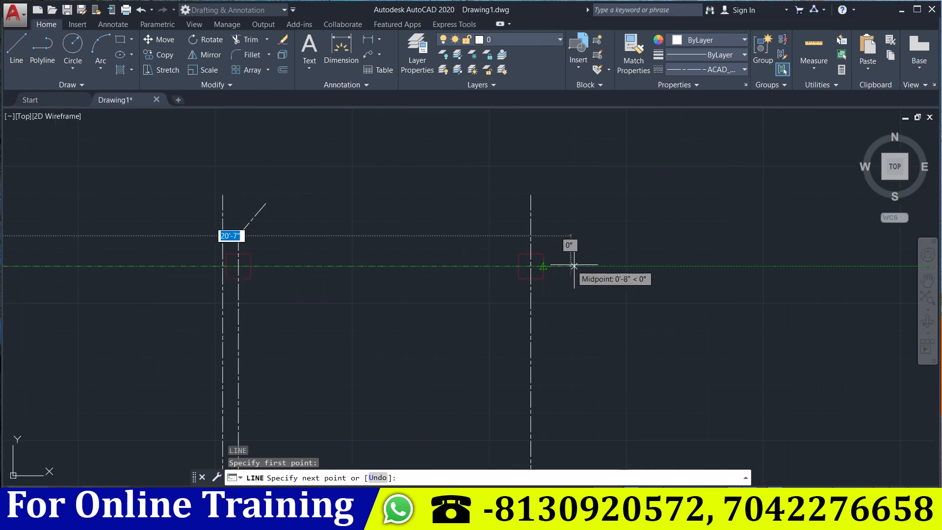
{"action": "left_click", "coordinate": [610, 266]}
{"action": "key", "text": "Escape"}
{"action": "scroll", "coordinate": [527, 300], "scroll_direction": "down", "scroll_amount": 2}
Copy the horizontal gridline about 11'-0" down, from the top left column's side midpoint to that of the second-row left column.
{"action": "left_click", "coordinate": [477, 278]}
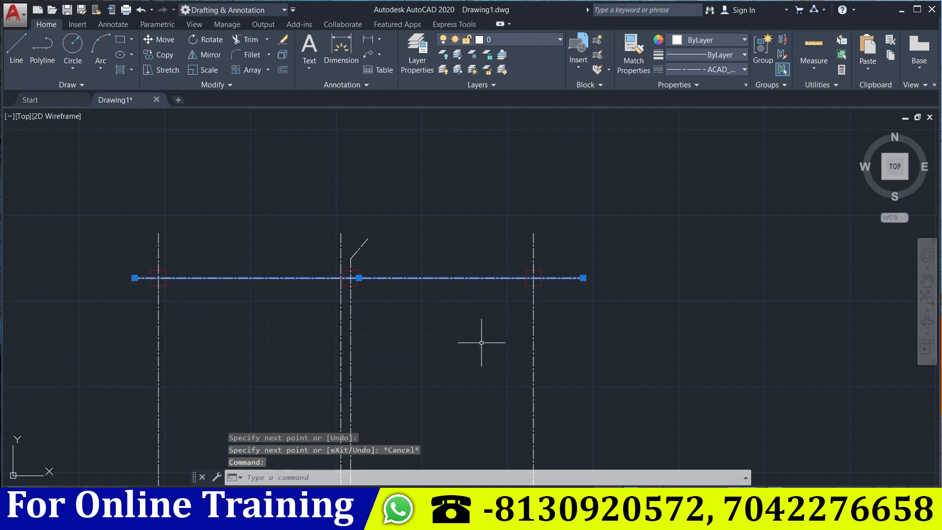
{"action": "type", "text": "co"}
{"action": "key", "text": "Return"}
{"action": "middle_click_drag", "start_coordinate": [486, 332], "coordinate": [583, 237]}
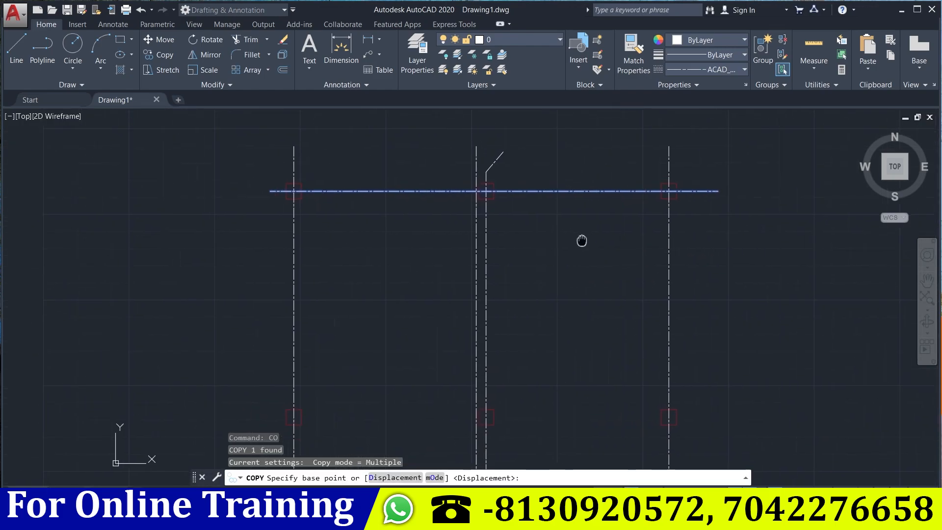
{"action": "scroll", "coordinate": [231, 187], "scroll_direction": "up", "scroll_amount": 6}
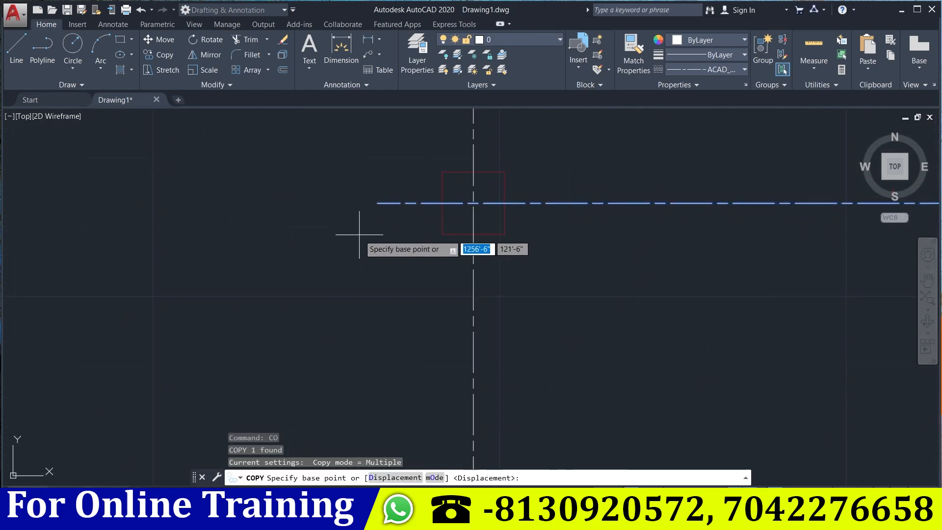
{"action": "left_click", "coordinate": [442, 203]}
{"action": "middle_click_drag", "start_coordinate": [398, 347], "coordinate": [370, 93]}
{"action": "middle_click_drag", "start_coordinate": [370, 305], "coordinate": [371, 123]}
{"action": "mouse_move", "coordinate": [408, 313]}
{"action": "middle_mouse_down"}
{"action": "mouse_move", "coordinate": [393, 267]}
{"action": "mouse_move", "coordinate": [382, 104]}
{"action": "middle_mouse_up"}
{"action": "middle_click_drag", "start_coordinate": [357, 344], "coordinate": [362, 185]}
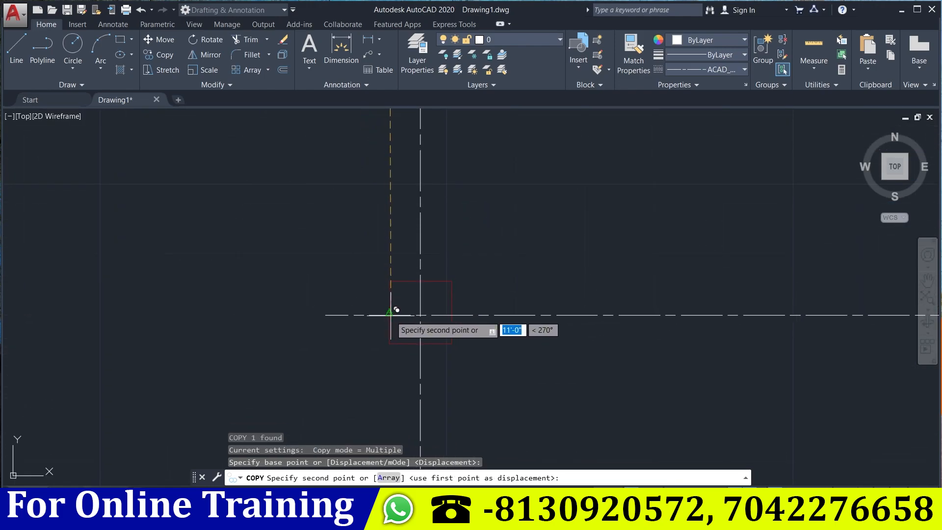
{"action": "left_click", "coordinate": [389, 311]}
{"action": "scroll", "coordinate": [347, 373], "scroll_direction": "up", "scroll_amount": 3}
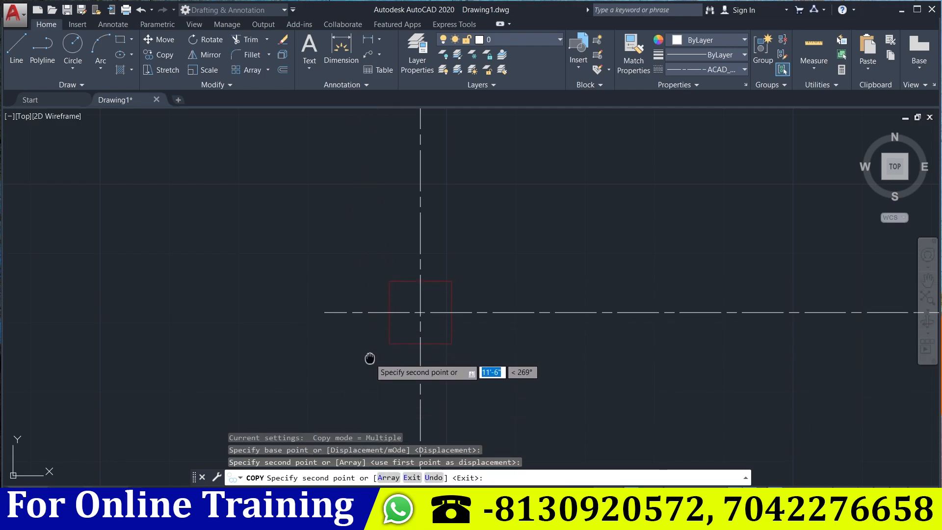
Place another copy of the horizontal gridline through the centre of the third row of columns.
{"action": "middle_click_drag", "start_coordinate": [342, 363], "coordinate": [334, 114]}
{"action": "middle_click_drag", "start_coordinate": [328, 378], "coordinate": [322, 152]}
{"action": "middle_click_drag", "start_coordinate": [325, 333], "coordinate": [349, 138]}
{"action": "middle_click_drag", "start_coordinate": [357, 344], "coordinate": [354, 185]}
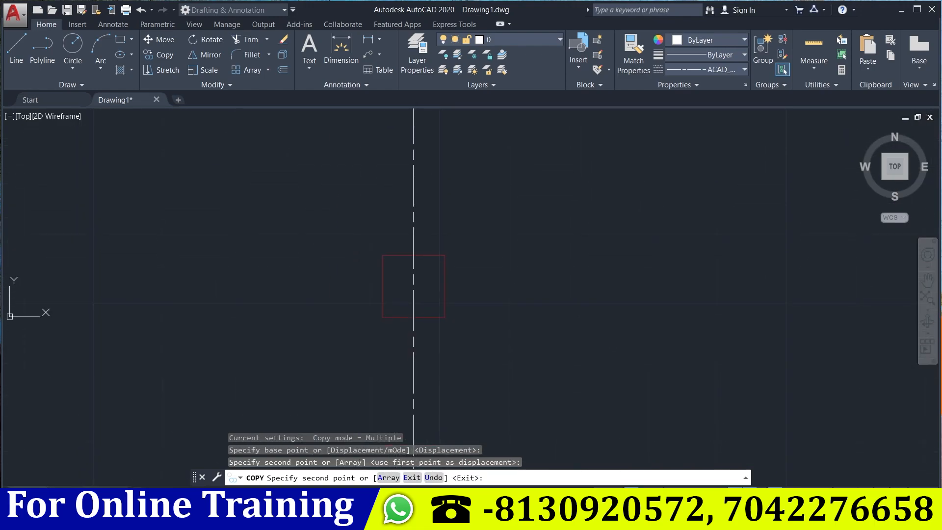
{"action": "left_click", "coordinate": [382, 286]}
Place the last copy of the horizontal gridline through the bottom row of columns and finish copying.
{"action": "mouse_move", "coordinate": [354, 359]}
{"action": "middle_mouse_down"}
{"action": "mouse_move", "coordinate": [346, 159]}
{"action": "mouse_move", "coordinate": [312, 187]}
{"action": "mouse_move", "coordinate": [326, 245]}
{"action": "mouse_move", "coordinate": [341, 252]}
{"action": "mouse_move", "coordinate": [357, 200]}
{"action": "middle_mouse_up"}
{"action": "middle_click_drag", "start_coordinate": [366, 324], "coordinate": [339, 142]}
{"action": "middle_click_drag", "start_coordinate": [329, 392], "coordinate": [335, 278]}
{"action": "middle_click_drag", "start_coordinate": [342, 324], "coordinate": [337, 278]}
{"action": "left_click", "coordinate": [367, 328]}
{"action": "scroll", "coordinate": [343, 314], "scroll_direction": "down", "scroll_amount": 3}
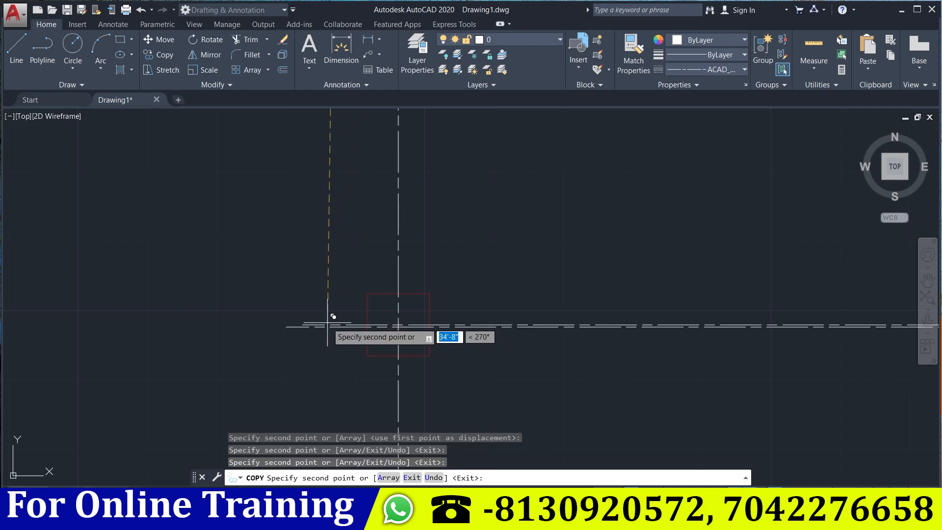
{"action": "key", "text": "Escape"}
{"action": "scroll", "coordinate": [328, 310], "scroll_direction": "down", "scroll_amount": 5}
{"action": "scroll", "coordinate": [393, 304], "scroll_direction": "up", "scroll_amount": 3}
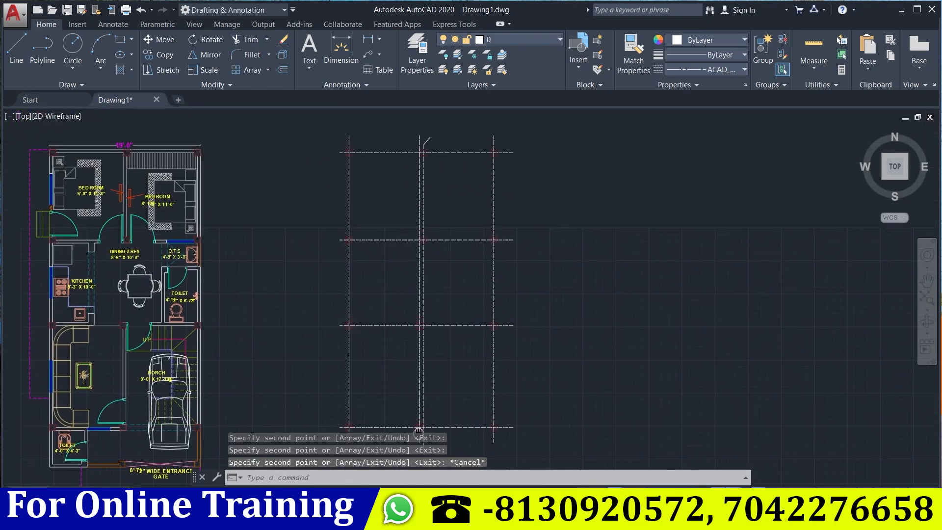
Add the multiline text "A" just above the top end of the left vertical gridline.
{"action": "middle_click_drag", "start_coordinate": [408, 271], "coordinate": [420, 374]}
{"action": "middle_click_drag", "start_coordinate": [385, 261], "coordinate": [391, 348]}
{"action": "middle_click_drag", "start_coordinate": [408, 307], "coordinate": [399, 269]}
{"action": "scroll", "coordinate": [389, 280], "scroll_direction": "up", "scroll_amount": 3}
{"action": "scroll", "coordinate": [389, 280], "scroll_direction": "up", "scroll_amount": 2}
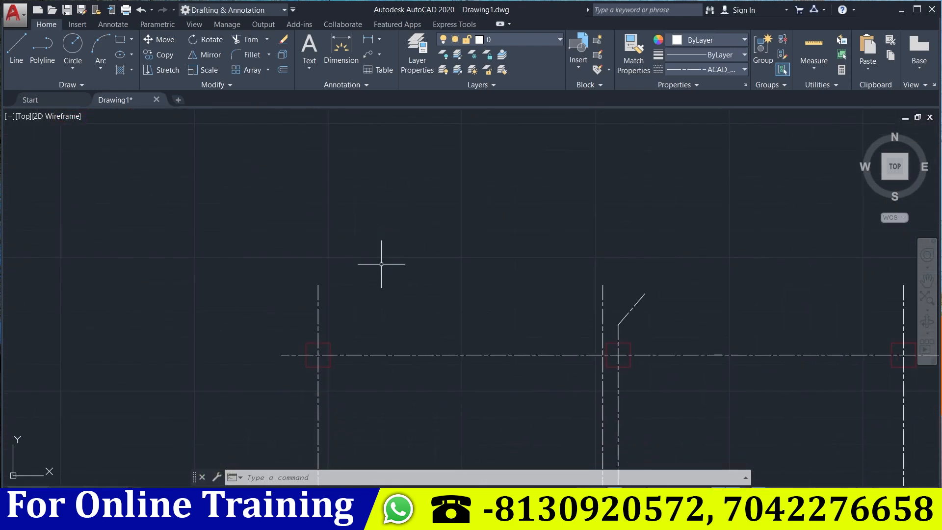
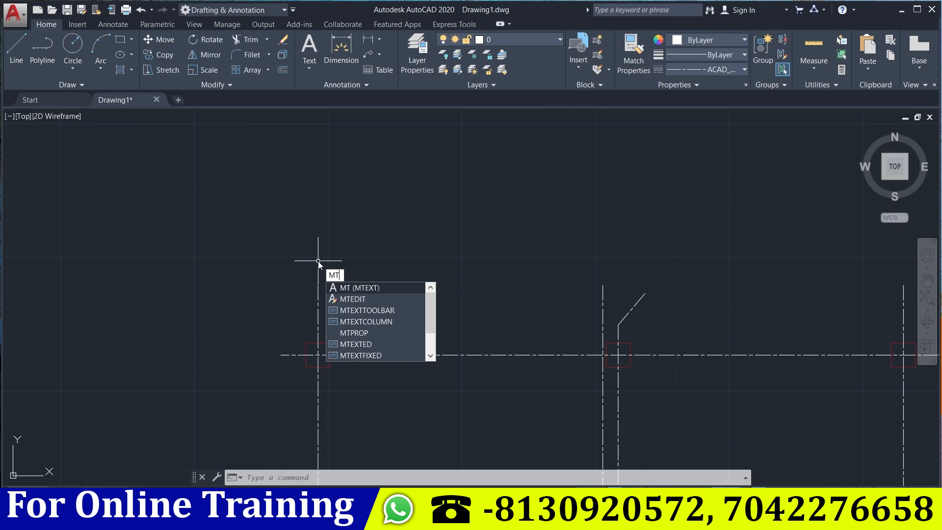
{"action": "left_click", "coordinate": [365, 289]}
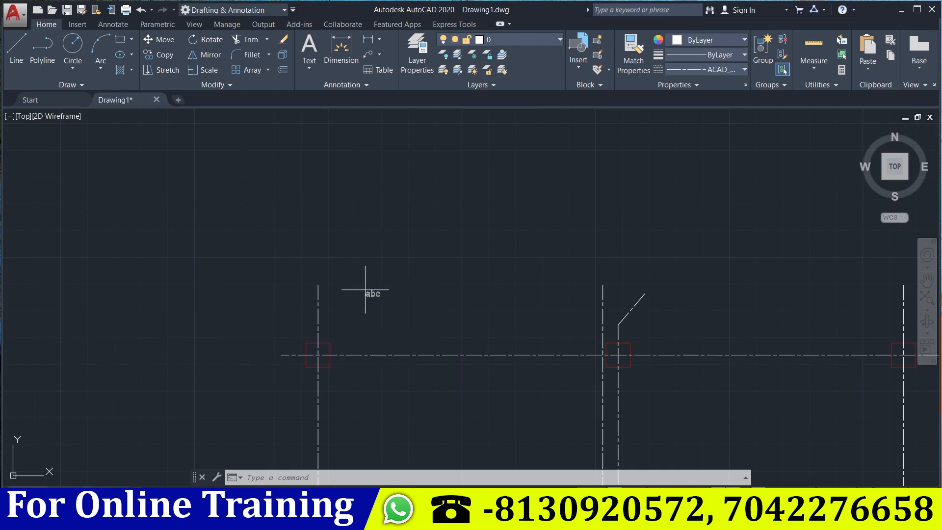
{"action": "left_click", "coordinate": [317, 241]}
{"action": "left_click", "coordinate": [412, 264]}
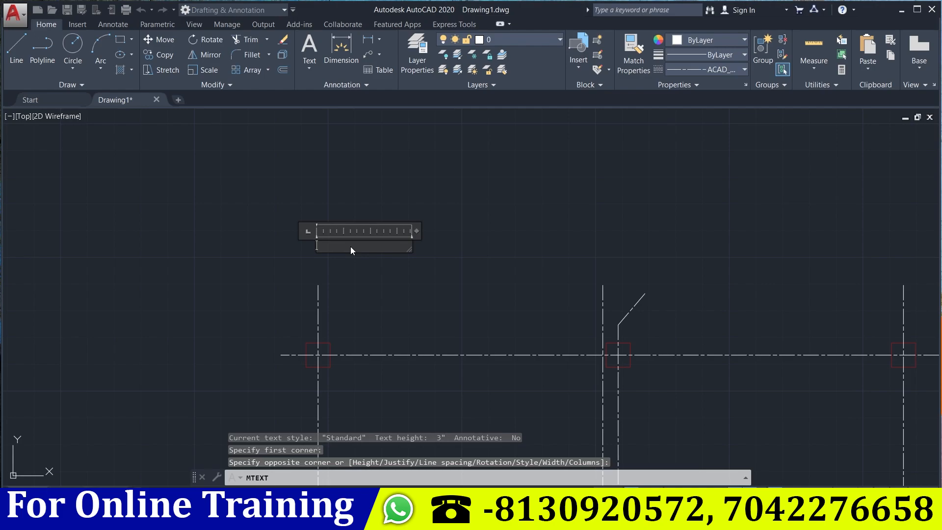
{"action": "type", "text": "A"}
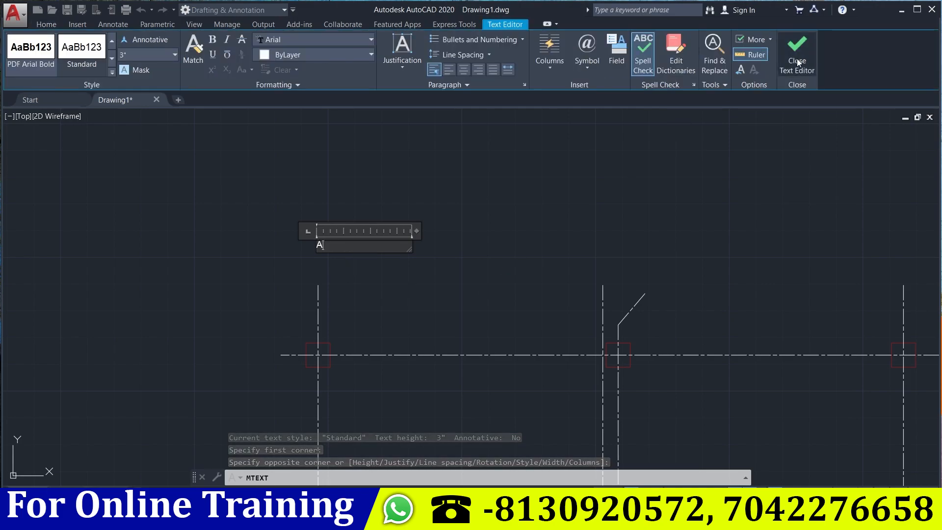
{"action": "left_click", "coordinate": [796, 60]}
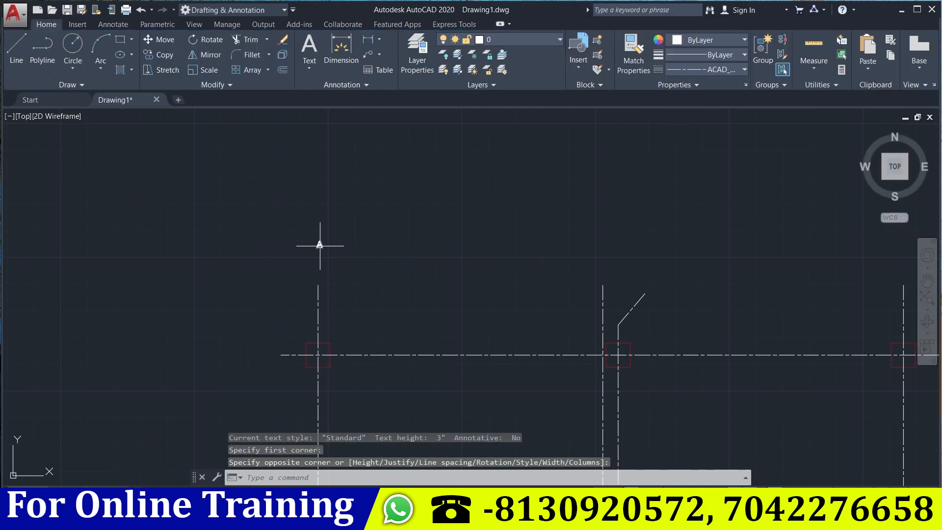
Move the letter A straight down so it sits close to the top end of the left vertical gridline.
{"action": "left_click", "coordinate": [338, 273]}
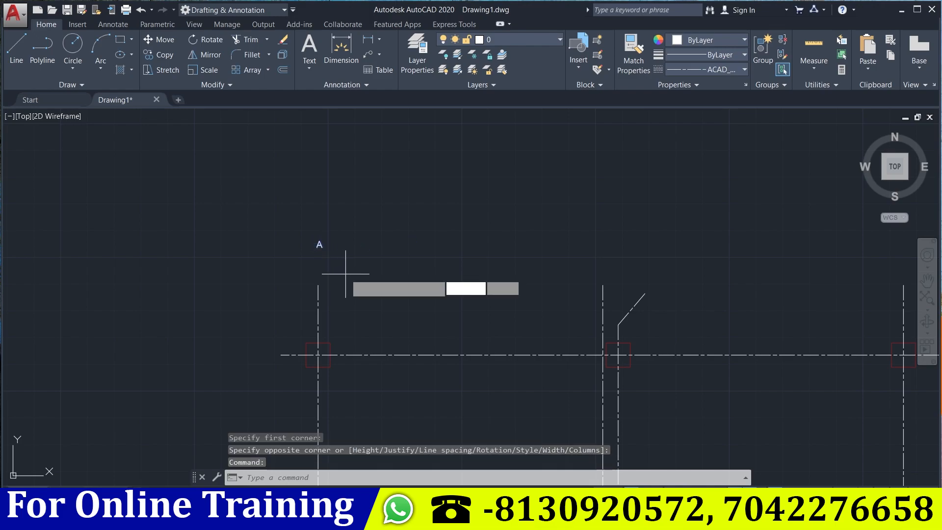
{"action": "left_click", "coordinate": [320, 244]}
{"action": "type", "text": "m"}
{"action": "key", "text": "Return"}
{"action": "left_click", "coordinate": [320, 245]}
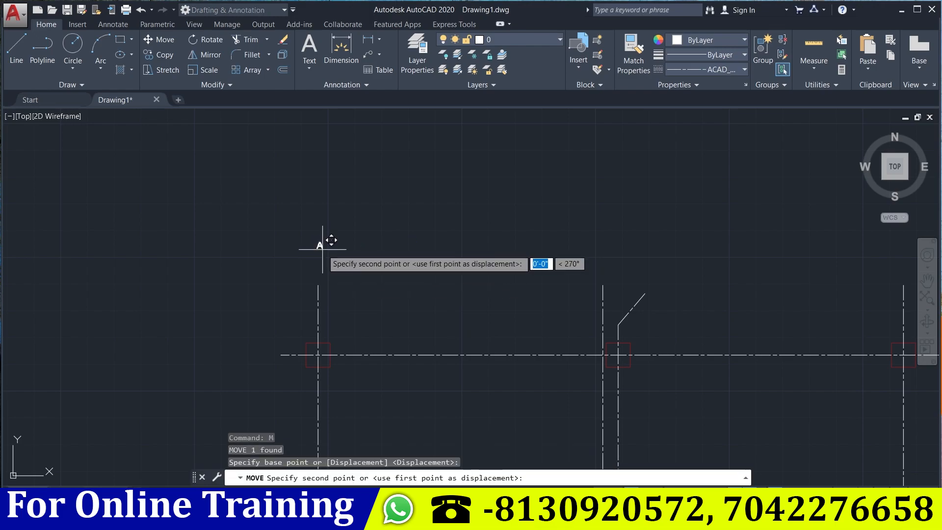
{"action": "left_click", "coordinate": [321, 273]}
Scale the letter A up to a text height of 6", using a base point at the letter.
{"action": "left_click", "coordinate": [317, 273]}
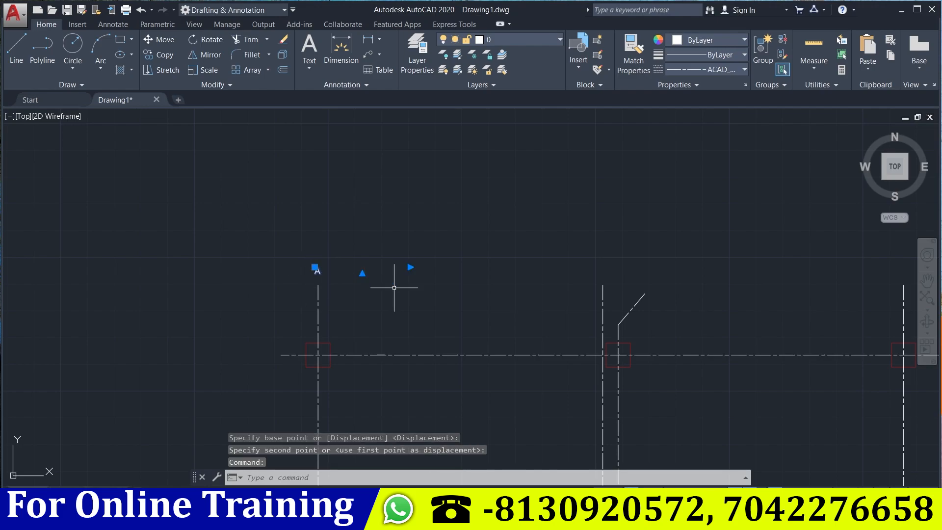
{"action": "type", "text": "sc"}
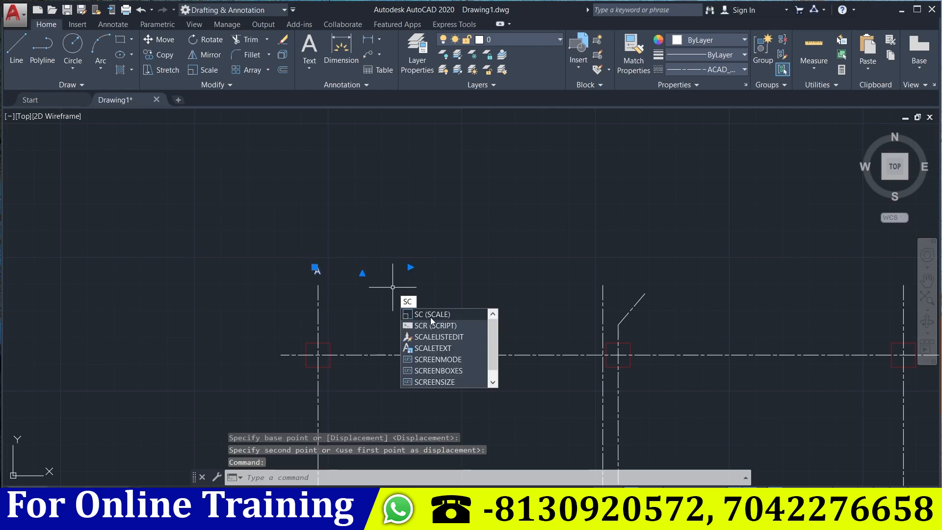
{"action": "key", "text": "Return"}
{"action": "left_click", "coordinate": [319, 274]}
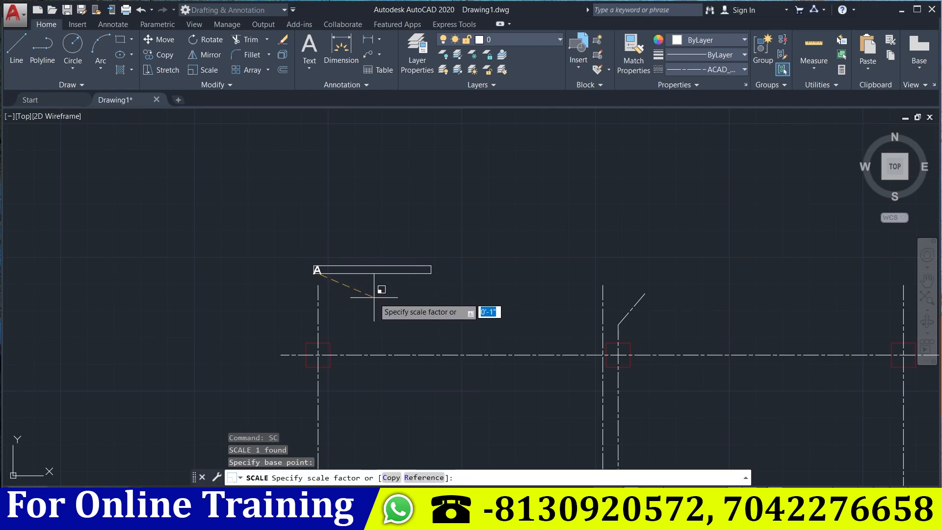
{"action": "left_click", "coordinate": [424, 316]}
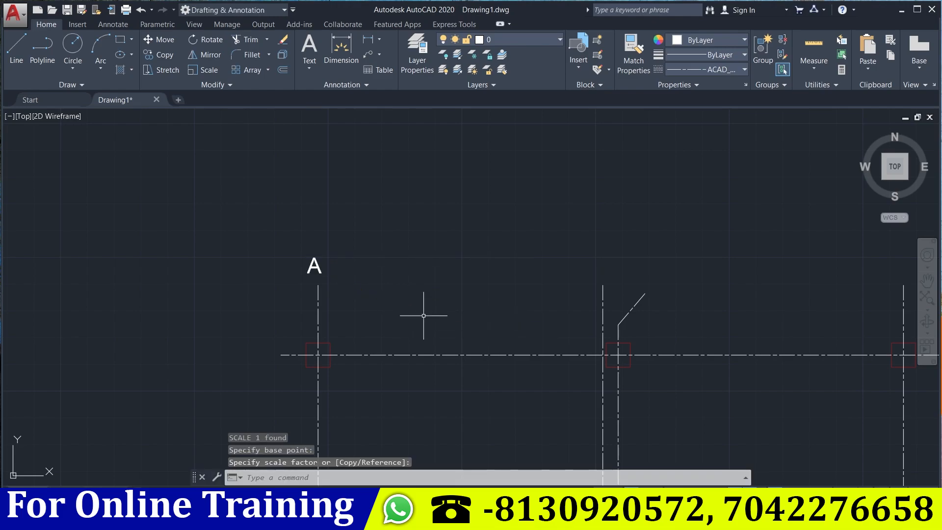
Copy the letter A to the top ends of the second, the bent and the right vertical gridlines.
{"action": "left_click", "coordinate": [314, 265]}
{"action": "type", "text": "co"}
{"action": "key", "text": "Return"}
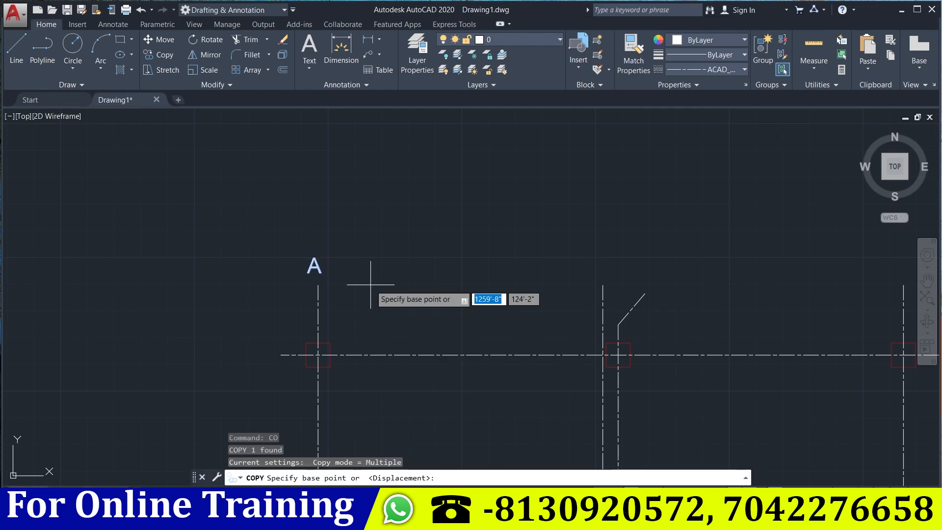
{"action": "left_click", "coordinate": [320, 261]}
{"action": "middle_click_drag", "start_coordinate": [590, 289], "coordinate": [439, 285]}
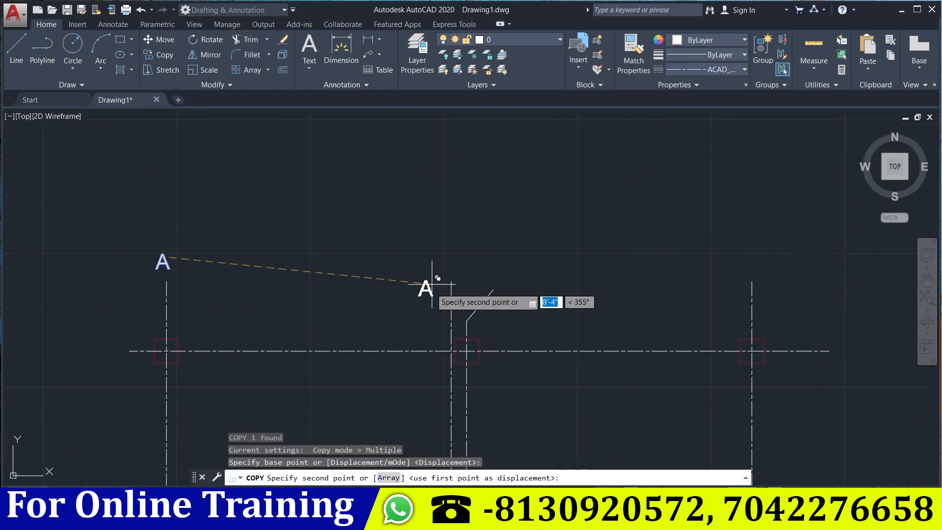
{"action": "left_click", "coordinate": [455, 255]}
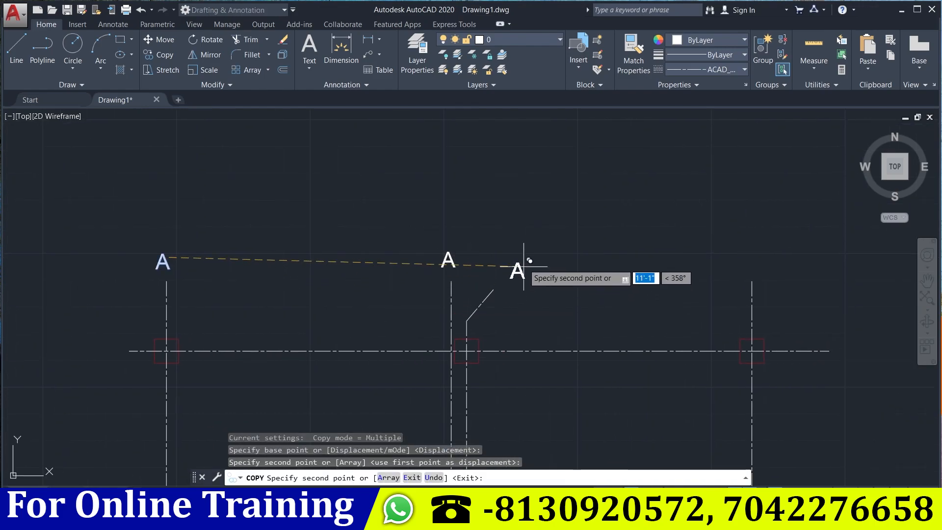
{"action": "left_click", "coordinate": [502, 254]}
{"action": "middle_click_drag", "start_coordinate": [560, 296], "coordinate": [364, 258]}
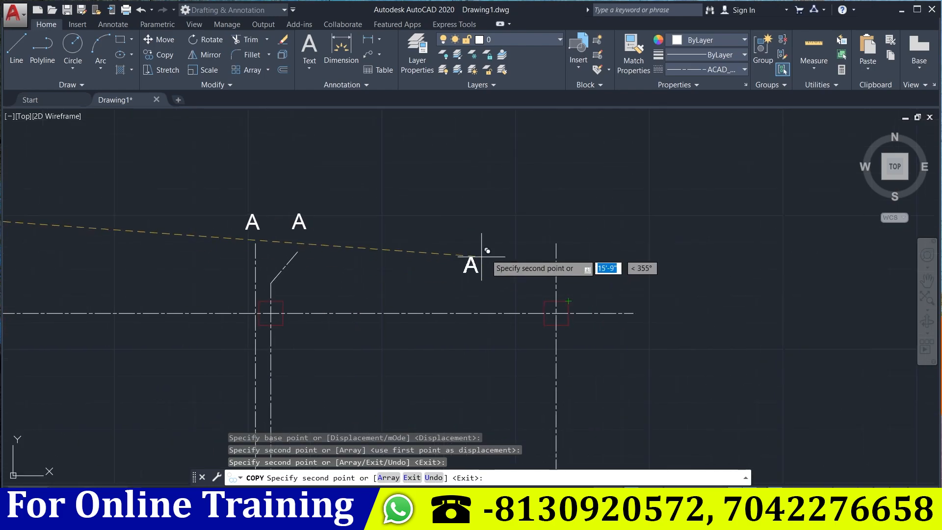
{"action": "left_click", "coordinate": [561, 220]}
Place further copies of the letter A at the right ends of the four horizontal gridlines and finish copying.
{"action": "middle_click_drag", "start_coordinate": [693, 299], "coordinate": [543, 248]}
{"action": "left_click", "coordinate": [506, 254]}
{"action": "mouse_move", "coordinate": [501, 319]}
{"action": "middle_mouse_down"}
{"action": "mouse_move", "coordinate": [501, 206]}
{"action": "mouse_move", "coordinate": [495, 277]}
{"action": "middle_mouse_up"}
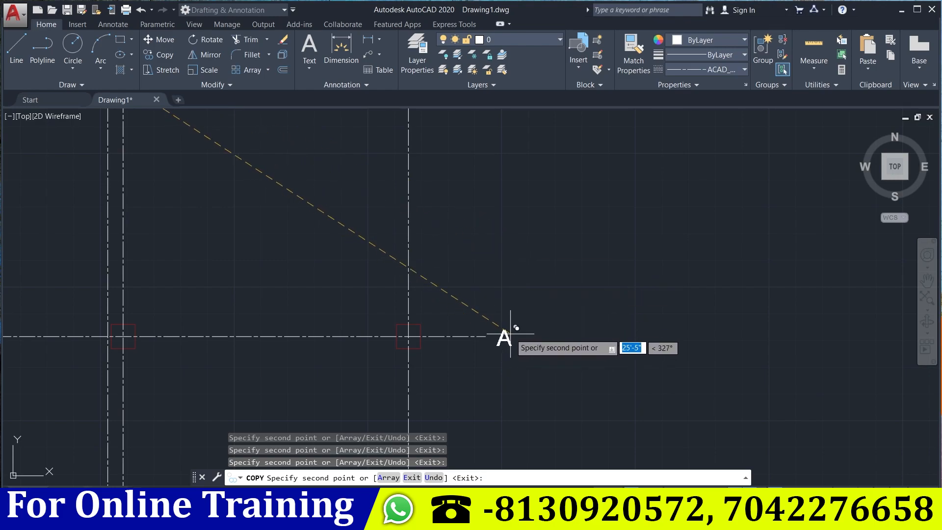
{"action": "mouse_move", "coordinate": [511, 334]}
{"action": "middle_mouse_down"}
{"action": "mouse_move", "coordinate": [497, 181]}
{"action": "mouse_move", "coordinate": [520, 219]}
{"action": "mouse_move", "coordinate": [520, 356]}
{"action": "middle_mouse_up"}
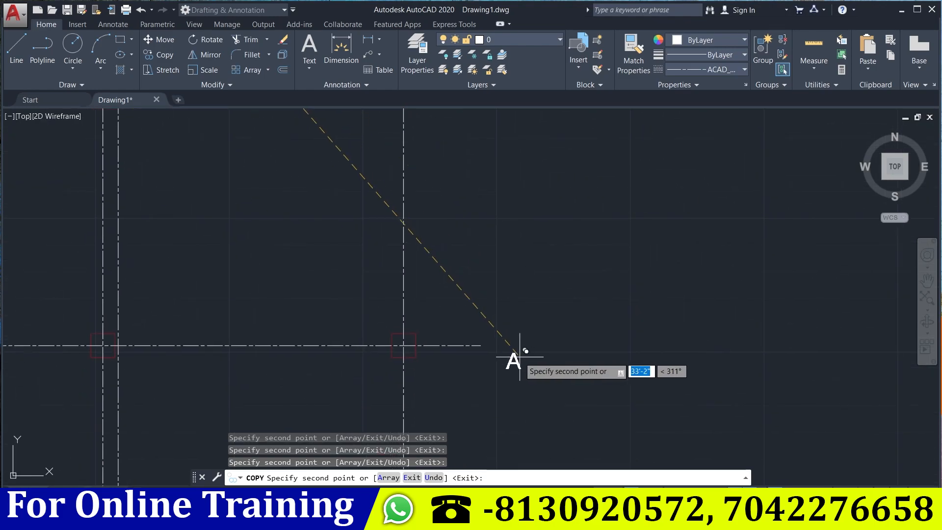
{"action": "mouse_move", "coordinate": [502, 414]}
{"action": "middle_mouse_down"}
{"action": "mouse_move", "coordinate": [536, 270]}
{"action": "mouse_move", "coordinate": [525, 218]}
{"action": "mouse_move", "coordinate": [538, 230]}
{"action": "middle_mouse_up"}
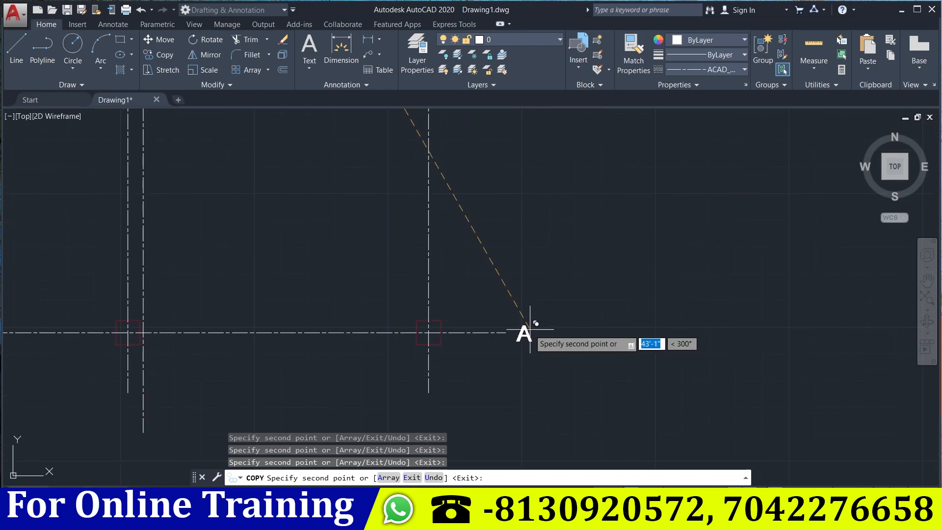
{"action": "key", "text": "Escape"}
{"action": "key", "text": "Escape"}
{"action": "key", "text": "Escape"}
Change the copied letters above the second, bent and right vertical gridlines to B, C and D.
{"action": "scroll", "coordinate": [373, 336], "scroll_direction": "down", "scroll_amount": 4}
{"action": "middle_click_drag", "start_coordinate": [363, 337], "coordinate": [512, 522]}
{"action": "scroll", "coordinate": [405, 219], "scroll_direction": "up", "scroll_amount": 3}
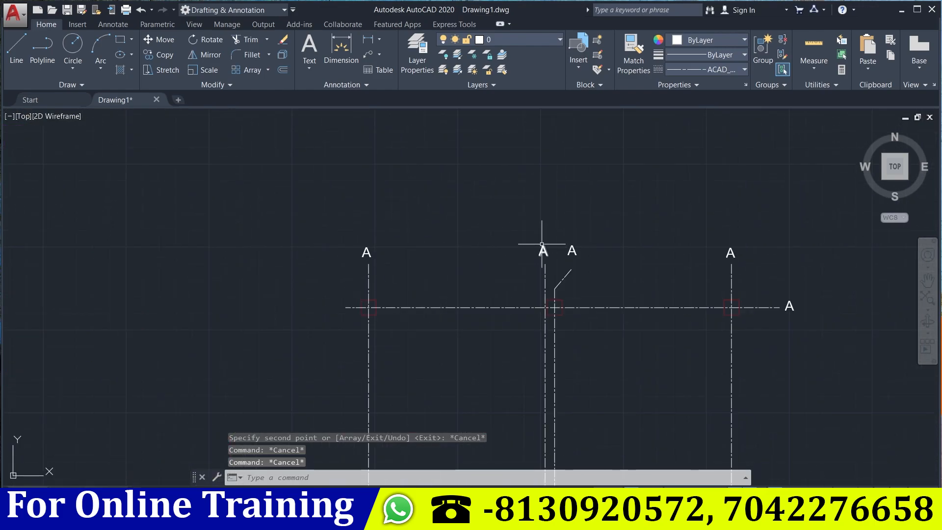
{"action": "double_click", "coordinate": [543, 250]}
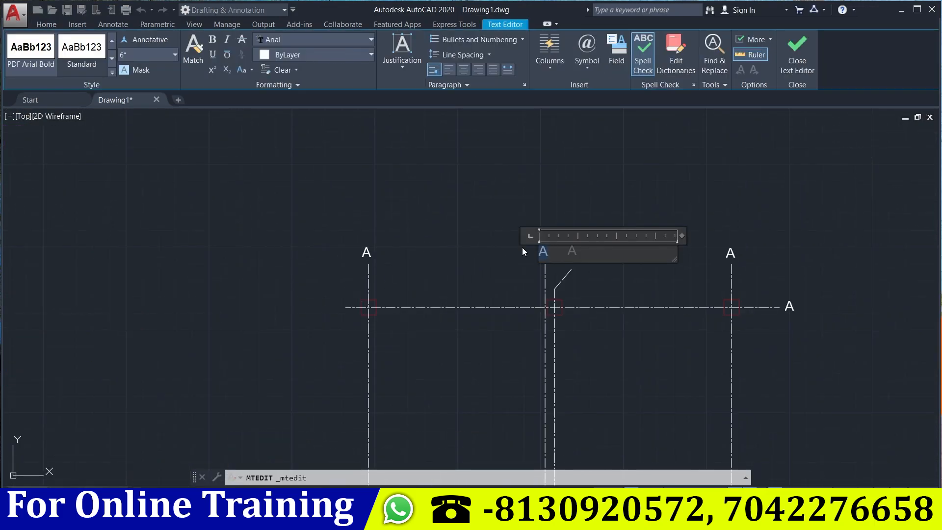
{"action": "type", "text": "B"}
{"action": "left_click", "coordinate": [801, 60]}
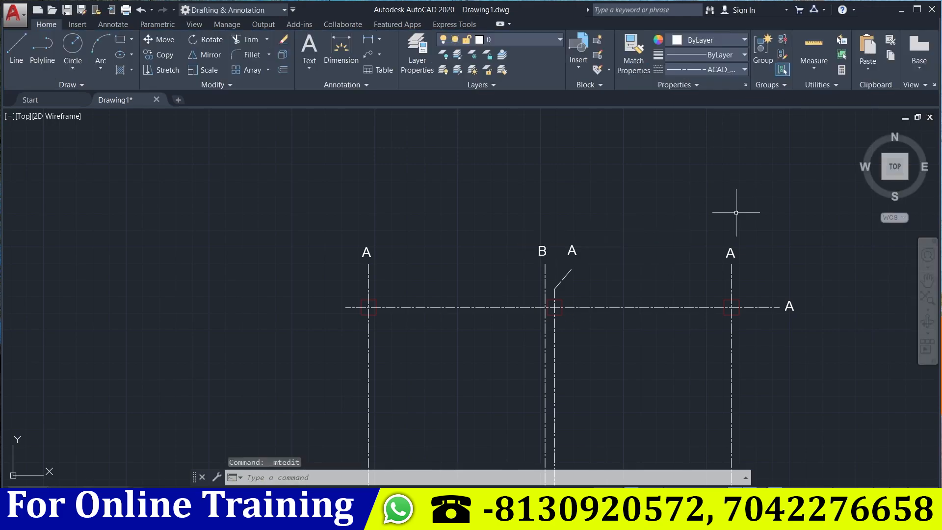
{"action": "middle_click_drag", "start_coordinate": [613, 265], "coordinate": [459, 271]}
{"action": "double_click", "coordinate": [446, 259]}
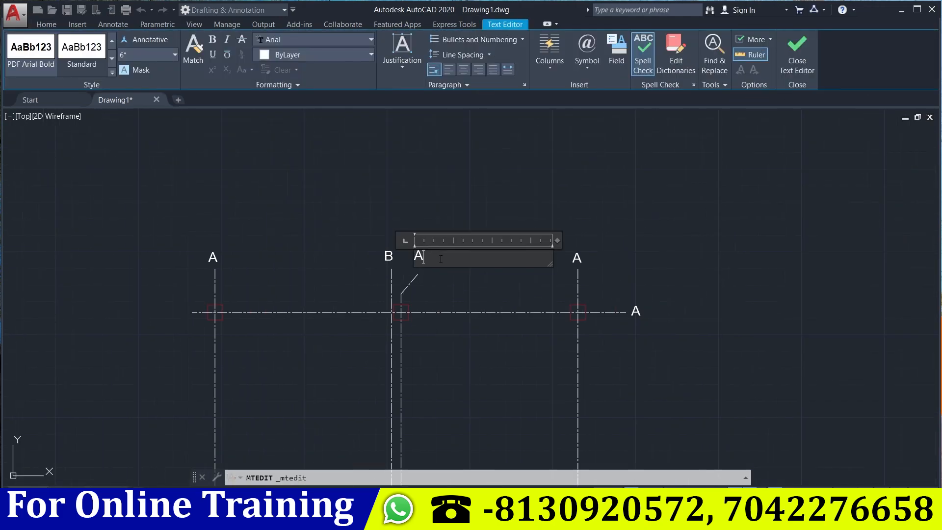
{"action": "left_click", "coordinate": [783, 68]}
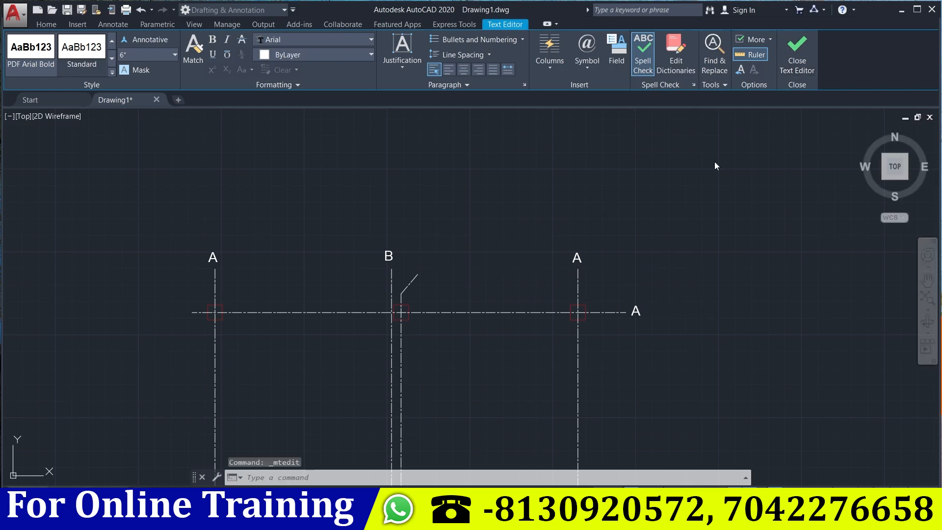
{"action": "middle_click_drag", "start_coordinate": [620, 257], "coordinate": [519, 269]}
{"action": "double_click", "coordinate": [477, 268]}
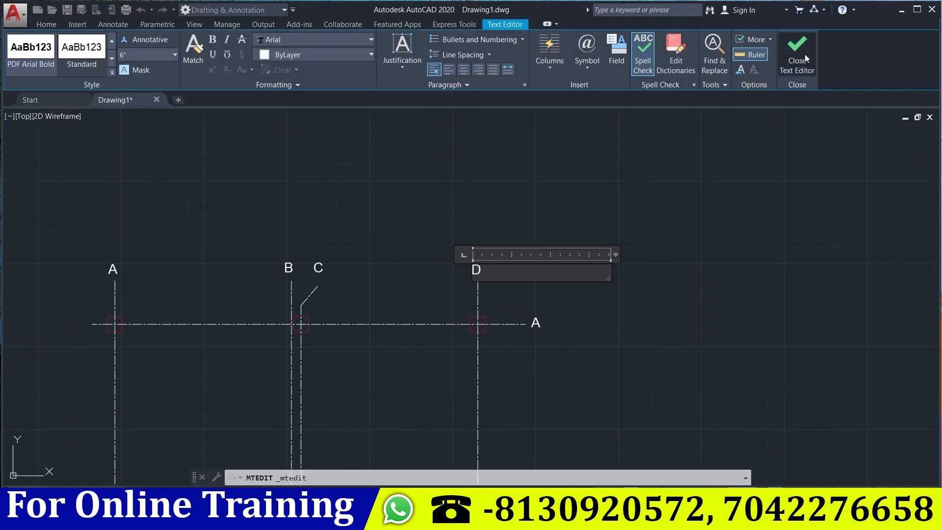
{"action": "left_click", "coordinate": [805, 59]}
Replace the letters at the right ends of the horizontal gridlines with sequential numbers, starting with 1 at the top row.
{"action": "double_click", "coordinate": [452, 252]}
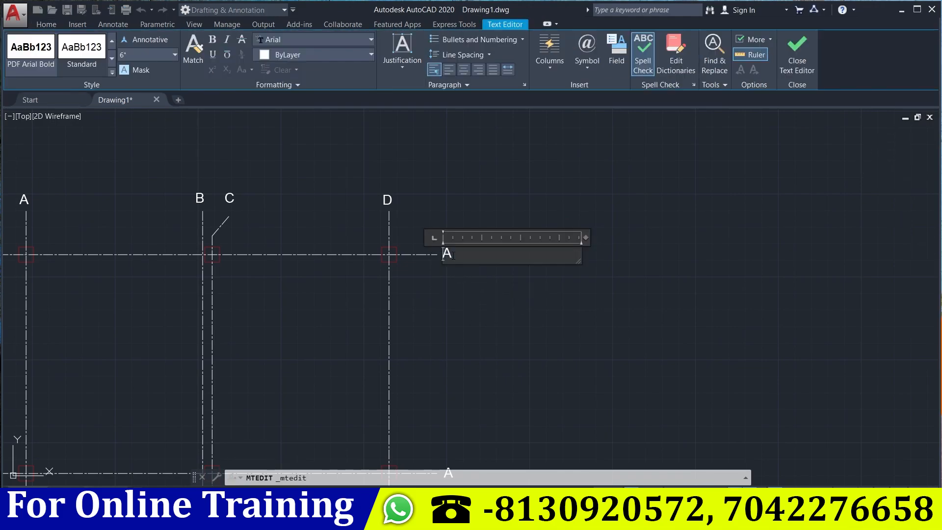
{"action": "type", "text": "1"}
{"action": "left_click", "coordinate": [782, 76]}
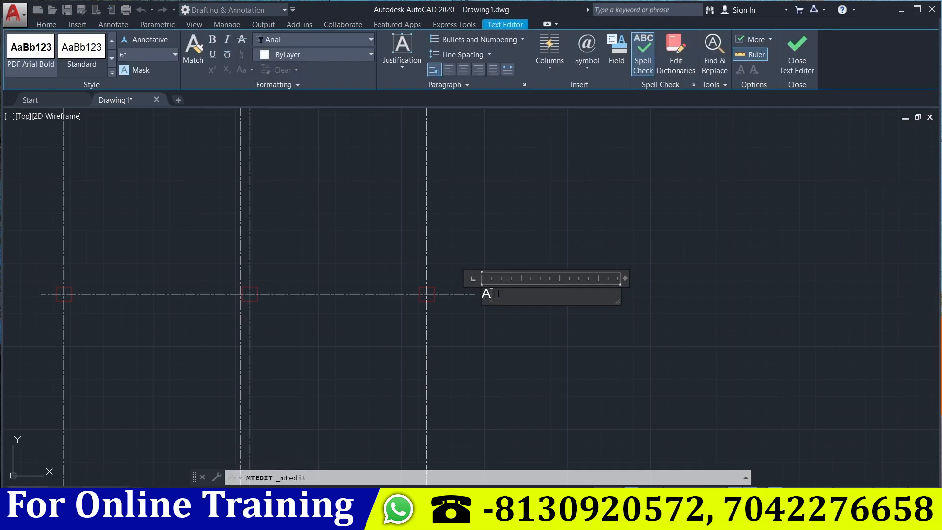
{"action": "left_click", "coordinate": [800, 61]}
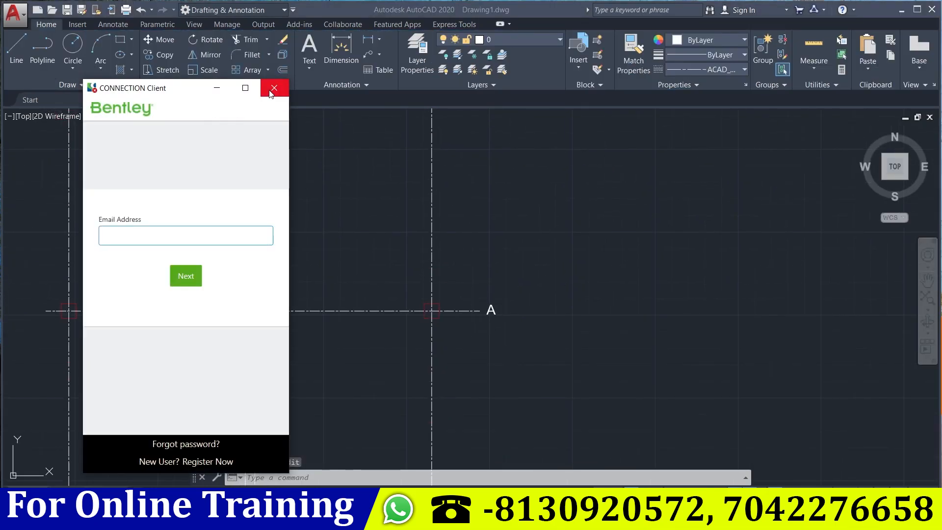
{"action": "left_click", "coordinate": [273, 88]}
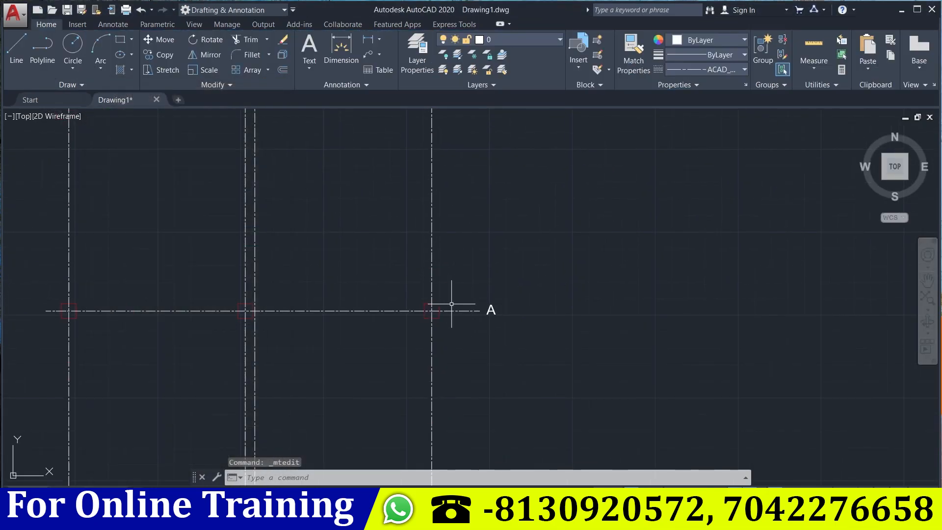
{"action": "double_click", "coordinate": [491, 309]}
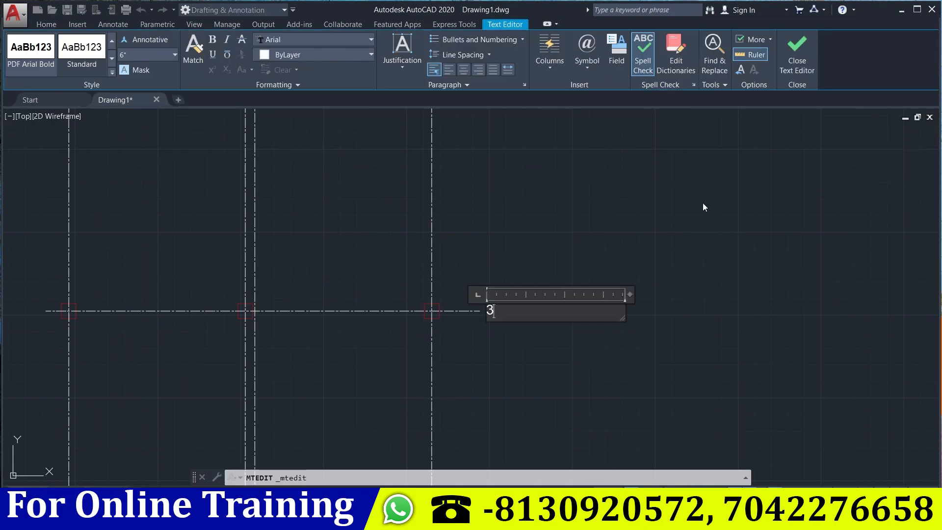
{"action": "left_click", "coordinate": [807, 69]}
{"action": "middle_click_drag", "start_coordinate": [507, 309], "coordinate": [515, 151]}
{"action": "middle_click_drag", "start_coordinate": [520, 280], "coordinate": [511, 223]}
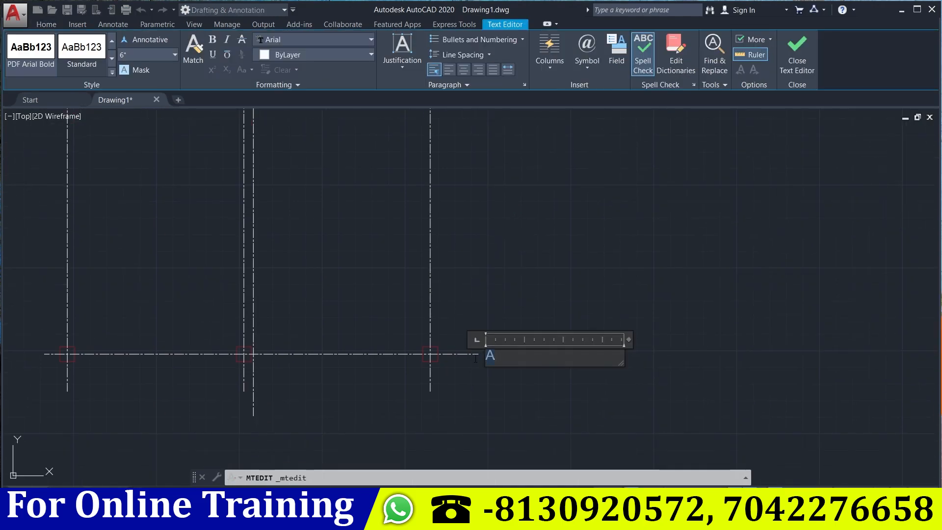
{"action": "left_click", "coordinate": [806, 54]}
{"action": "middle_click_drag", "start_coordinate": [357, 299], "coordinate": [443, 451]}
{"action": "middle_click_drag", "start_coordinate": [286, 233], "coordinate": [450, 496]}
{"action": "middle_click_drag", "start_coordinate": [325, 172], "coordinate": [326, 374]}
{"action": "scroll", "coordinate": [300, 266], "scroll_direction": "up", "scroll_amount": 4}
{"action": "scroll", "coordinate": [299, 273], "scroll_direction": "down", "scroll_amount": 2}
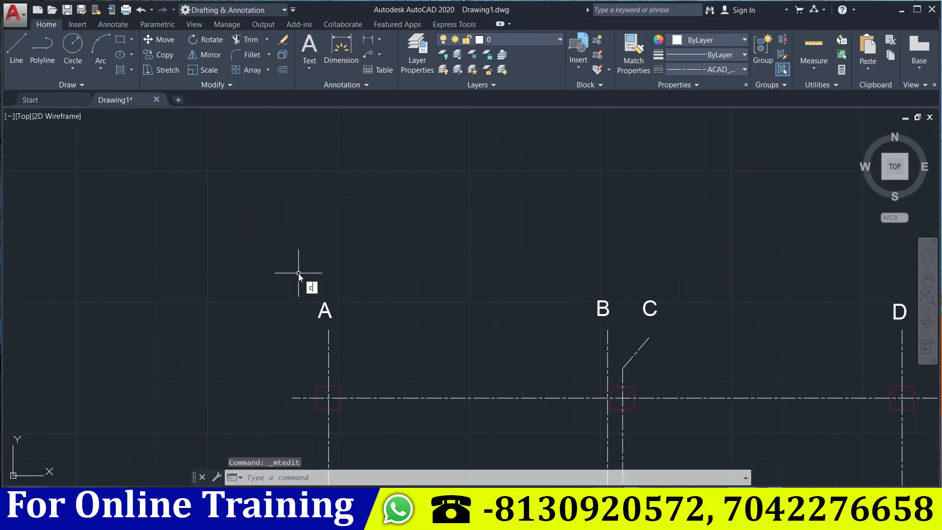
{"action": "type", "text": "c"}
{"action": "key", "text": "Return"}
{"action": "scroll", "coordinate": [334, 319], "scroll_direction": "up", "scroll_amount": 3}
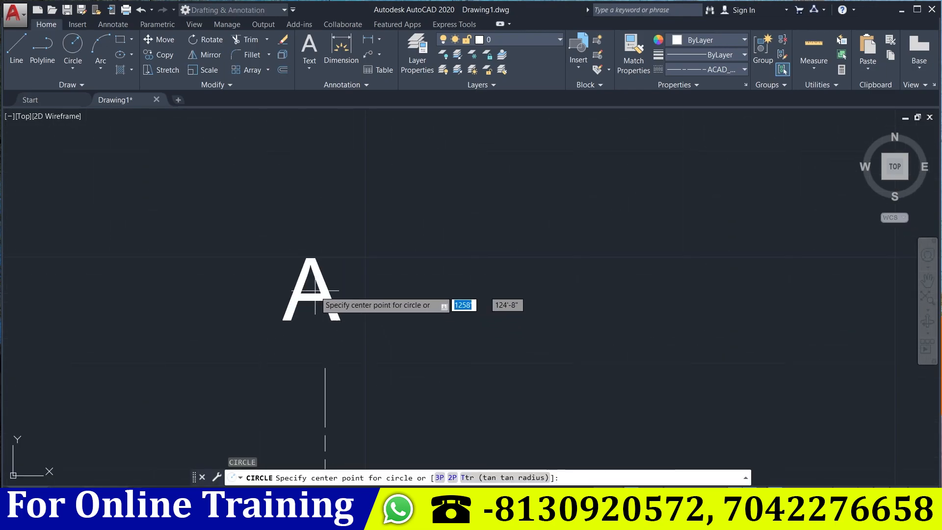
{"action": "left_click", "coordinate": [310, 290]}
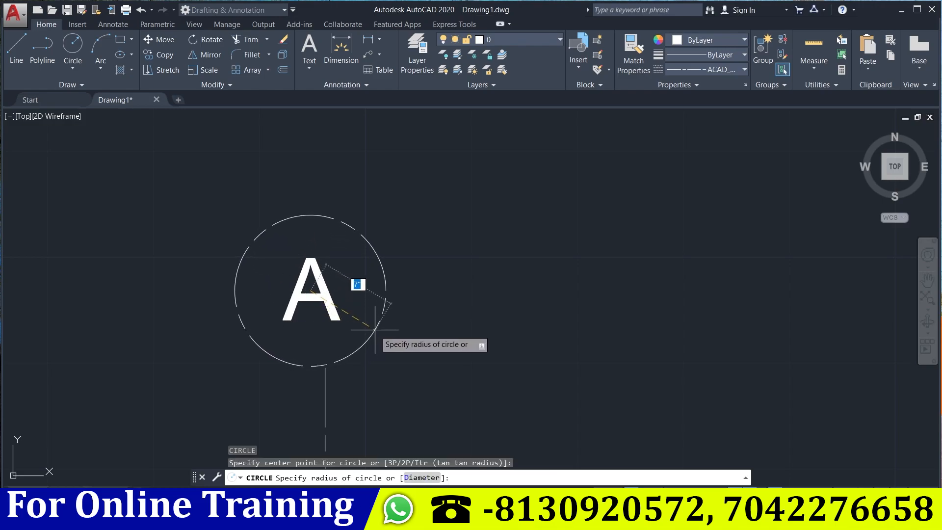
{"action": "key", "text": "Escape"}
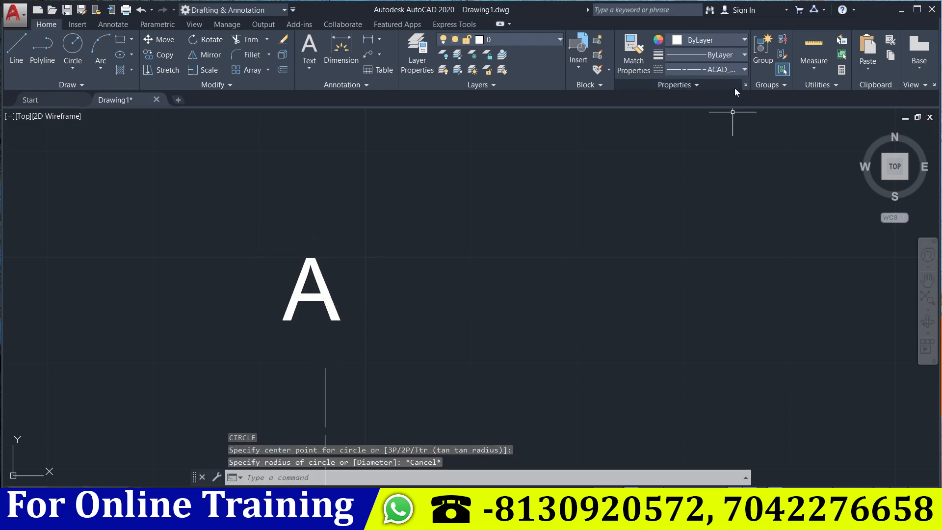
Reset the current linetype to ByLayer and draw a circle around the letter A above the leftmost vertical gridline.
{"action": "left_click", "coordinate": [740, 69]}
{"action": "left_click", "coordinate": [698, 87]}
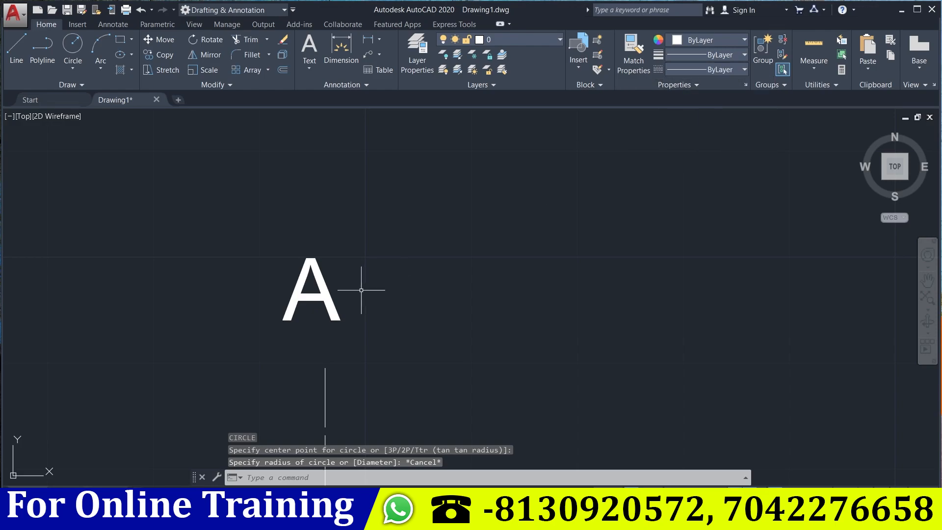
{"action": "type", "text": "c"}
{"action": "key", "text": "Return"}
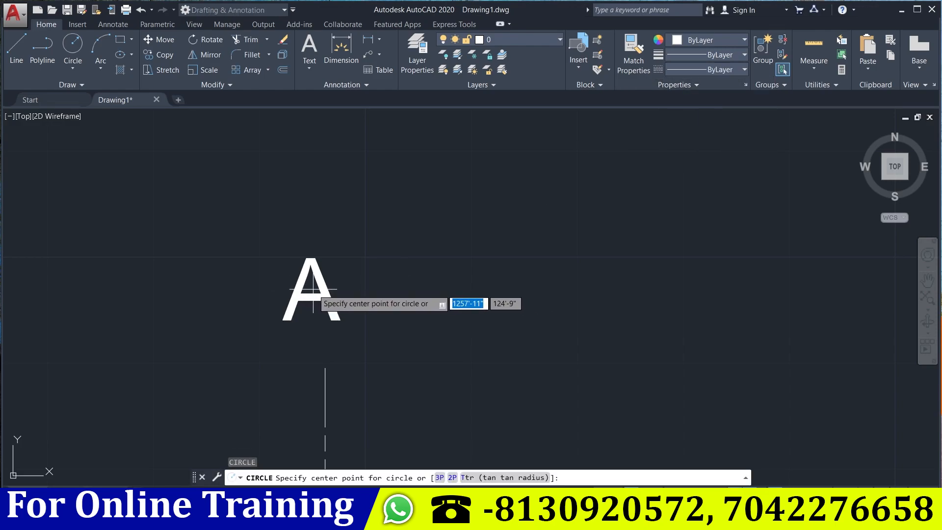
{"action": "left_click", "coordinate": [314, 295]}
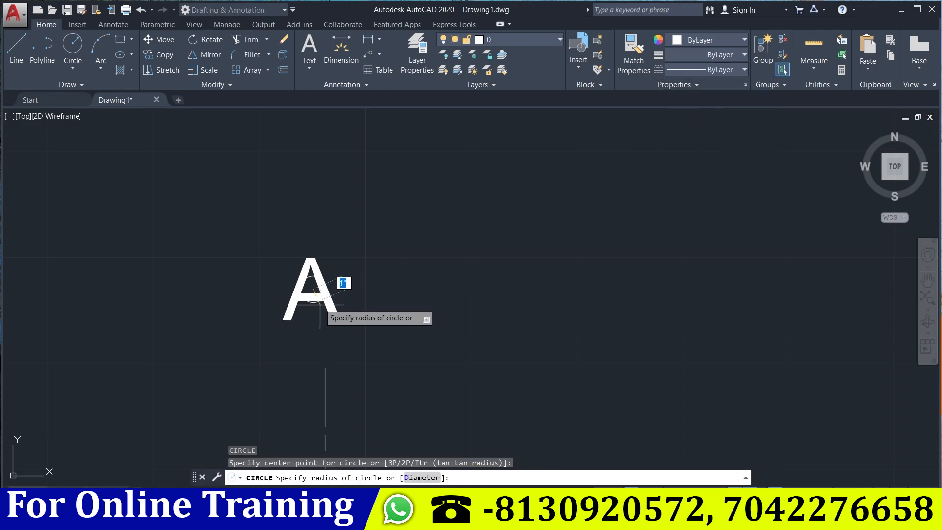
{"action": "left_click", "coordinate": [339, 345]}
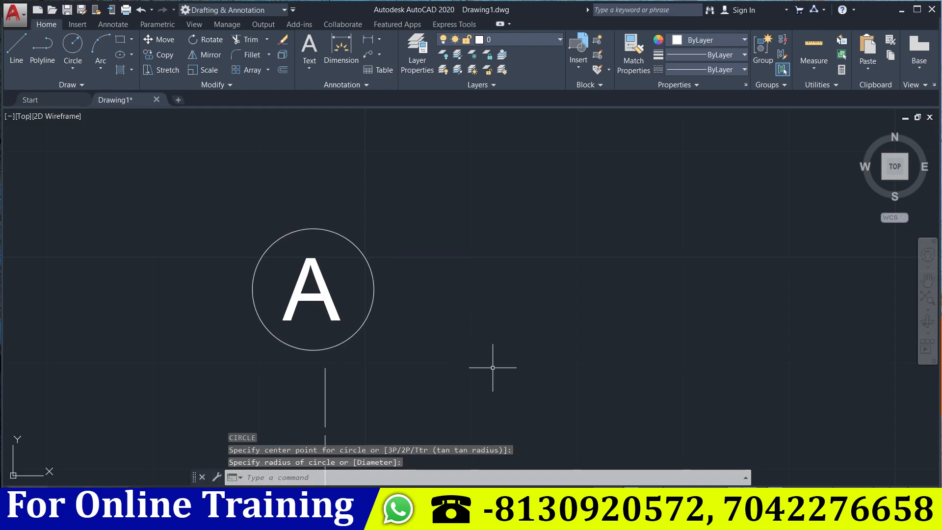
Copy the circle around A from its centre onto the letters B, C and D.
{"action": "middle_click_drag", "start_coordinate": [477, 358], "coordinate": [410, 319]}
{"action": "left_click", "coordinate": [307, 251]}
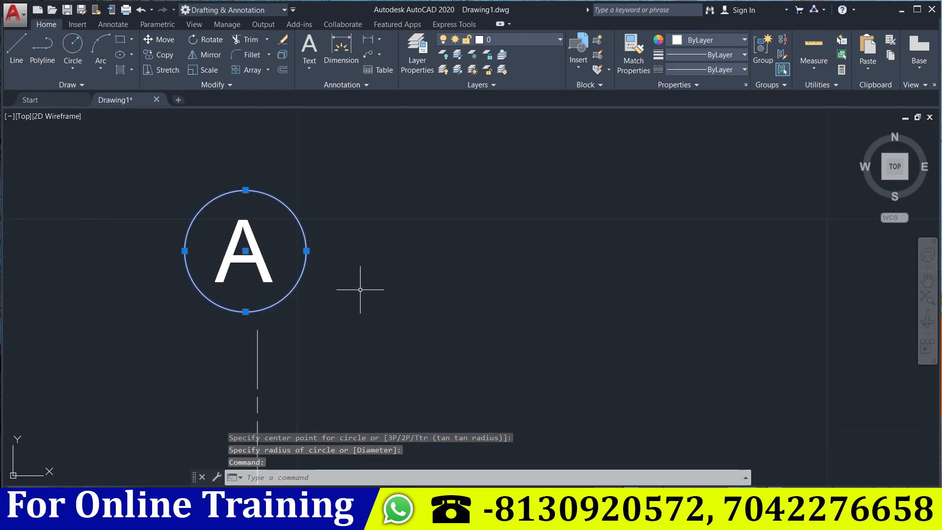
{"action": "type", "text": "co"}
{"action": "key", "text": "Return"}
{"action": "left_click", "coordinate": [245, 251]}
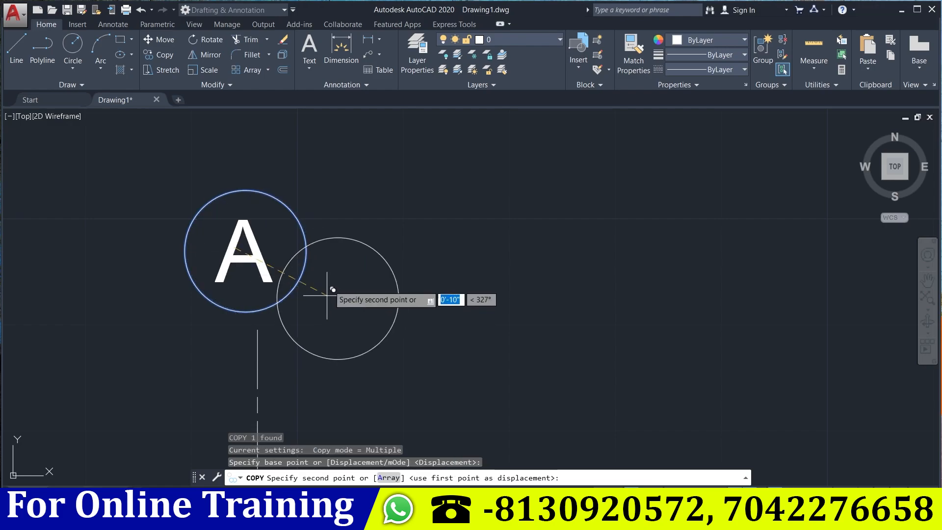
{"action": "scroll", "coordinate": [333, 267], "scroll_direction": "down", "scroll_amount": 4}
{"action": "middle_click_drag", "start_coordinate": [622, 286], "coordinate": [446, 304]}
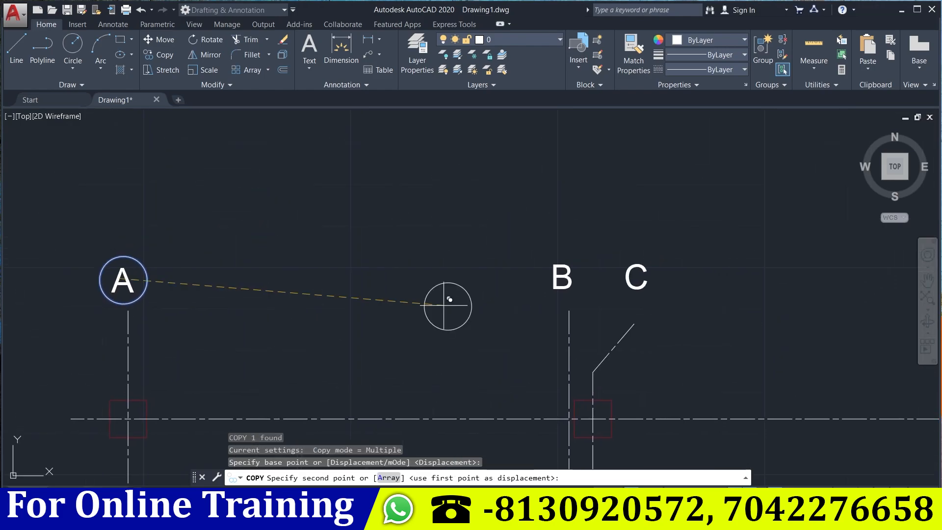
{"action": "left_click", "coordinate": [562, 278]}
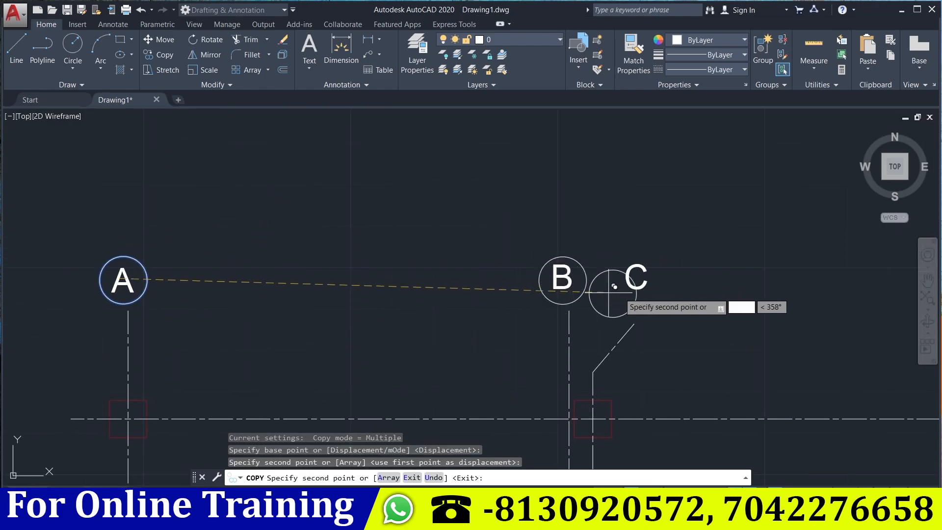
{"action": "left_click", "coordinate": [636, 278]}
{"action": "middle_click_drag", "start_coordinate": [636, 278], "coordinate": [253, 282]}
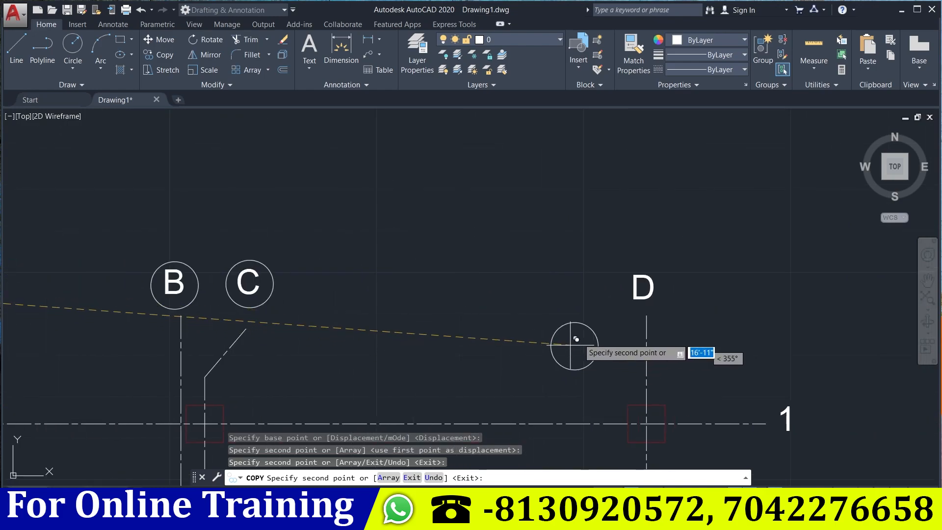
{"action": "left_click", "coordinate": [644, 287]}
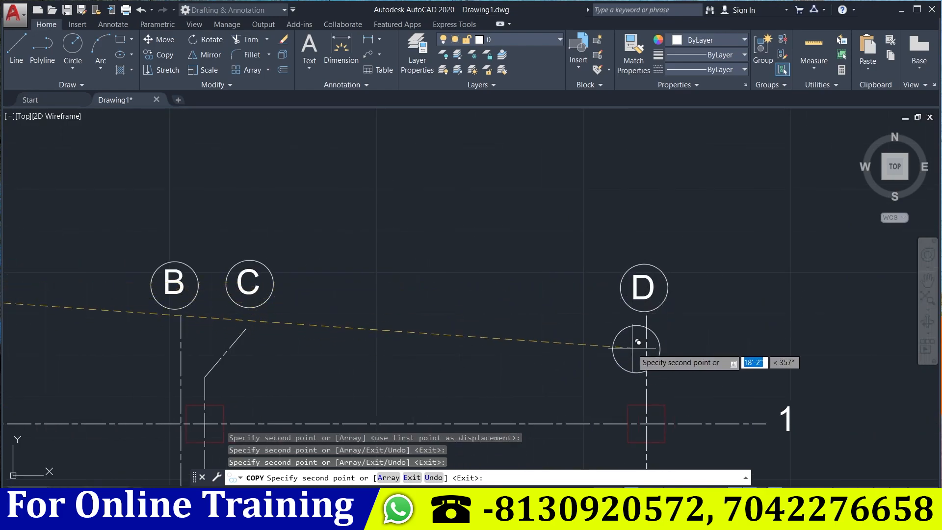
Place further copies of the circle around the row numbers 1, 2, 3 and 4, and finish copying.
{"action": "middle_click_drag", "start_coordinate": [635, 339], "coordinate": [471, 262]}
{"action": "left_click", "coordinate": [621, 342]}
{"action": "scroll", "coordinate": [608, 408], "scroll_direction": "down", "scroll_amount": 2}
{"action": "mouse_move", "coordinate": [608, 393]}
{"action": "middle_mouse_down"}
{"action": "mouse_move", "coordinate": [582, 228]}
{"action": "mouse_move", "coordinate": [585, 174]}
{"action": "middle_mouse_up"}
{"action": "middle_click_drag", "start_coordinate": [578, 360], "coordinate": [559, 146]}
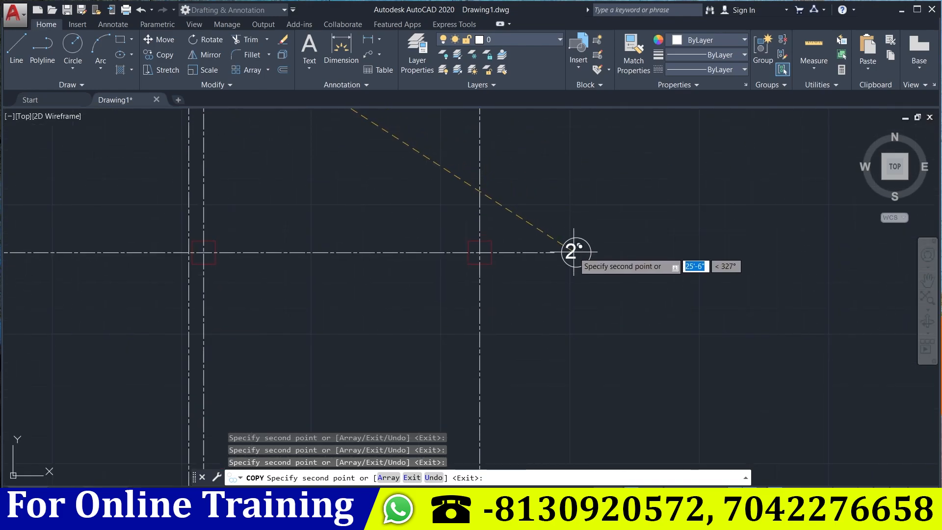
{"action": "left_click", "coordinate": [569, 251]}
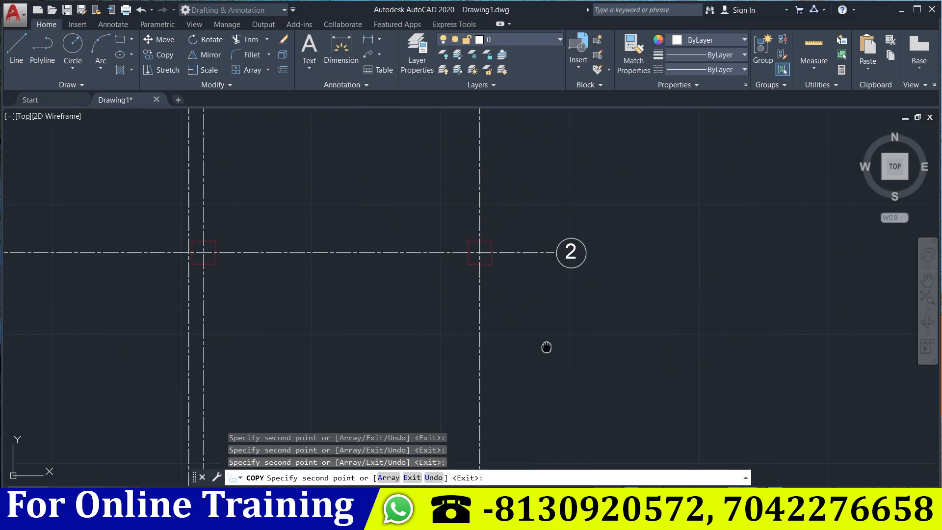
{"action": "middle_click_drag", "start_coordinate": [546, 347], "coordinate": [538, 288]}
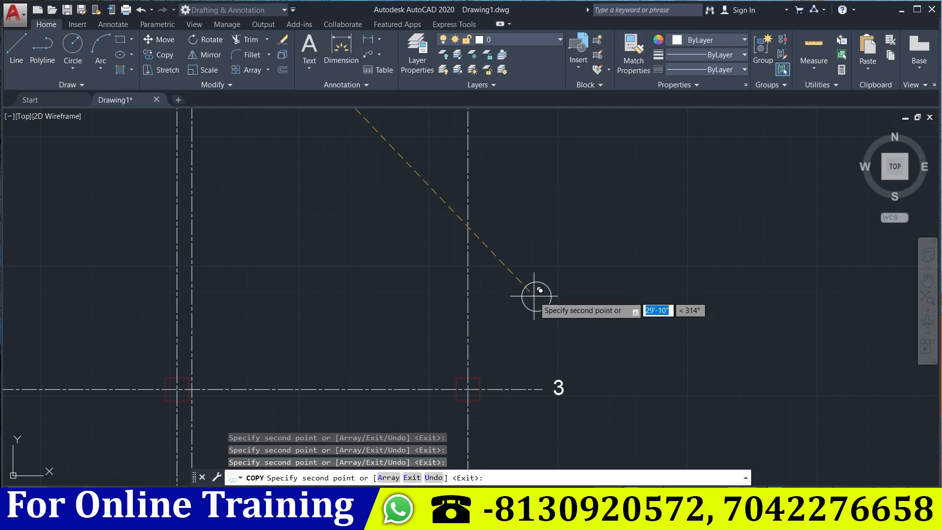
{"action": "left_click", "coordinate": [556, 386]}
{"action": "middle_click_drag", "start_coordinate": [543, 418], "coordinate": [527, 211]}
{"action": "middle_click_drag", "start_coordinate": [548, 372], "coordinate": [516, 142]}
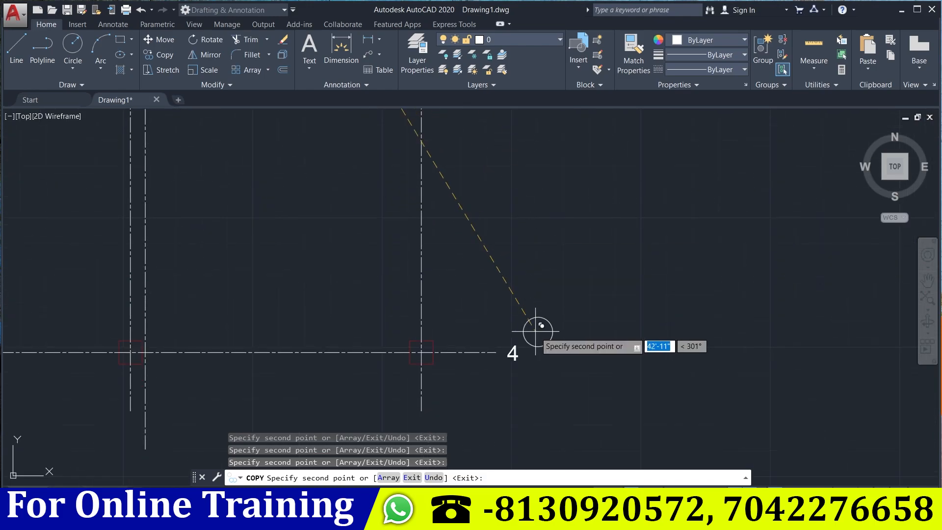
{"action": "left_click", "coordinate": [512, 353]}
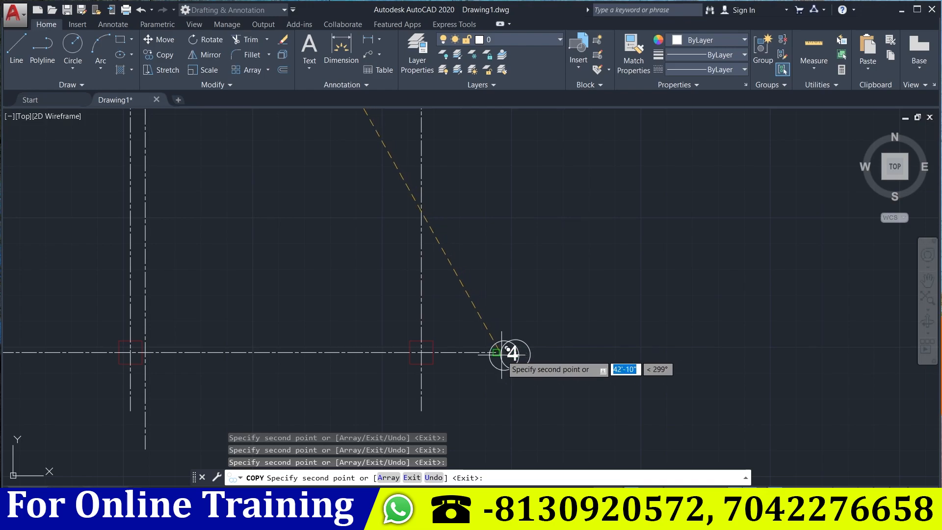
{"action": "key", "text": "Escape"}
Add a linear dimension between gridlines A and B, placed just above horizontal gridline 1.
{"action": "scroll", "coordinate": [543, 355], "scroll_direction": "down", "scroll_amount": 5}
{"action": "middle_click_drag", "start_coordinate": [572, 355], "coordinate": [522, 380]}
{"action": "middle_click_drag", "start_coordinate": [369, 327], "coordinate": [403, 461]}
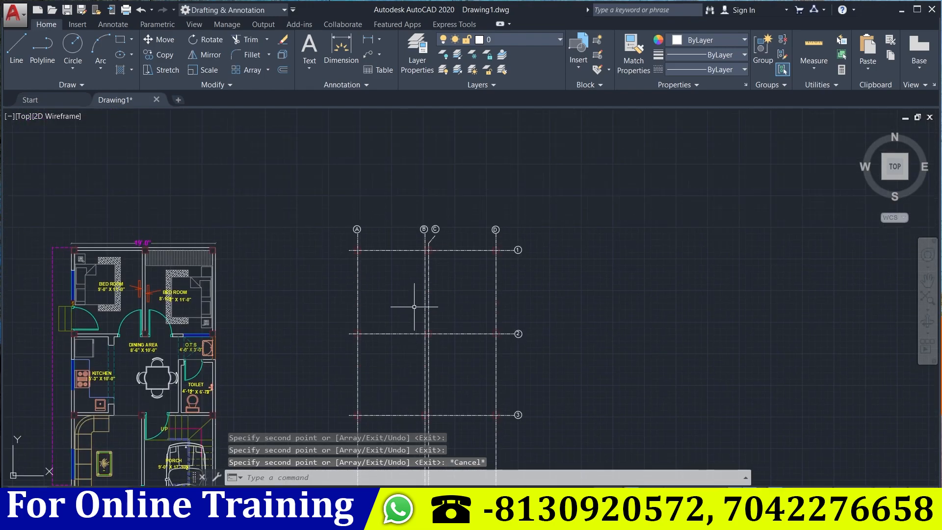
{"action": "middle_click_drag", "start_coordinate": [429, 227], "coordinate": [400, 263]}
{"action": "scroll", "coordinate": [353, 299], "scroll_direction": "up", "scroll_amount": 6}
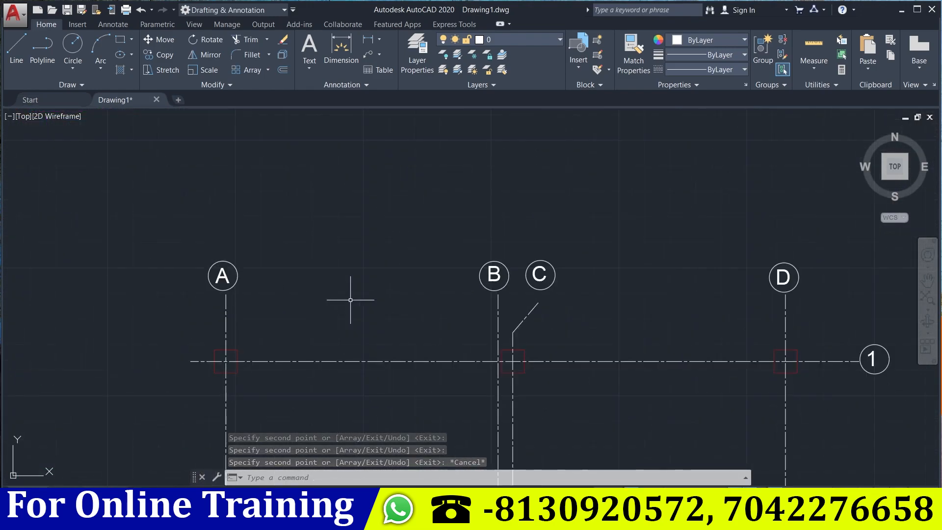
{"action": "middle_click_drag", "start_coordinate": [351, 299], "coordinate": [388, 257]}
{"action": "type", "text": "dli"}
{"action": "key", "text": "Return"}
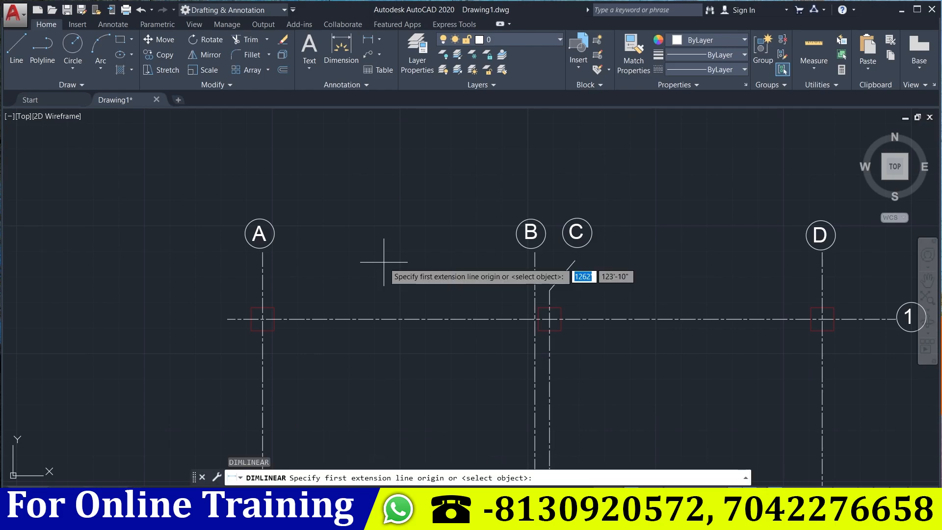
{"action": "scroll", "coordinate": [270, 352], "scroll_direction": "up", "scroll_amount": 4}
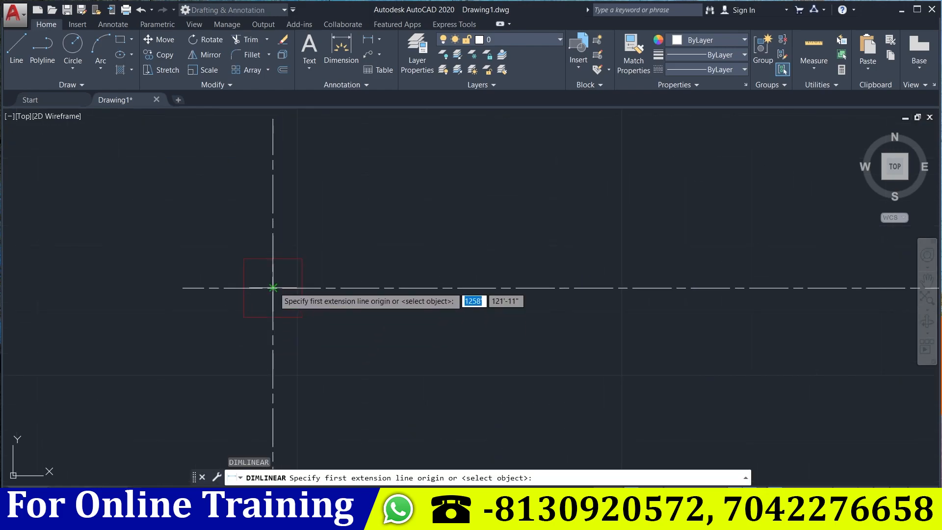
{"action": "left_click", "coordinate": [274, 288]}
{"action": "middle_click_drag", "start_coordinate": [326, 326], "coordinate": [201, 342]}
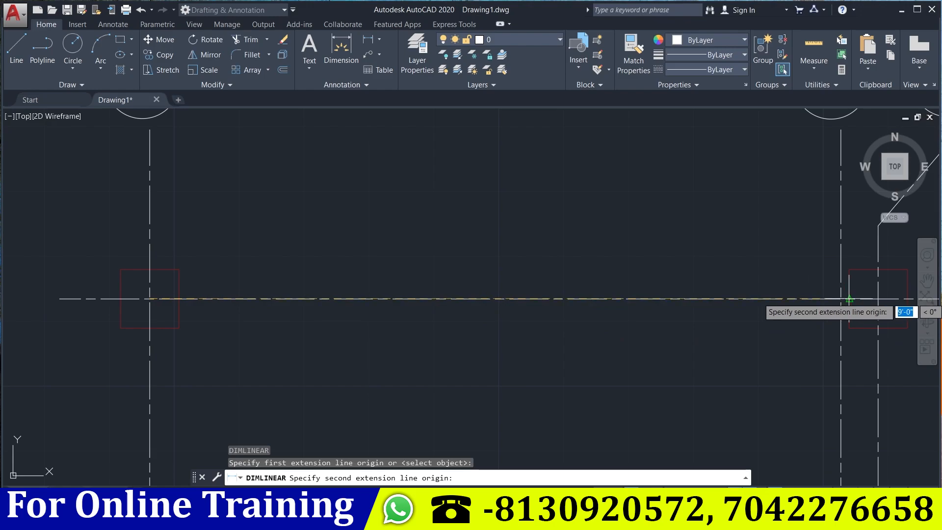
{"action": "left_click", "coordinate": [841, 298]}
{"action": "scroll", "coordinate": [687, 245], "scroll_direction": "down", "scroll_amount": 4}
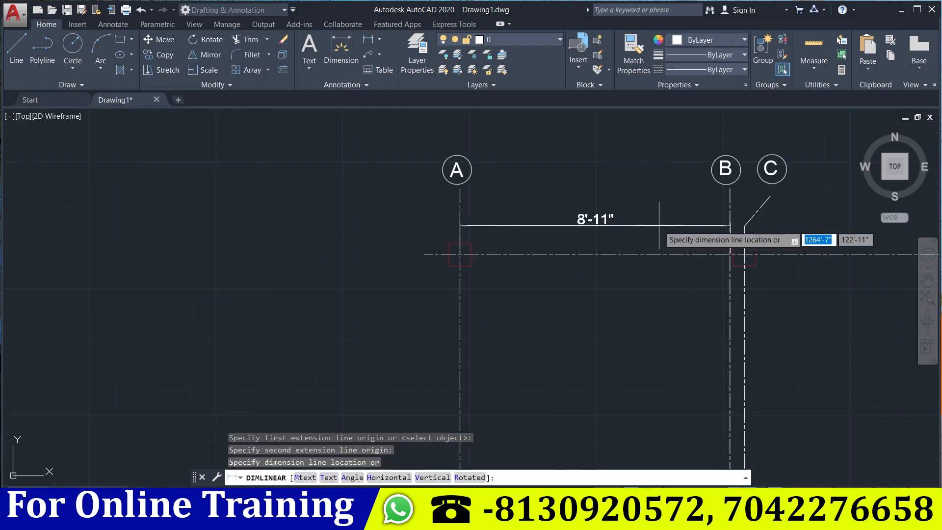
{"action": "left_click", "coordinate": [590, 229]}
Add a linear dimension between gridlines B and C, in line with the A–B dimension.
{"action": "scroll", "coordinate": [599, 263], "scroll_direction": "up", "scroll_amount": 6}
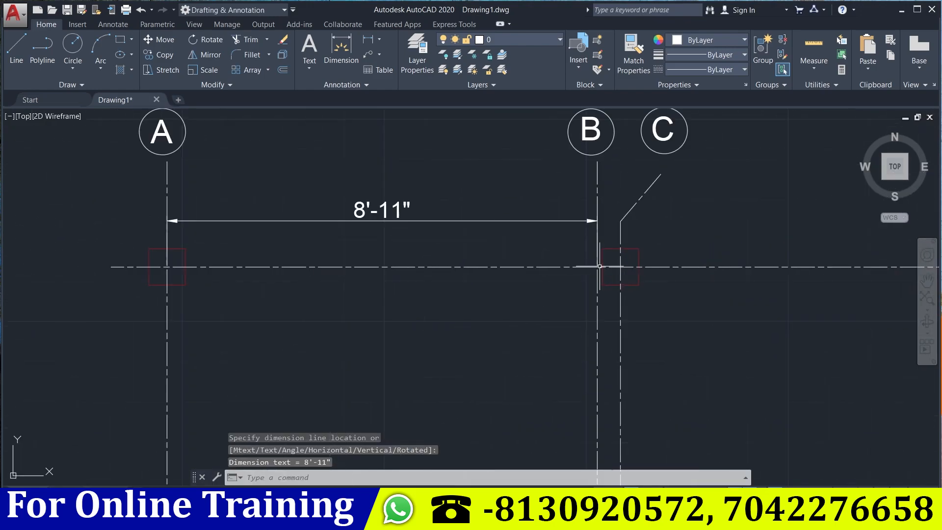
{"action": "key", "text": "Return"}
{"action": "left_click", "coordinate": [581, 283]}
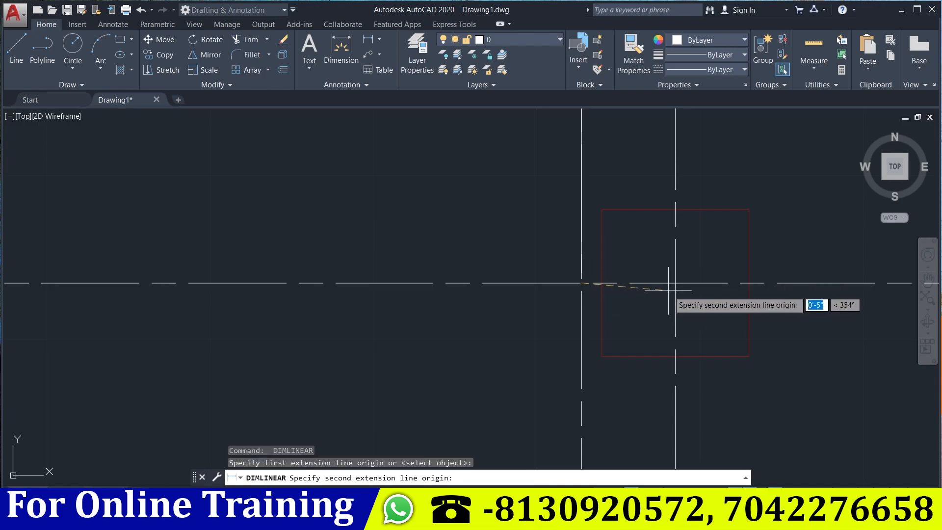
{"action": "left_click", "coordinate": [675, 283]}
{"action": "middle_click_drag", "start_coordinate": [642, 177], "coordinate": [591, 331]}
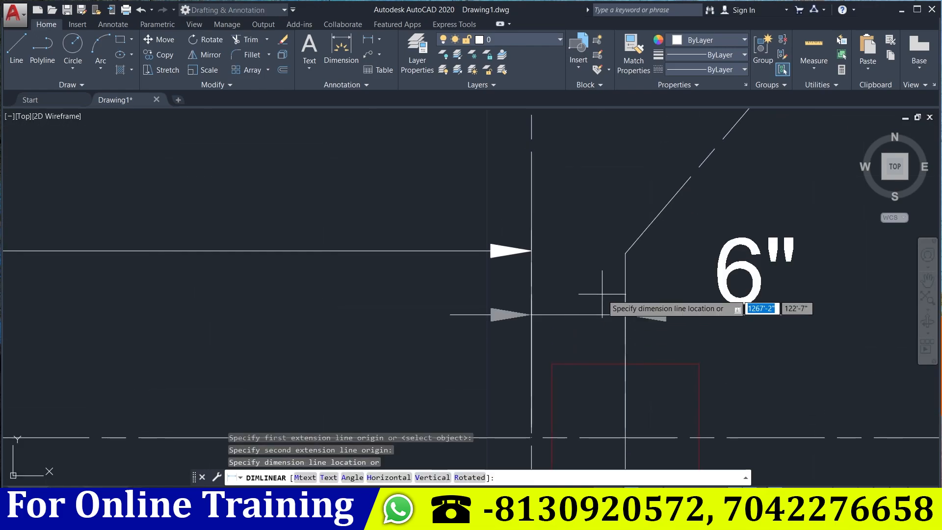
{"action": "left_click", "coordinate": [602, 250]}
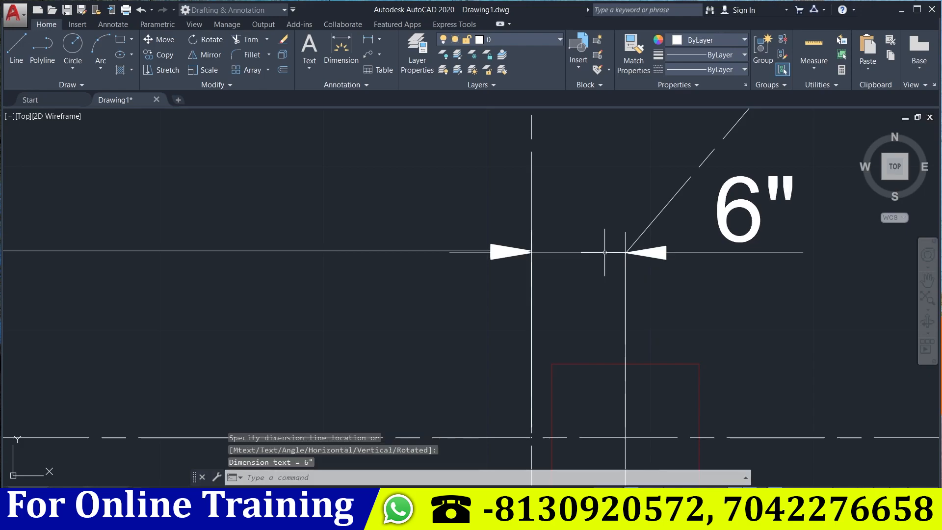
Add a linear dimension between gridlines C and D, level with the other dimensions above row 1.
{"action": "middle_click_drag", "start_coordinate": [633, 423], "coordinate": [357, 385]}
{"action": "key", "text": "Return"}
{"action": "left_click", "coordinate": [349, 398]}
{"action": "middle_click_drag", "start_coordinate": [479, 396], "coordinate": [170, 338]}
{"action": "scroll", "coordinate": [170, 338], "scroll_direction": "down", "scroll_amount": 5}
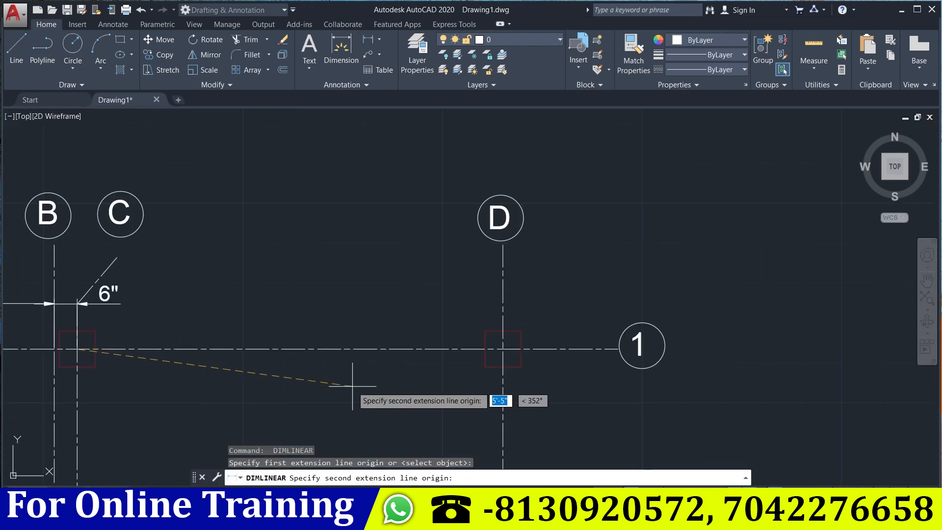
{"action": "left_click", "coordinate": [503, 349]}
{"action": "left_click", "coordinate": [427, 304]}
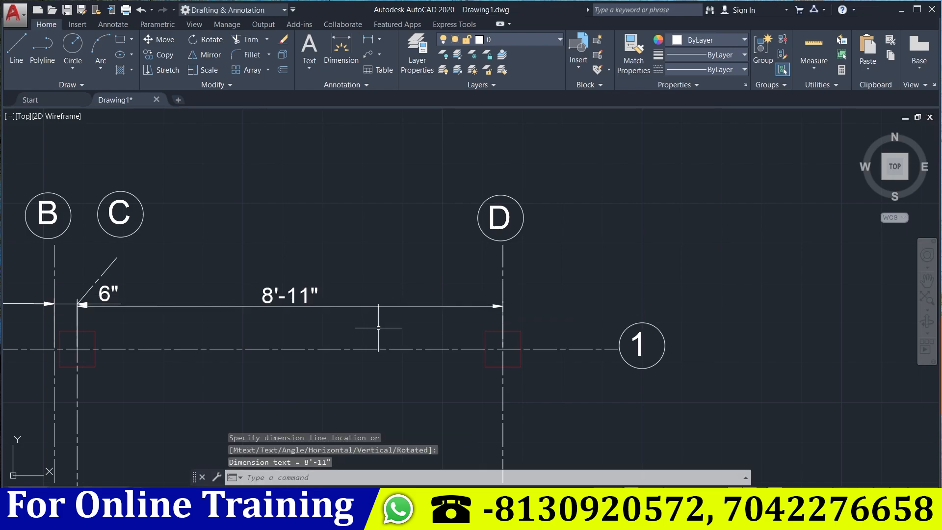
Add a vertical linear dimension between gridlines 1 and 2, placed between gridline D and the number bubbles.
{"action": "scroll", "coordinate": [377, 321], "scroll_direction": "down", "scroll_amount": 3}
{"action": "middle_click_drag", "start_coordinate": [427, 362], "coordinate": [458, 221]}
{"action": "key", "text": "Return"}
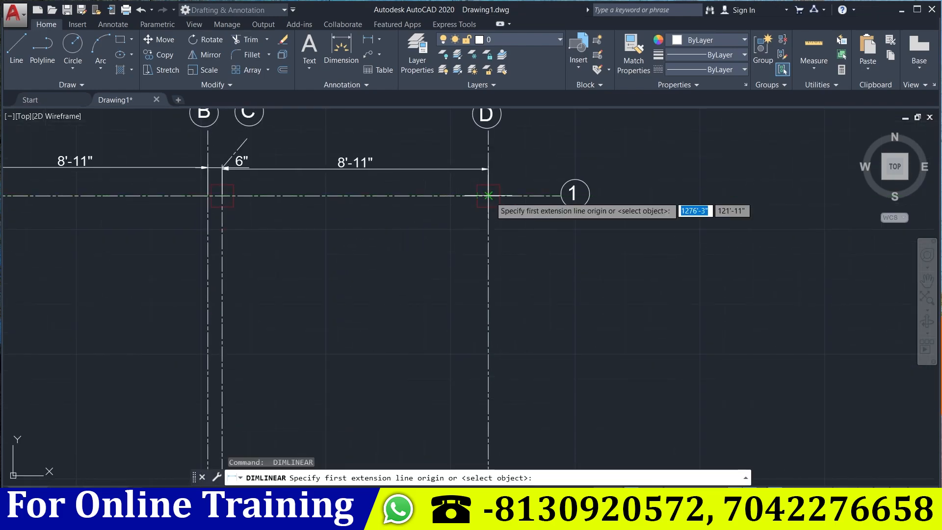
{"action": "left_click", "coordinate": [488, 196]}
{"action": "middle_click_drag", "start_coordinate": [503, 300], "coordinate": [491, 242]}
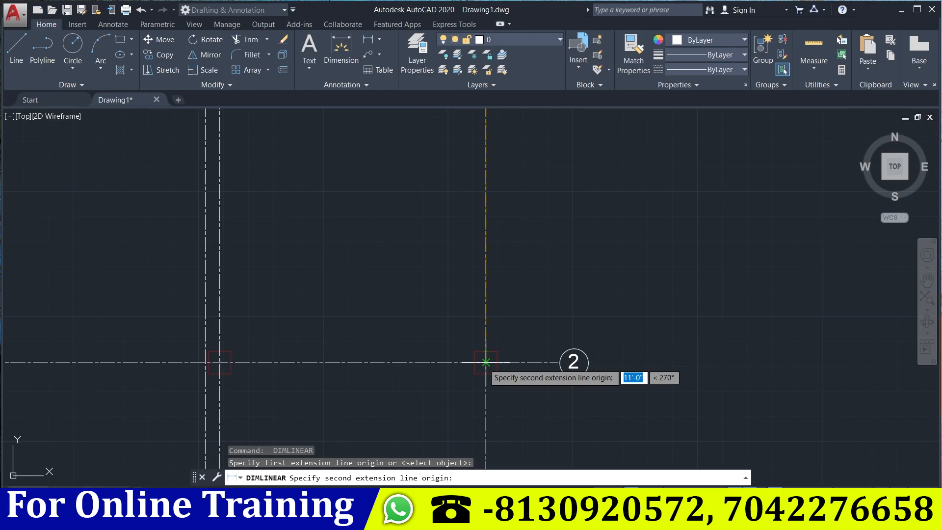
{"action": "left_click", "coordinate": [486, 363]}
{"action": "left_click", "coordinate": [530, 327]}
Dimension the vertical spacing between gridlines 2 and 3, placing the dimension beside the number bubbles.
{"action": "middle_click_drag", "start_coordinate": [513, 391], "coordinate": [512, 207]}
{"action": "key", "text": "Return"}
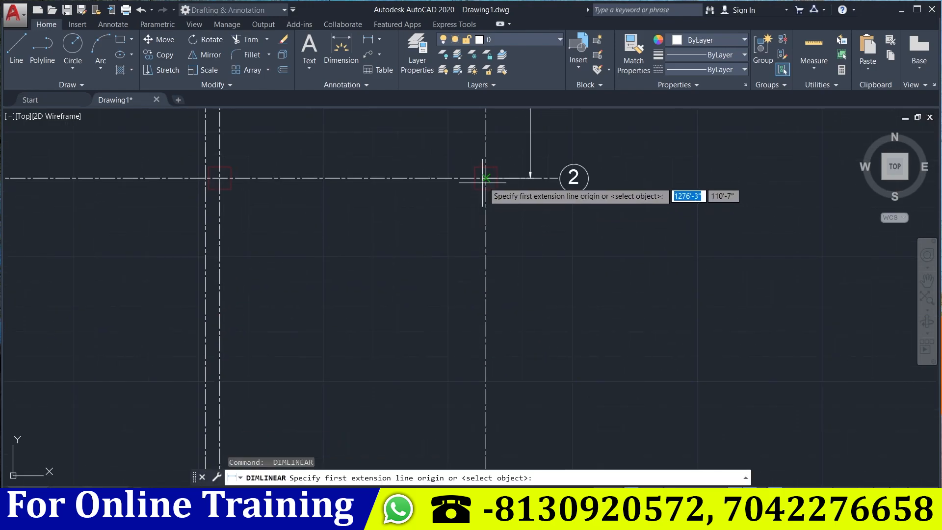
{"action": "left_click", "coordinate": [486, 178]}
{"action": "middle_click_drag", "start_coordinate": [514, 325], "coordinate": [439, 177]}
{"action": "left_click", "coordinate": [409, 352]}
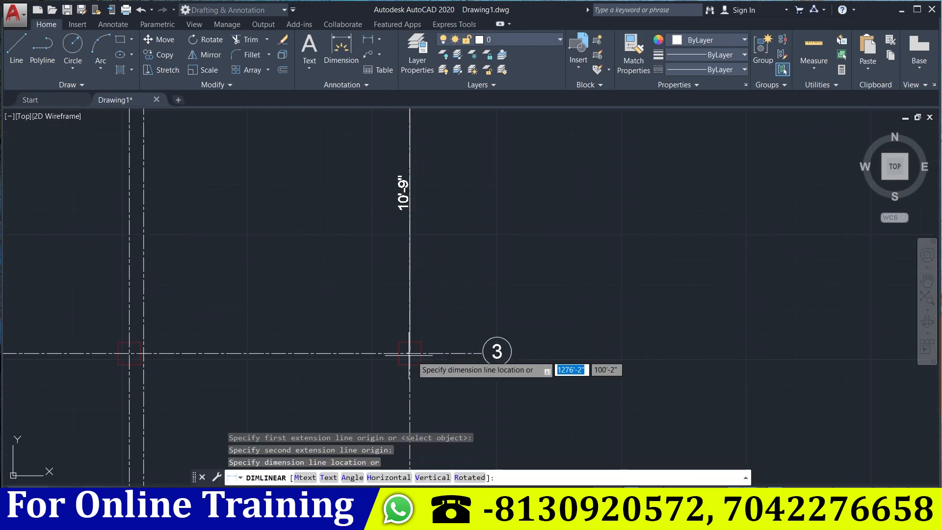
{"action": "left_click", "coordinate": [476, 338]}
Dimension the vertical spacing between gridlines 3 and 4 to the right of gridline D.
{"action": "middle_click_drag", "start_coordinate": [452, 380], "coordinate": [464, 185]}
{"action": "key", "text": "Return"}
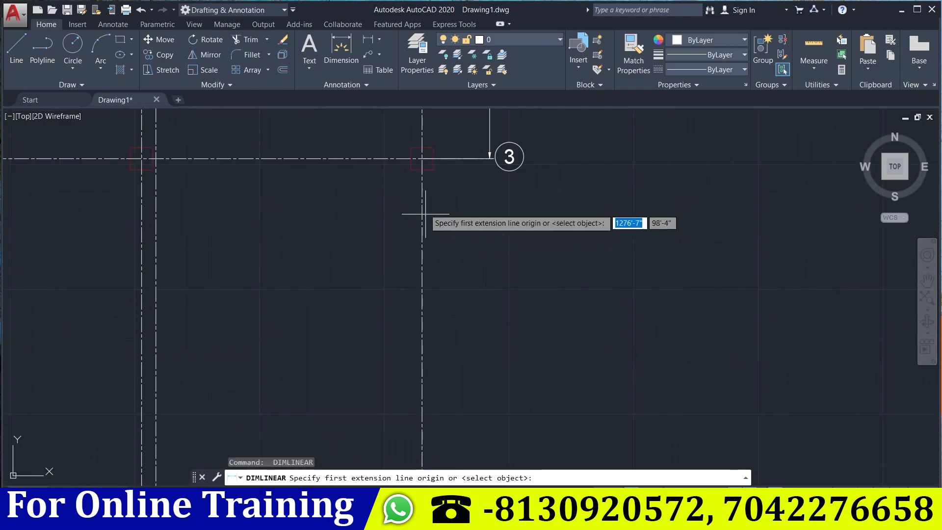
{"action": "left_click", "coordinate": [422, 159]}
{"action": "middle_click_drag", "start_coordinate": [432, 427], "coordinate": [413, 302]}
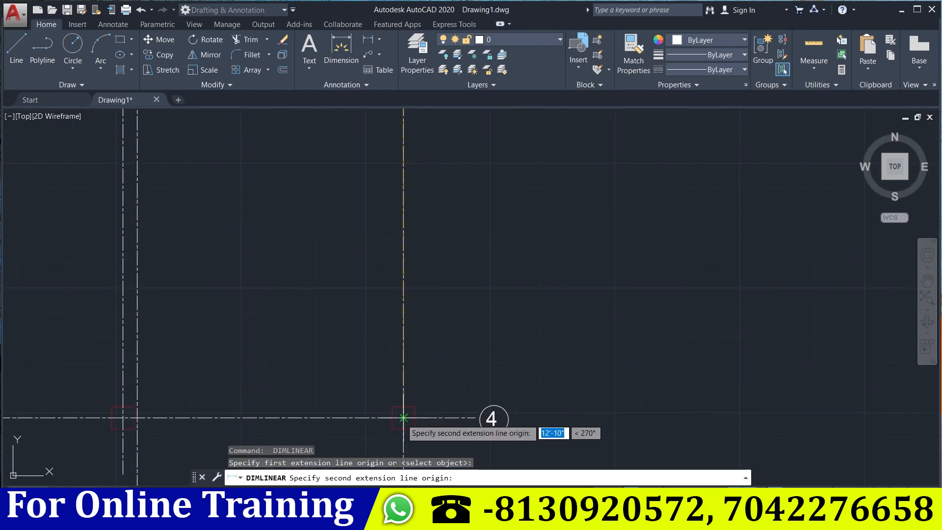
{"action": "left_click", "coordinate": [403, 418]}
{"action": "left_click", "coordinate": [460, 380]}
Copy all the columns of the house plan, using a base point inside the upper-right bedroom.
{"action": "middle_click_drag", "start_coordinate": [451, 381], "coordinate": [461, 235]}
{"action": "scroll", "coordinate": [464, 250], "scroll_direction": "down", "scroll_amount": 5}
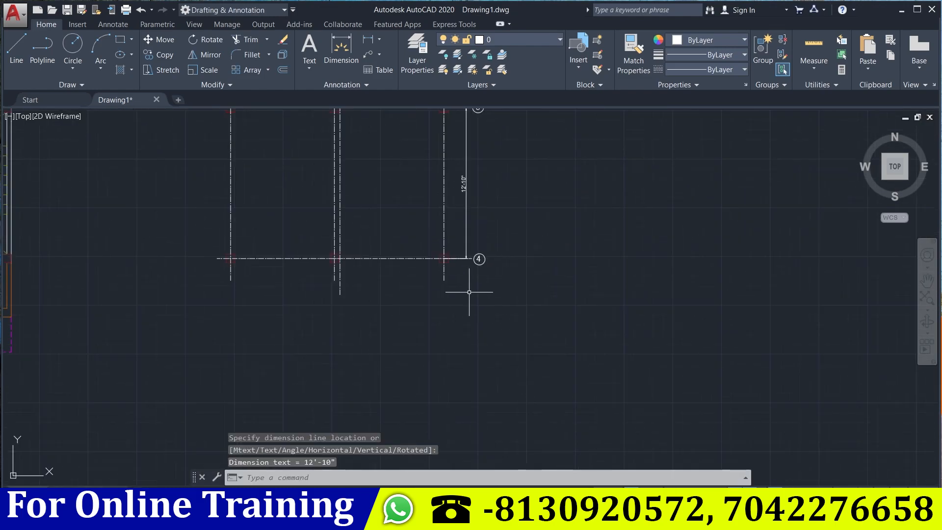
{"action": "middle_click_drag", "start_coordinate": [485, 278], "coordinate": [514, 522]}
{"action": "scroll", "coordinate": [463, 255], "scroll_direction": "down", "scroll_amount": 2}
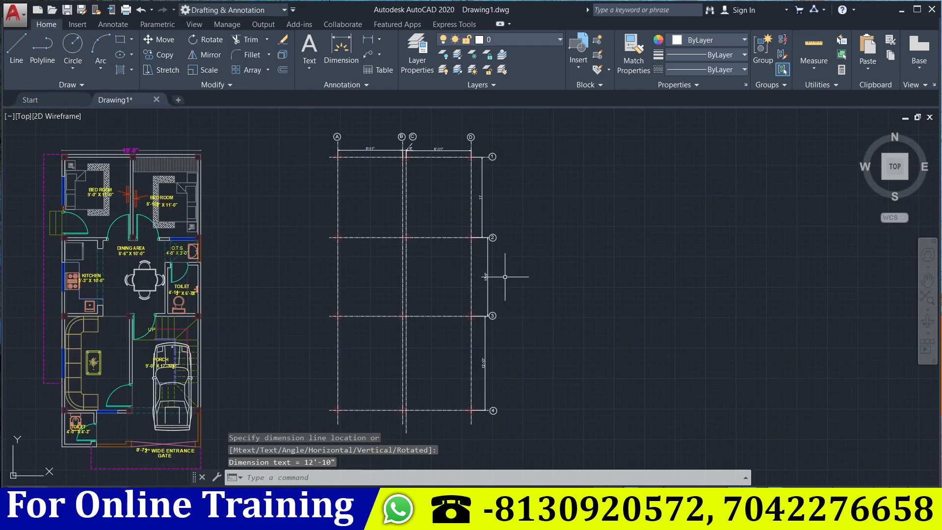
{"action": "middle_click_drag", "start_coordinate": [504, 280], "coordinate": [449, 353]}
{"action": "scroll", "coordinate": [319, 350], "scroll_direction": "up", "scroll_amount": 4}
{"action": "scroll", "coordinate": [319, 351], "scroll_direction": "down", "scroll_amount": 4}
{"action": "mouse_move", "coordinate": [311, 357]}
{"action": "middle_mouse_down"}
{"action": "mouse_move", "coordinate": [339, 318]}
{"action": "mouse_move", "coordinate": [476, 357]}
{"action": "middle_mouse_up"}
{"action": "scroll", "coordinate": [282, 254], "scroll_direction": "up", "scroll_amount": 6}
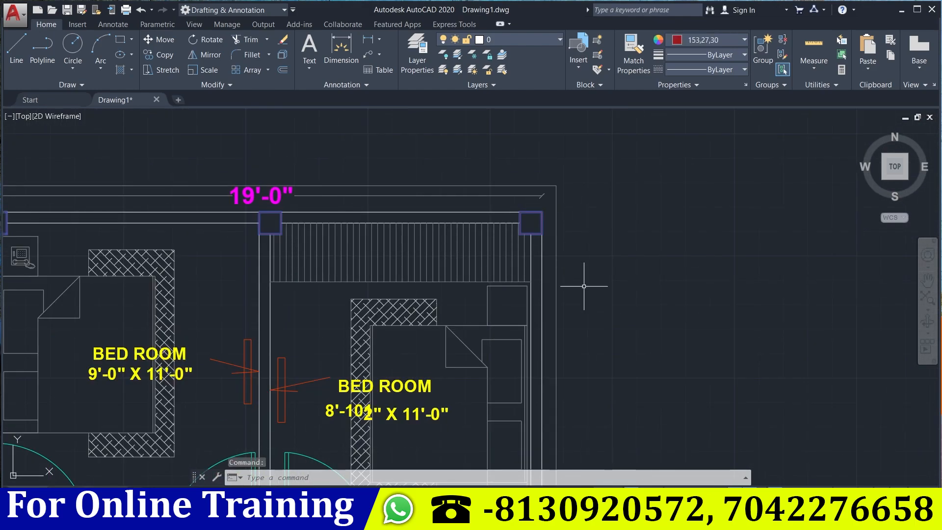
{"action": "type", "text": "co"}
{"action": "key", "text": "Return"}
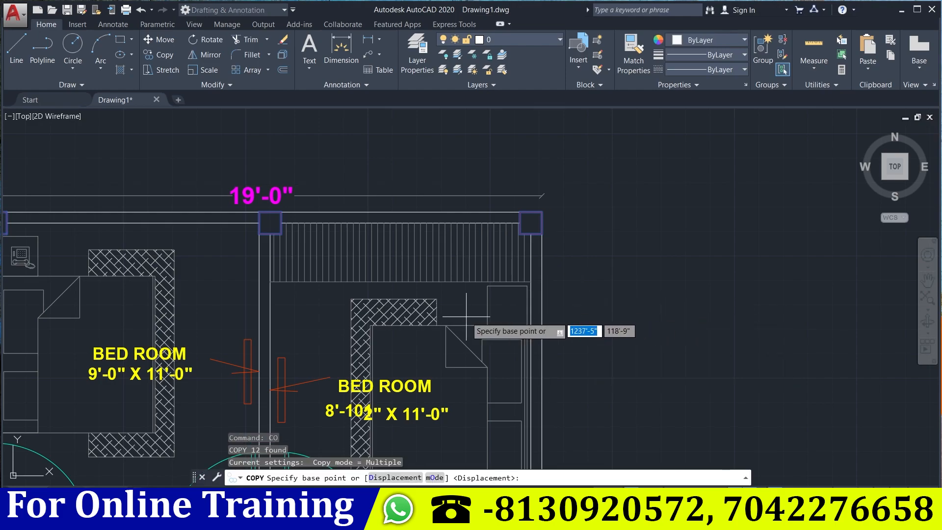
{"action": "left_click", "coordinate": [438, 315]}
{"action": "scroll", "coordinate": [594, 324], "scroll_direction": "down", "scroll_amount": 6}
{"action": "middle_click_drag", "start_coordinate": [650, 346], "coordinate": [336, 282]}
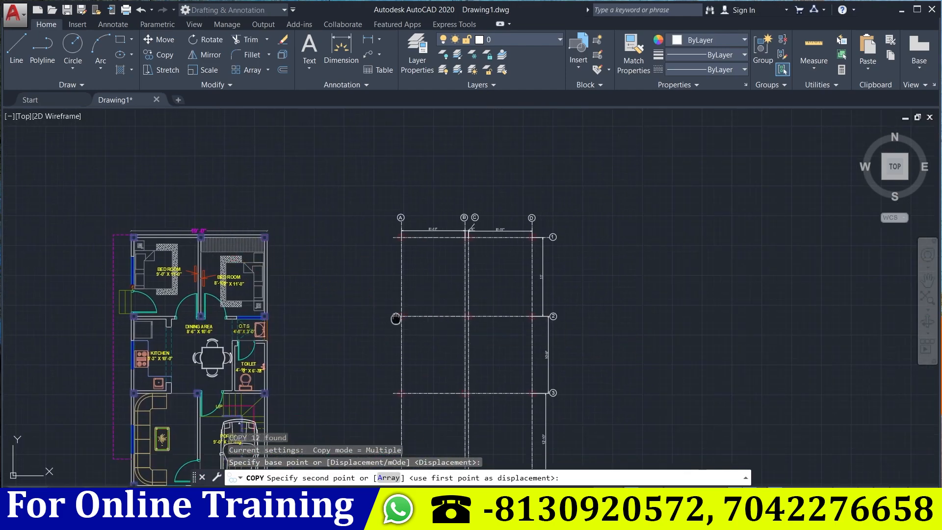
Place the copy of the 12 red columns in the empty area beside the column grid plan.
{"action": "middle_click_drag", "start_coordinate": [422, 324], "coordinate": [130, 241]}
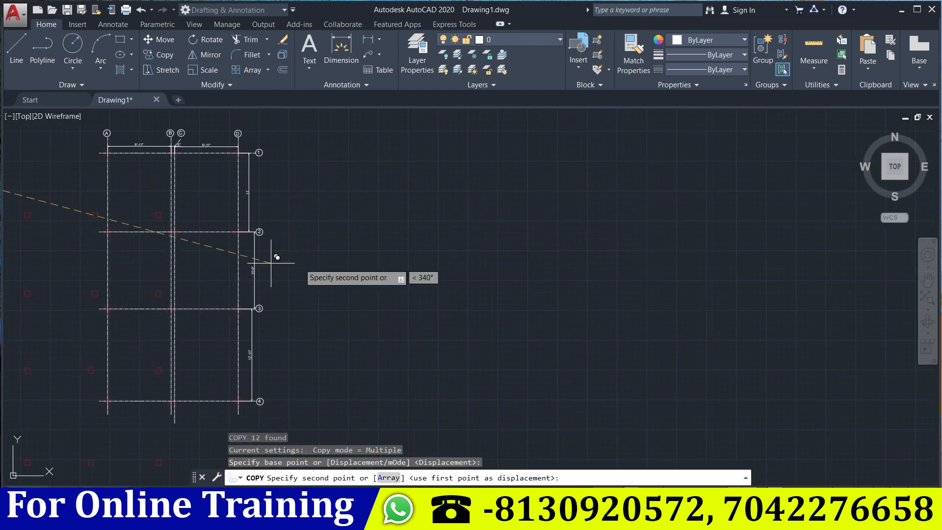
{"action": "left_click", "coordinate": [508, 173]}
{"action": "key", "text": "Escape"}
{"action": "middle_click_drag", "start_coordinate": [543, 217], "coordinate": [508, 302]}
{"action": "scroll", "coordinate": [507, 302], "scroll_direction": "down", "scroll_amount": 4}
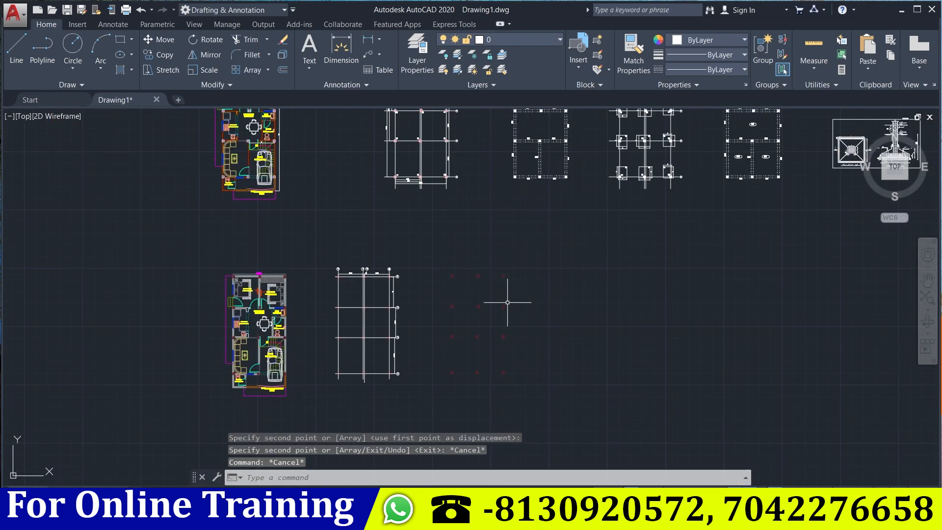
Check the reference plinth beam layout, and set the current linetype to the dashed ACAD_ISO03W100.
{"action": "middle_click_drag", "start_coordinate": [502, 212], "coordinate": [445, 285]}
{"action": "scroll", "coordinate": [492, 160], "scroll_direction": "up", "scroll_amount": 6}
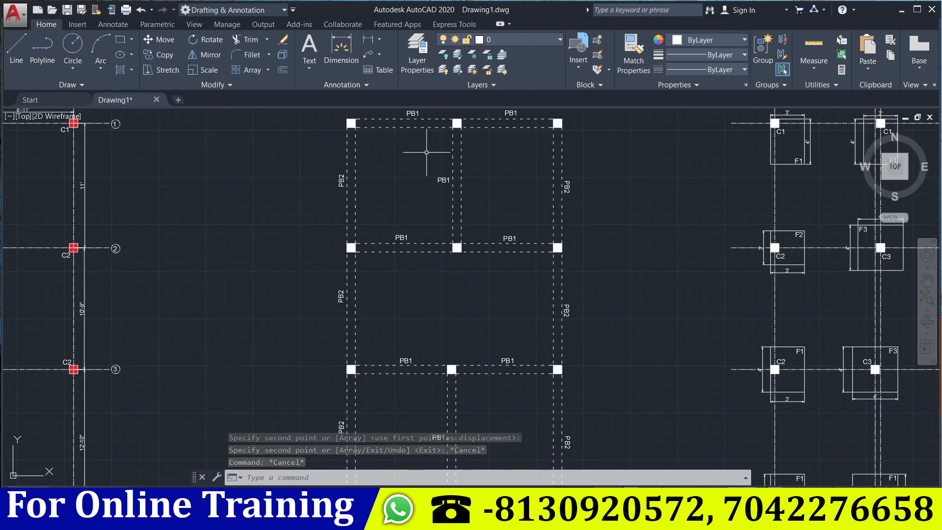
{"action": "scroll", "coordinate": [426, 161], "scroll_direction": "down", "scroll_amount": 4}
{"action": "middle_click_drag", "start_coordinate": [420, 338], "coordinate": [451, 167]}
{"action": "middle_click_drag", "start_coordinate": [397, 375], "coordinate": [419, 342]}
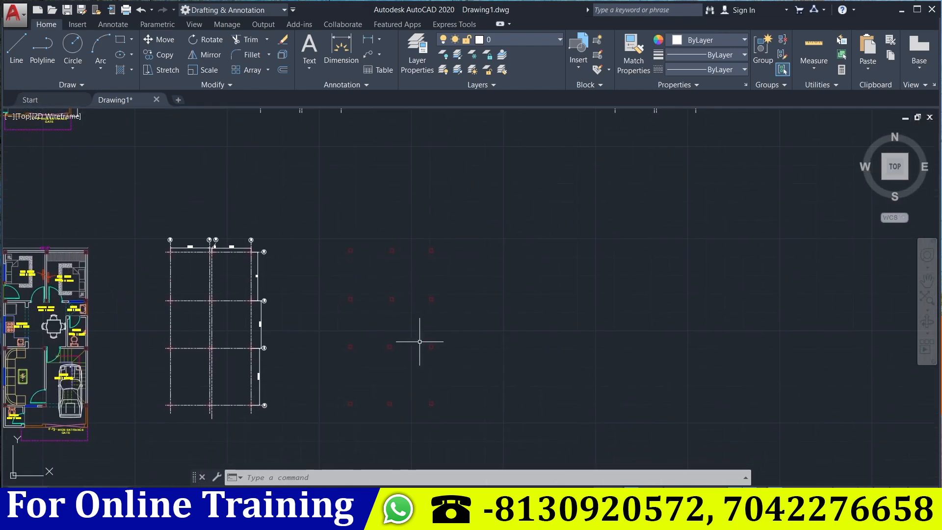
{"action": "left_click", "coordinate": [740, 71]}
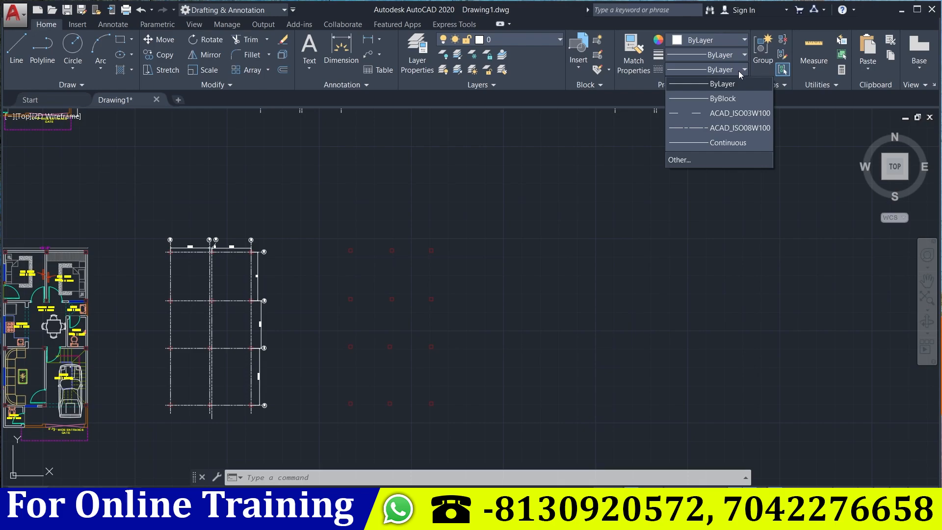
{"action": "left_click", "coordinate": [719, 114]}
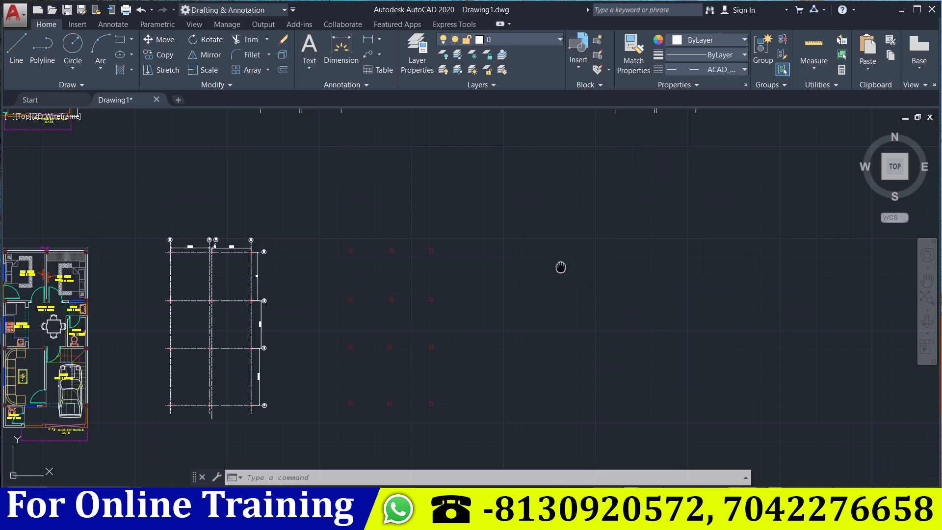
Draw a dashed line along the upper edge of the first column row, from the left column to the middle column.
{"action": "scroll", "coordinate": [380, 260], "scroll_direction": "up", "scroll_amount": 4}
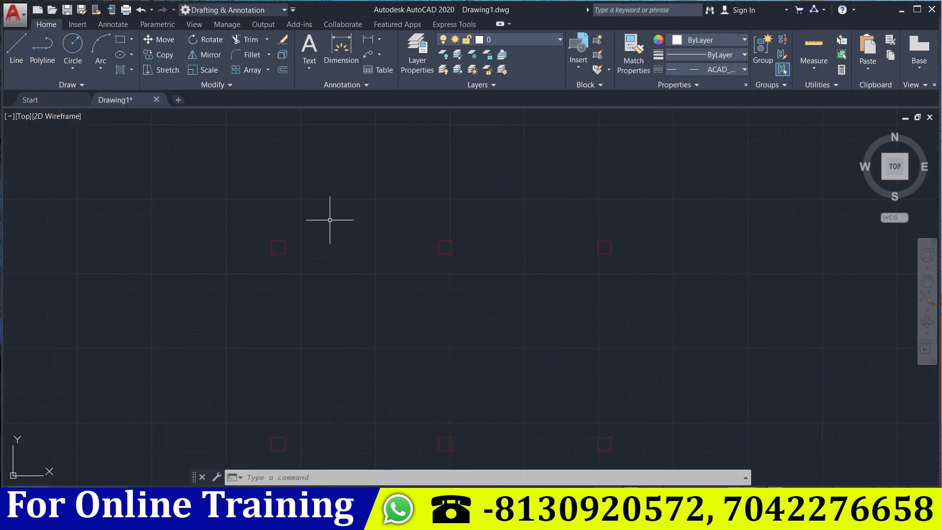
{"action": "scroll", "coordinate": [328, 221], "scroll_direction": "up", "scroll_amount": 4}
{"action": "type", "text": "l"}
{"action": "key", "text": "Return"}
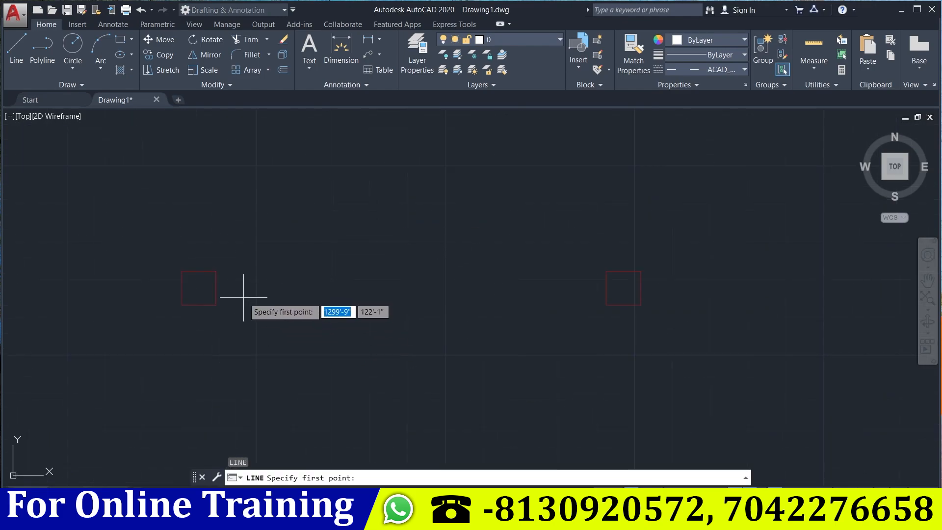
{"action": "left_click", "coordinate": [216, 272]}
{"action": "scroll", "coordinate": [235, 290], "scroll_direction": "down", "scroll_amount": 2}
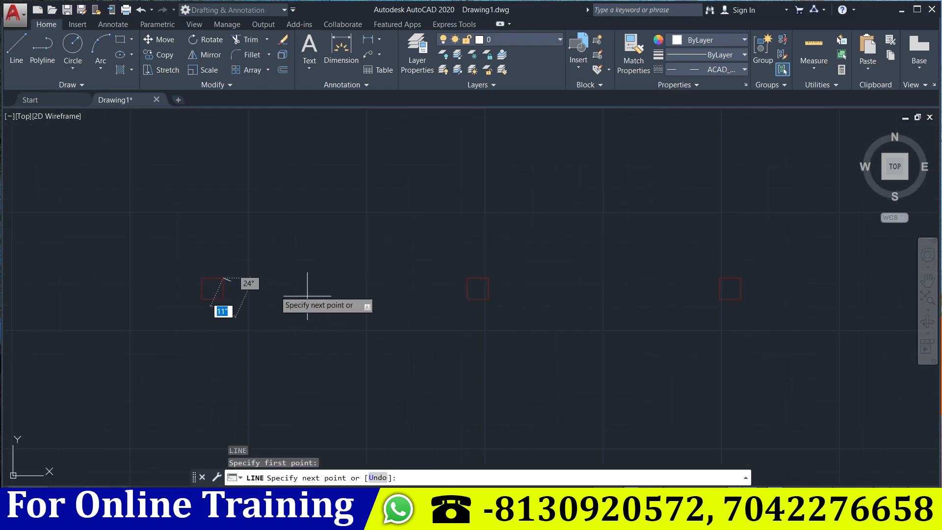
{"action": "left_click", "coordinate": [466, 278]}
{"action": "key", "text": "Return"}
Draw a dashed line along the upper edge of the first column row, from the middle column to the right column.
{"action": "middle_click_drag", "start_coordinate": [520, 293], "coordinate": [393, 316]}
{"action": "key", "text": "Return"}
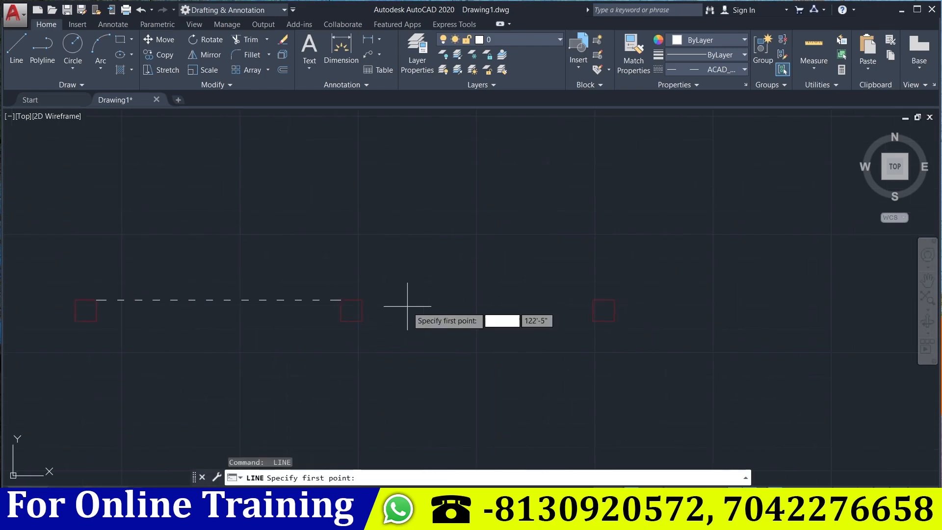
{"action": "left_click", "coordinate": [342, 301]}
{"action": "key", "text": "Escape"}
{"action": "key", "text": "Return"}
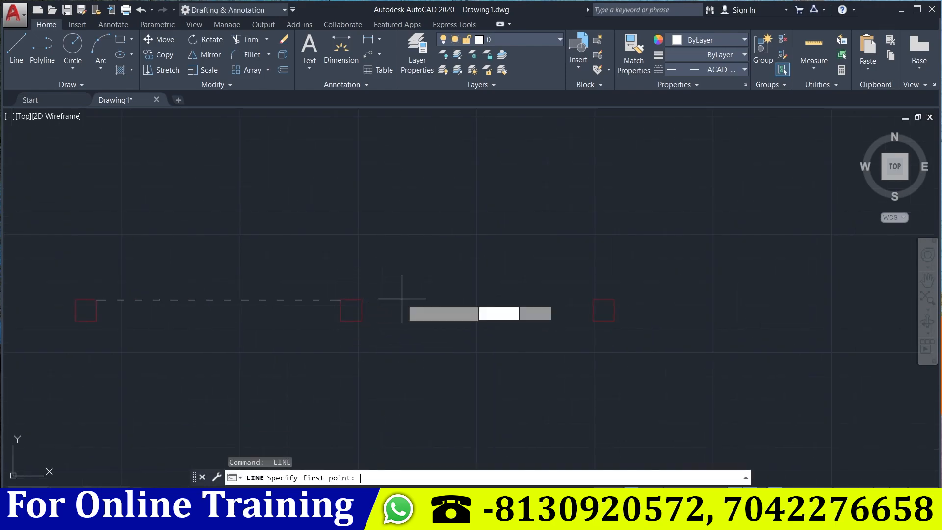
{"action": "left_click", "coordinate": [359, 300]}
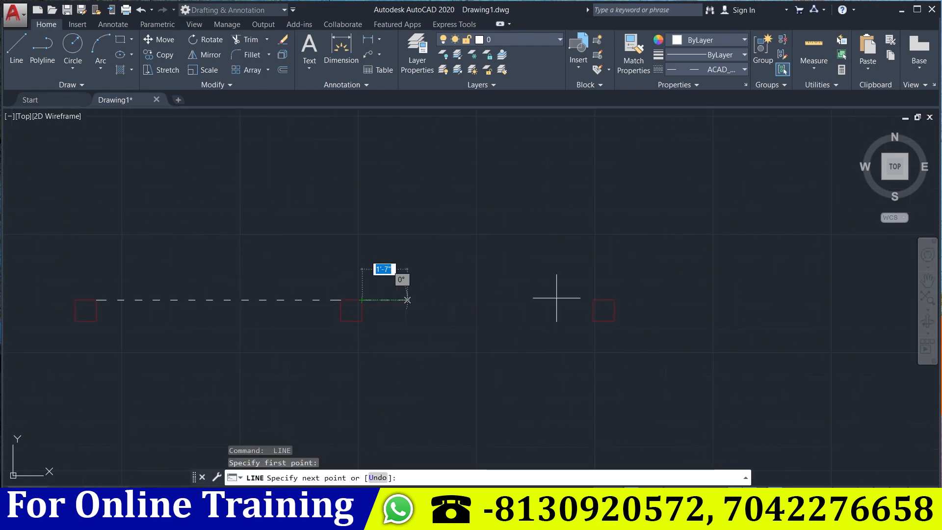
{"action": "left_click", "coordinate": [593, 299]}
{"action": "key", "text": "Escape"}
Offset both dashed lines of the first column row 9" downward to complete the beam outlines.
{"action": "middle_click_drag", "start_coordinate": [513, 383], "coordinate": [567, 332]}
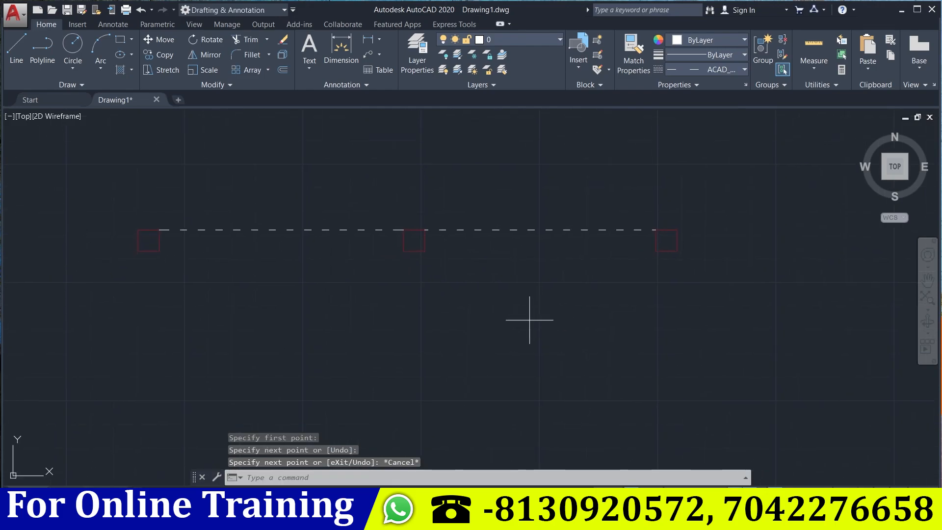
{"action": "type", "text": "o"}
{"action": "key", "text": "Return"}
{"action": "type", "text": "9"}
{"action": "key", "text": "Return"}
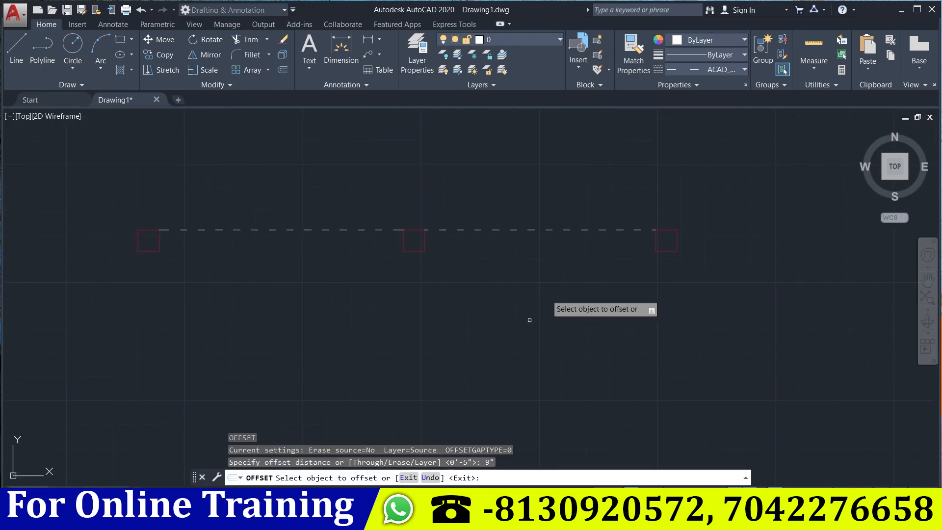
{"action": "left_click", "coordinate": [562, 229]}
{"action": "left_click", "coordinate": [563, 261]}
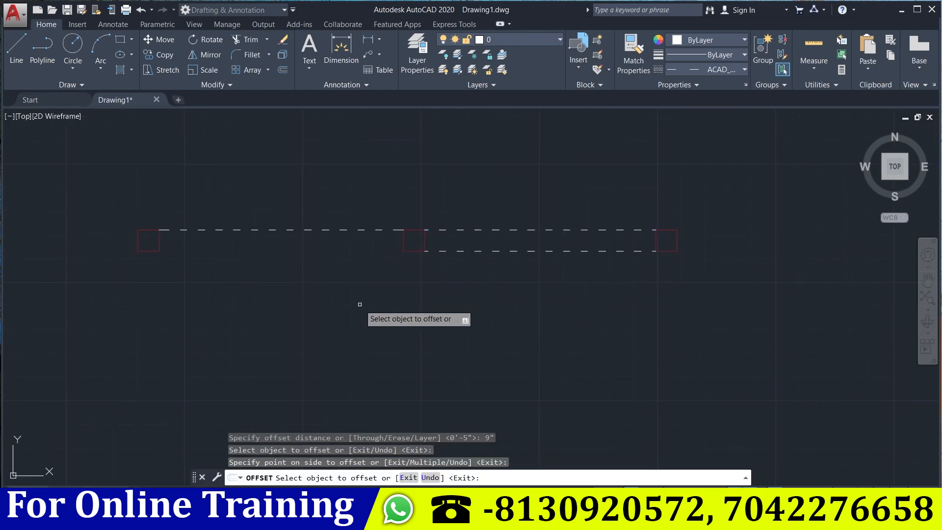
{"action": "left_click", "coordinate": [328, 229]}
{"action": "middle_click_drag", "start_coordinate": [487, 280], "coordinate": [509, 267]}
{"action": "key", "text": "Escape"}
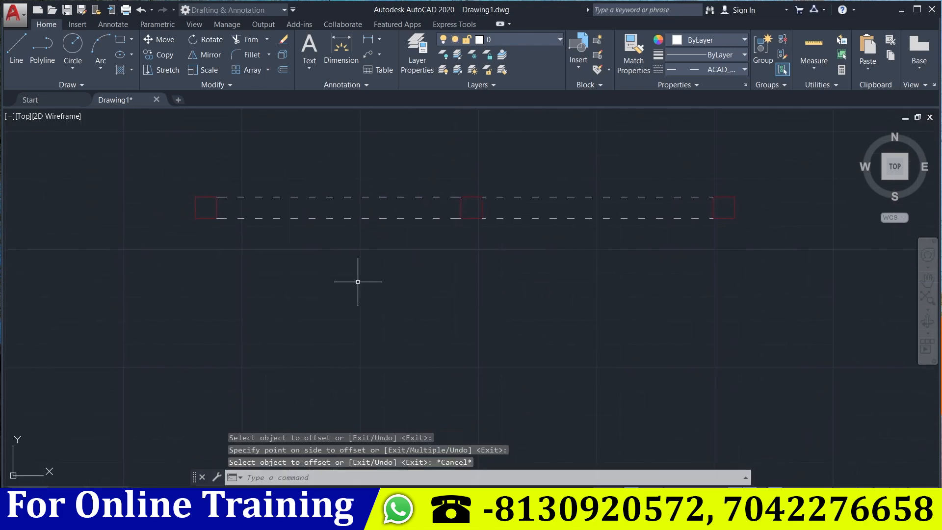
Draw dashed lines along the outer edge of the left column line, from row 1 to row 2 and row 2 to row 3.
{"action": "type", "text": "l"}
{"action": "key", "text": "Return"}
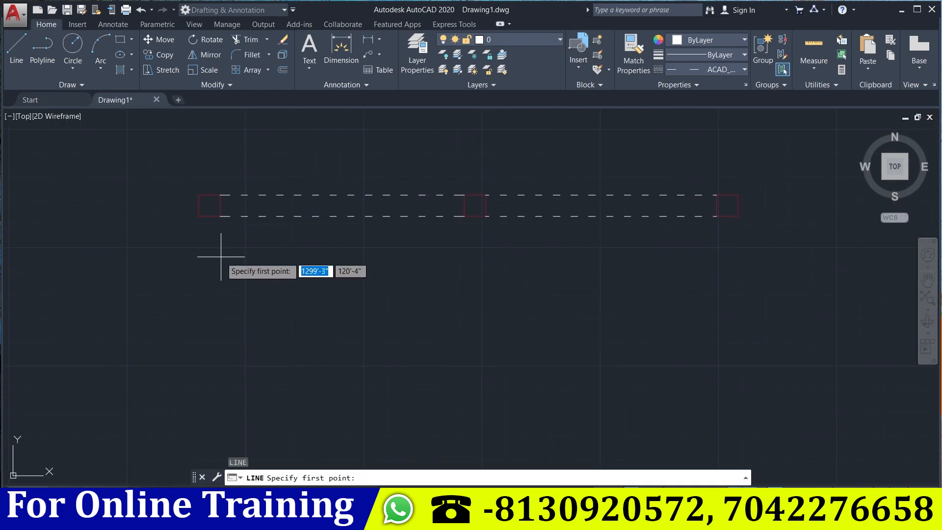
{"action": "left_click", "coordinate": [198, 215]}
{"action": "mouse_move", "coordinate": [200, 216]}
{"action": "middle_mouse_down"}
{"action": "mouse_move", "coordinate": [249, 291]}
{"action": "mouse_move", "coordinate": [244, 285]}
{"action": "middle_mouse_up"}
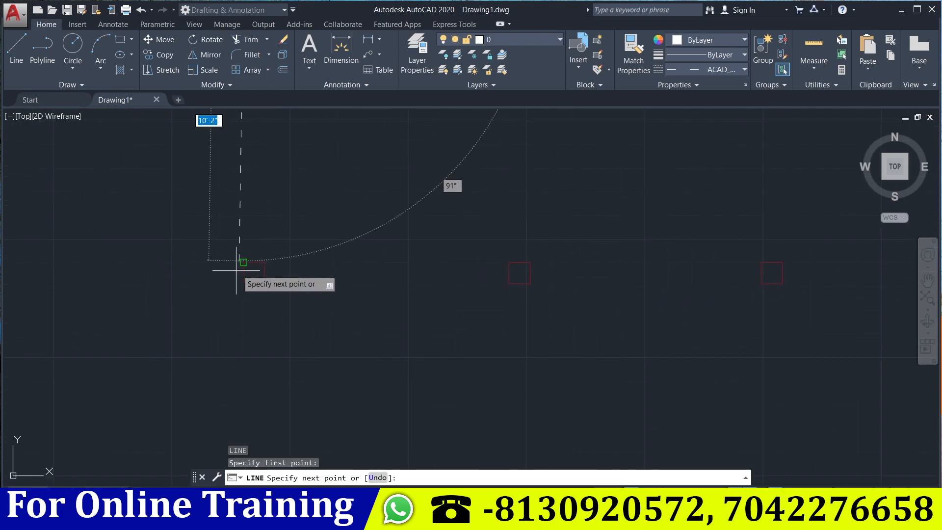
{"action": "key", "text": "Escape"}
{"action": "key", "text": "Return"}
{"action": "left_click", "coordinate": [242, 283]}
{"action": "middle_click_drag", "start_coordinate": [222, 367], "coordinate": [252, 442]}
{"action": "key", "text": "Escape"}
Draw a dashed line along the outer edge of the left column line, from row 3 down to row 4.
{"action": "key", "text": "Return"}
{"action": "middle_click_drag", "start_coordinate": [206, 369], "coordinate": [261, 218]}
{"action": "left_click", "coordinate": [309, 196]}
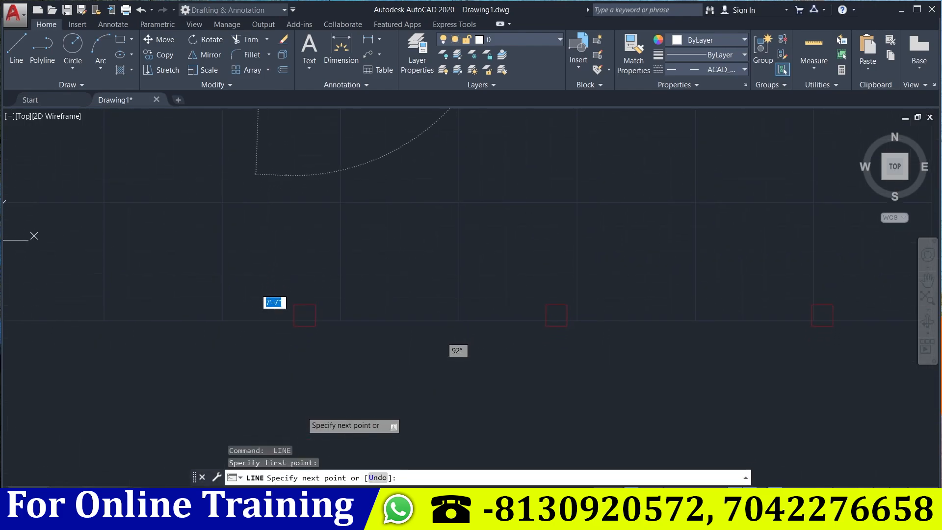
{"action": "left_click", "coordinate": [293, 304]}
{"action": "key", "text": "Escape"}
Draw a dashed line along the lower edge of the last column row, from the left column to the middle column.
{"action": "middle_click_drag", "start_coordinate": [332, 296], "coordinate": [302, 407]}
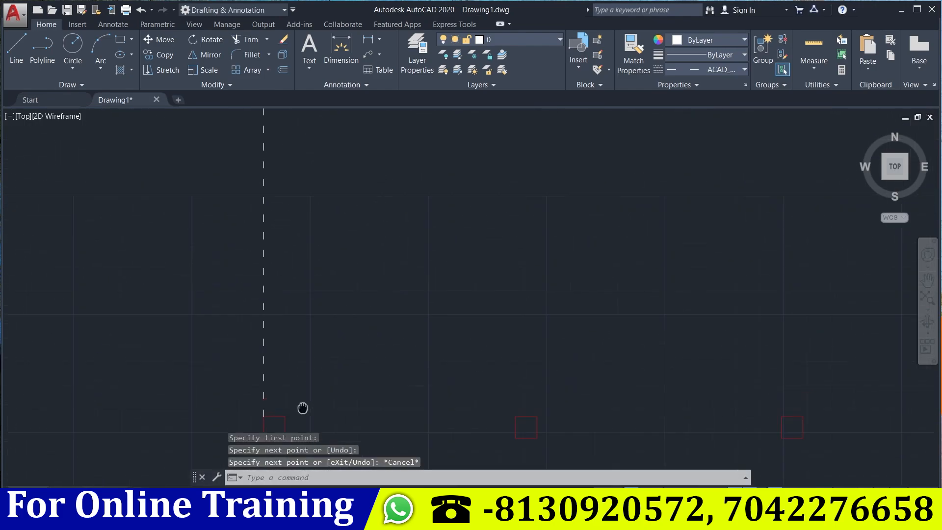
{"action": "key", "text": "Return"}
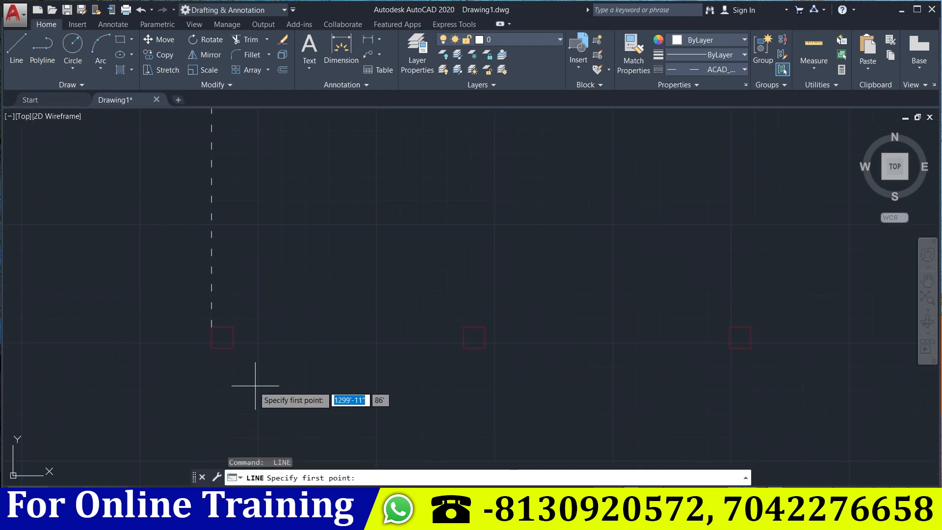
{"action": "left_click", "coordinate": [233, 347]}
{"action": "left_click", "coordinate": [464, 348]}
{"action": "key", "text": "Return"}
{"action": "key", "text": "Return"}
{"action": "middle_click_drag", "start_coordinate": [466, 388], "coordinate": [310, 363]}
{"action": "left_click", "coordinate": [290, 333]}
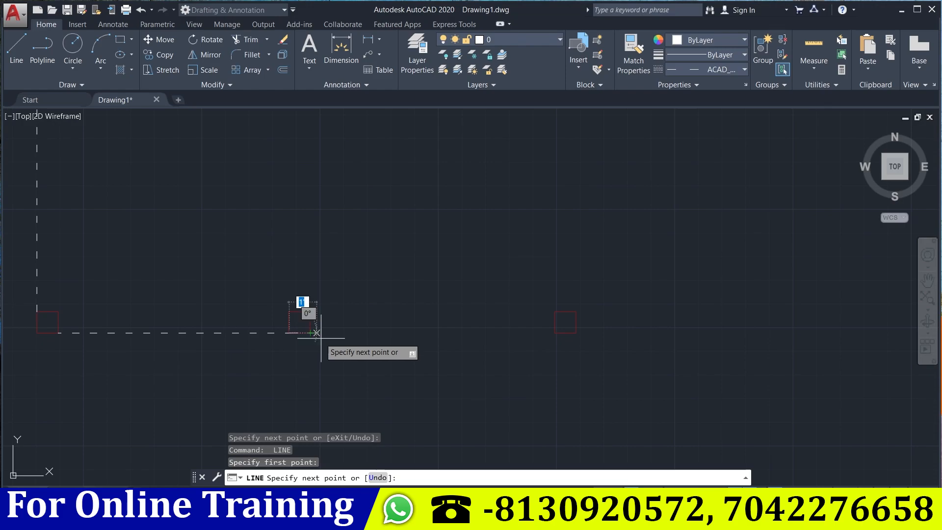
{"action": "key", "text": "Escape"}
{"action": "right_click", "coordinate": [334, 348]}
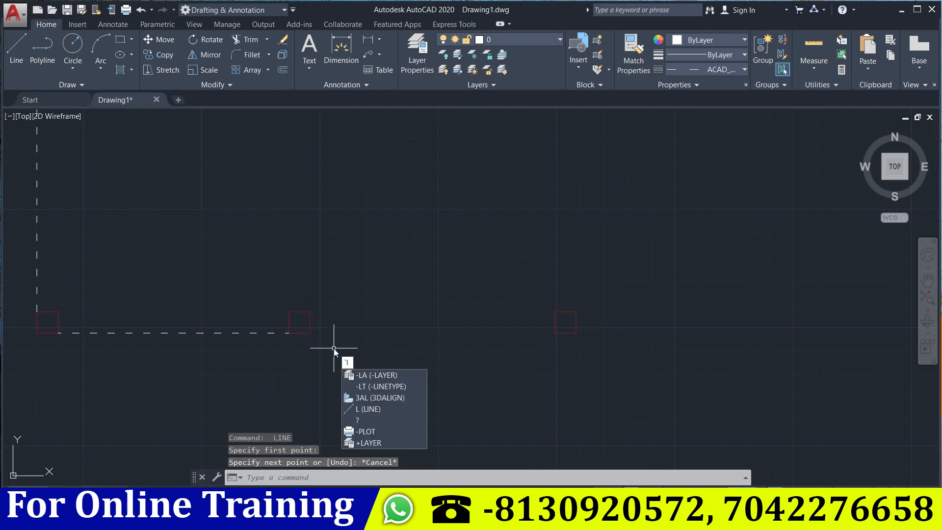
{"action": "key", "text": "Escape"}
{"action": "key", "text": "Escape"}
Draw a dashed line along the lower edge of the last column row, from the middle column to the right column.
{"action": "type", "text": "l"}
{"action": "key", "text": "Return"}
{"action": "left_click", "coordinate": [310, 333]}
{"action": "key", "text": "Escape"}
Draw a dashed line along the outer edge of the right column line, from row 4 up to row 3.
{"action": "middle_click_drag", "start_coordinate": [269, 406], "coordinate": [225, 368]}
{"action": "type", "text": "l"}
{"action": "key", "text": "Return"}
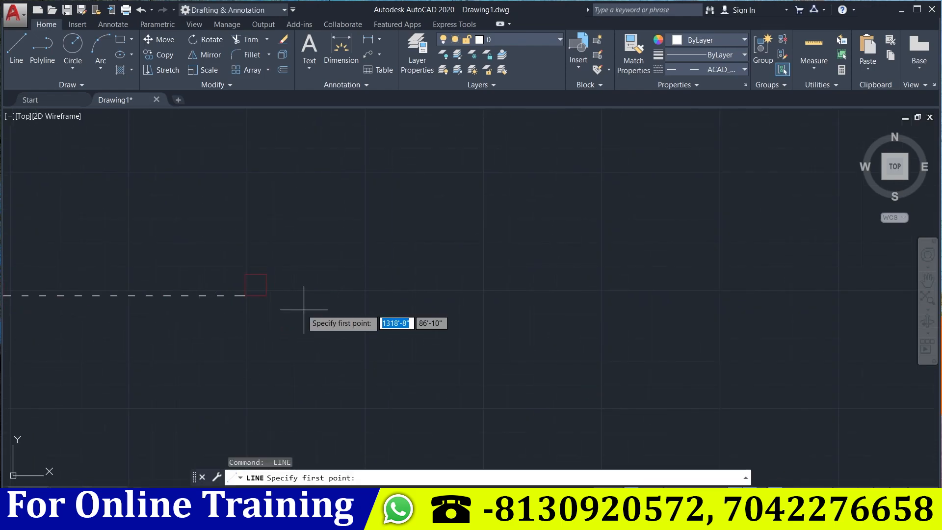
{"action": "left_click", "coordinate": [267, 295]}
{"action": "scroll", "coordinate": [343, 344], "scroll_direction": "down", "scroll_amount": 2}
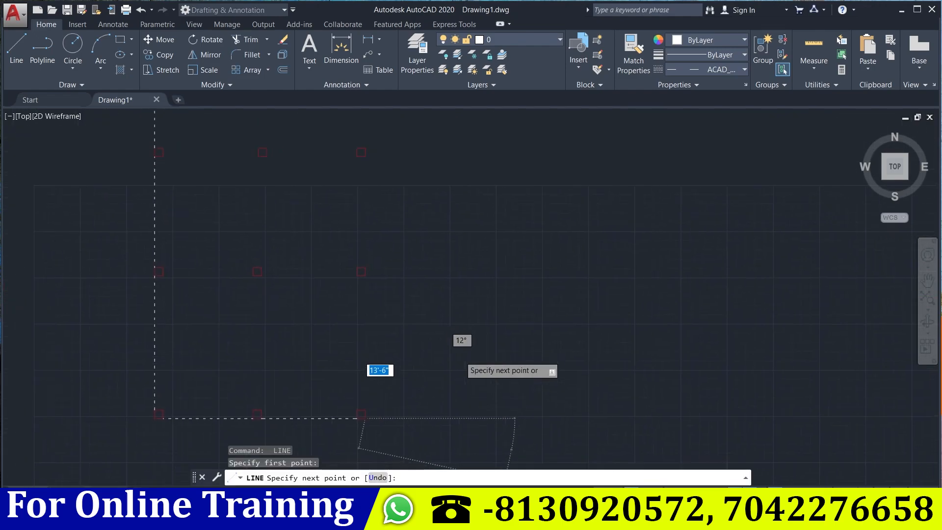
{"action": "left_click", "coordinate": [367, 275]}
{"action": "middle_click_drag", "start_coordinate": [367, 275], "coordinate": [358, 339]}
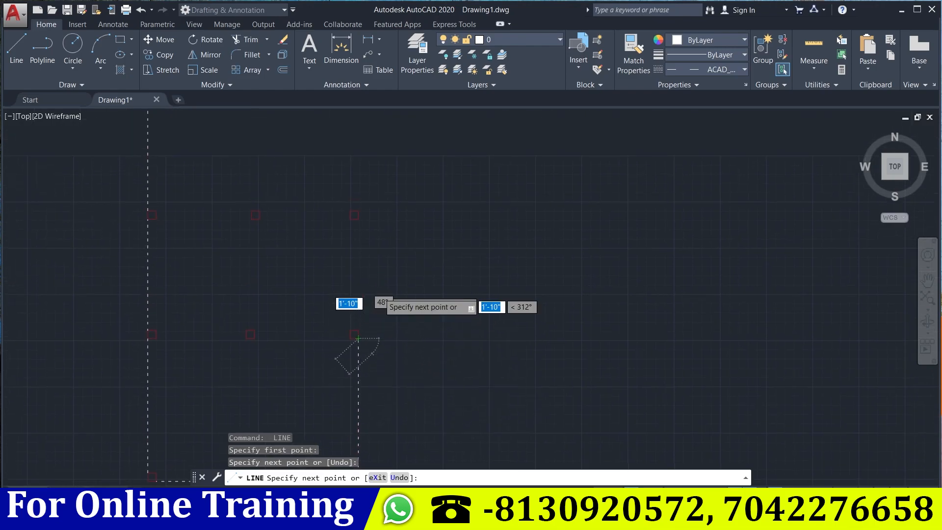
{"action": "key", "text": "Escape"}
Draw a dashed line along the outer edge of the right column line, from row 3 up to row 2.
{"action": "scroll", "coordinate": [362, 319], "scroll_direction": "up", "scroll_amount": 3}
{"action": "type", "text": "l"}
{"action": "key", "text": "Return"}
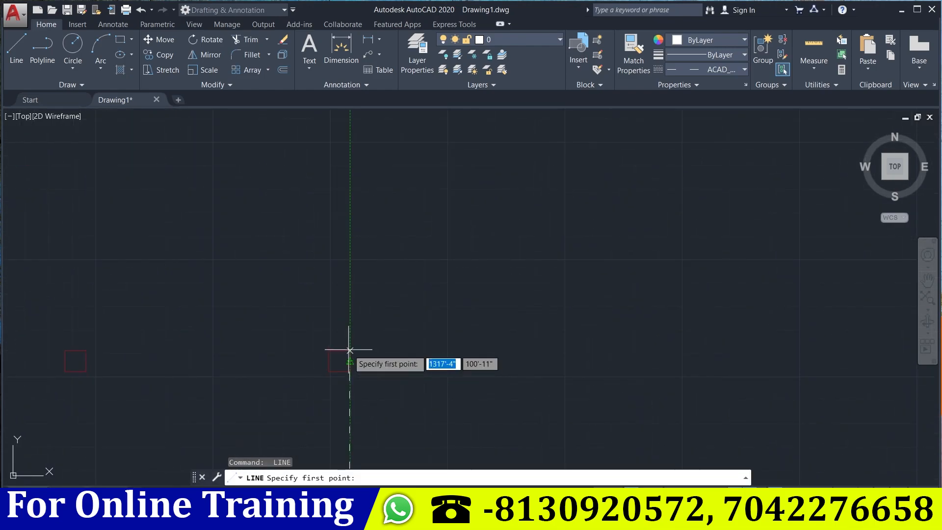
{"action": "left_click", "coordinate": [349, 351]}
{"action": "middle_click_drag", "start_coordinate": [385, 269], "coordinate": [385, 172]}
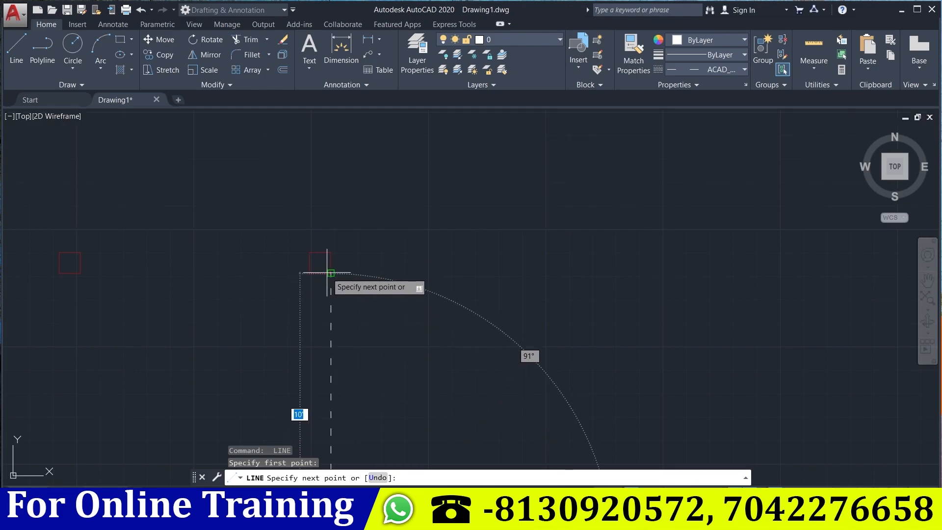
{"action": "left_click", "coordinate": [327, 273]}
{"action": "key", "text": "Return"}
Draw a dashed line along the outer edge of the right column line, from row 2 up to row 1.
{"action": "middle_click_drag", "start_coordinate": [373, 317], "coordinate": [372, 388]}
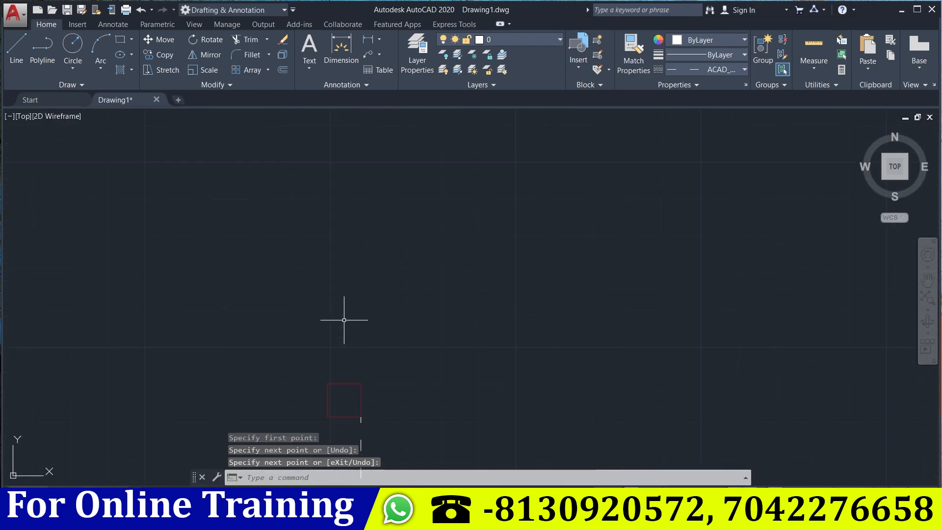
{"action": "scroll", "coordinate": [364, 378], "scroll_direction": "up", "scroll_amount": 2}
{"action": "key", "text": "Return"}
{"action": "left_click", "coordinate": [361, 383]}
{"action": "middle_click_drag", "start_coordinate": [367, 186], "coordinate": [350, 319]}
{"action": "middle_click_drag", "start_coordinate": [339, 249], "coordinate": [334, 405]}
{"action": "left_click", "coordinate": [342, 216]}
{"action": "key", "text": "Escape"}
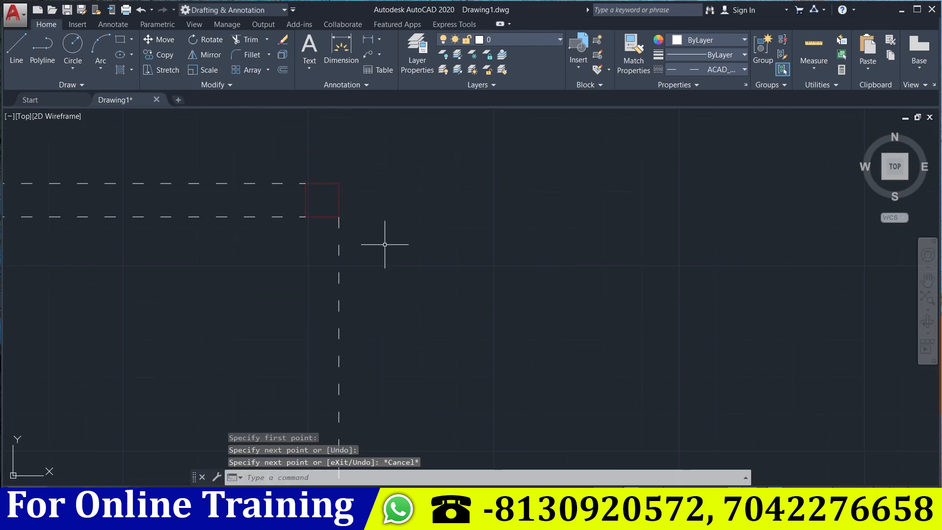
Offset the three dashed lines of the right column line 9" inward.
{"action": "type", "text": "o"}
{"action": "key", "text": "Return"}
{"action": "type", "text": "9\""}
{"action": "key", "text": "Return"}
{"action": "left_click", "coordinate": [466, 241]}
{"action": "left_click", "coordinate": [412, 237]}
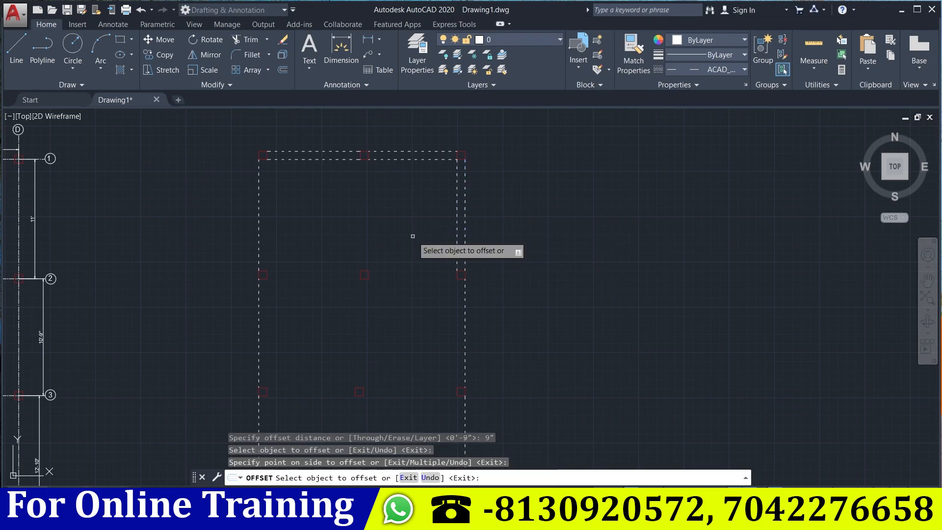
{"action": "left_click", "coordinate": [463, 320]}
{"action": "left_click", "coordinate": [433, 345]}
{"action": "middle_click_drag", "start_coordinate": [433, 345], "coordinate": [427, 240]}
{"action": "left_click", "coordinate": [458, 331]}
{"action": "left_click", "coordinate": [410, 332]}
Offset both dashed lines of the last column row 9" upward.
{"action": "middle_click_drag", "start_coordinate": [410, 435], "coordinate": [411, 365]}
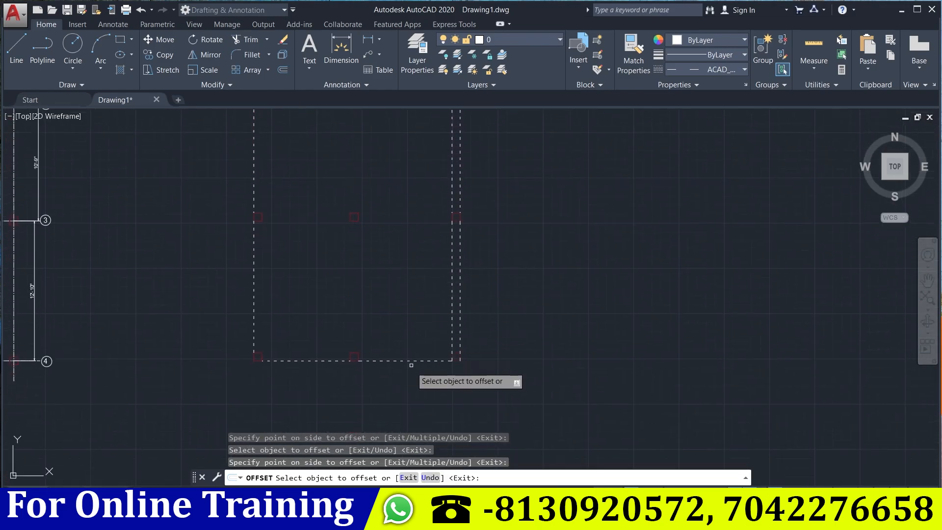
{"action": "left_click", "coordinate": [415, 359]}
{"action": "left_click", "coordinate": [414, 325]}
{"action": "left_click", "coordinate": [318, 361]}
{"action": "left_click", "coordinate": [319, 342]}
Offset the three dashed lines of the left column line 9" inward.
{"action": "middle_click_drag", "start_coordinate": [271, 281], "coordinate": [270, 327]}
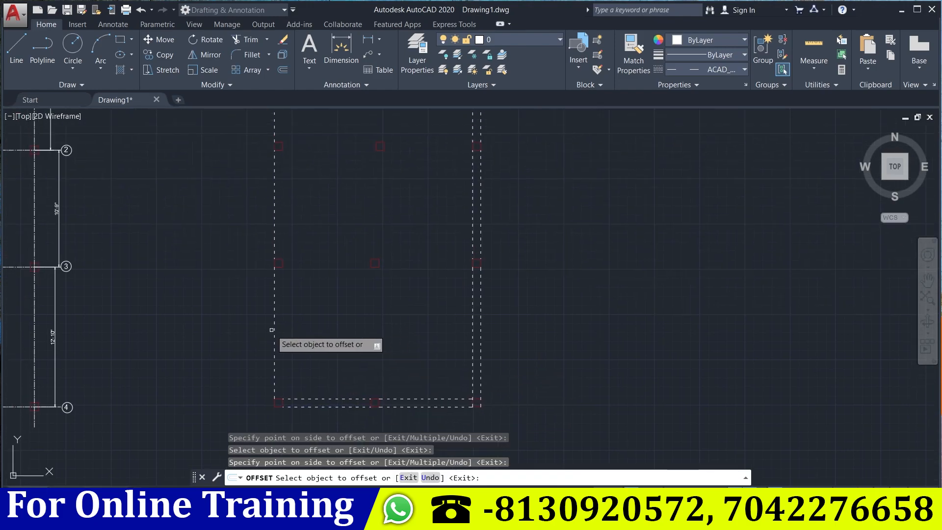
{"action": "left_click", "coordinate": [274, 318]}
{"action": "left_click", "coordinate": [287, 265]}
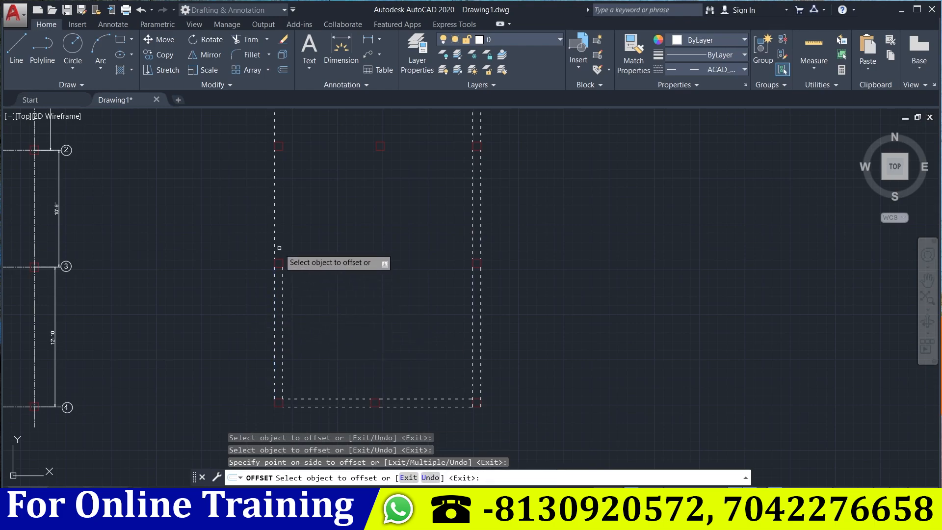
{"action": "middle_click_drag", "start_coordinate": [282, 248], "coordinate": [288, 344]}
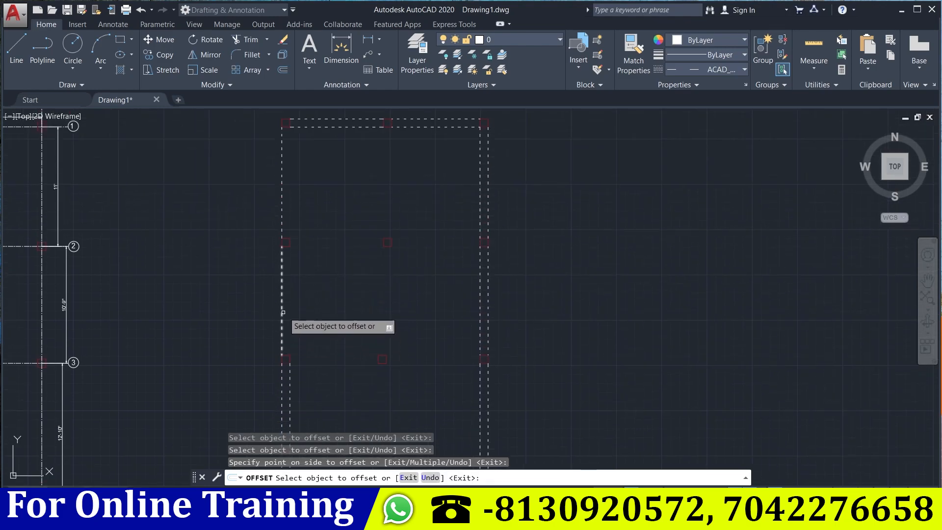
{"action": "left_click", "coordinate": [282, 294]}
{"action": "left_click", "coordinate": [316, 301]}
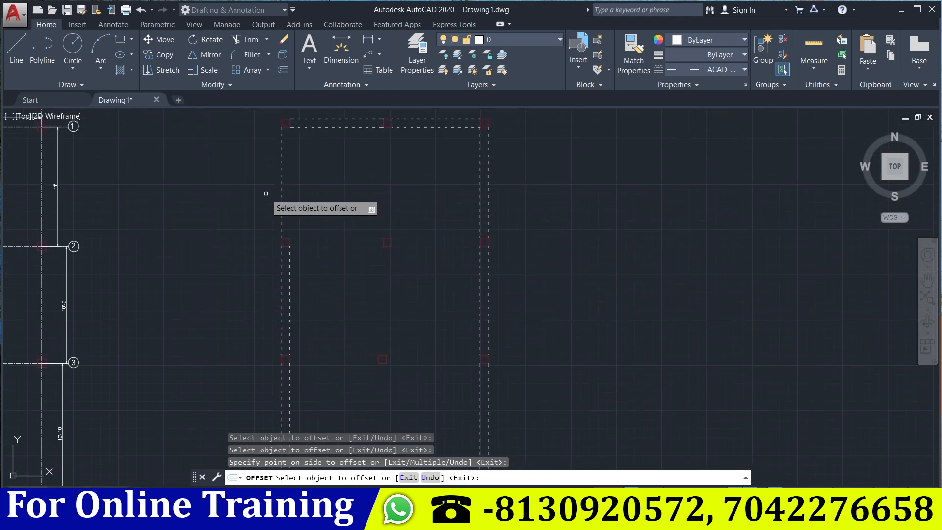
{"action": "left_click", "coordinate": [283, 208]}
{"action": "left_click", "coordinate": [315, 210]}
{"action": "middle_click_drag", "start_coordinate": [299, 269], "coordinate": [277, 340]}
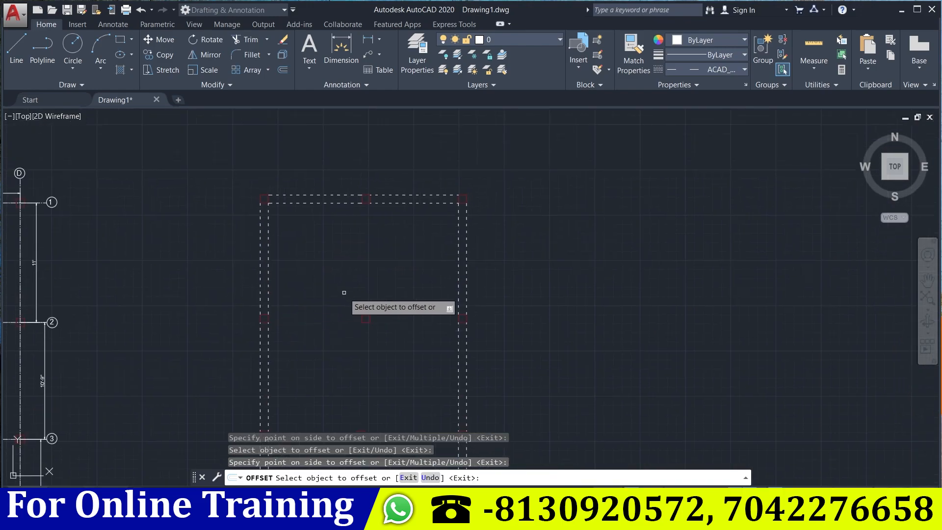
{"action": "key", "text": "Escape"}
Draw two dashed lines along the upper edge of row 2, connecting the left, middle and right columns.
{"action": "scroll", "coordinate": [314, 313], "scroll_direction": "up", "scroll_amount": 5}
{"action": "type", "text": "l"}
{"action": "key", "text": "Return"}
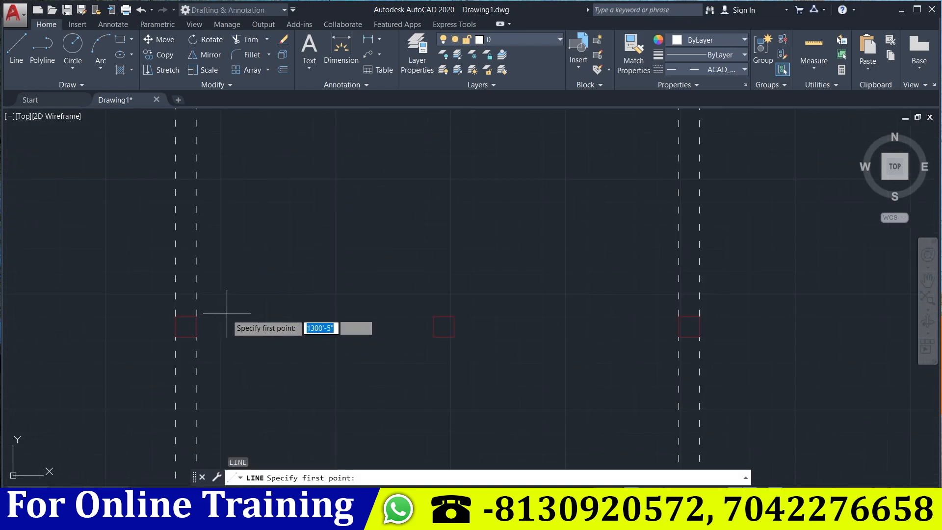
{"action": "left_click", "coordinate": [196, 315]}
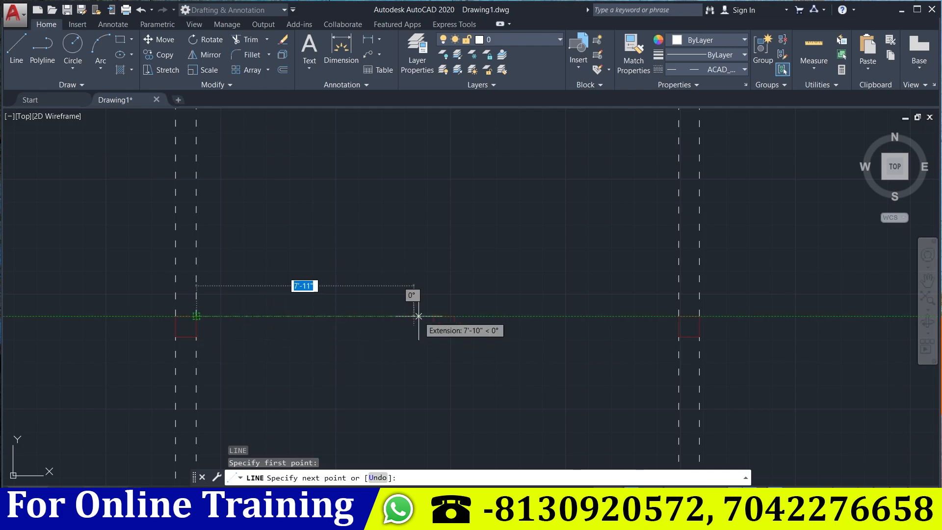
{"action": "left_click", "coordinate": [434, 316]}
{"action": "key", "text": "Return"}
{"action": "key", "text": "Return"}
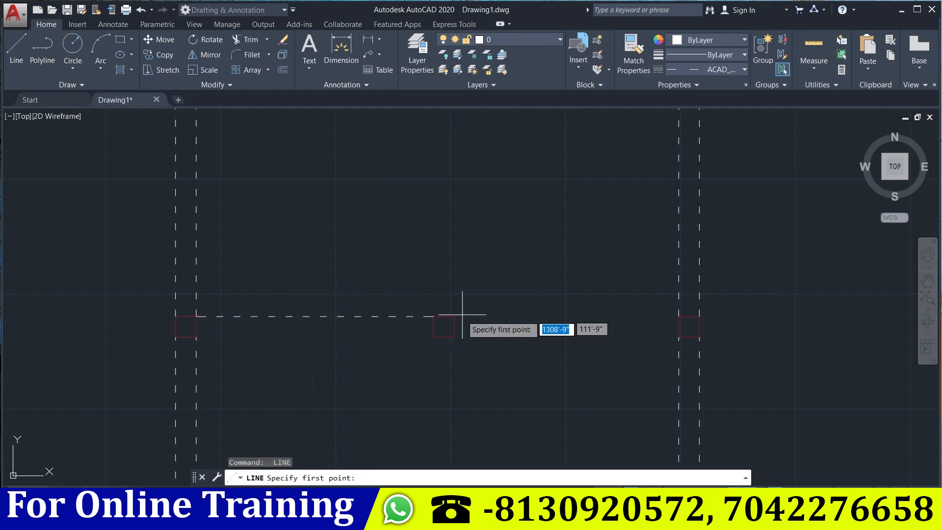
{"action": "left_click", "coordinate": [454, 316]}
{"action": "left_click", "coordinate": [678, 316]}
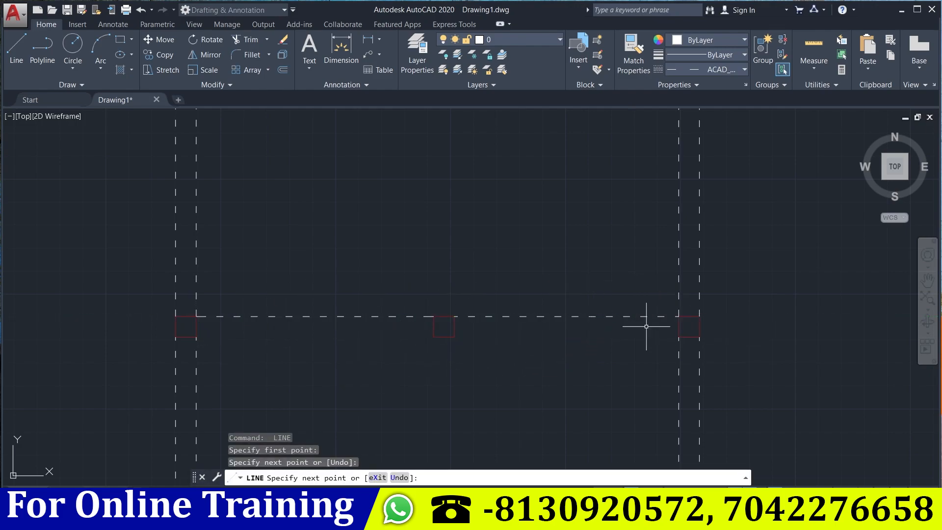
{"action": "key", "text": "Return"}
Offset both dashed lines of column row 2 downward by 9".
{"action": "middle_click_drag", "start_coordinate": [679, 316], "coordinate": [641, 262]}
{"action": "type", "text": "o"}
{"action": "key", "text": "Return"}
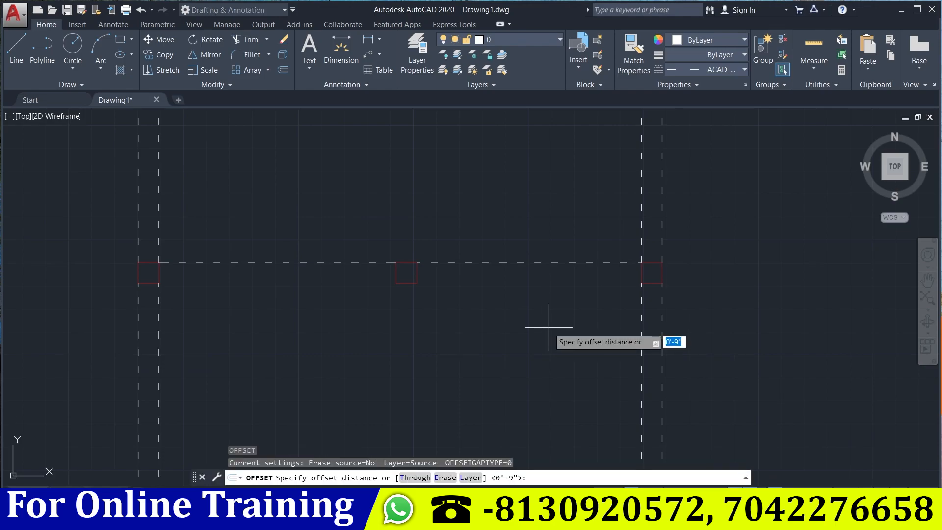
{"action": "key", "text": "Return"}
{"action": "left_click", "coordinate": [554, 260]}
{"action": "left_click", "coordinate": [554, 300]}
{"action": "left_click", "coordinate": [554, 263]}
{"action": "left_click", "coordinate": [577, 326]}
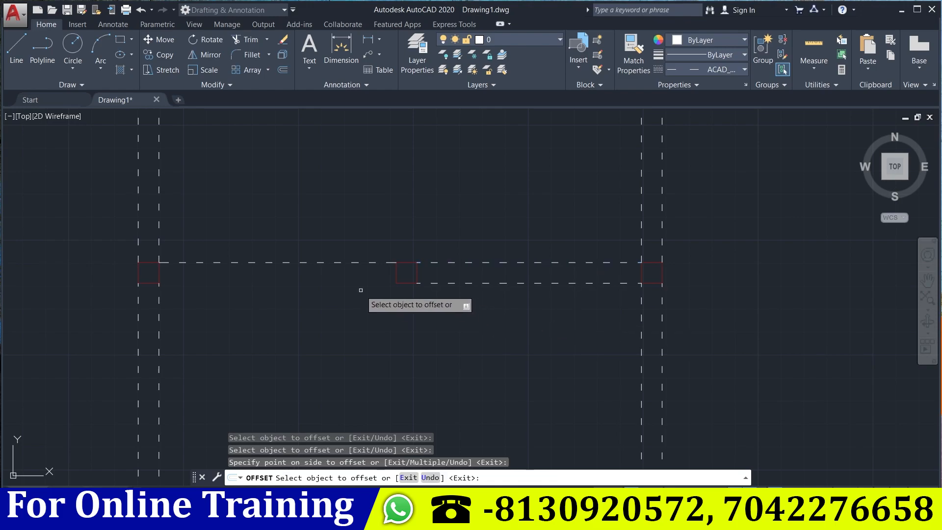
{"action": "left_click", "coordinate": [341, 262]}
{"action": "left_click", "coordinate": [343, 273]}
{"action": "scroll", "coordinate": [381, 315], "scroll_direction": "down", "scroll_amount": 6}
{"action": "scroll", "coordinate": [401, 297], "scroll_direction": "up", "scroll_amount": 4}
{"action": "scroll", "coordinate": [387, 275], "scroll_direction": "up", "scroll_amount": 2}
{"action": "key", "text": "Escape"}
{"action": "key", "text": "Escape"}
{"action": "key", "text": "Escape"}
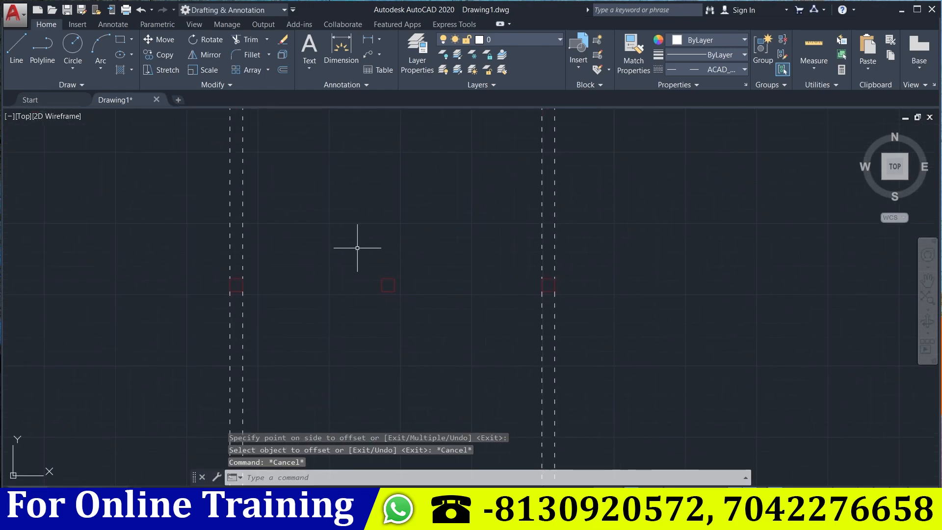
Draw two dashed lines along the upper edge of row 3, connecting the left, middle and right columns.
{"action": "type", "text": "l"}
{"action": "key", "text": "Return"}
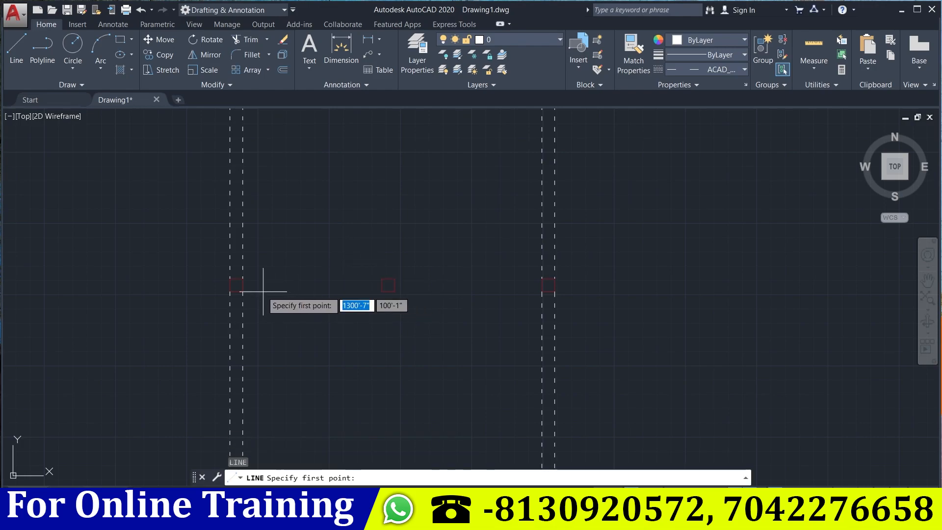
{"action": "left_click", "coordinate": [242, 278]}
{"action": "left_click", "coordinate": [382, 278]}
{"action": "key", "text": "Return"}
{"action": "key", "text": "Return"}
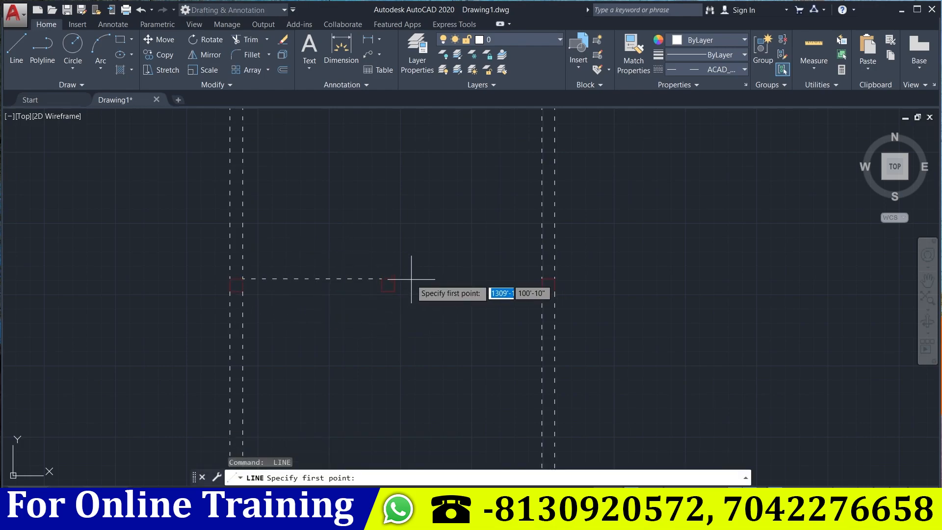
{"action": "left_click", "coordinate": [394, 278]}
{"action": "left_click", "coordinate": [542, 279]}
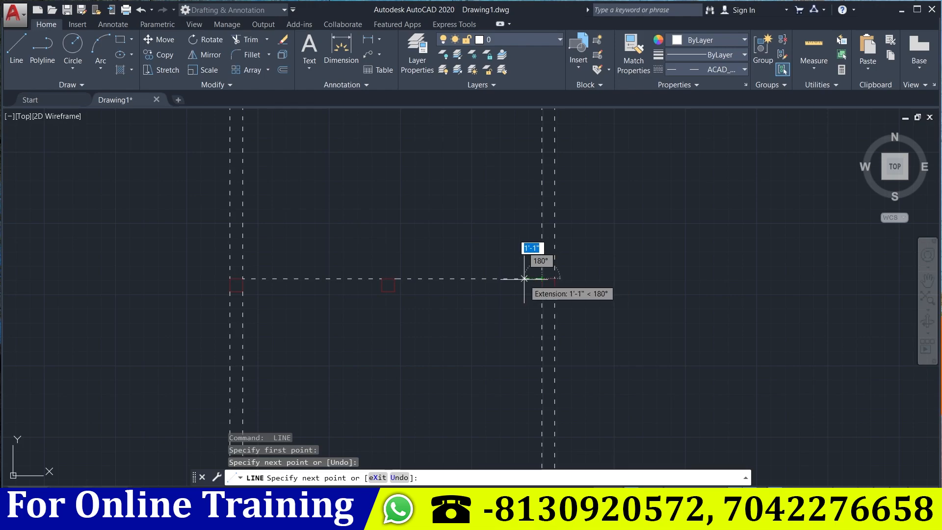
{"action": "key", "text": "Escape"}
Try to offset the dashed beam line of row 3 downward by 9'.
{"action": "type", "text": "o"}
{"action": "key", "text": "Return"}
{"action": "type", "text": "9'"}
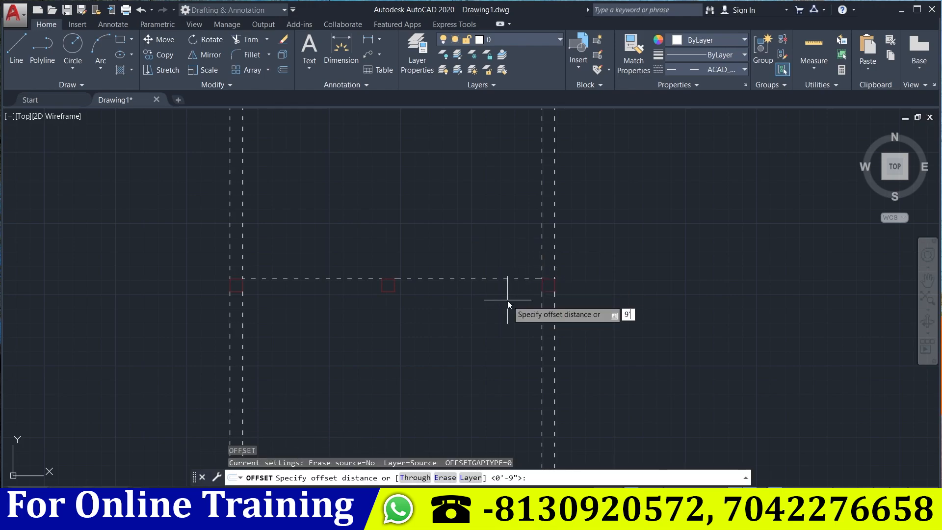
{"action": "key", "text": "Return"}
{"action": "left_click", "coordinate": [493, 279]}
{"action": "left_click", "coordinate": [490, 294]}
{"action": "left_click", "coordinate": [419, 278]}
{"action": "left_click", "coordinate": [438, 302]}
{"action": "scroll", "coordinate": [440, 305], "scroll_direction": "down", "scroll_amount": 5}
{"action": "key", "text": "Escape"}
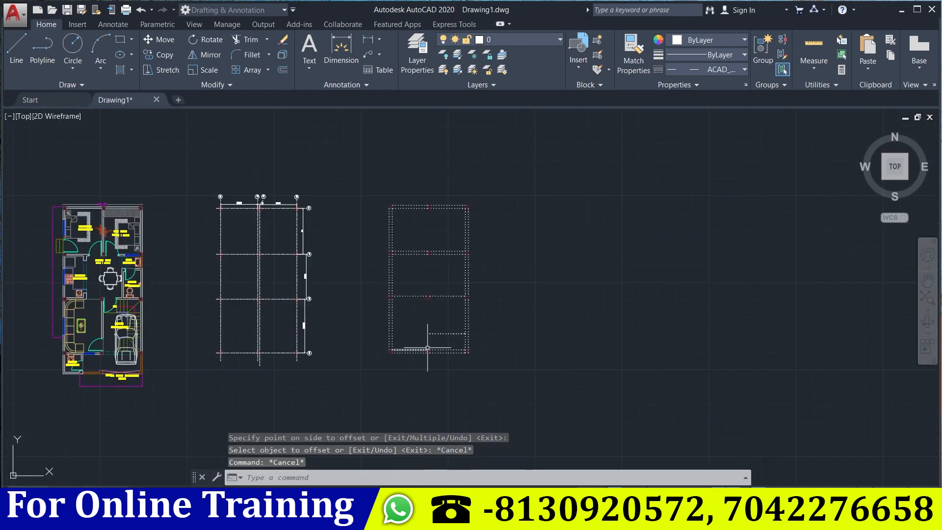
Erase the misplaced offset lines between rows 3 and 4.
{"action": "scroll", "coordinate": [487, 319], "scroll_direction": "up", "scroll_amount": 5}
{"action": "left_click", "coordinate": [489, 320]}
{"action": "left_click", "coordinate": [414, 265]}
{"action": "key", "text": "Delete"}
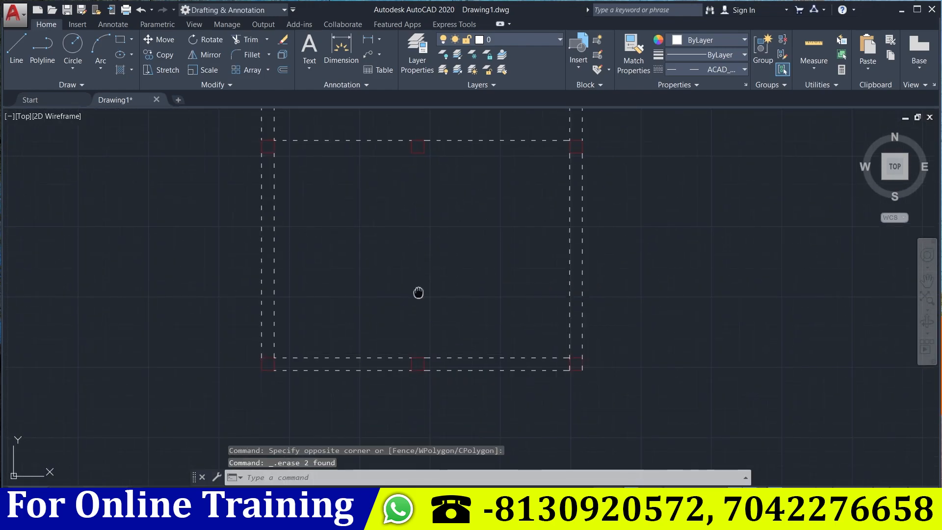
Offset both dashed lines of column row 3 downward by 9".
{"action": "type", "text": "o"}
{"action": "key", "text": "Return"}
{"action": "type", "text": "9\""}
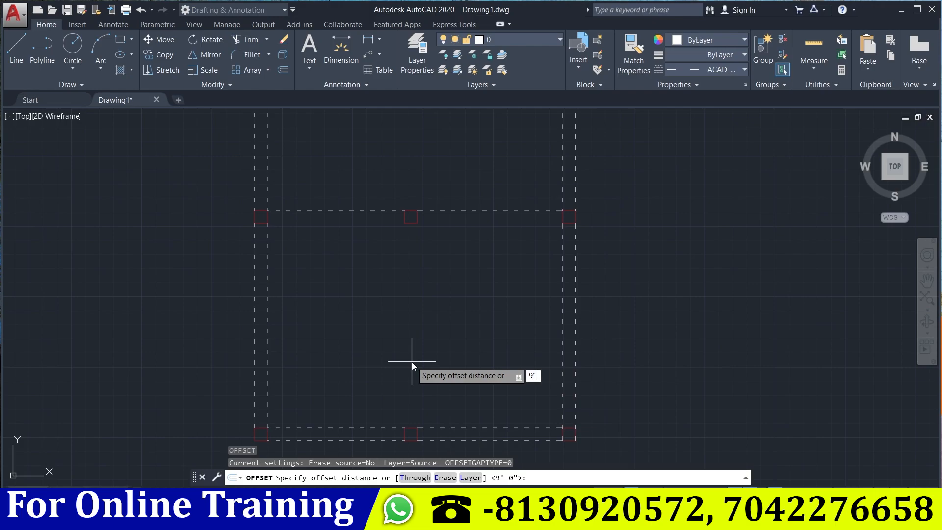
{"action": "key", "text": "Return"}
{"action": "left_click", "coordinate": [465, 211]}
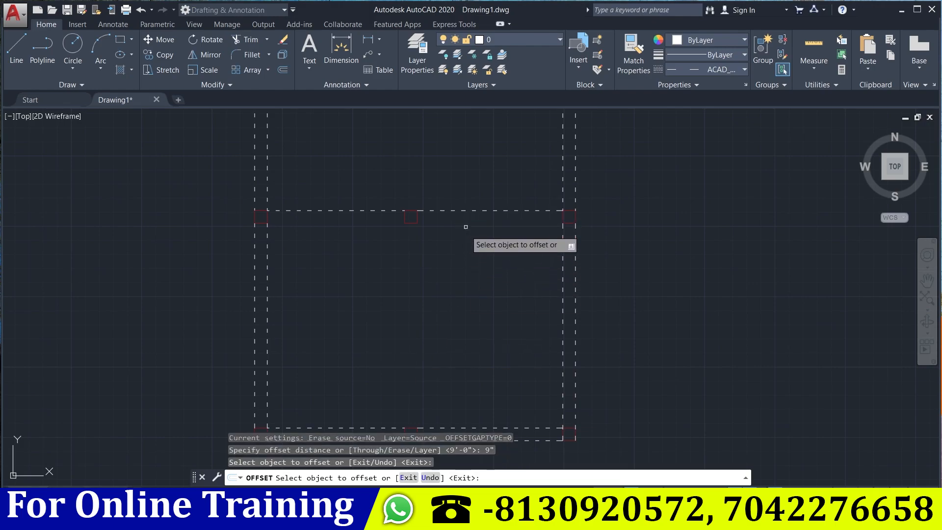
{"action": "left_click", "coordinate": [464, 210]}
{"action": "left_click", "coordinate": [475, 250]}
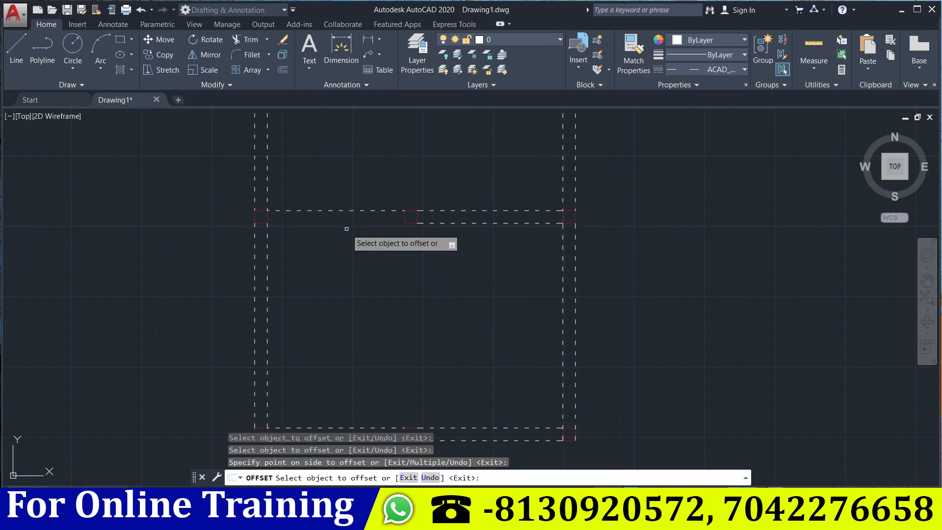
{"action": "left_click", "coordinate": [353, 210]}
{"action": "left_click", "coordinate": [366, 243]}
{"action": "middle_click_drag", "start_coordinate": [408, 258], "coordinate": [394, 232]}
{"action": "key", "text": "Escape"}
{"action": "key", "text": "Escape"}
Draw a vertical dashed line along the right edge of the middle columns, from row 3 down to row 4.
{"action": "type", "text": "l"}
{"action": "key", "text": "Return"}
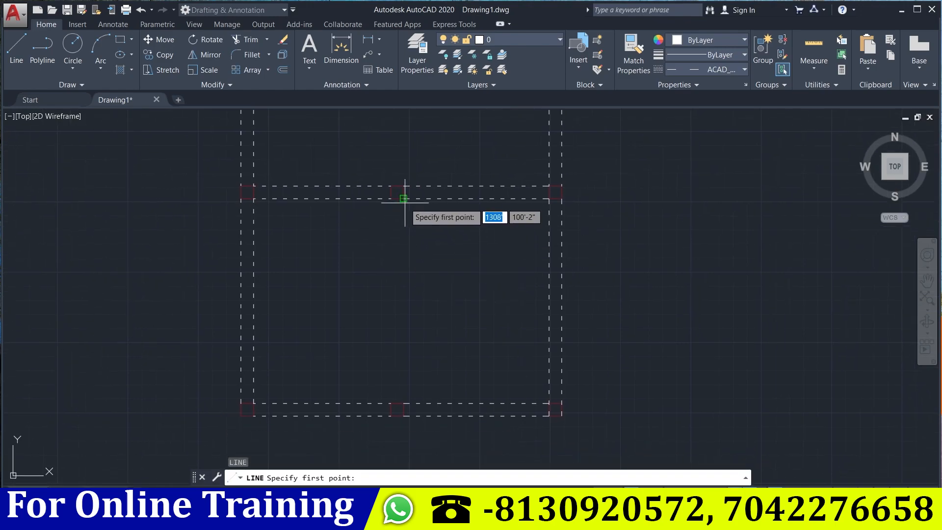
{"action": "left_click", "coordinate": [403, 198]}
{"action": "left_click", "coordinate": [404, 403]}
{"action": "key", "text": "Escape"}
Offset the middle vertical line between rows 3 and 4 to the left by 9".
{"action": "type", "text": "o"}
{"action": "key", "text": "Return"}
{"action": "type", "text": "9\""}
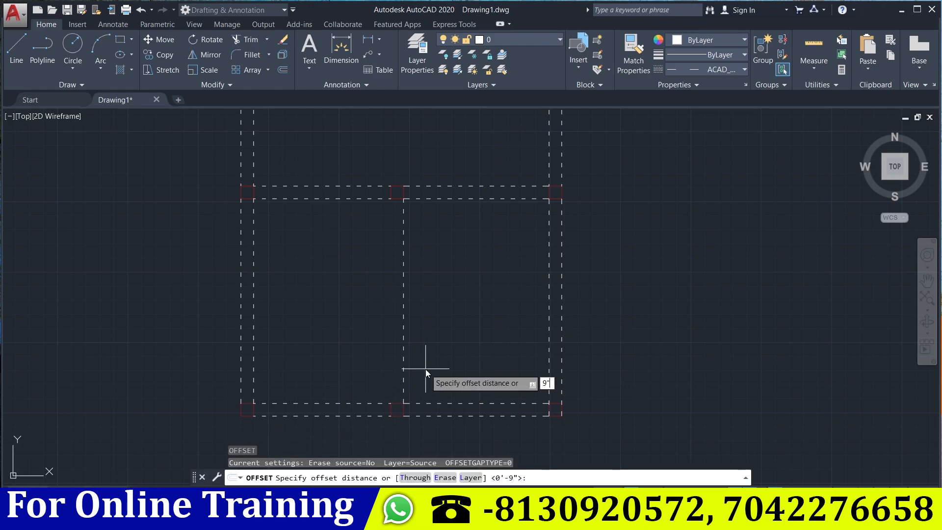
{"action": "key", "text": "Return"}
{"action": "left_click", "coordinate": [403, 347]}
{"action": "left_click", "coordinate": [385, 344]}
{"action": "key", "text": "Escape"}
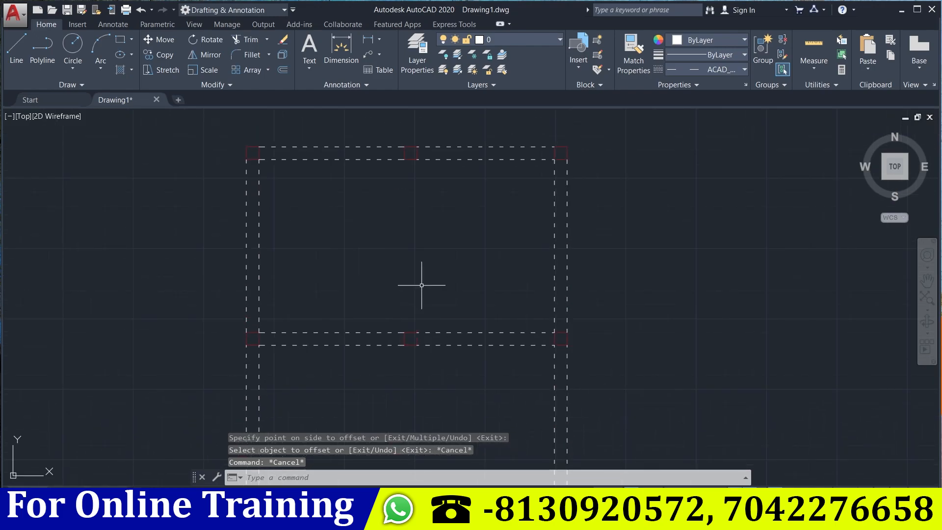
Draw a vertical dashed line along the right edge of the middle columns, from row 1 down to row 2.
{"action": "type", "text": "l"}
{"action": "key", "text": "Return"}
{"action": "left_click", "coordinate": [416, 159]}
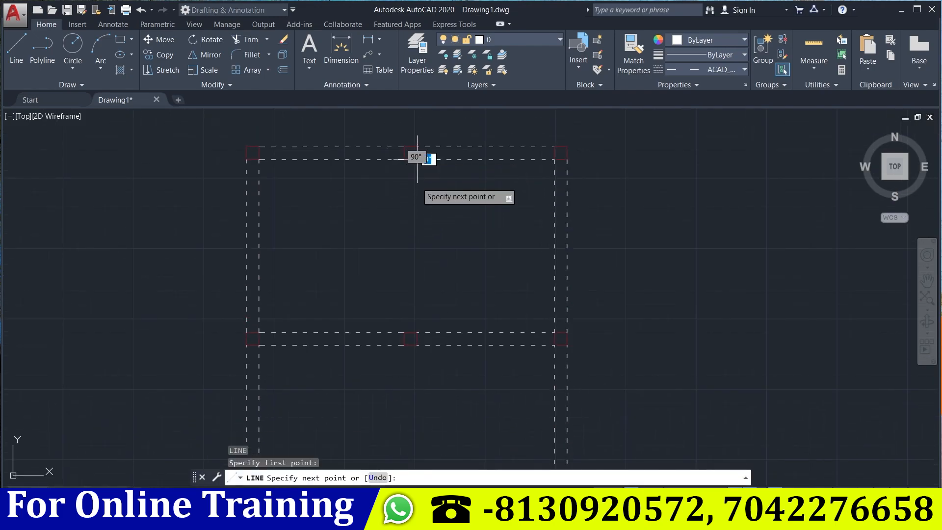
{"action": "left_click", "coordinate": [416, 338]}
{"action": "key", "text": "Escape"}
{"action": "key", "text": "Escape"}
Offset the middle vertical line between rows 1 and 2 to the left by 9".
{"action": "type", "text": "o"}
{"action": "key", "text": "Return"}
{"action": "type", "text": "9"}
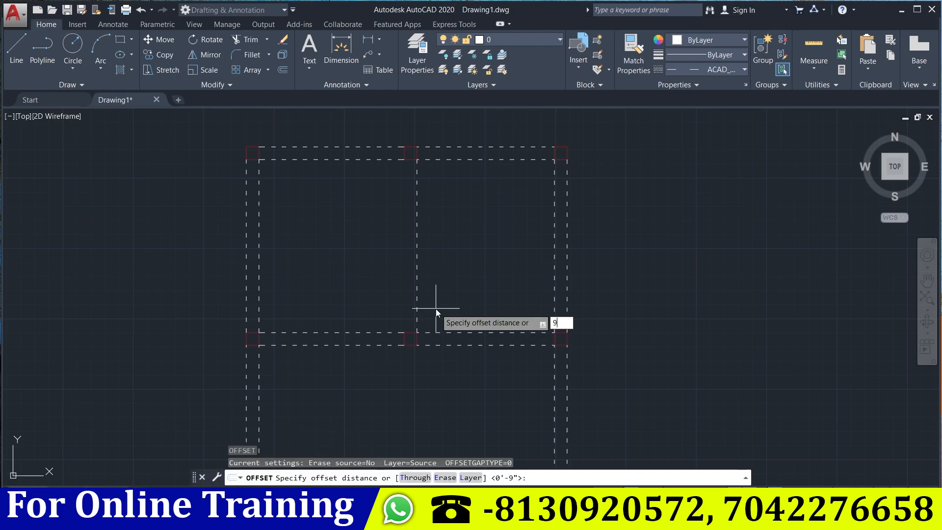
{"action": "type", "text": "\""}
{"action": "key", "text": "Return"}
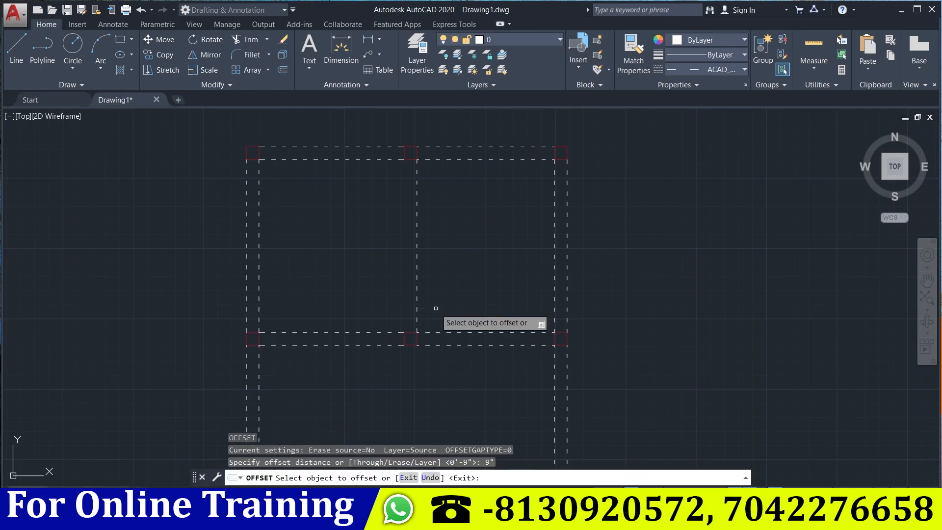
{"action": "left_click", "coordinate": [416, 290]}
{"action": "left_click", "coordinate": [386, 283]}
{"action": "key", "text": "Escape"}
{"action": "key", "text": "Escape"}
Place a multiline text label reading PB1 above the left beam of row 1.
{"action": "scroll", "coordinate": [429, 307], "scroll_direction": "down", "scroll_amount": 5}
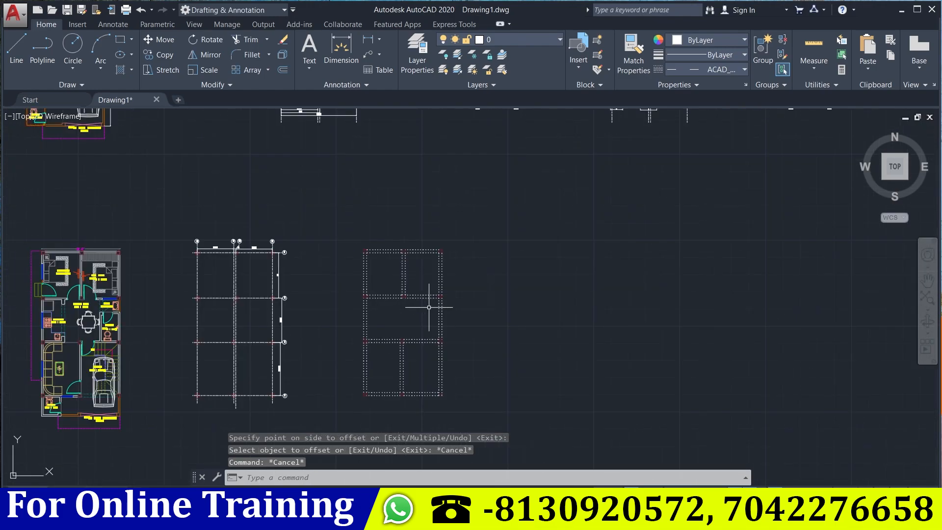
{"action": "middle_click_drag", "start_coordinate": [429, 307], "coordinate": [479, 279]}
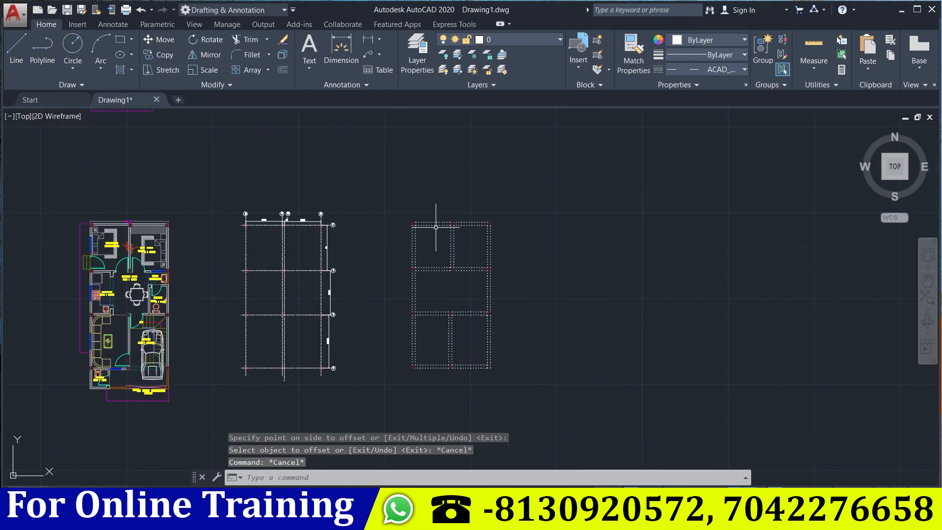
{"action": "scroll", "coordinate": [436, 227], "scroll_direction": "up", "scroll_amount": 4}
{"action": "scroll", "coordinate": [441, 250], "scroll_direction": "up", "scroll_amount": 2}
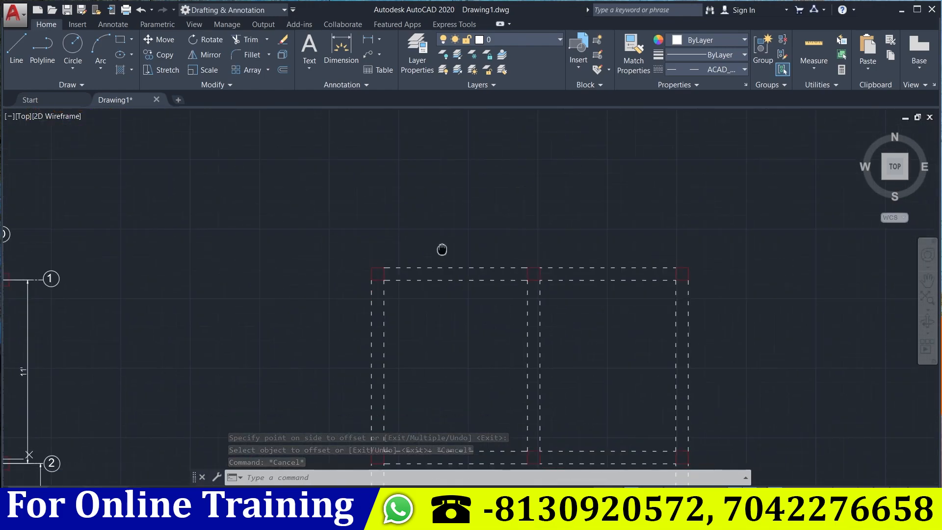
{"action": "type", "text": "t"}
{"action": "key", "text": "Return"}
{"action": "left_click", "coordinate": [442, 233]}
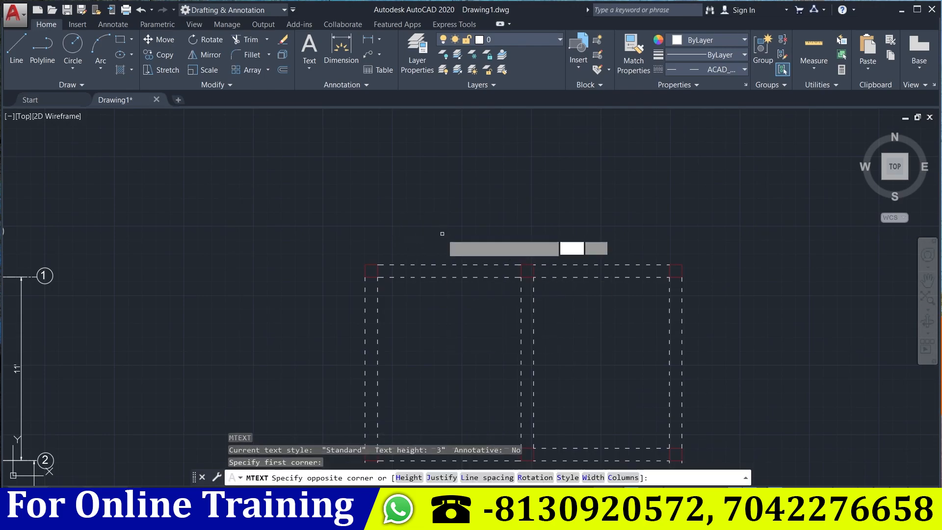
{"action": "left_click", "coordinate": [538, 245]}
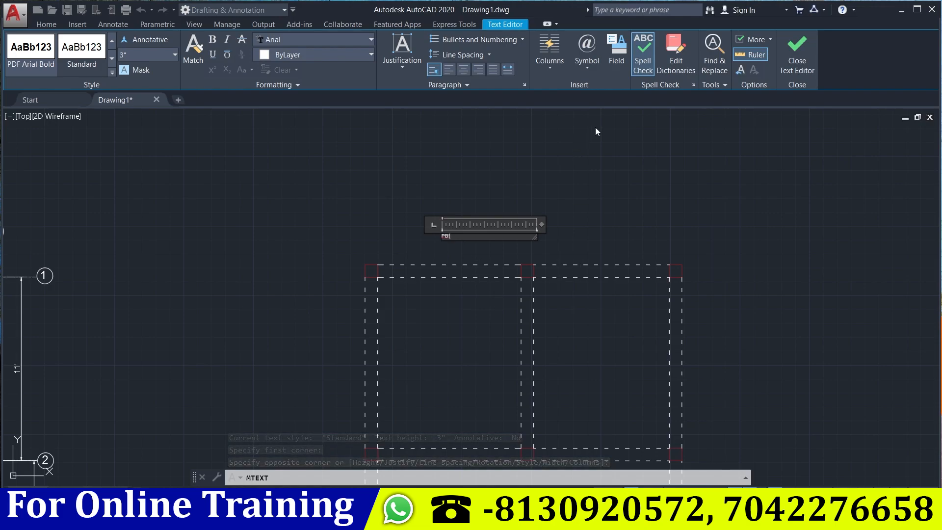
{"action": "left_click", "coordinate": [797, 67]}
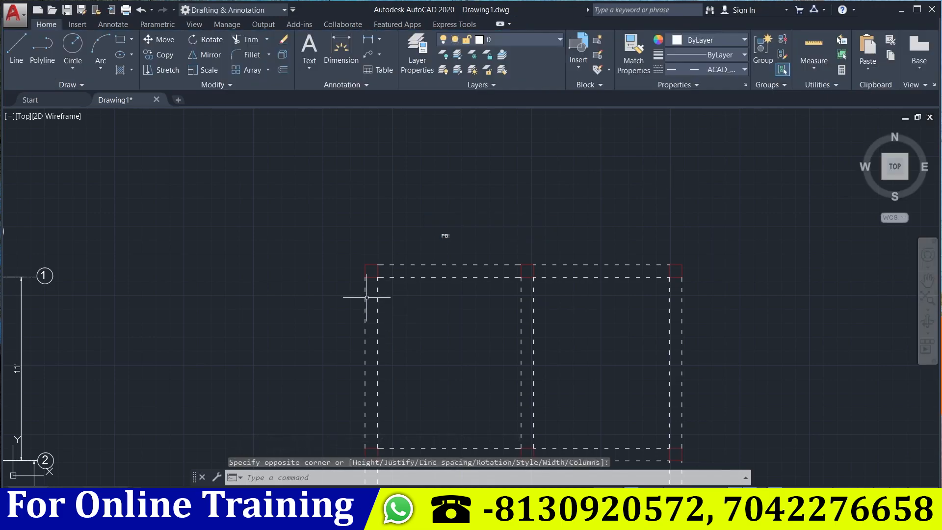
Open the PB1 label in the text editor to check its text and height, and close it.
{"action": "scroll", "coordinate": [427, 241], "scroll_direction": "up", "scroll_amount": 8}
{"action": "double_click", "coordinate": [544, 208]}
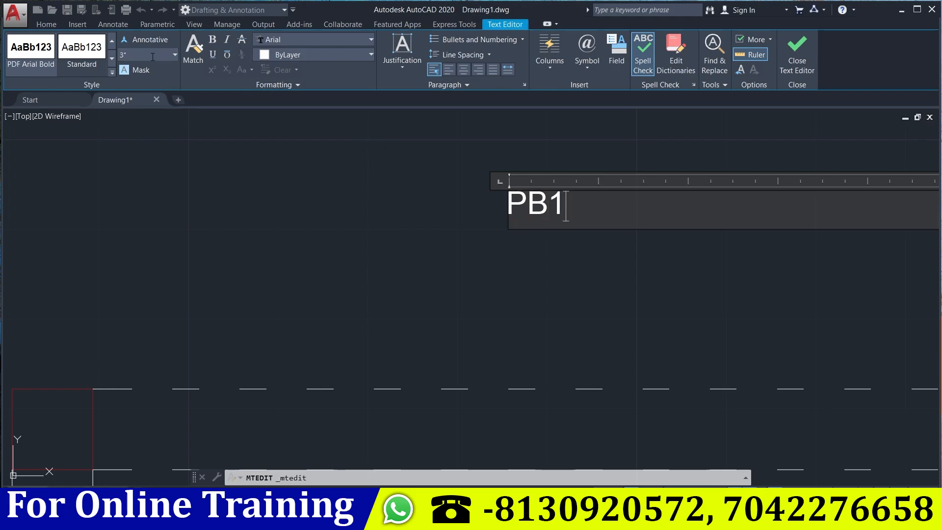
{"action": "left_click", "coordinate": [785, 58]}
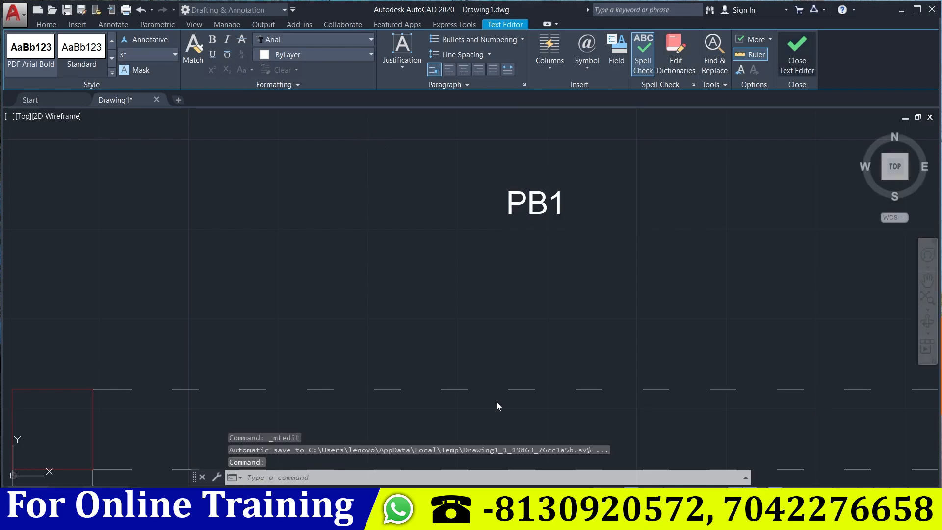
Scale up the PB1 label above the left beam of row 1 to a text height of about 8".
{"action": "scroll", "coordinate": [513, 275], "scroll_direction": "down", "scroll_amount": 5}
{"action": "left_click", "coordinate": [516, 257]}
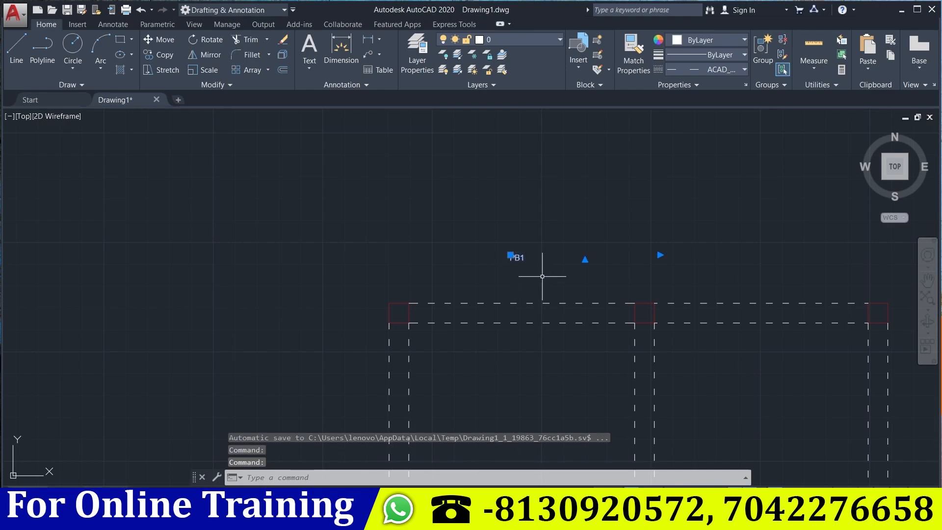
{"action": "type", "text": "SC"}
{"action": "key", "text": "Return"}
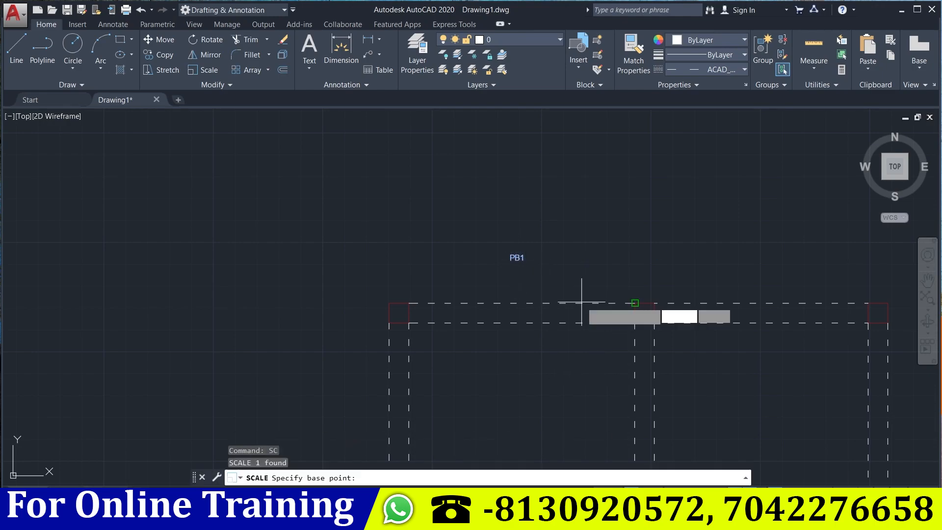
{"action": "left_click", "coordinate": [519, 254]}
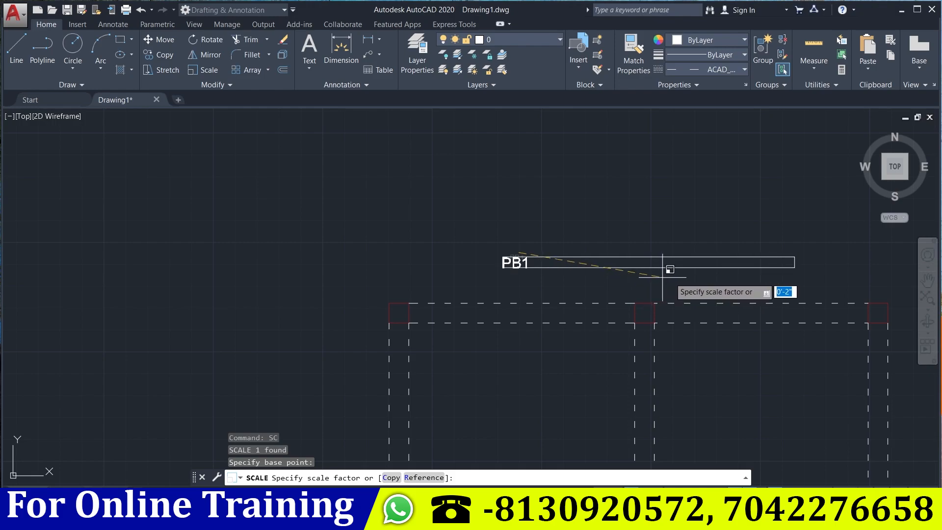
{"action": "left_click", "coordinate": [738, 284]}
{"action": "middle_click_drag", "start_coordinate": [596, 230], "coordinate": [568, 232]}
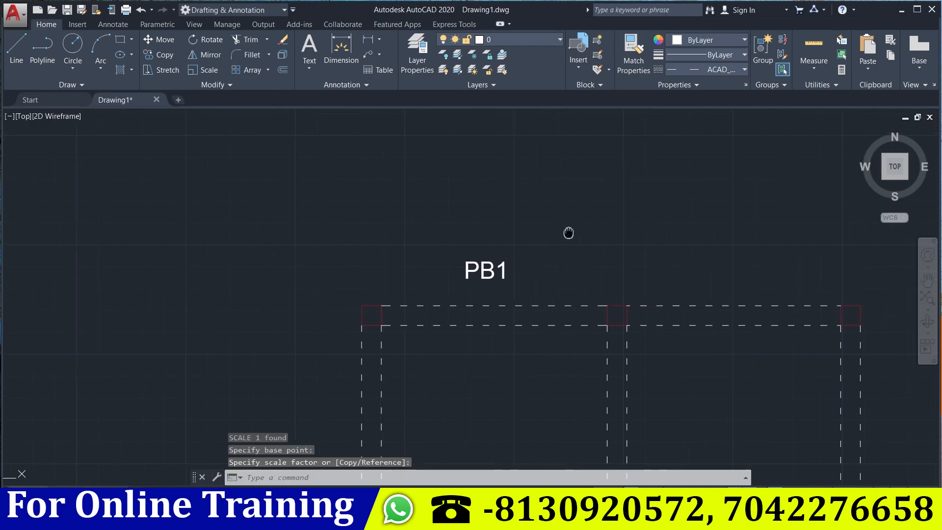
Copy the PB1 label above the right beam of row 1 and below both beams of row 4.
{"action": "left_click", "coordinate": [444, 237]}
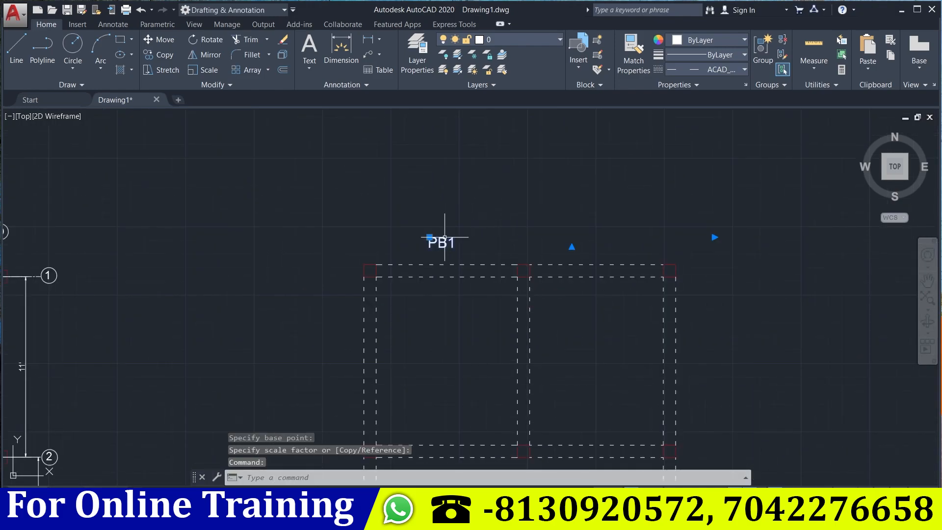
{"action": "key", "text": "Return"}
{"action": "left_click", "coordinate": [444, 239]}
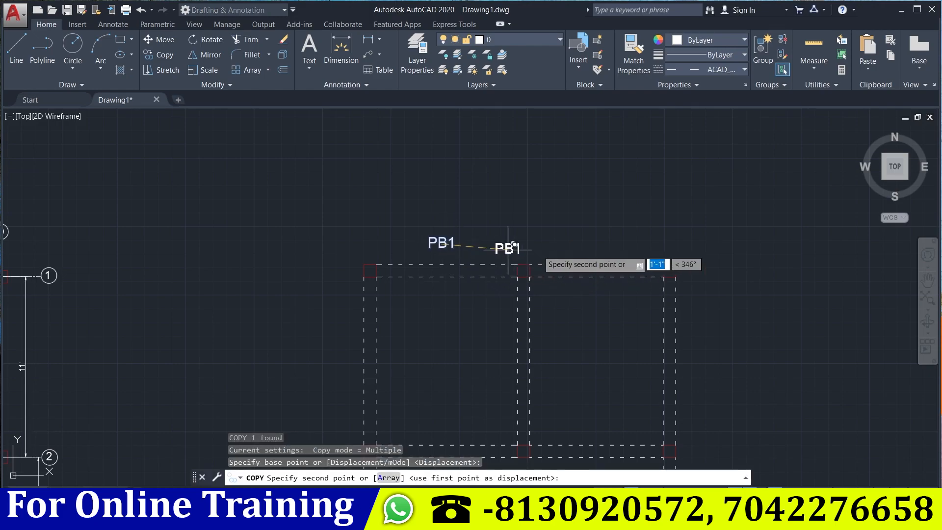
{"action": "left_click", "coordinate": [590, 244]}
{"action": "middle_click_drag", "start_coordinate": [593, 332], "coordinate": [585, 97]}
{"action": "scroll", "coordinate": [577, 252], "scroll_direction": "down", "scroll_amount": 4}
{"action": "middle_click_drag", "start_coordinate": [574, 314], "coordinate": [552, 248]}
{"action": "scroll", "coordinate": [486, 387], "scroll_direction": "up", "scroll_amount": 2}
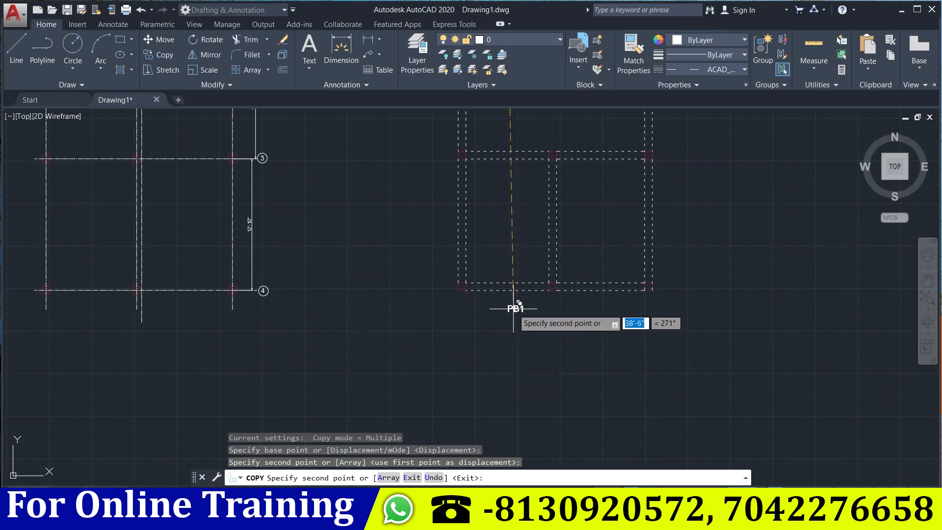
{"action": "left_click", "coordinate": [512, 304]}
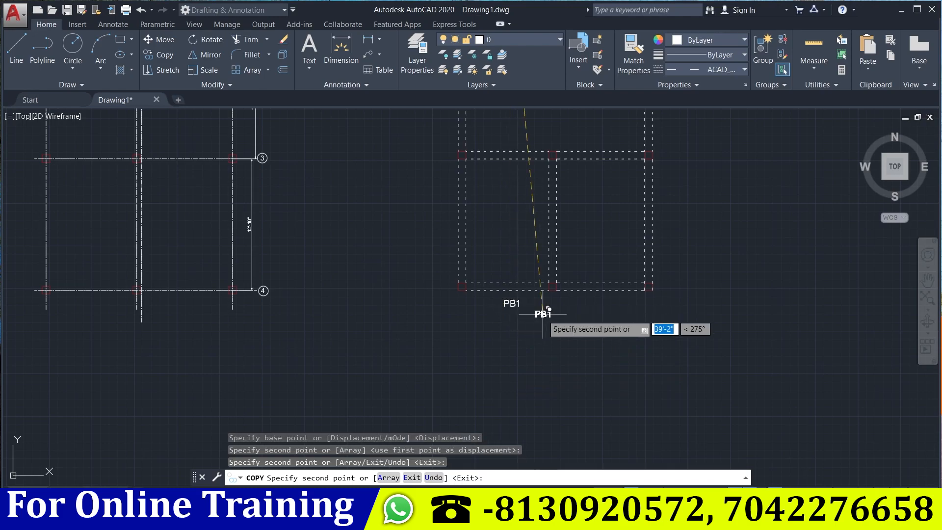
{"action": "left_click", "coordinate": [604, 305]}
{"action": "middle_click_drag", "start_coordinate": [597, 287], "coordinate": [576, 382]}
{"action": "key", "text": "Escape"}
Copy the PB1 label from row 1 beside each of the three outer vertical beams on the layout's left side.
{"action": "middle_click_drag", "start_coordinate": [448, 179], "coordinate": [384, 284]}
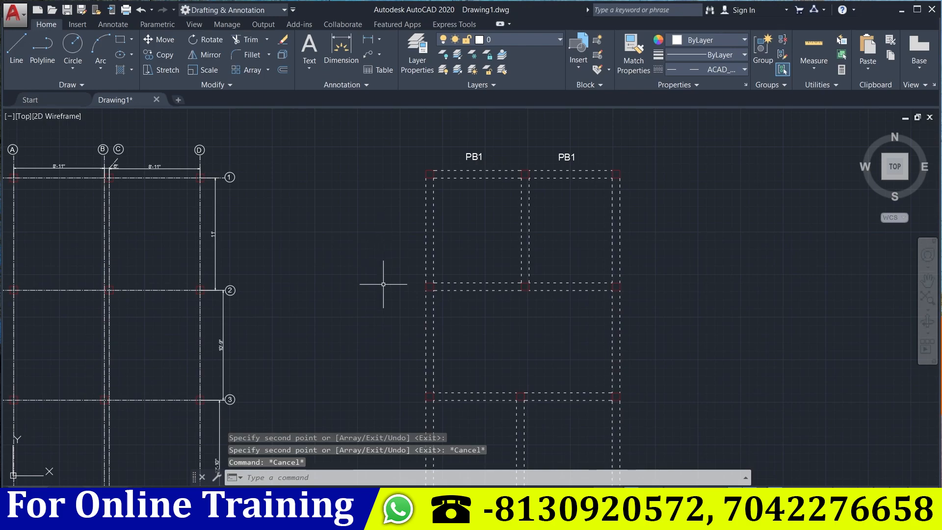
{"action": "left_click", "coordinate": [467, 154]}
{"action": "type", "text": "co"}
{"action": "key", "text": "Return"}
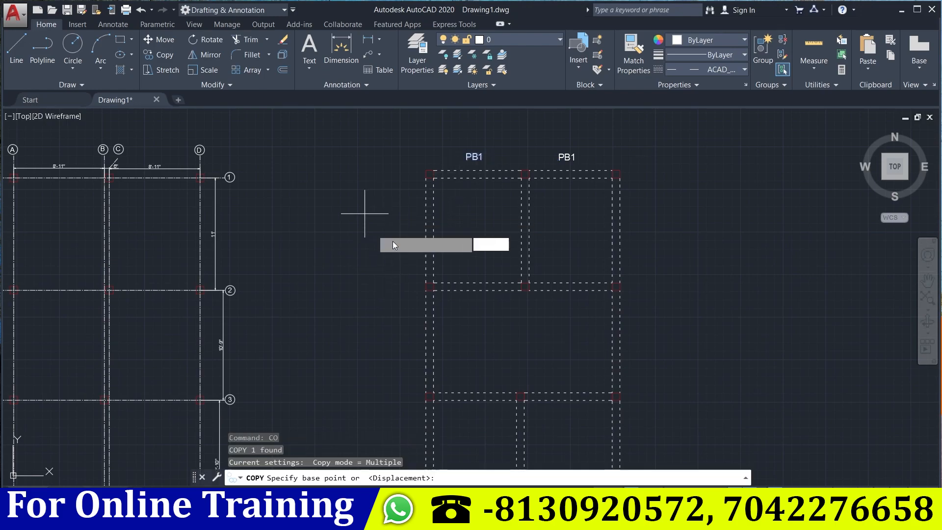
{"action": "left_click", "coordinate": [471, 158]}
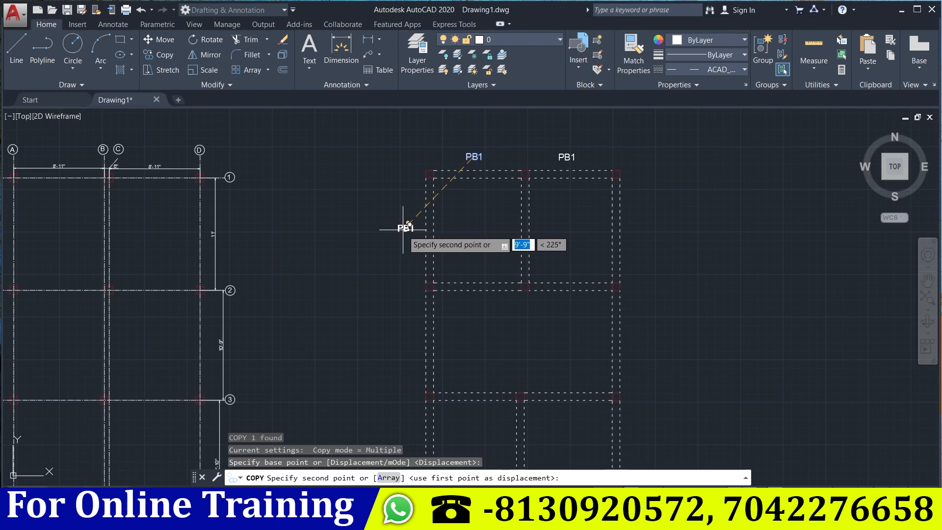
{"action": "middle_click_drag", "start_coordinate": [381, 337], "coordinate": [388, 253]}
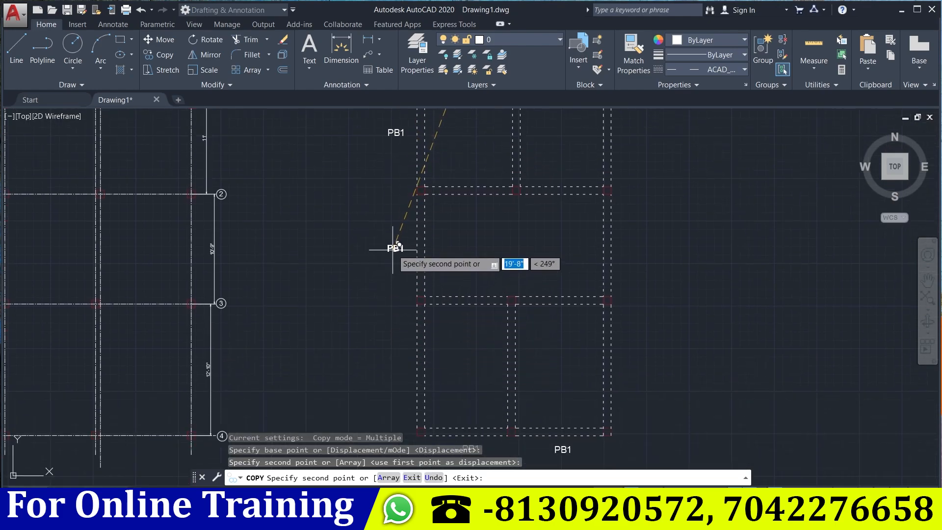
{"action": "left_click", "coordinate": [391, 250]}
{"action": "left_click", "coordinate": [394, 352]}
Place PB1 label copies beside the three outer vertical beams on the layout's right side.
{"action": "middle_click_drag", "start_coordinate": [695, 429], "coordinate": [616, 450]}
{"action": "mouse_move", "coordinate": [597, 363]}
{"action": "middle_mouse_down"}
{"action": "mouse_move", "coordinate": [584, 381]}
{"action": "mouse_move", "coordinate": [576, 462]}
{"action": "middle_mouse_up"}
{"action": "left_click", "coordinate": [527, 256]}
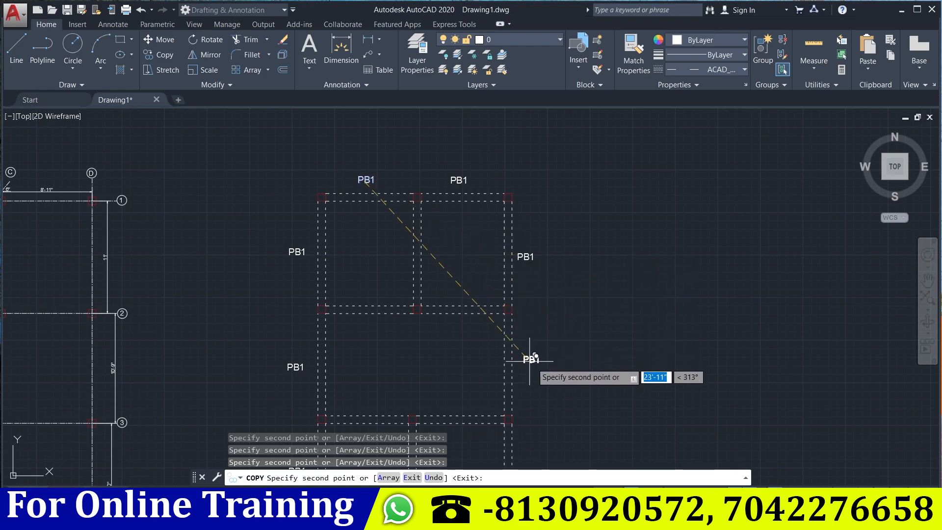
{"action": "left_click", "coordinate": [532, 357]}
{"action": "middle_click_drag", "start_coordinate": [532, 357], "coordinate": [542, 211]}
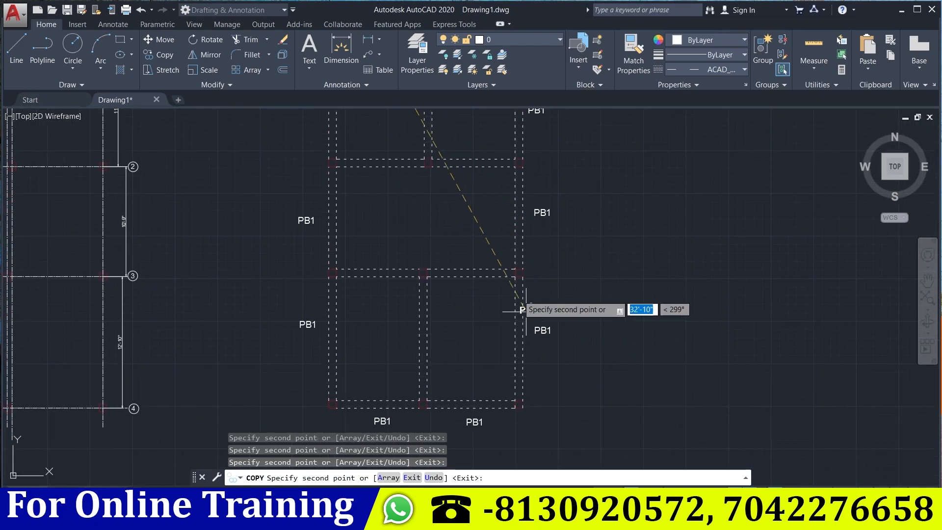
Place PB1 label copies beside the middle vertical beams between rows 1 and 2 and between rows 3 and 4.
{"action": "middle_click_drag", "start_coordinate": [543, 324], "coordinate": [542, 486]}
{"action": "left_click", "coordinate": [442, 263]}
{"action": "middle_click_drag", "start_coordinate": [454, 453], "coordinate": [451, 326]}
{"action": "left_click", "coordinate": [440, 376]}
{"action": "key", "text": "Escape"}
{"action": "key", "text": "Escape"}
Copy the right PB1 label of row 1 below both beams of row 2 and both beams of row 3.
{"action": "middle_click_drag", "start_coordinate": [439, 386], "coordinate": [472, 509]}
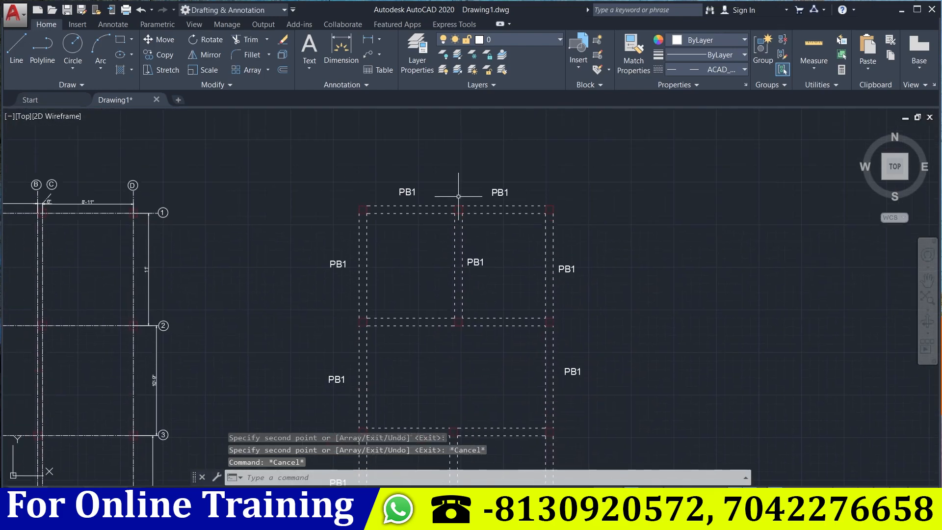
{"action": "left_click", "coordinate": [499, 193]}
{"action": "type", "text": "co"}
{"action": "key", "text": "Return"}
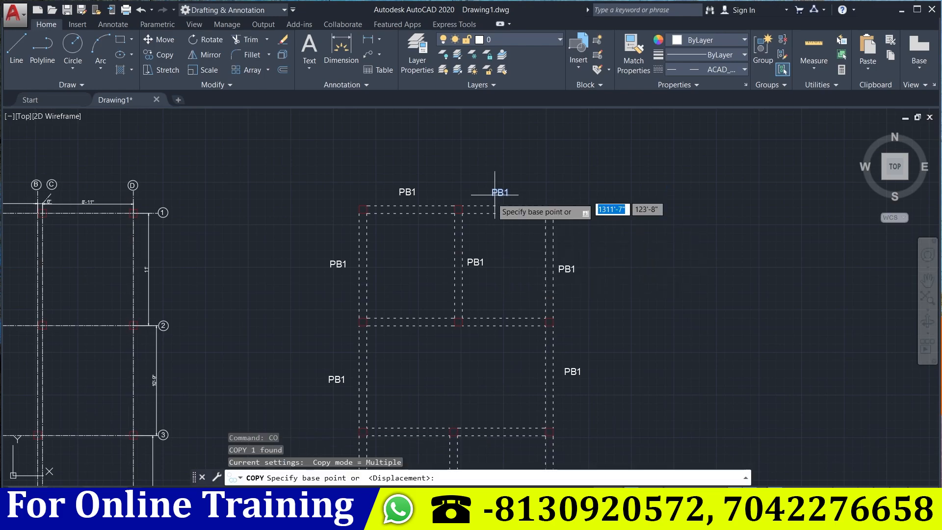
{"action": "left_click", "coordinate": [496, 194]}
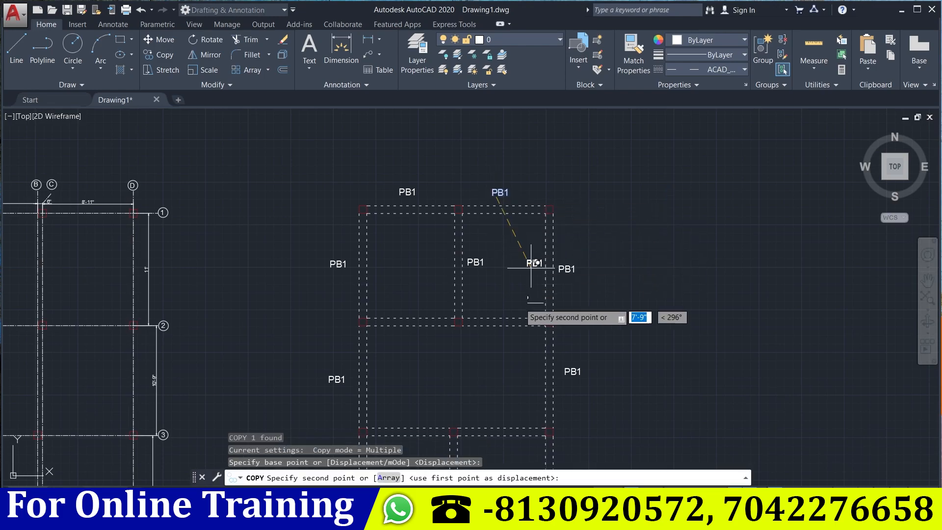
{"action": "left_click", "coordinate": [500, 339]}
{"action": "left_click", "coordinate": [411, 338]}
{"action": "middle_click_drag", "start_coordinate": [411, 339], "coordinate": [437, 196]}
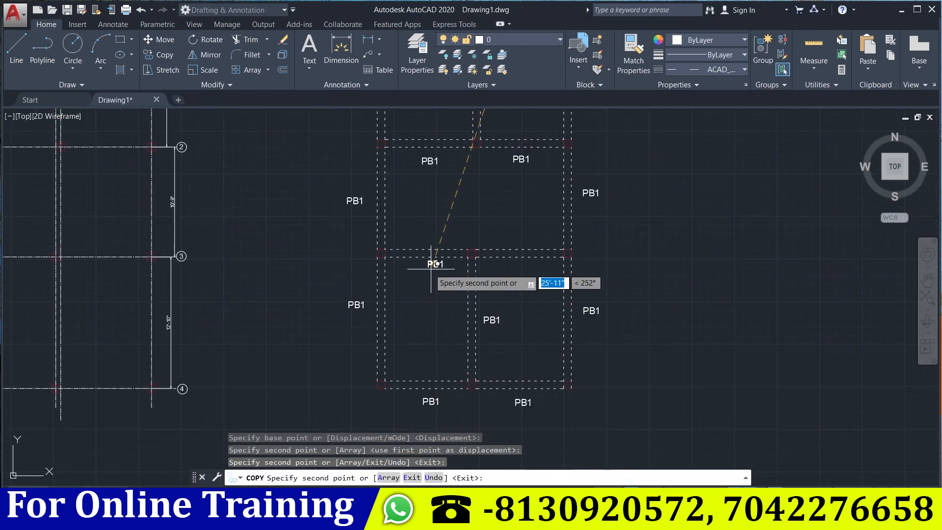
{"action": "left_click", "coordinate": [426, 269]}
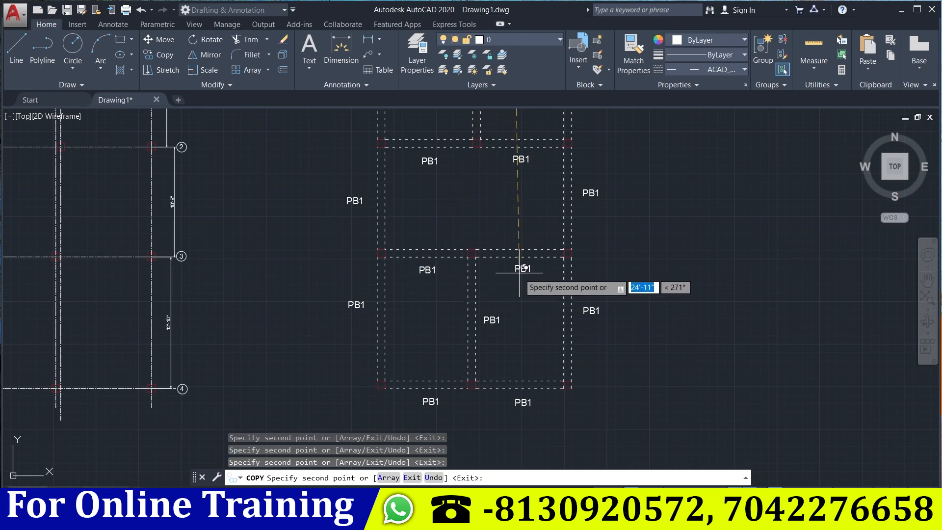
{"action": "left_click", "coordinate": [520, 275]}
{"action": "key", "text": "Escape"}
Change the label of the middle vertical beam between rows 3 and 4 to PB3.
{"action": "scroll", "coordinate": [454, 362], "scroll_direction": "up", "scroll_amount": 2}
{"action": "double_click", "coordinate": [491, 319]}
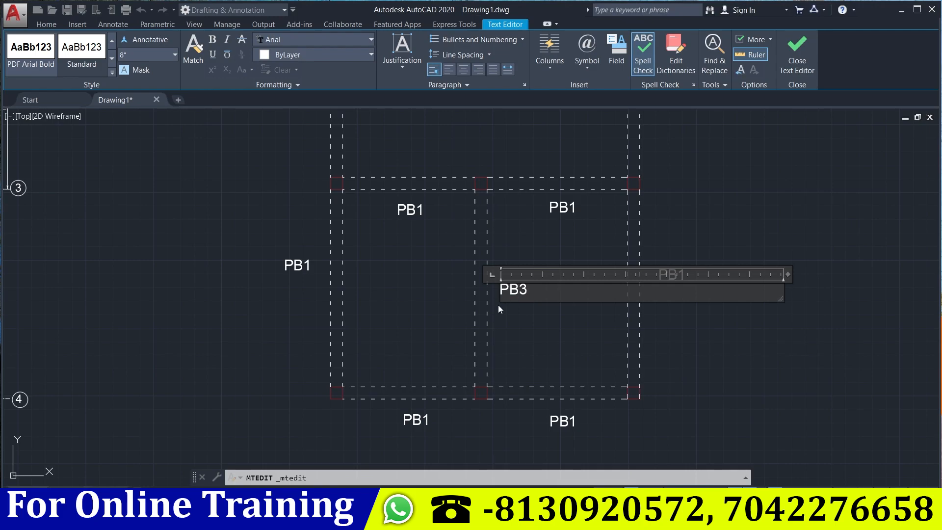
{"action": "left_click", "coordinate": [788, 69]}
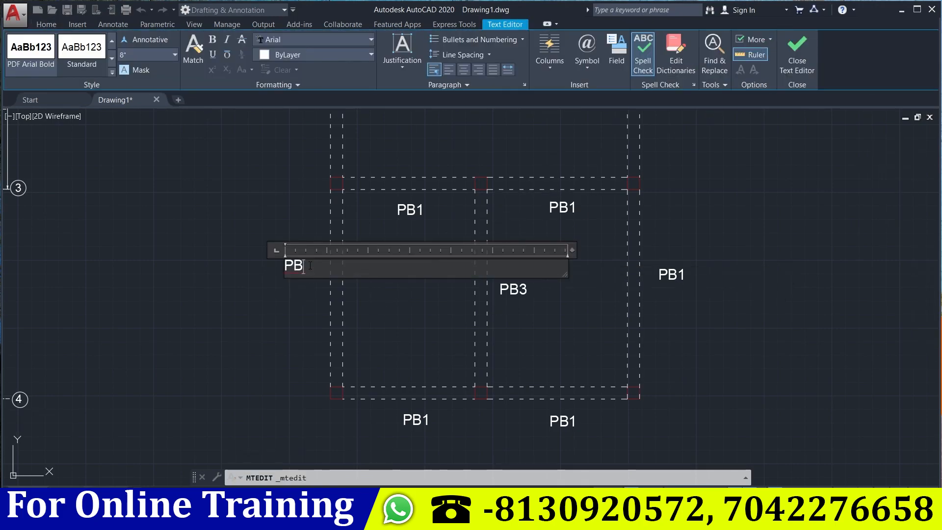
Change the labels of the left and right outer vertical beams between rows 3 and 4 to PB2.
{"action": "left_click", "coordinate": [693, 273]}
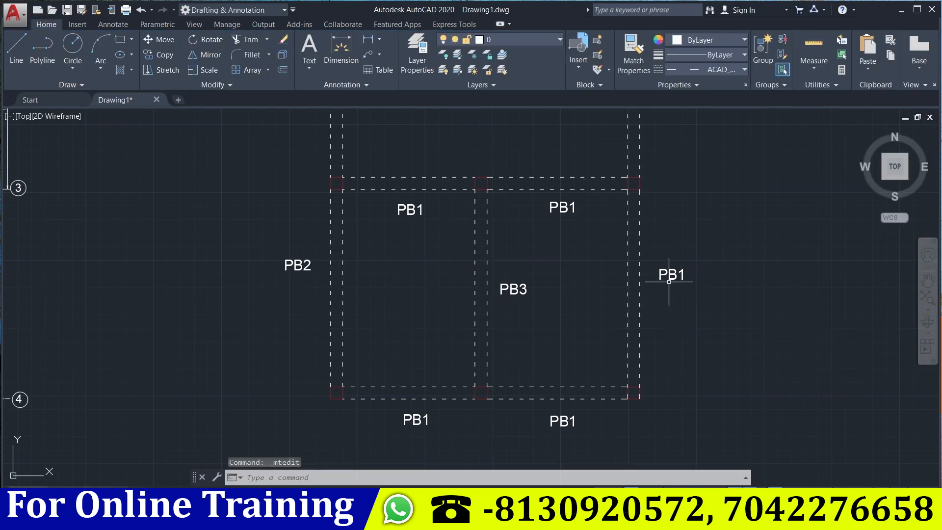
{"action": "left_click", "coordinate": [675, 280]}
{"action": "double_click", "coordinate": [675, 280]}
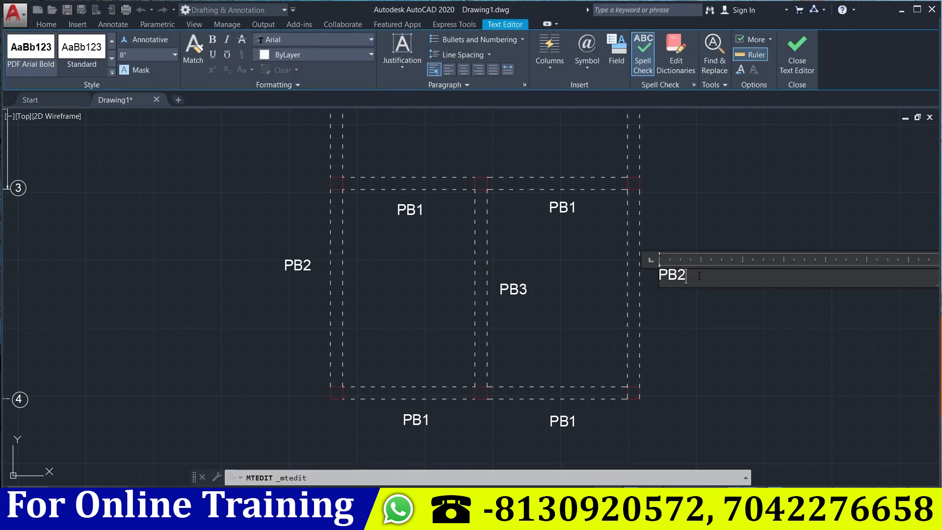
{"action": "left_click", "coordinate": [797, 54]}
Change the labels of the left and right outer vertical beams between rows 2 and 3 to PB2.
{"action": "mouse_move", "coordinate": [542, 311]}
{"action": "middle_mouse_down"}
{"action": "mouse_move", "coordinate": [524, 458]}
{"action": "mouse_move", "coordinate": [547, 507]}
{"action": "middle_mouse_up"}
{"action": "double_click", "coordinate": [329, 333]}
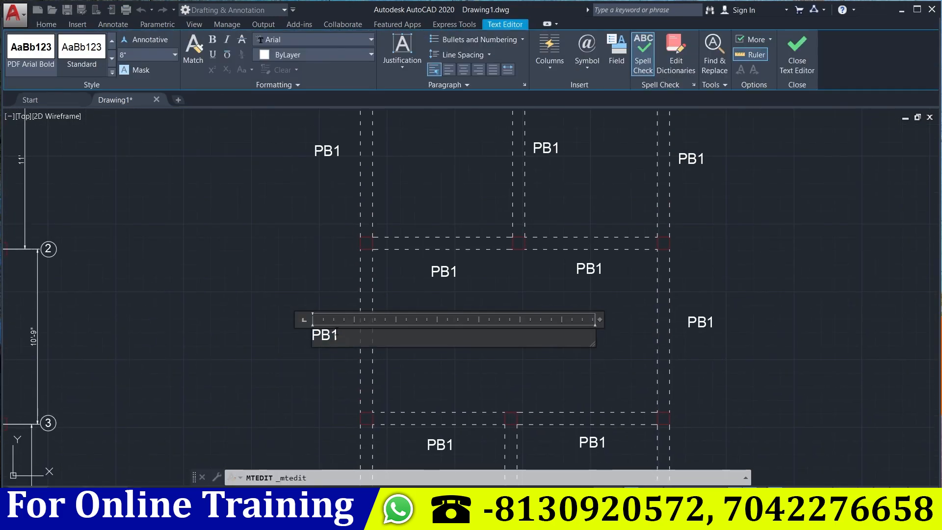
{"action": "left_click", "coordinate": [796, 61]}
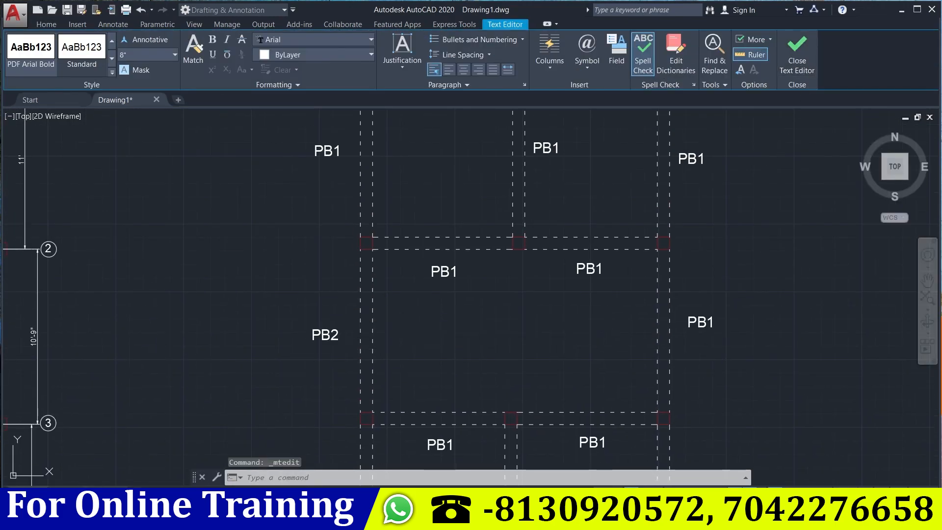
{"action": "double_click", "coordinate": [692, 320]}
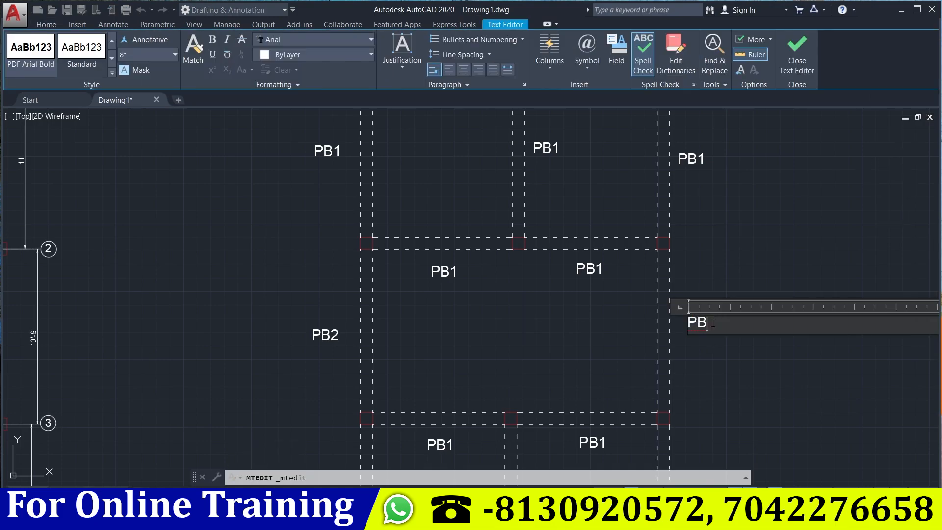
{"action": "left_click", "coordinate": [806, 54]}
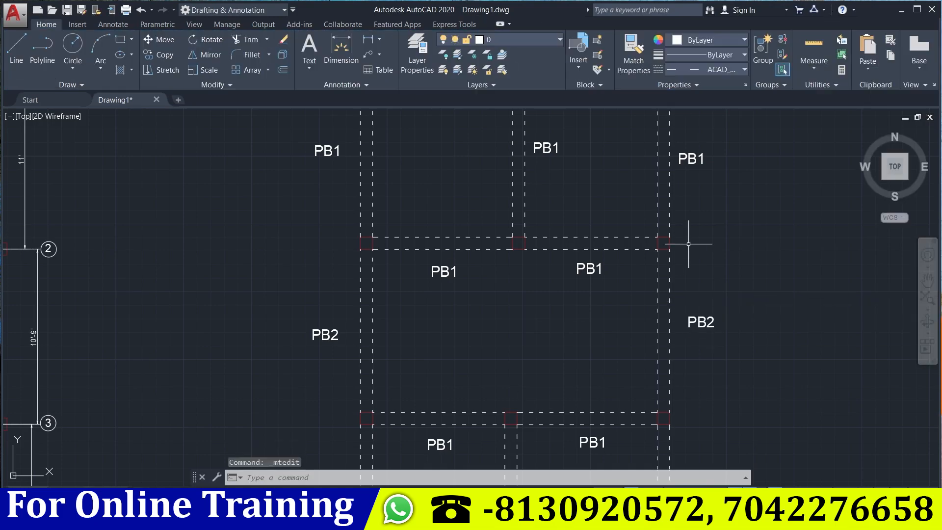
Change the labels of the left and right outer vertical beams between rows 1 and 2 to PB2.
{"action": "middle_click_drag", "start_coordinate": [688, 246], "coordinate": [656, 370]}
{"action": "double_click", "coordinate": [671, 290]}
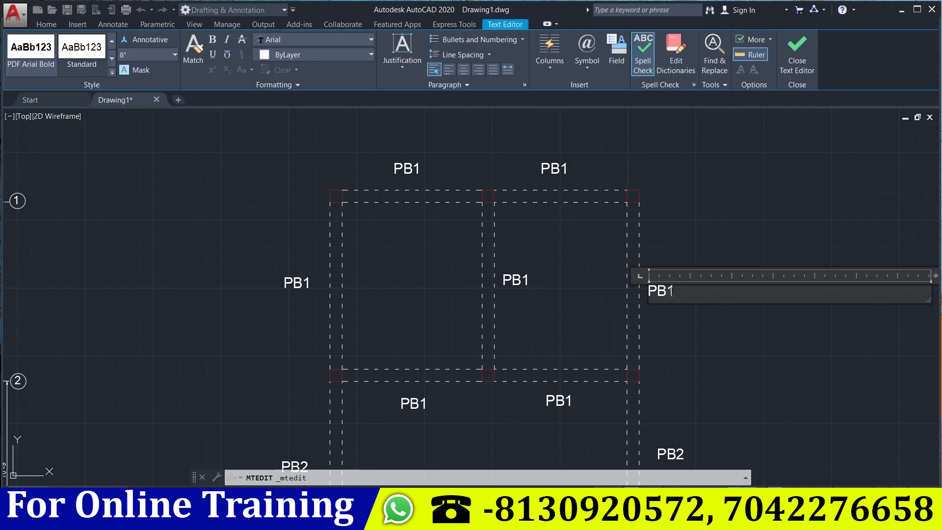
{"action": "left_click", "coordinate": [804, 71]}
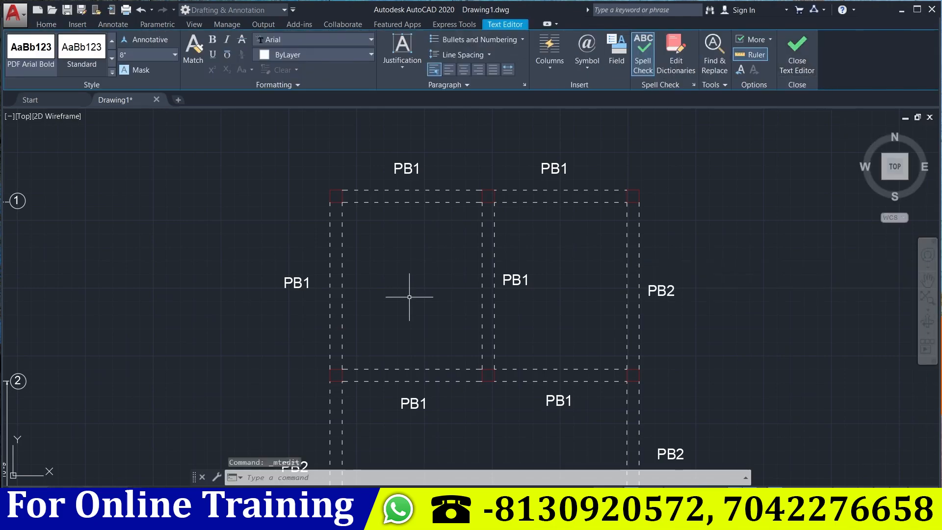
{"action": "double_click", "coordinate": [310, 288]}
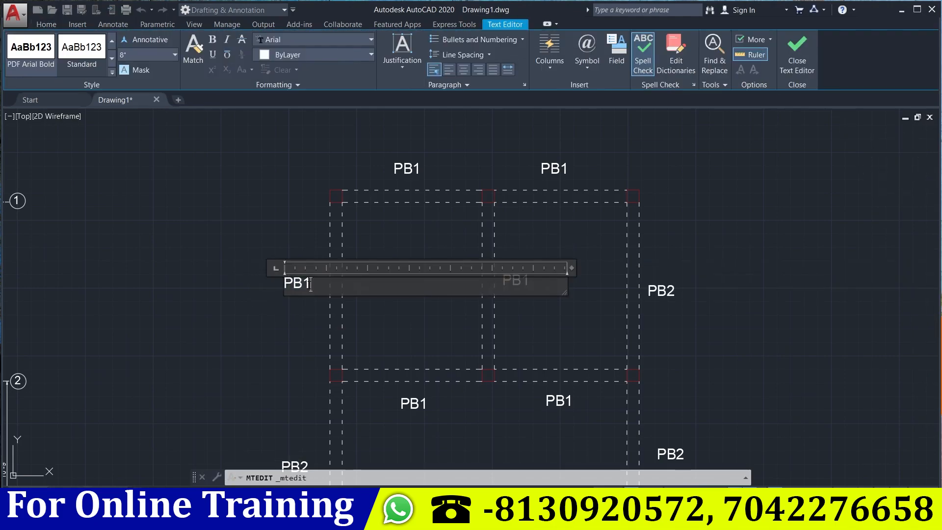
{"action": "left_click", "coordinate": [785, 56]}
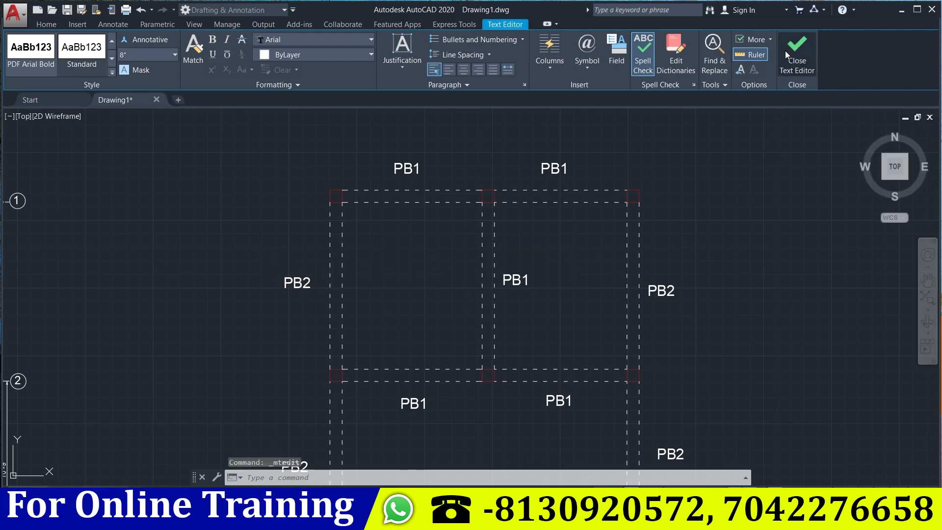
Start a hatch for the columns with the Solid pattern type and the colour 237,31,36.
{"action": "scroll", "coordinate": [479, 188], "scroll_direction": "down", "scroll_amount": 2}
{"action": "scroll", "coordinate": [479, 189], "scroll_direction": "up", "scroll_amount": 4}
{"action": "scroll", "coordinate": [478, 189], "scroll_direction": "up", "scroll_amount": 6}
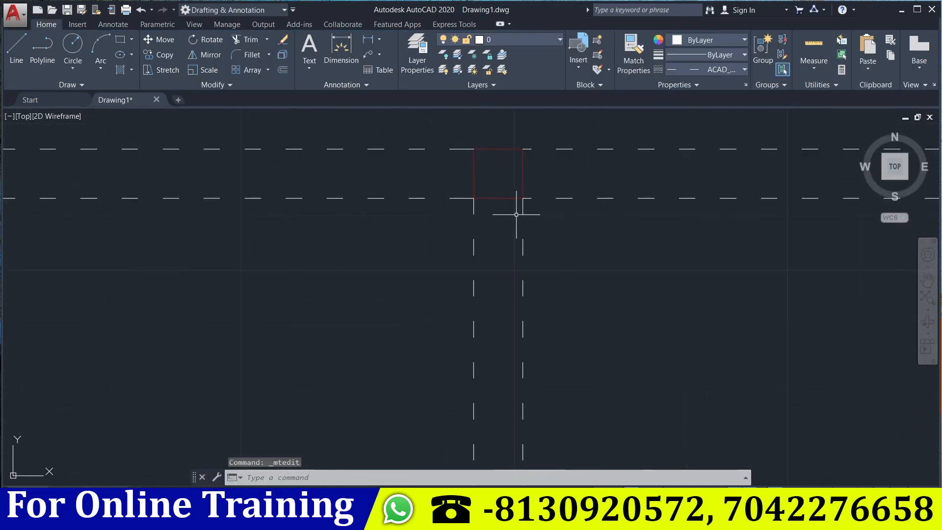
{"action": "scroll", "coordinate": [497, 225], "scroll_direction": "down", "scroll_amount": 6}
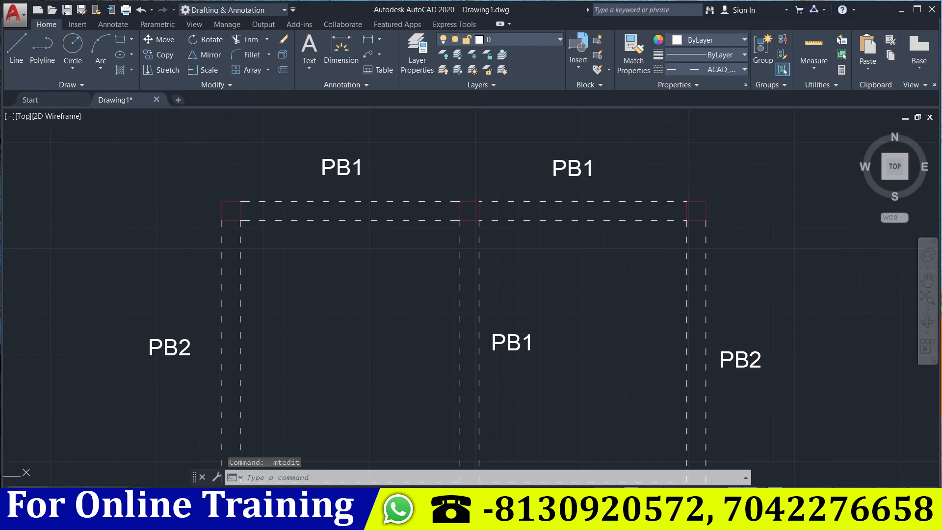
{"action": "scroll", "coordinate": [435, 275], "scroll_direction": "down", "scroll_amount": 2}
{"action": "type", "text": "a"}
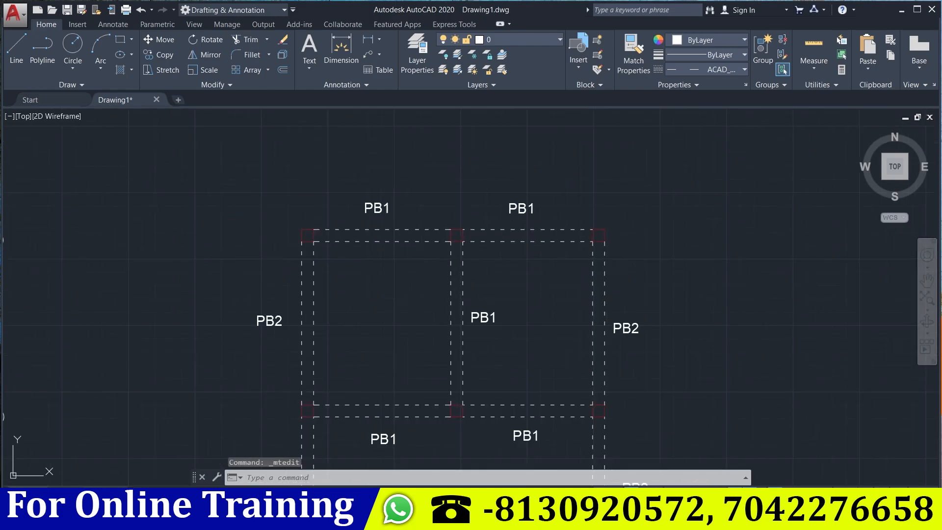
{"action": "type", "text": "h"}
{"action": "key", "text": "Return"}
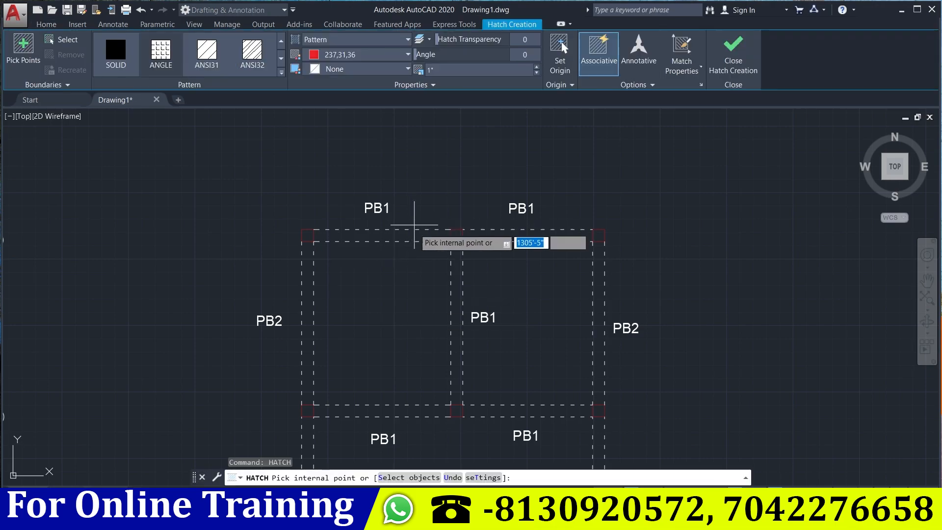
{"action": "left_click", "coordinate": [282, 73]}
{"action": "left_click", "coordinate": [131, 58]}
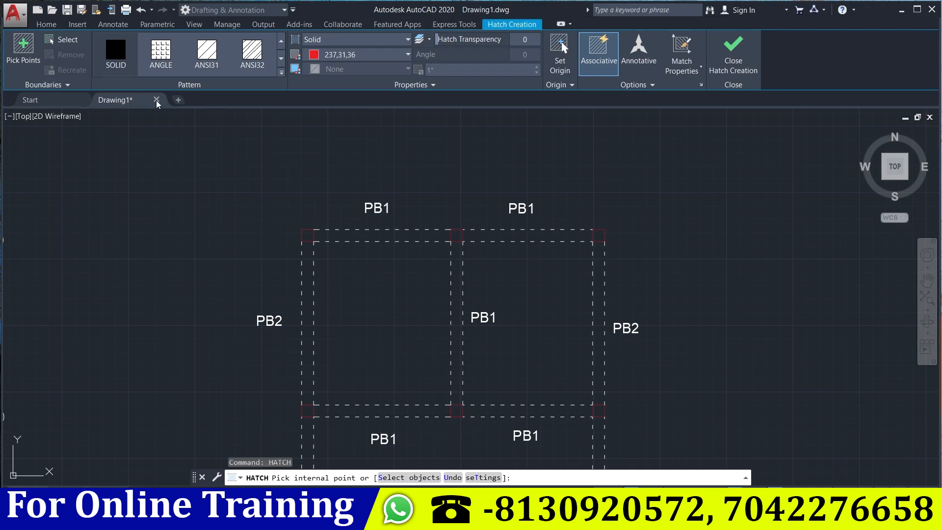
{"action": "left_click", "coordinate": [408, 54]}
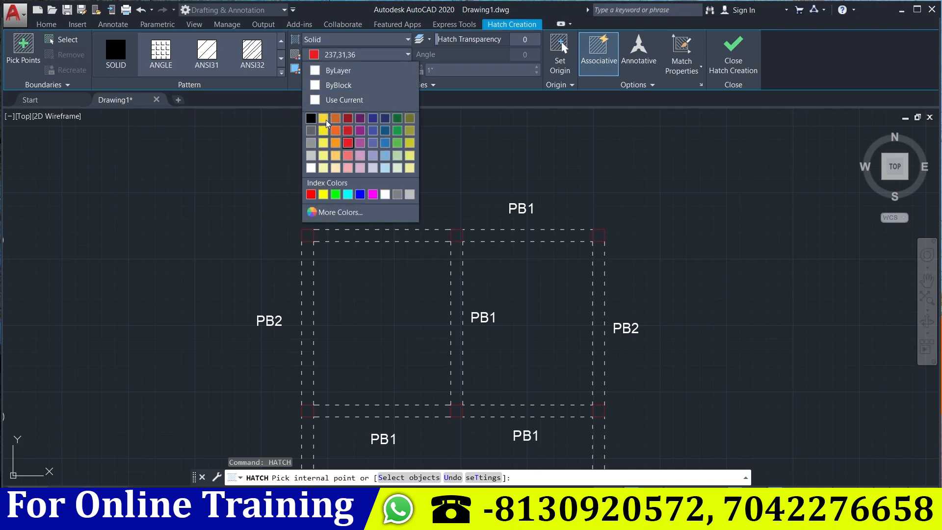
{"action": "left_click", "coordinate": [347, 142]}
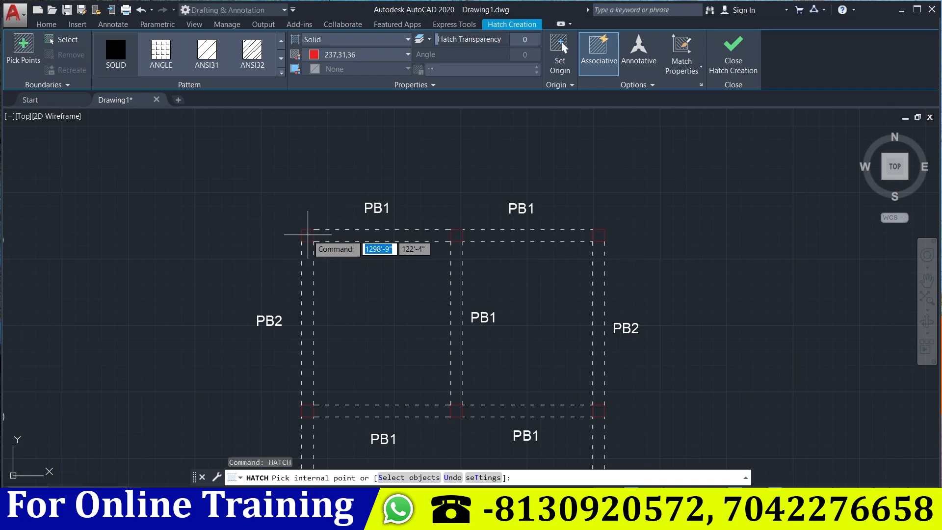
Fill the three columns in row 1 of the plinth beam layout with the solid hatch.
{"action": "scroll", "coordinate": [308, 235], "scroll_direction": "up", "scroll_amount": 4}
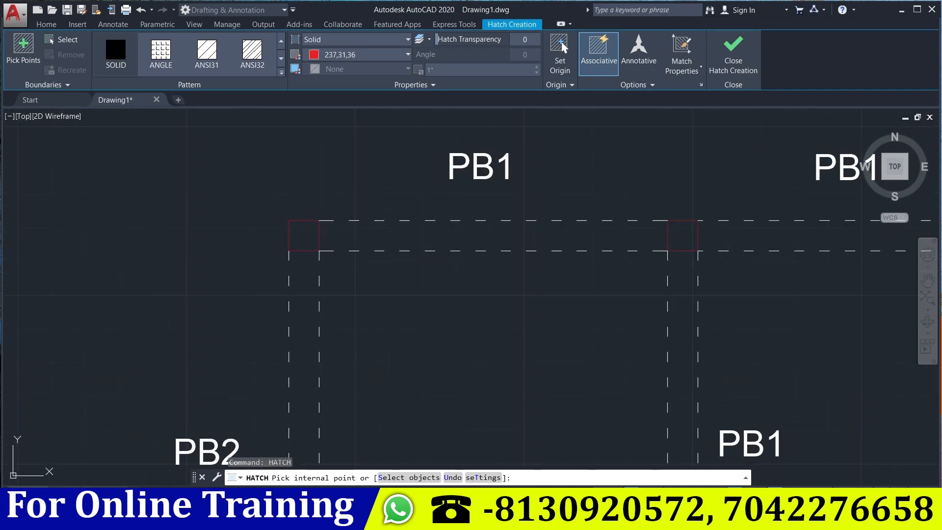
{"action": "left_click", "coordinate": [307, 235]}
{"action": "left_click", "coordinate": [682, 234]}
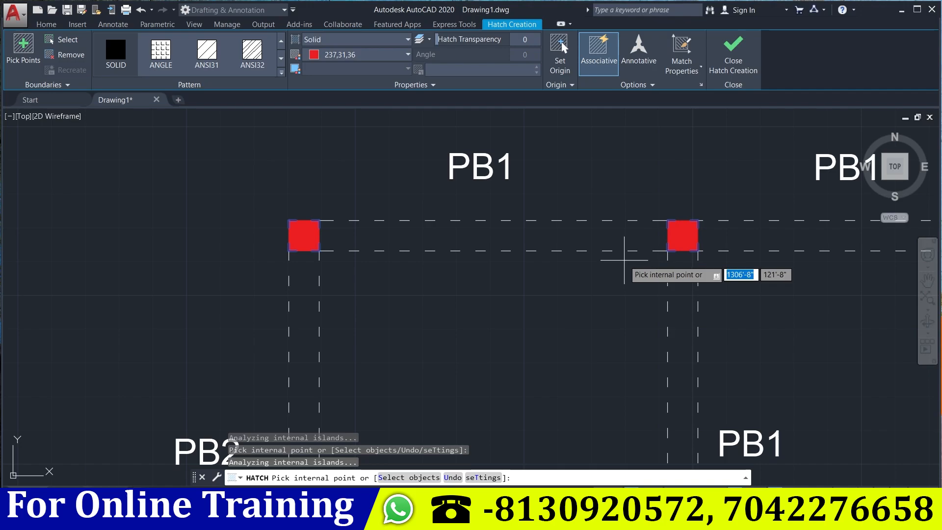
{"action": "scroll", "coordinate": [618, 254], "scroll_direction": "down", "scroll_amount": 6}
{"action": "scroll", "coordinate": [615, 254], "scroll_direction": "up", "scroll_amount": 4}
{"action": "left_click", "coordinate": [637, 233]}
Fill the three columns in row 2 of the plinth beam layout with the solid hatch.
{"action": "middle_click_drag", "start_coordinate": [596, 320], "coordinate": [564, 195]}
{"action": "left_click", "coordinate": [619, 328]}
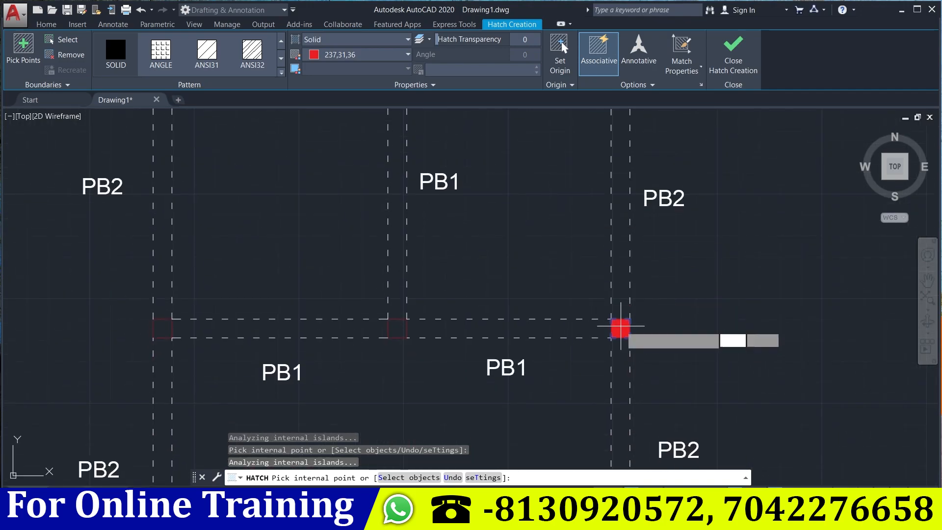
{"action": "left_click", "coordinate": [397, 327]}
{"action": "left_click", "coordinate": [162, 328]}
Fill the three columns in row 3 of the plinth beam layout with the solid hatch.
{"action": "middle_click_drag", "start_coordinate": [239, 391], "coordinate": [325, 119]}
{"action": "middle_click_drag", "start_coordinate": [310, 263], "coordinate": [302, 222]}
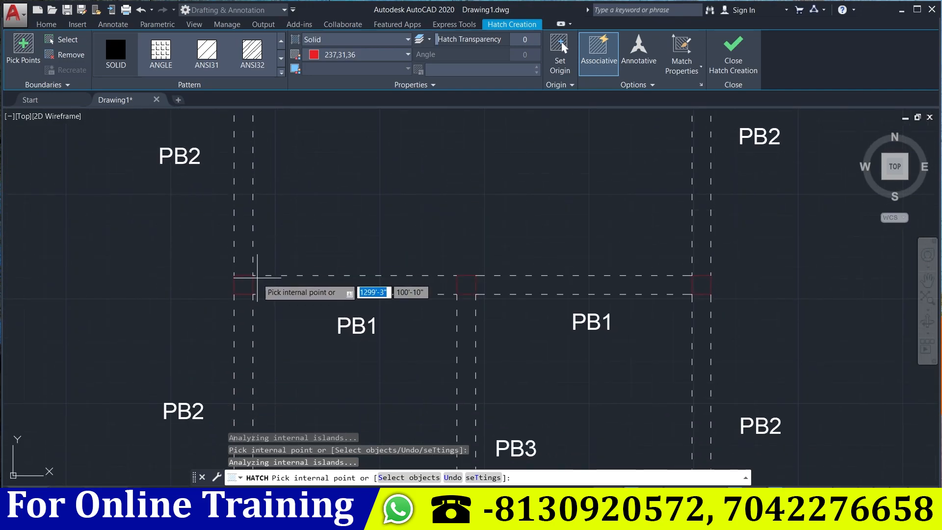
{"action": "left_click", "coordinate": [243, 284]}
{"action": "left_click", "coordinate": [466, 285]}
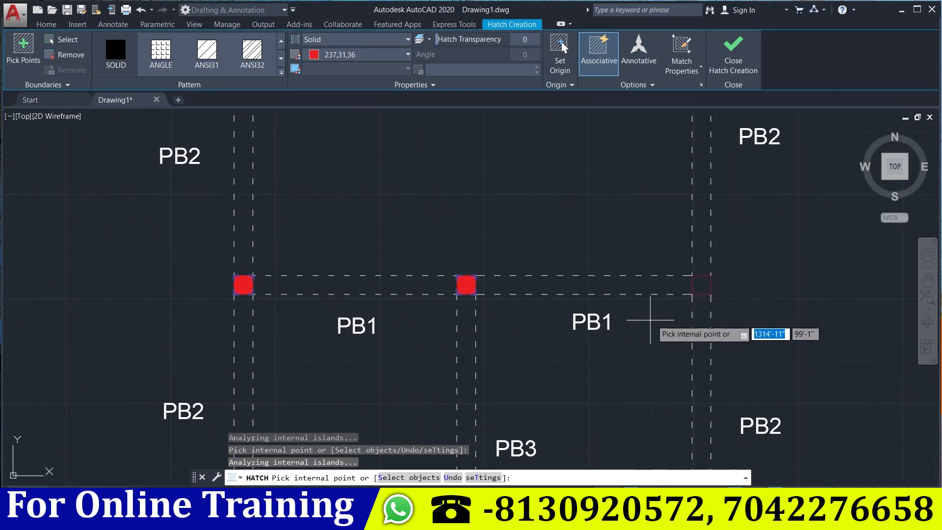
{"action": "left_click", "coordinate": [703, 285]}
Fill the three columns in row 4 of the plinth beam layout with the solid hatch and finish hatching.
{"action": "middle_click_drag", "start_coordinate": [658, 343], "coordinate": [548, 155]}
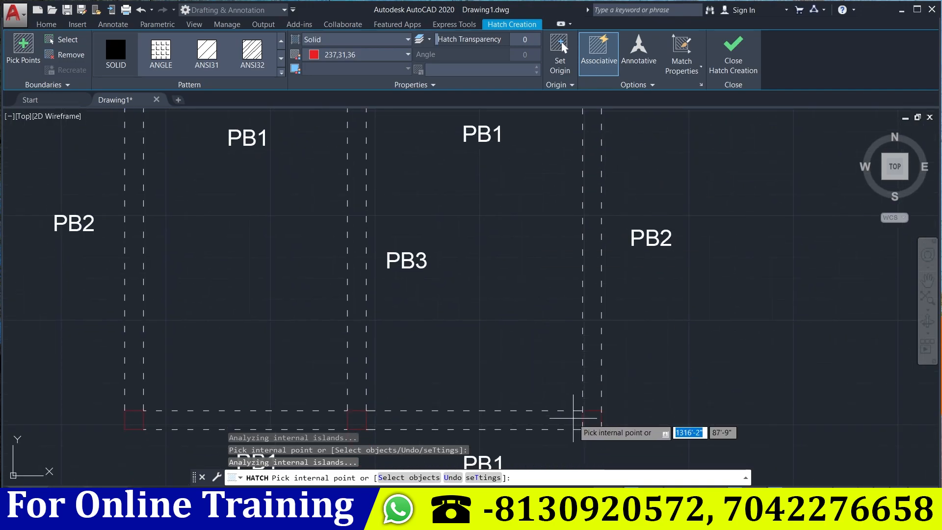
{"action": "left_click", "coordinate": [591, 418]}
{"action": "left_click", "coordinate": [357, 419]}
{"action": "left_click", "coordinate": [134, 420]}
{"action": "scroll", "coordinate": [316, 322], "scroll_direction": "down", "scroll_amount": 2}
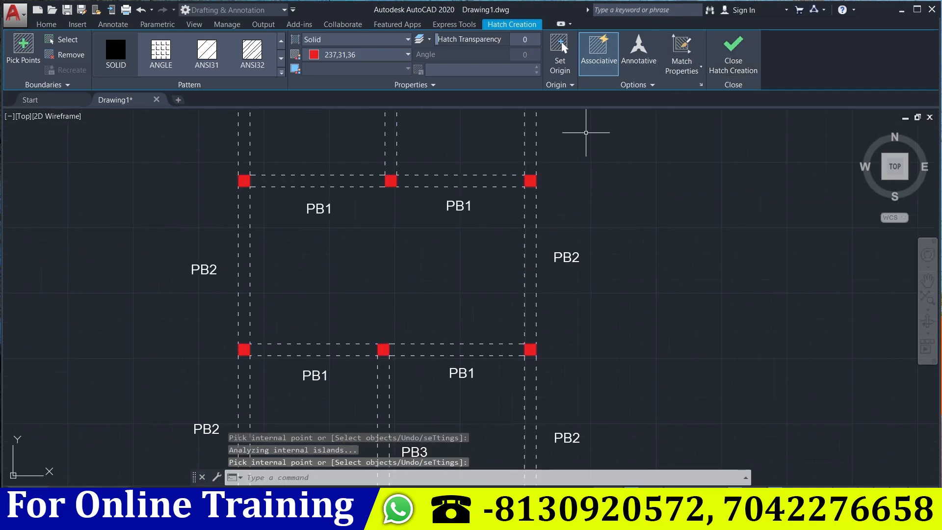
{"action": "key", "text": "Escape"}
{"action": "scroll", "coordinate": [490, 300], "scroll_direction": "down", "scroll_amount": 2}
{"action": "key", "text": "Escape"}
{"action": "middle_click_drag", "start_coordinate": [490, 299], "coordinate": [489, 327]}
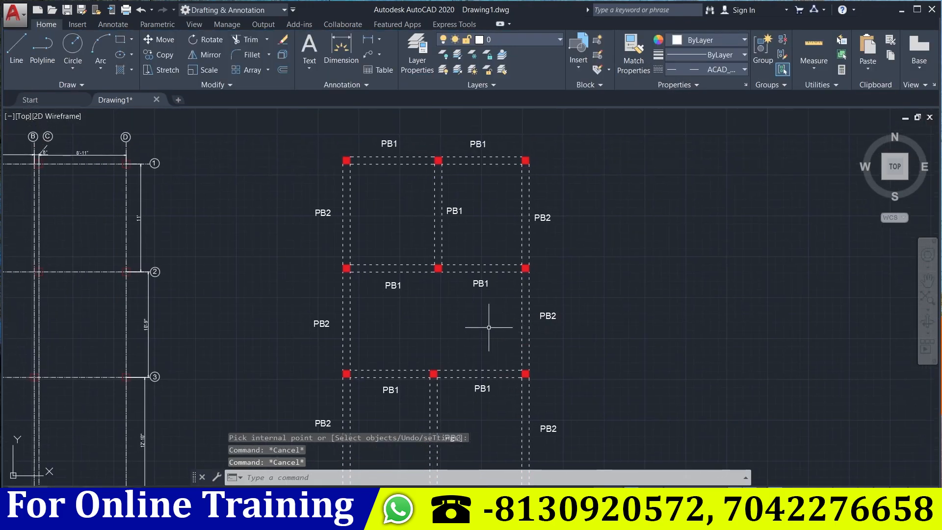
Compare the new plinth beam layout with the finished reference plinth beam layout in the upper row of drawings.
{"action": "scroll", "coordinate": [334, 289], "scroll_direction": "down", "scroll_amount": 6}
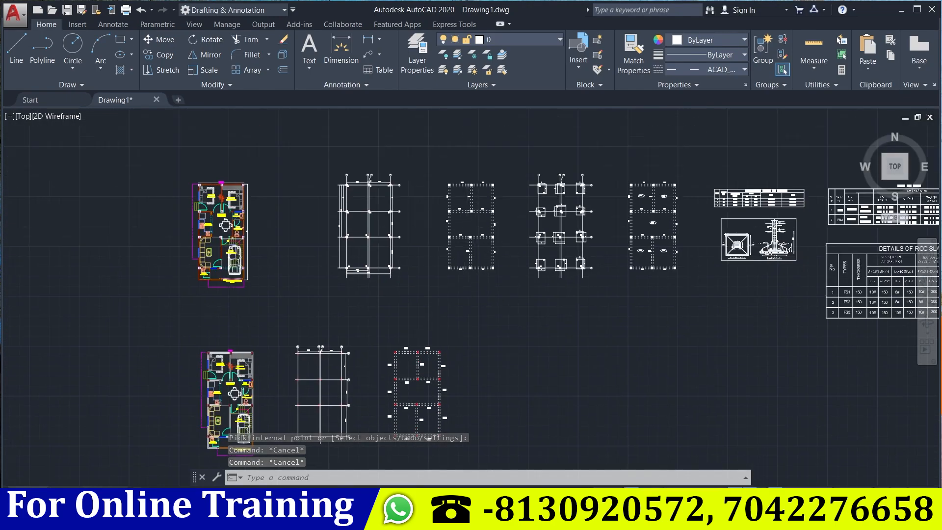
{"action": "scroll", "coordinate": [465, 179], "scroll_direction": "up", "scroll_amount": 8}
{"action": "scroll", "coordinate": [446, 170], "scroll_direction": "up", "scroll_amount": 4}
{"action": "scroll", "coordinate": [472, 208], "scroll_direction": "down", "scroll_amount": 6}
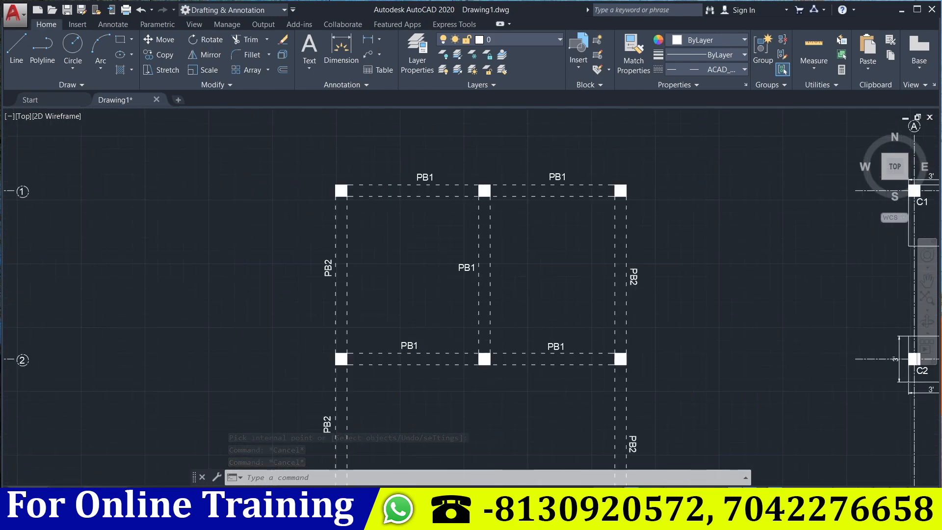
{"action": "mouse_move", "coordinate": [488, 351]}
{"action": "middle_mouse_down"}
{"action": "mouse_move", "coordinate": [456, 292]}
{"action": "mouse_move", "coordinate": [433, 197]}
{"action": "middle_mouse_up"}
{"action": "scroll", "coordinate": [432, 245], "scroll_direction": "down", "scroll_amount": 2}
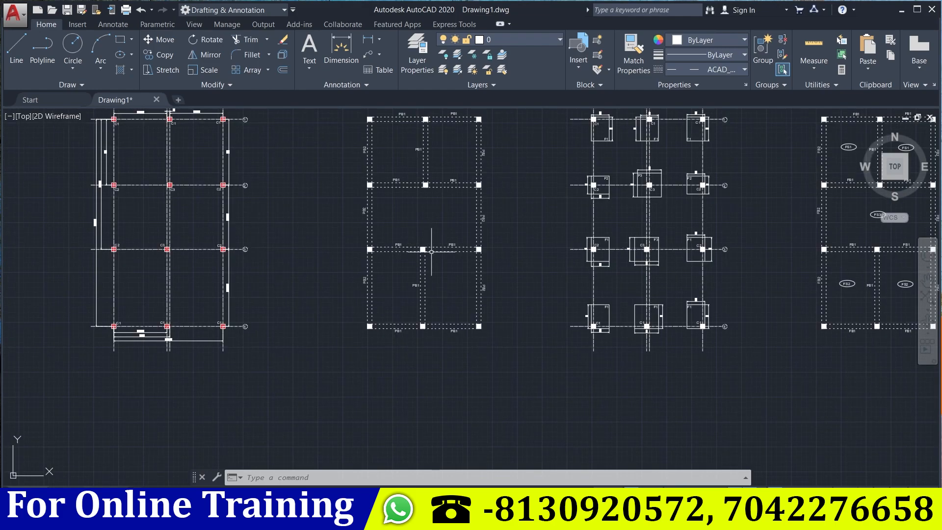
{"action": "middle_click_drag", "start_coordinate": [436, 291], "coordinate": [431, 219]}
{"action": "middle_click_drag", "start_coordinate": [431, 294], "coordinate": [431, 210]}
{"action": "middle_click_drag", "start_coordinate": [440, 322], "coordinate": [466, 168]}
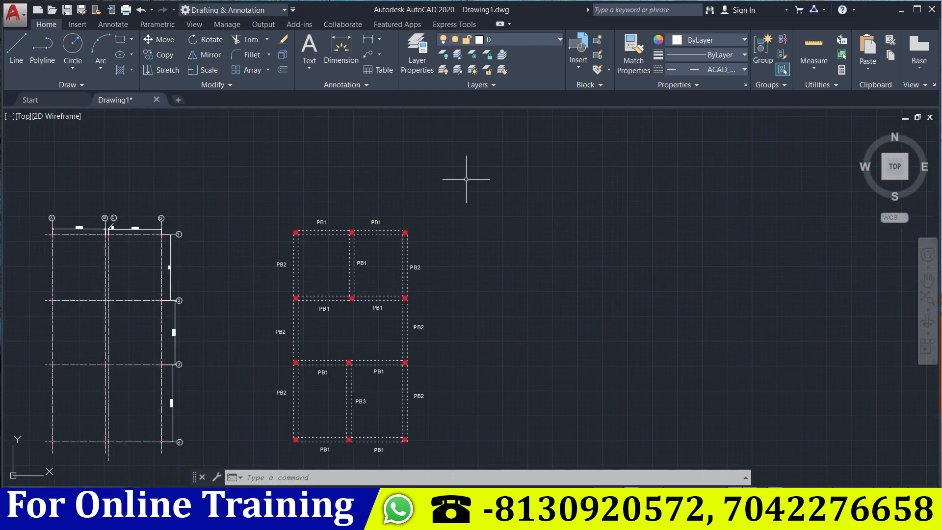
{"action": "mouse_move", "coordinate": [519, 225]}
{"action": "middle_mouse_down"}
{"action": "mouse_move", "coordinate": [525, 311]}
{"action": "mouse_move", "coordinate": [574, 278]}
{"action": "middle_mouse_up"}
{"action": "scroll", "coordinate": [526, 311], "scroll_direction": "down", "scroll_amount": 2}
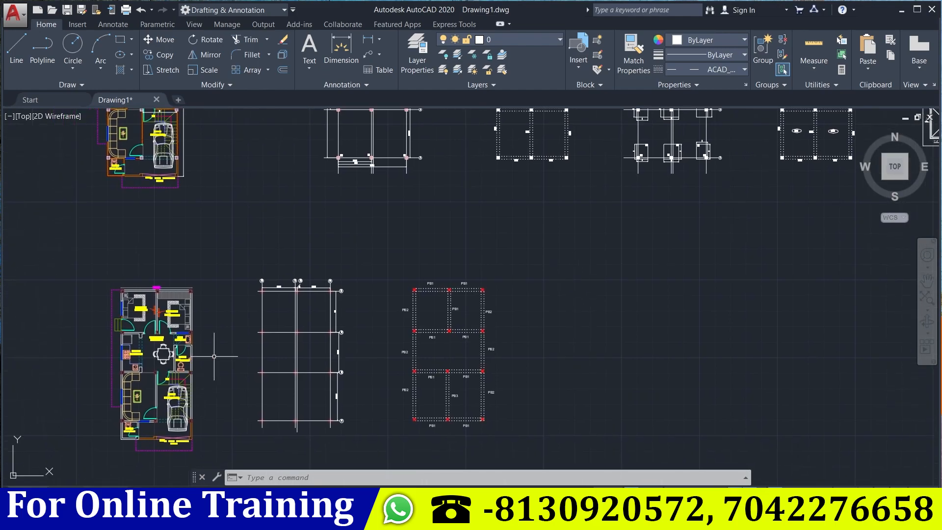
Examine the reference footing layout, including the footing sizes and the footing and column labels around the grid.
{"action": "middle_click_drag", "start_coordinate": [708, 292], "coordinate": [555, 471]}
{"action": "scroll", "coordinate": [545, 177], "scroll_direction": "up", "scroll_amount": 7}
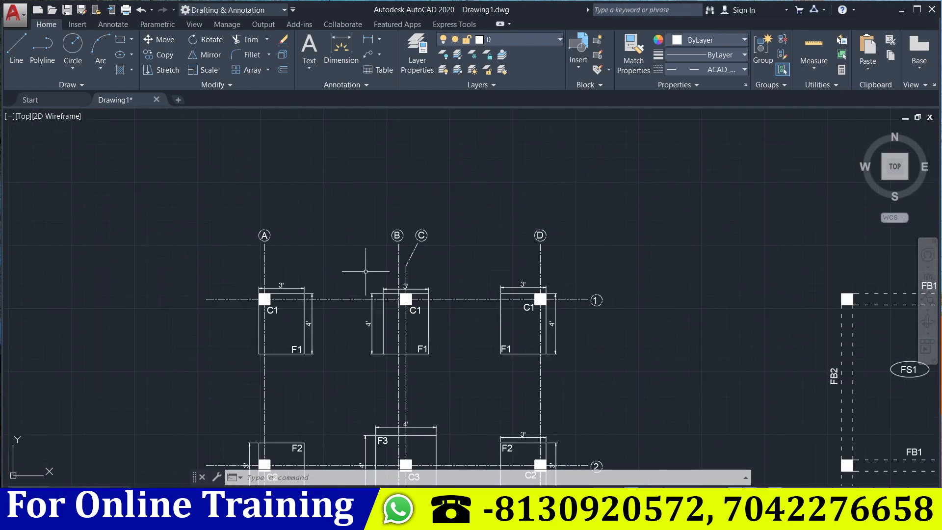
{"action": "middle_click_drag", "start_coordinate": [417, 294], "coordinate": [436, 278]}
{"action": "scroll", "coordinate": [353, 269], "scroll_direction": "up", "scroll_amount": 6}
{"action": "scroll", "coordinate": [246, 331], "scroll_direction": "down", "scroll_amount": 8}
{"action": "mouse_move", "coordinate": [321, 362]}
{"action": "middle_mouse_down"}
{"action": "mouse_move", "coordinate": [339, 362]}
{"action": "mouse_move", "coordinate": [525, 184]}
{"action": "middle_mouse_up"}
{"action": "middle_click_drag", "start_coordinate": [427, 402], "coordinate": [612, 138]}
{"action": "middle_click_drag", "start_coordinate": [258, 464], "coordinate": [512, 126]}
Copy the complete column grid layout with its bubbles and dimensions to the empty area right of the plinth beam layout.
{"action": "scroll", "coordinate": [494, 187], "scroll_direction": "down", "scroll_amount": 3}
{"action": "middle_click_drag", "start_coordinate": [291, 371], "coordinate": [375, 428]}
{"action": "left_click", "coordinate": [388, 431]}
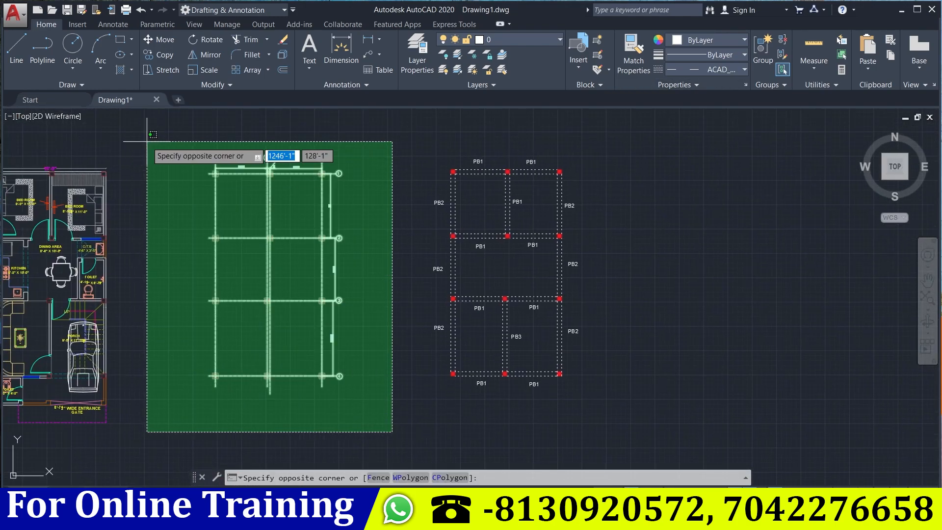
{"action": "left_click", "coordinate": [147, 141]}
{"action": "type", "text": "co"}
{"action": "key", "text": "Return"}
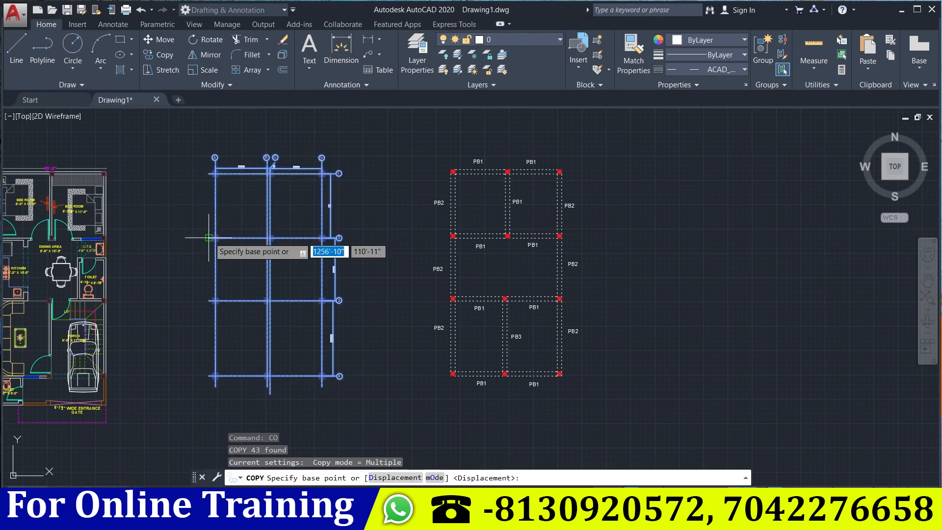
{"action": "left_click", "coordinate": [245, 265]}
{"action": "middle_click_drag", "start_coordinate": [315, 330], "coordinate": [105, 321]}
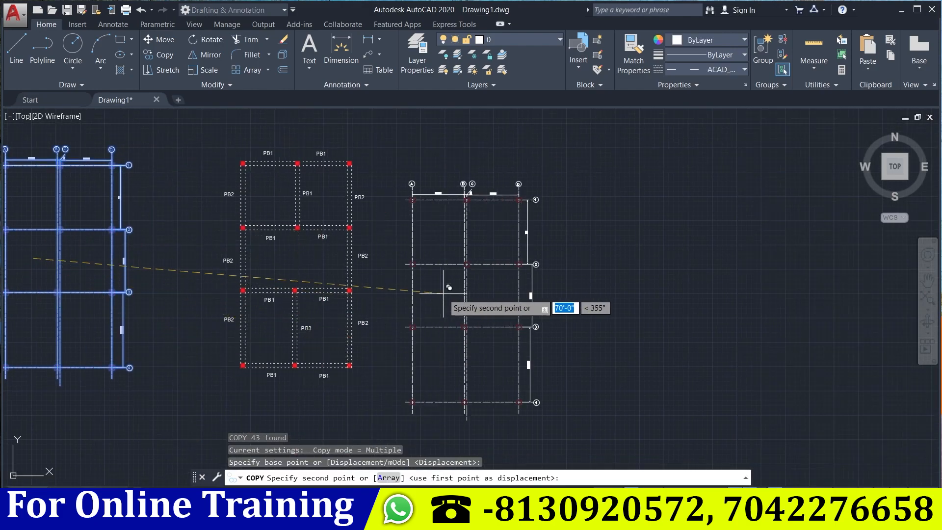
{"action": "left_click", "coordinate": [493, 257]}
{"action": "key", "text": "Escape"}
{"action": "key", "text": "Escape"}
{"action": "scroll", "coordinate": [475, 158], "scroll_direction": "up", "scroll_amount": 4}
{"action": "scroll", "coordinate": [441, 197], "scroll_direction": "up", "scroll_amount": 2}
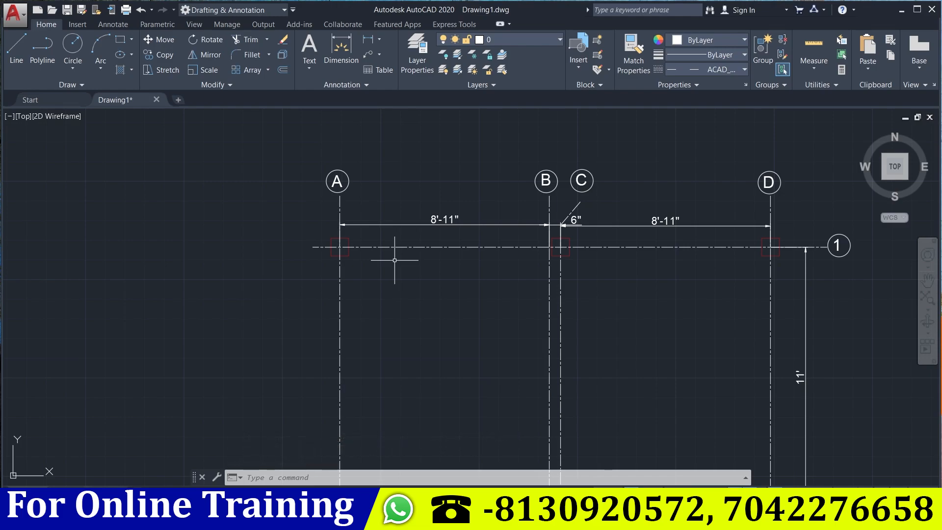
{"action": "scroll", "coordinate": [360, 264], "scroll_direction": "up", "scroll_amount": 4}
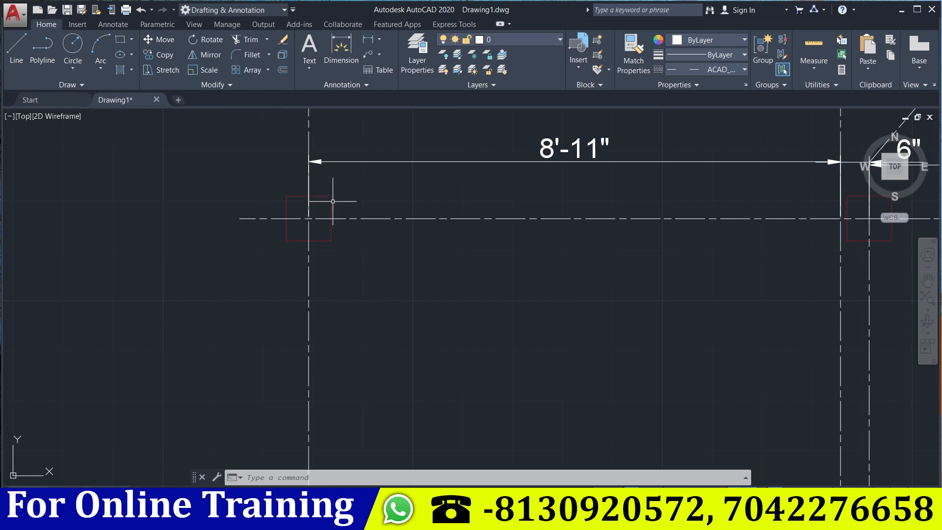
{"action": "key", "text": "Return"}
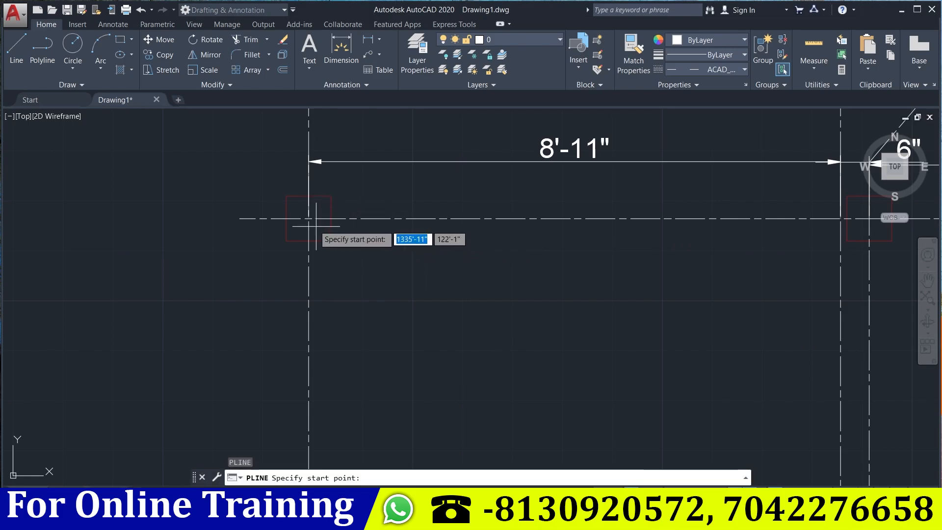
{"action": "left_click", "coordinate": [285, 195]}
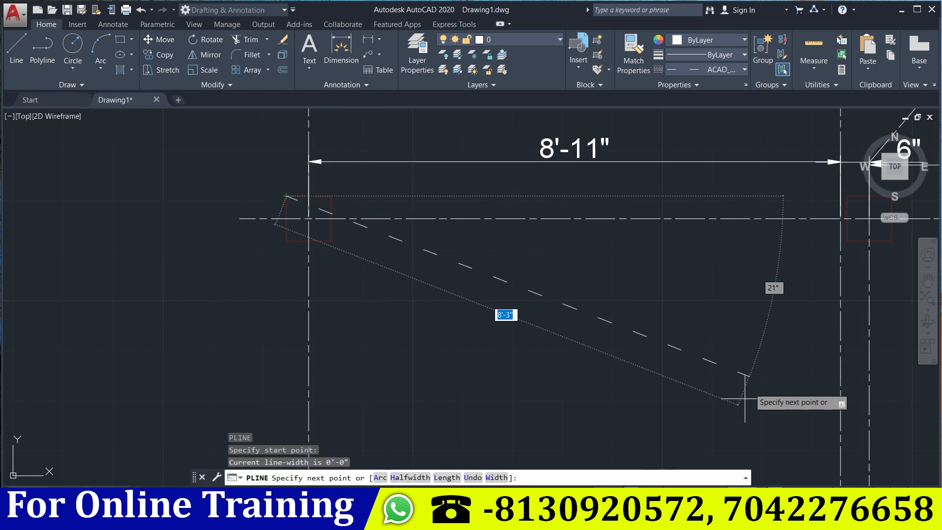
{"action": "key", "text": "Escape"}
{"action": "key", "text": "Escape"}
Set the linetype to ByLayer and draw a 4' horizontal line rightwards from the upper-left corner of the column at grid A-1.
{"action": "left_click", "coordinate": [743, 69]}
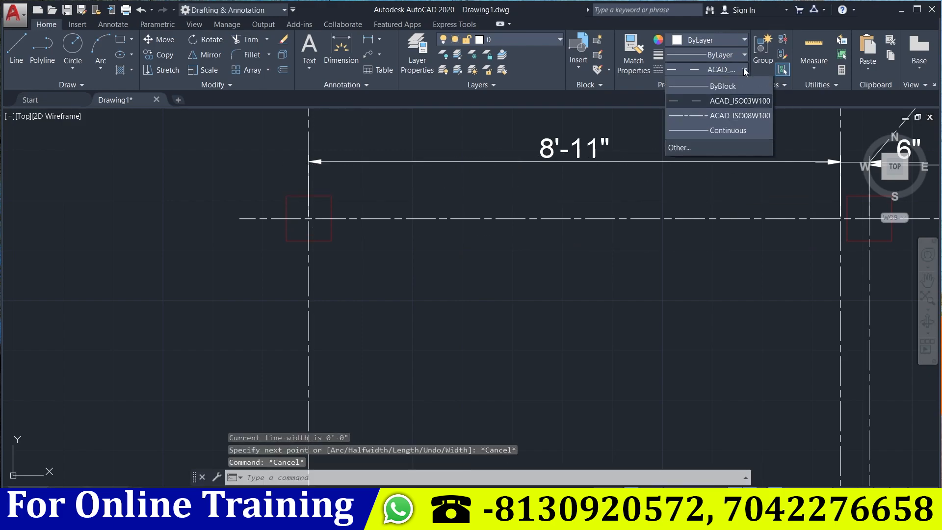
{"action": "left_click", "coordinate": [719, 80]}
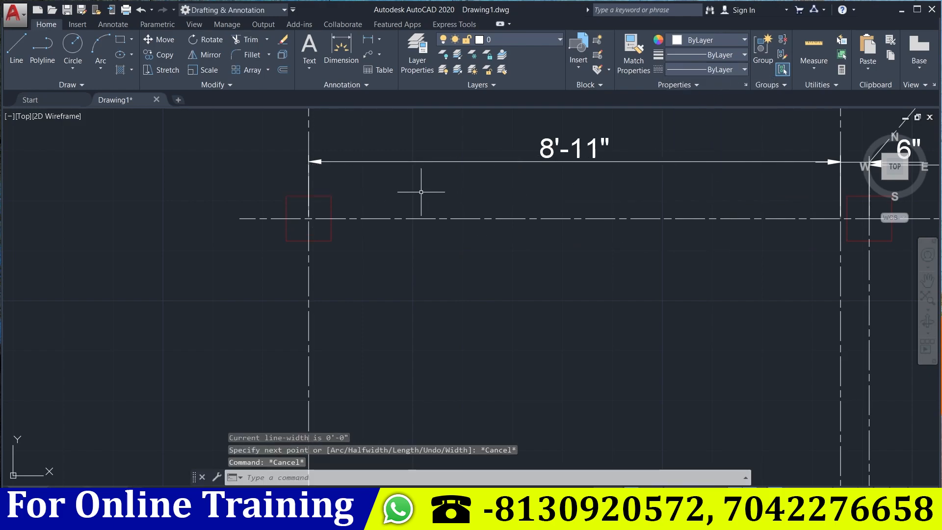
{"action": "key", "text": "Return"}
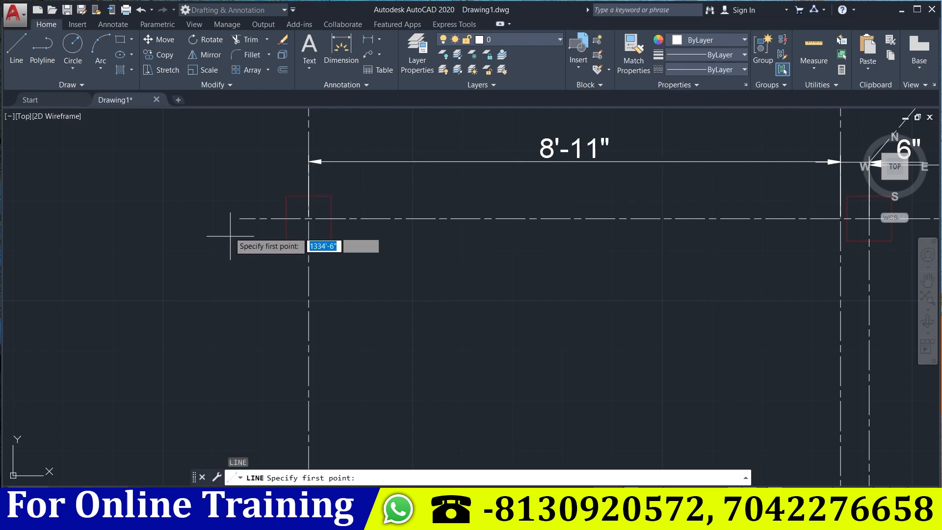
{"action": "left_click", "coordinate": [286, 195]}
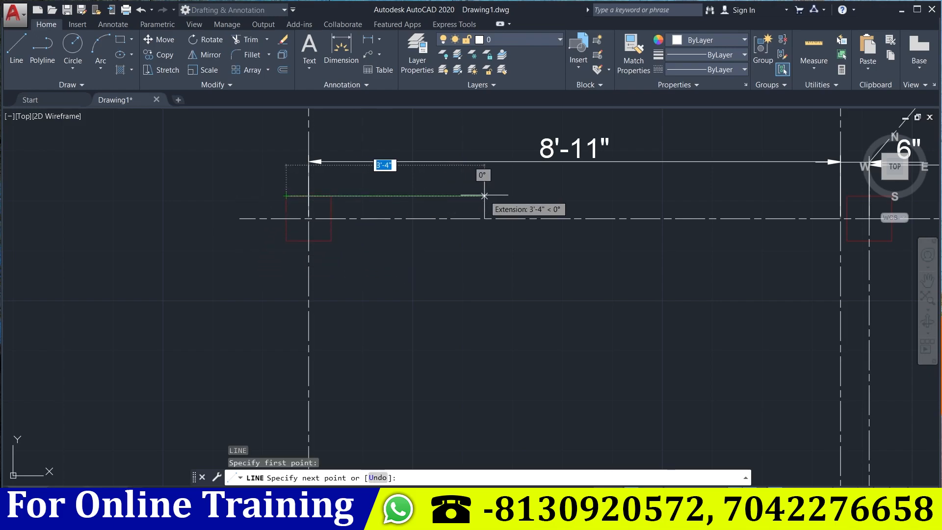
{"action": "type", "text": "4"}
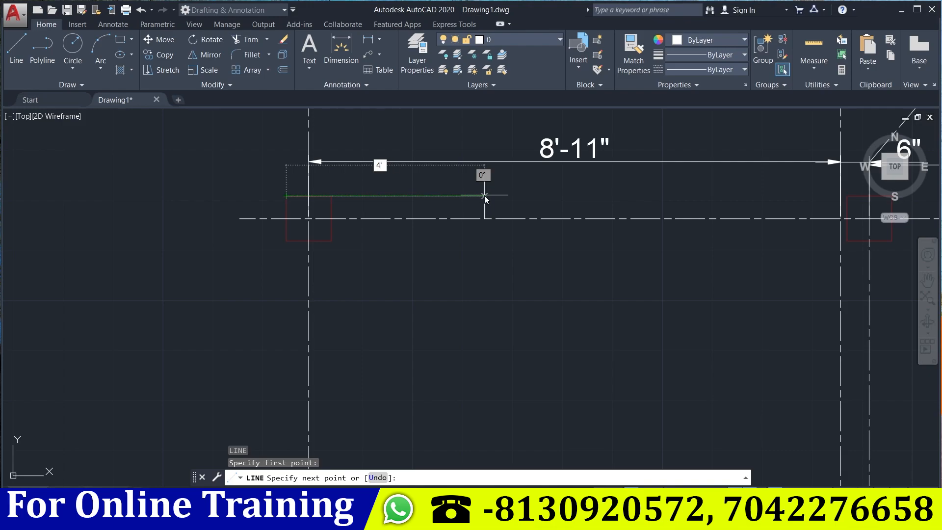
{"action": "type", "text": "'"}
{"action": "key", "text": "Return"}
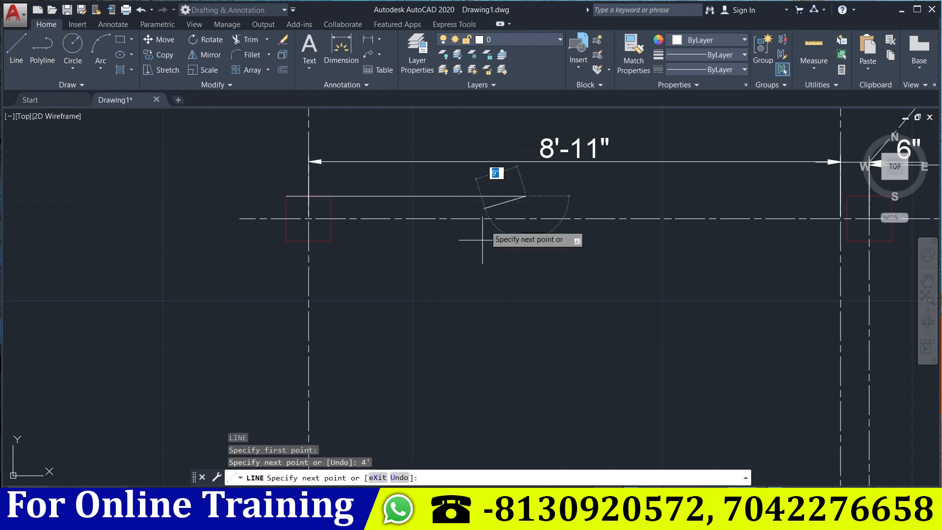
{"action": "key", "text": "Escape"}
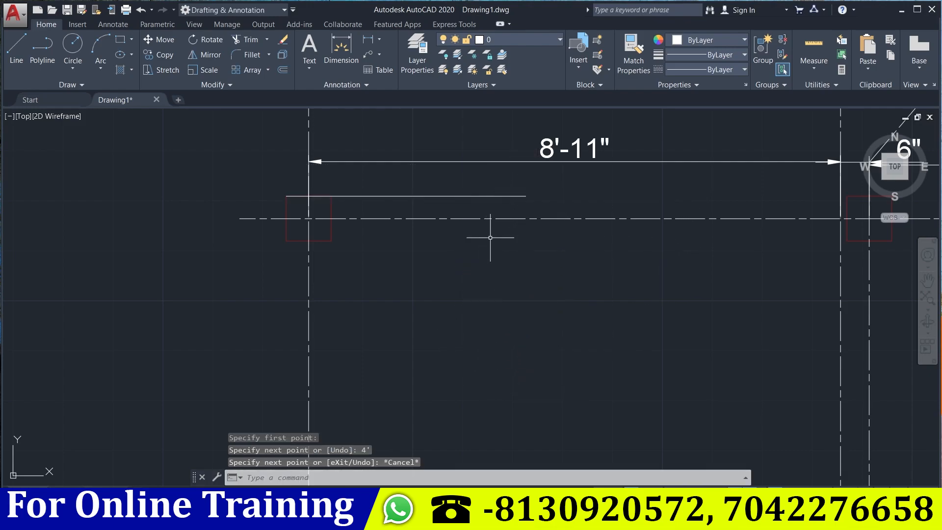
Delete the 4' horizontal line at the column on grid A-1.
{"action": "left_click", "coordinate": [483, 198]}
{"action": "left_click", "coordinate": [491, 196]}
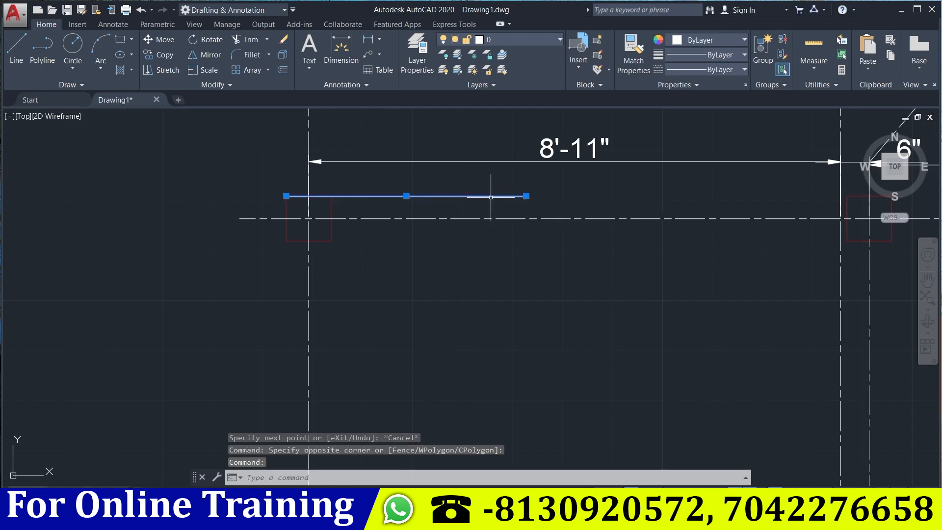
{"action": "key", "text": "Delete"}
{"action": "type", "text": "l"}
{"action": "key", "text": "Return"}
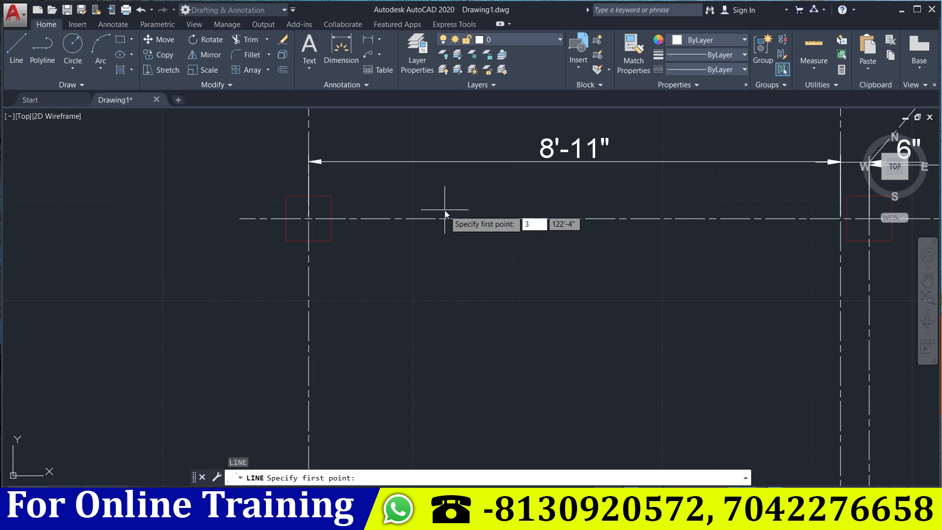
{"action": "key", "text": "Escape"}
{"action": "key", "text": "Escape"}
With Ortho on, draw a 3' by 3' footing square of lines down and rightwards from the upper-left corner of column A-1.
{"action": "type", "text": "l"}
{"action": "key", "text": "Return"}
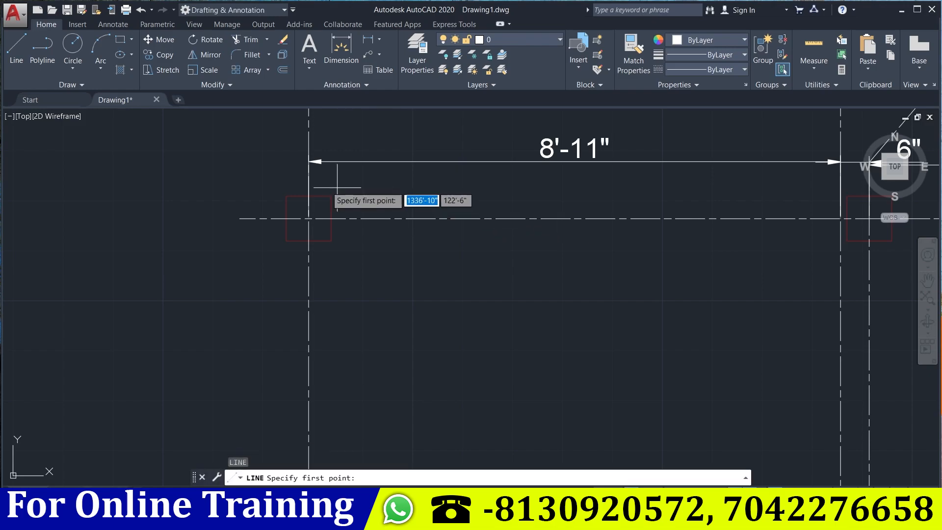
{"action": "left_click", "coordinate": [285, 197]}
{"action": "type", "text": "3"}
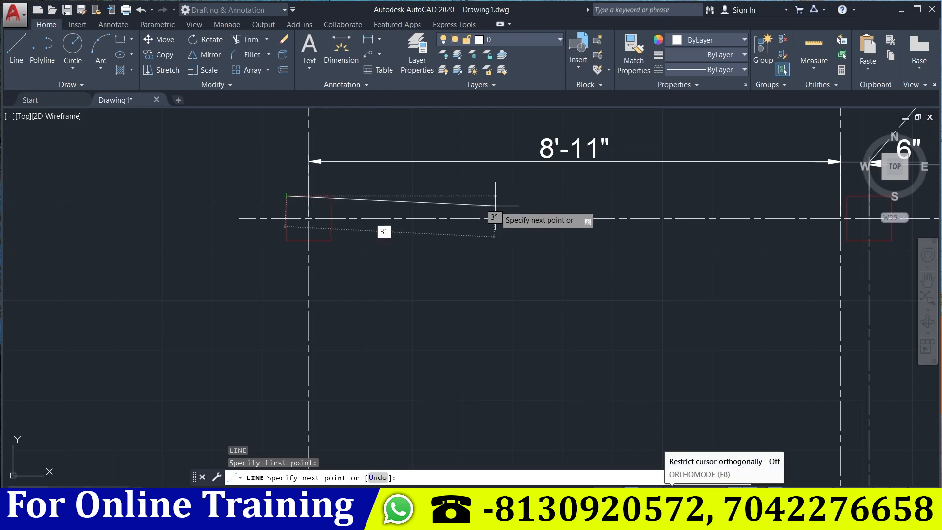
{"action": "key", "text": "F8"}
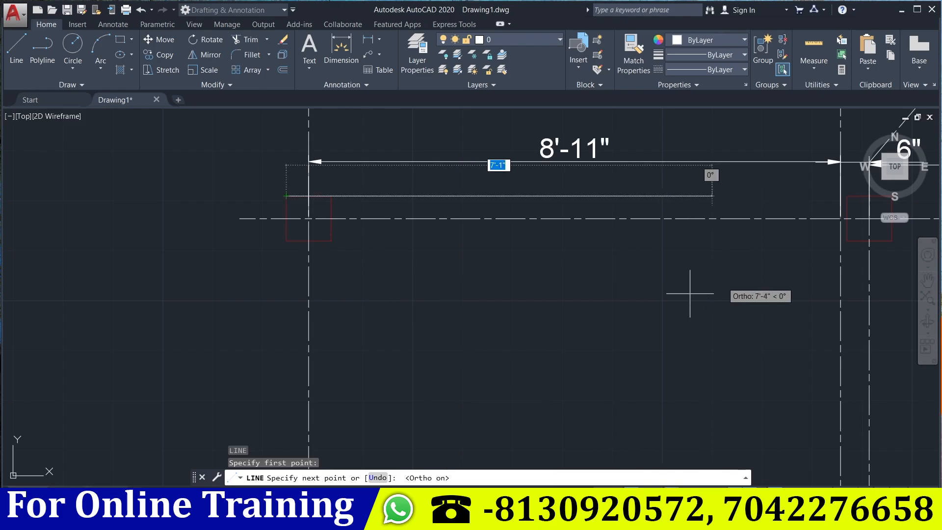
{"action": "type", "text": "'"}
{"action": "key", "text": "Return"}
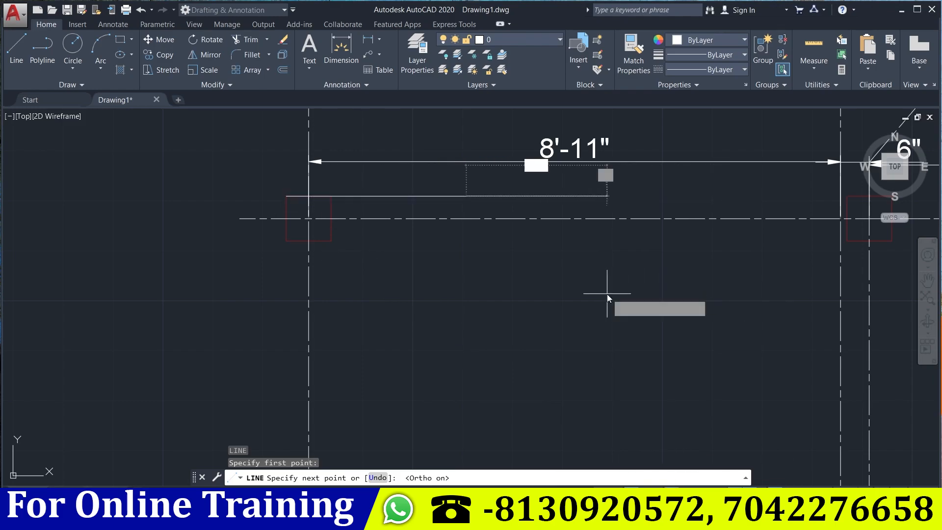
{"action": "type", "text": "3"}
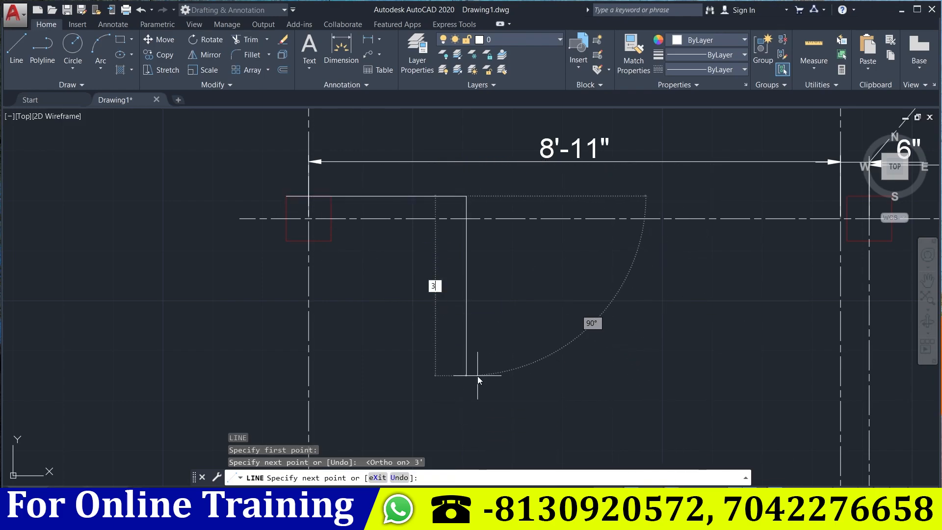
{"action": "type", "text": "'"}
{"action": "key", "text": "Return"}
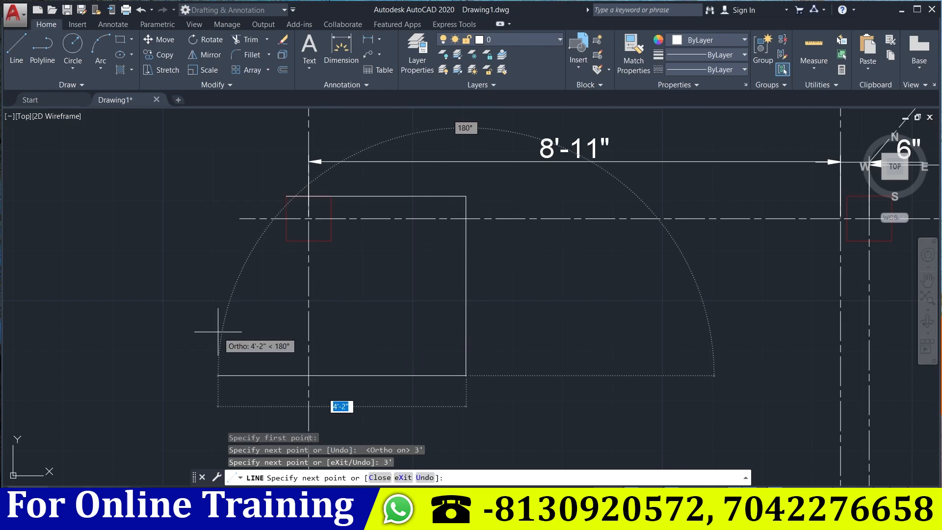
{"action": "type", "text": "3'"}
{"action": "key", "text": "Return"}
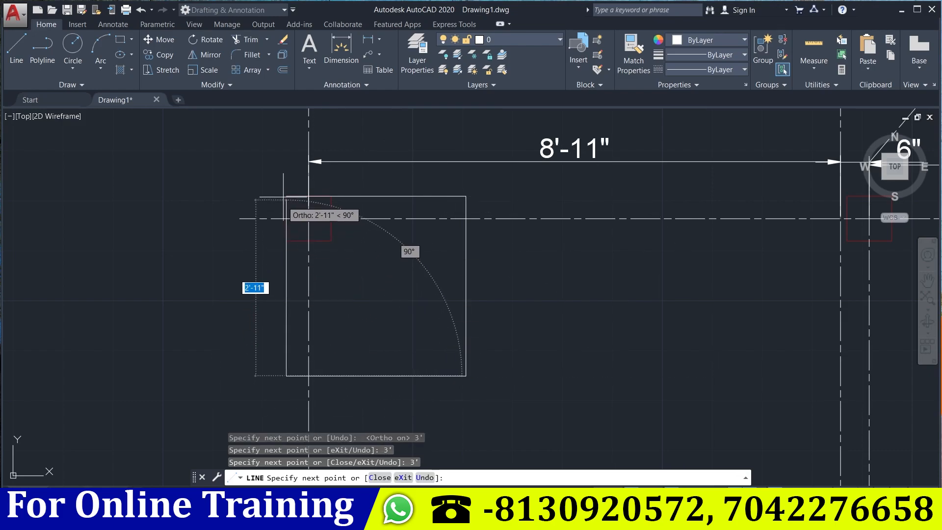
{"action": "key", "text": "Escape"}
{"action": "key", "text": "Escape"}
Draw a 3' by 3' footing polyline leftwards and down from the upper-right corner of column D-1, ending at its start point.
{"action": "middle_click_drag", "start_coordinate": [410, 286], "coordinate": [319, 280]}
{"action": "scroll", "coordinate": [325, 278], "scroll_direction": "down", "scroll_amount": 5}
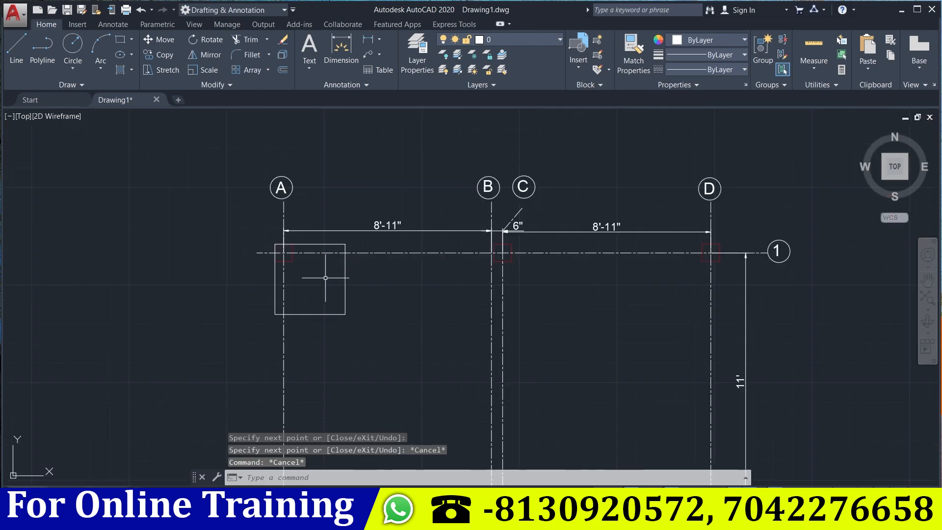
{"action": "middle_click_drag", "start_coordinate": [495, 309], "coordinate": [425, 309]}
{"action": "scroll", "coordinate": [647, 242], "scroll_direction": "up", "scroll_amount": 5}
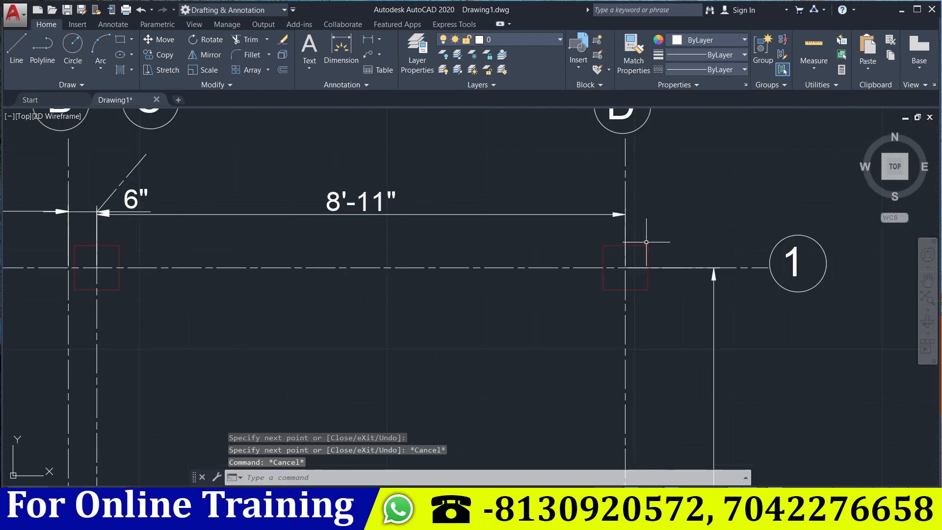
{"action": "type", "text": "pl"}
{"action": "key", "text": "Return"}
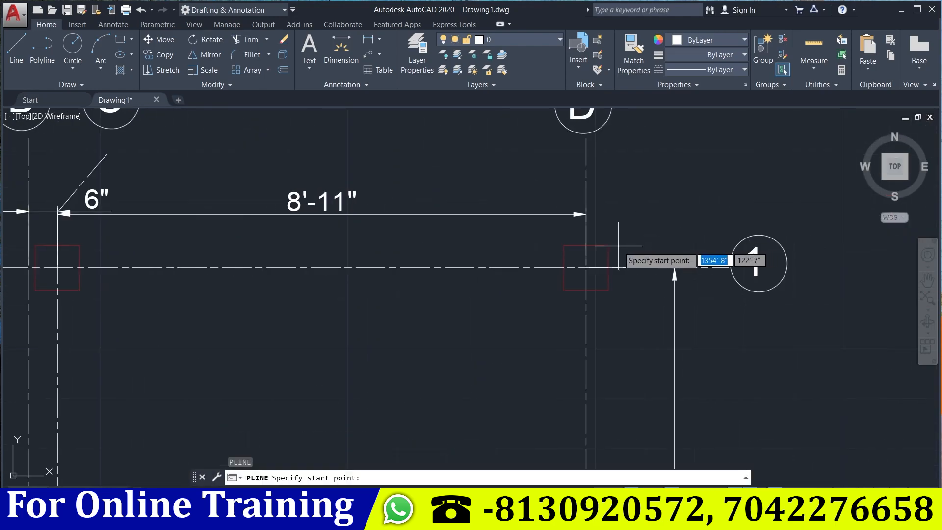
{"action": "left_click", "coordinate": [608, 245]}
{"action": "type", "text": "3'"}
{"action": "key", "text": "Return"}
{"action": "type", "text": "3"}
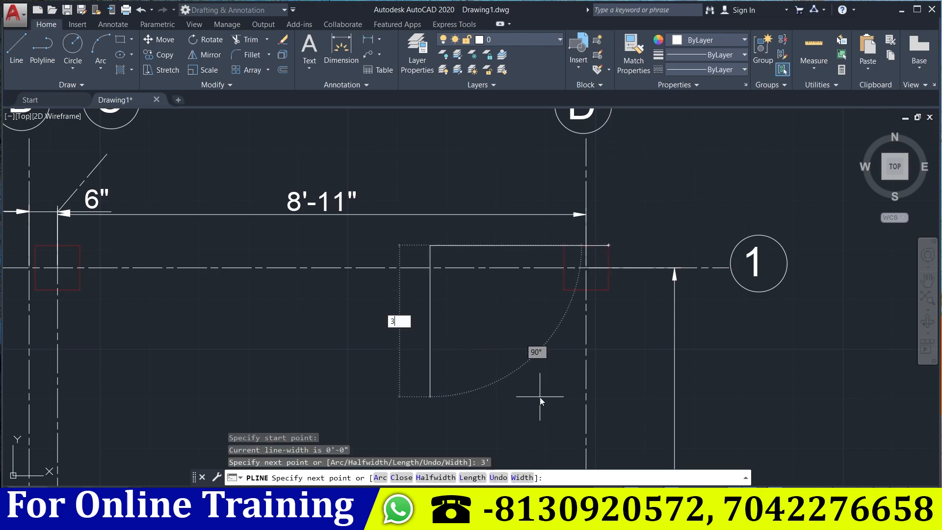
{"action": "type", "text": "'"}
{"action": "key", "text": "Return"}
{"action": "type", "text": "3'"}
{"action": "key", "text": "Return"}
{"action": "left_click", "coordinate": [608, 245]}
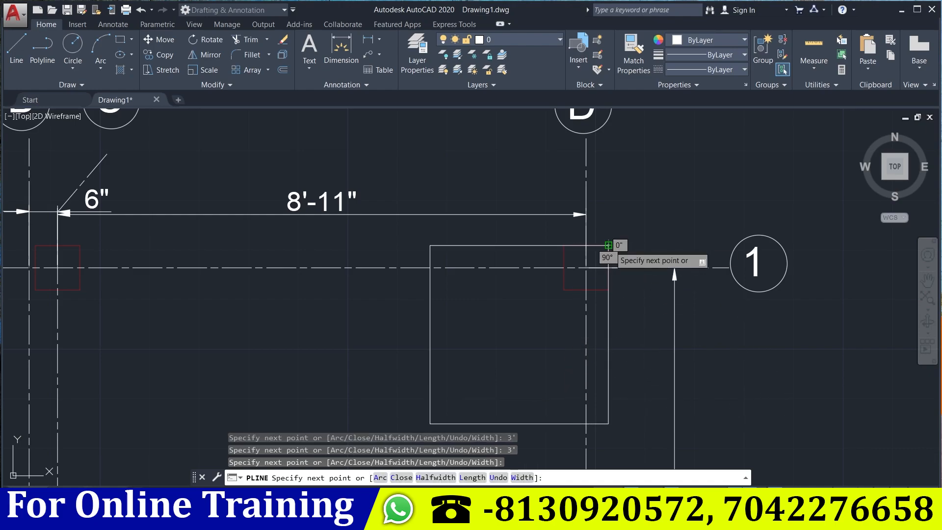
{"action": "key", "text": "Escape"}
Draw a 3' by 3' footing polyline at column D-2, starting at its right edge's midpoint, going 1'6" up and extending leftwards.
{"action": "scroll", "coordinate": [608, 263], "scroll_direction": "down", "scroll_amount": 2}
{"action": "middle_click_drag", "start_coordinate": [612, 337], "coordinate": [598, 163]}
{"action": "middle_click_drag", "start_coordinate": [557, 358], "coordinate": [555, 143]}
{"action": "scroll", "coordinate": [534, 281], "scroll_direction": "up", "scroll_amount": 2}
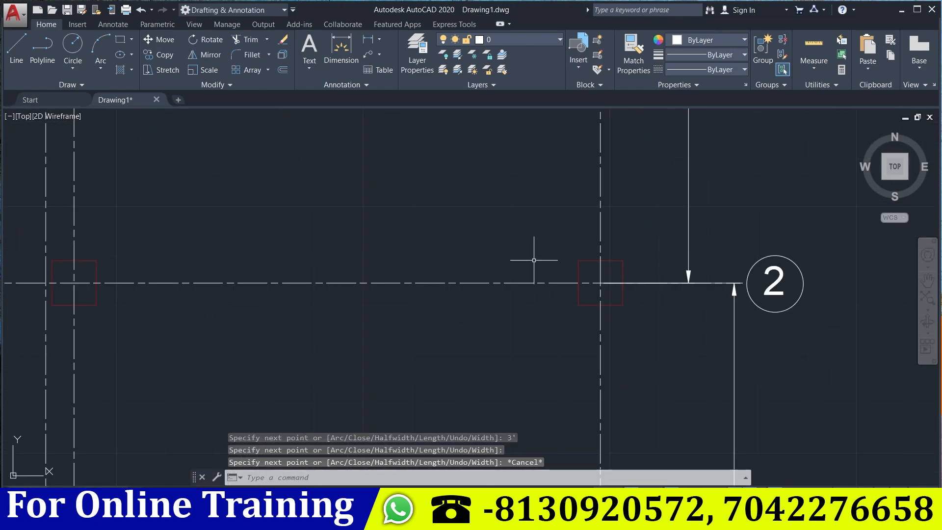
{"action": "type", "text": "pl"}
{"action": "key", "text": "Return"}
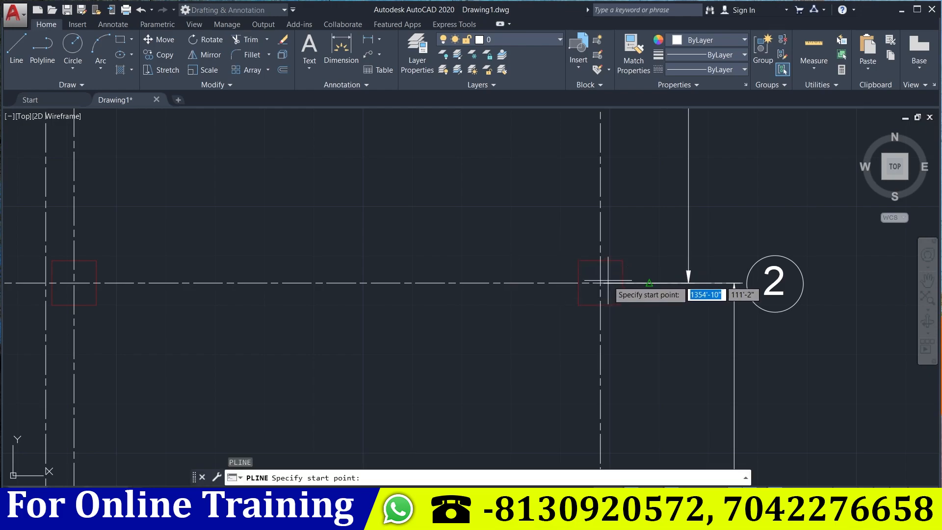
{"action": "middle_click_drag", "start_coordinate": [608, 279], "coordinate": [564, 299]}
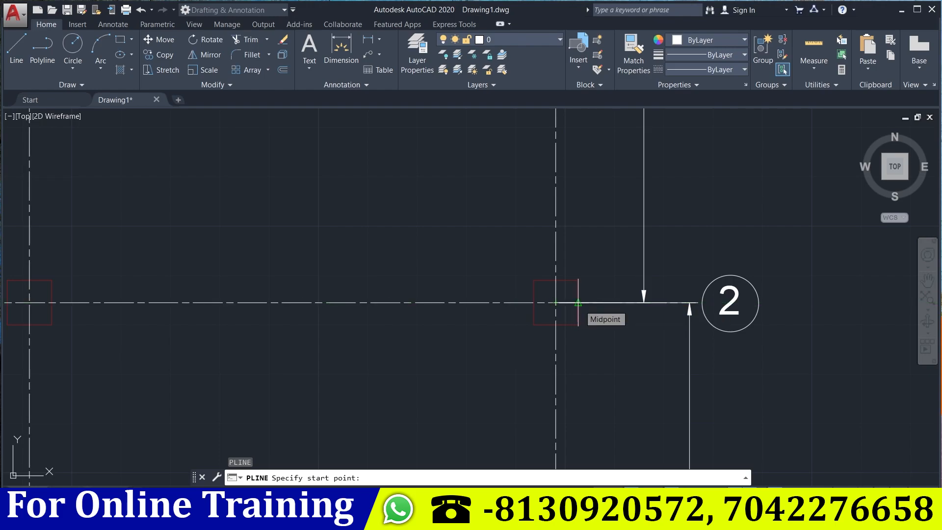
{"action": "left_click", "coordinate": [579, 303]}
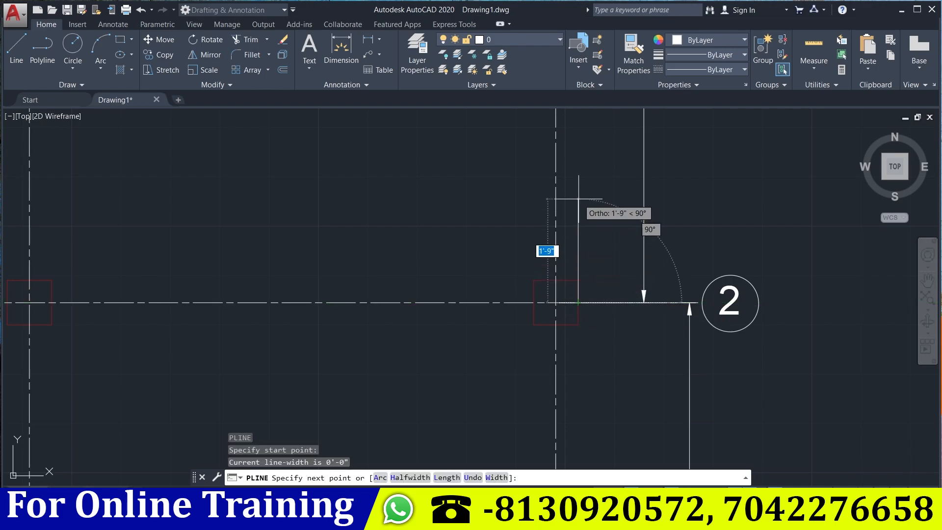
{"action": "type", "text": "1'6\""}
{"action": "key", "text": "Return"}
{"action": "type", "text": "3'"}
{"action": "key", "text": "Return"}
{"action": "middle_click_drag", "start_coordinate": [440, 365], "coordinate": [430, 274]}
{"action": "type", "text": "3'"}
{"action": "key", "text": "Return"}
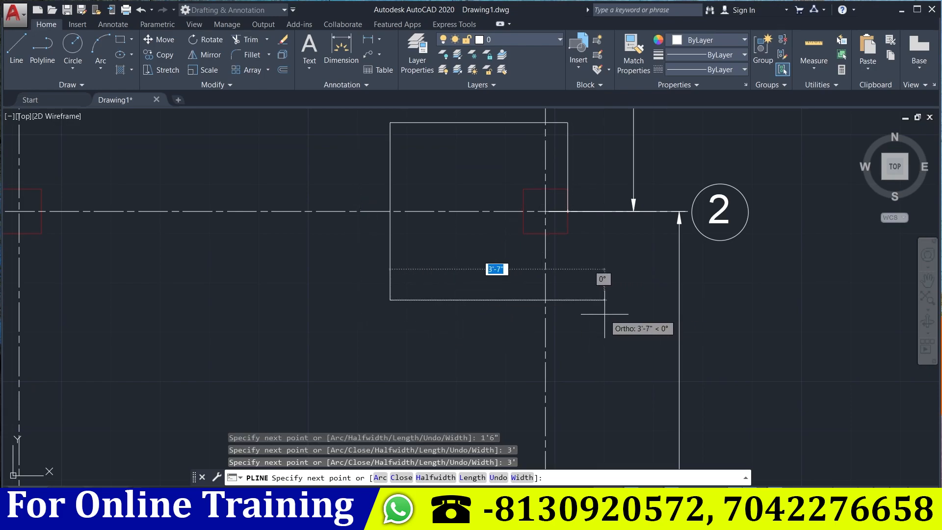
{"action": "type", "text": "'"}
{"action": "key", "text": "Return"}
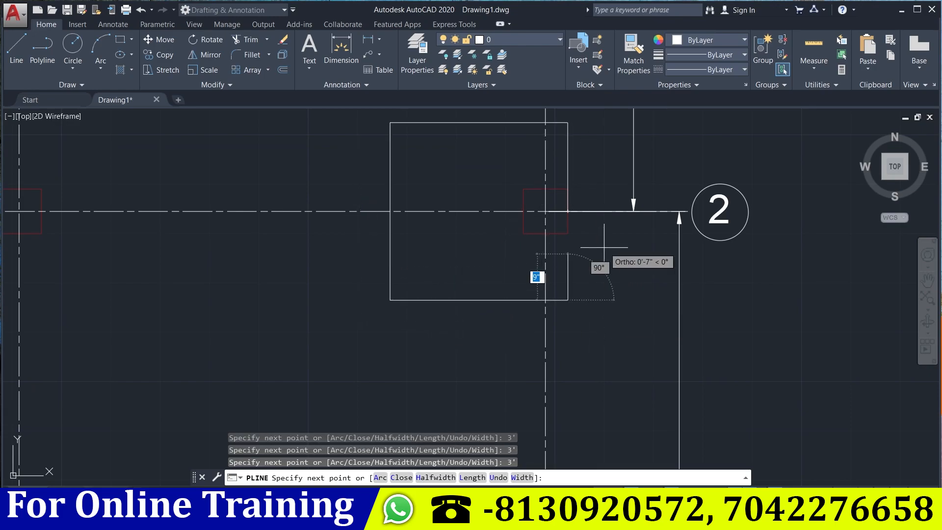
{"action": "left_click", "coordinate": [568, 212]}
{"action": "key", "text": "Escape"}
{"action": "key", "text": "Escape"}
Draw a 3' by 3' footing polyline at column D-3, starting at its right edge's midpoint, going 1'6" up and extending leftwards.
{"action": "scroll", "coordinate": [564, 248], "scroll_direction": "down", "scroll_amount": 4}
{"action": "middle_click_drag", "start_coordinate": [574, 331], "coordinate": [594, 196]}
{"action": "middle_click_drag", "start_coordinate": [575, 271], "coordinate": [572, 241]}
{"action": "middle_click_drag", "start_coordinate": [553, 311], "coordinate": [527, 243]}
{"action": "scroll", "coordinate": [548, 253], "scroll_direction": "up", "scroll_amount": 2}
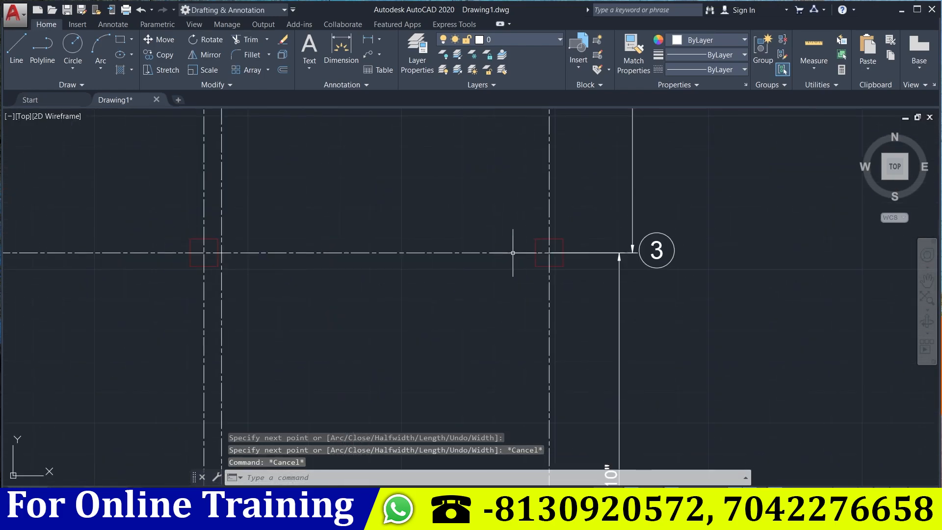
{"action": "scroll", "coordinate": [508, 249], "scroll_direction": "down", "scroll_amount": 4}
{"action": "middle_click_drag", "start_coordinate": [514, 281], "coordinate": [507, 235]}
{"action": "middle_click_drag", "start_coordinate": [504, 181], "coordinate": [496, 254]}
{"action": "scroll", "coordinate": [493, 253], "scroll_direction": "up", "scroll_amount": 4}
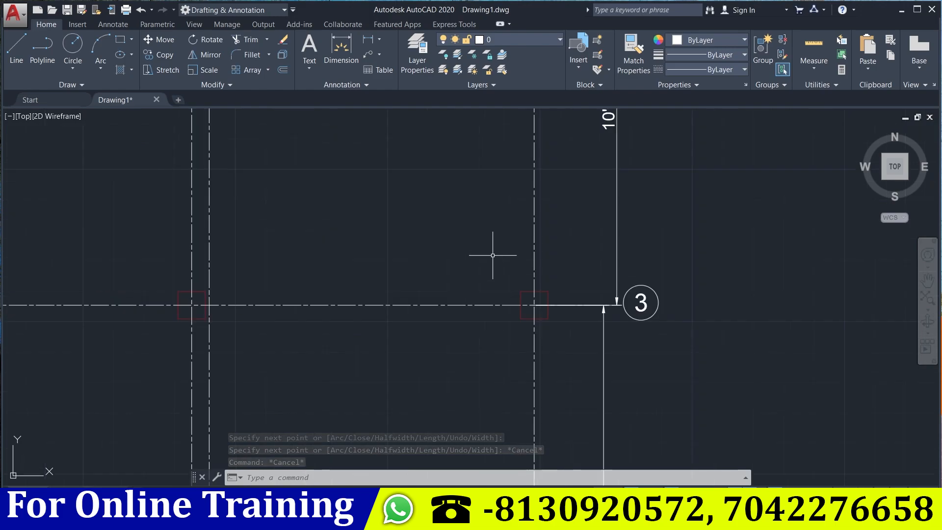
{"action": "scroll", "coordinate": [493, 273], "scroll_direction": "up", "scroll_amount": 2}
{"action": "type", "text": "pl"}
{"action": "key", "text": "Return"}
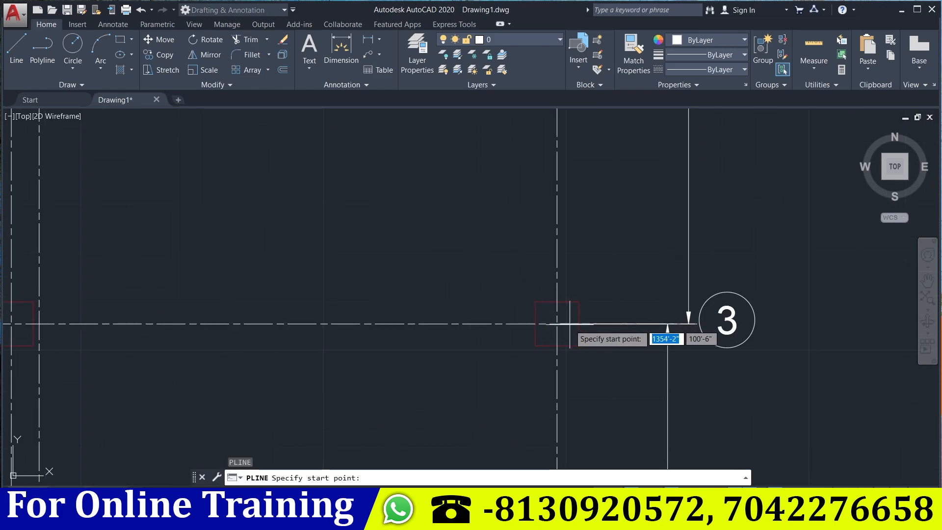
{"action": "left_click", "coordinate": [579, 324]}
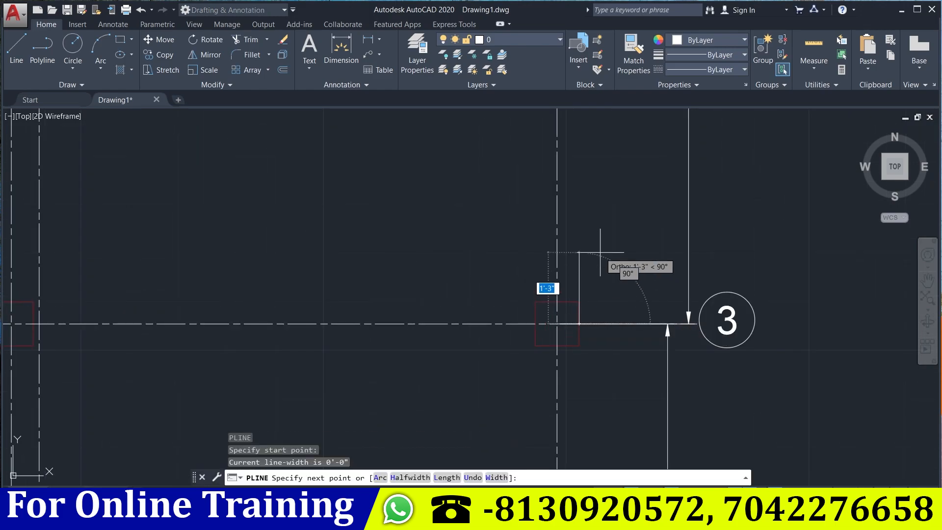
{"action": "type", "text": "1'6\""}
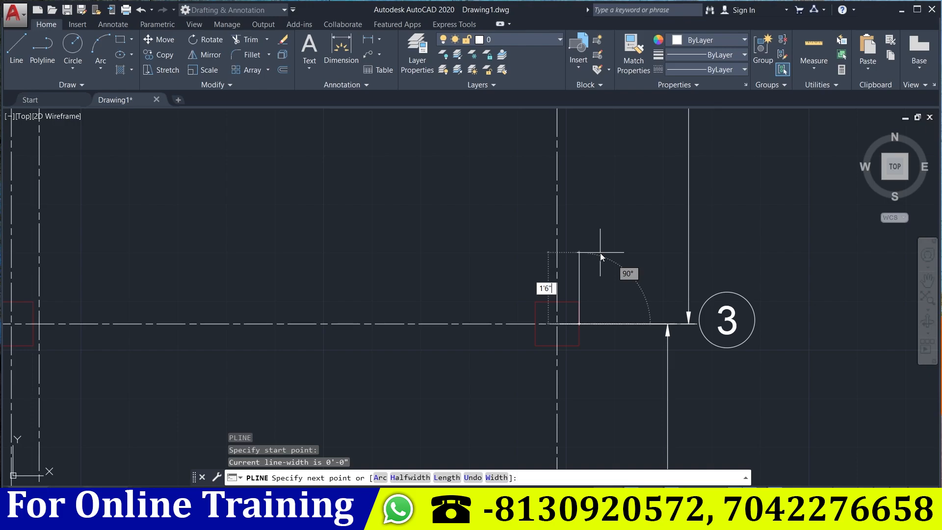
{"action": "key", "text": "Return"}
{"action": "type", "text": "3"}
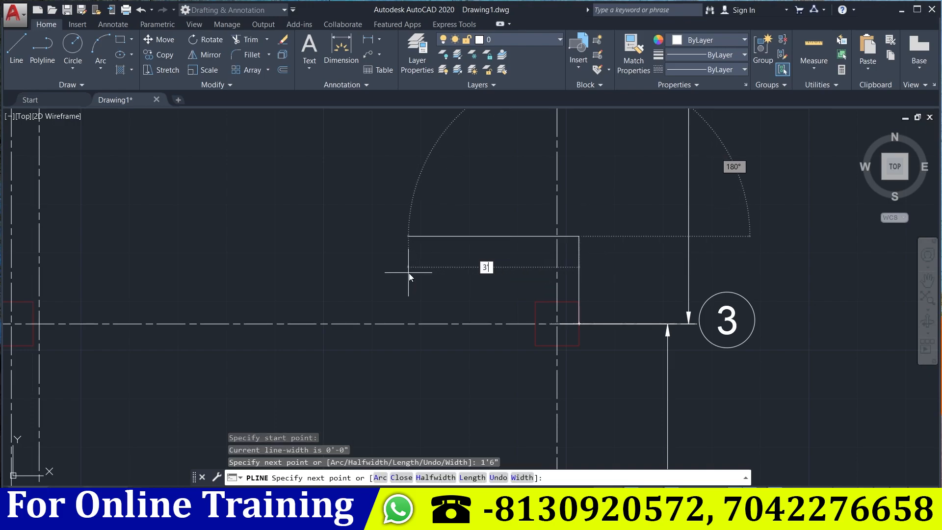
{"action": "key", "text": "Return"}
{"action": "middle_click_drag", "start_coordinate": [472, 427], "coordinate": [441, 269]}
{"action": "type", "text": "3"}
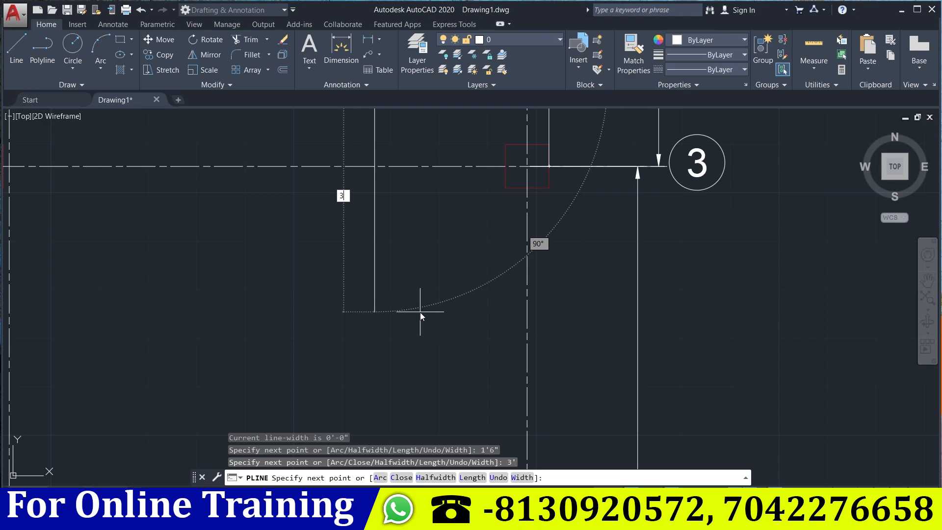
{"action": "key", "text": "Return"}
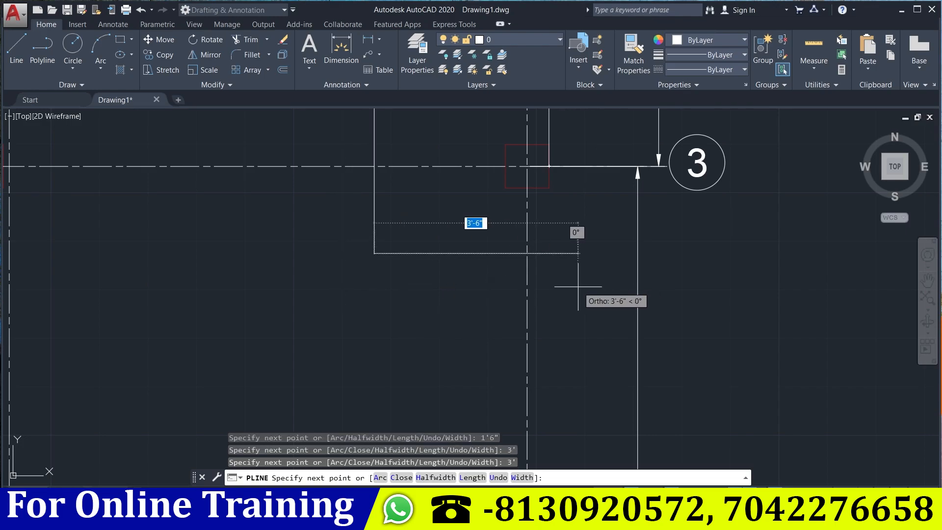
{"action": "type", "text": "'"}
{"action": "key", "text": "Return"}
{"action": "key", "text": "Escape"}
Draw a 3' by 3' footing polyline at column A-3, starting at its left edge's midpoint, going 1'6" up and extending rightwards.
{"action": "scroll", "coordinate": [549, 176], "scroll_direction": "down", "scroll_amount": 5}
{"action": "scroll", "coordinate": [344, 235], "scroll_direction": "up", "scroll_amount": 4}
{"action": "scroll", "coordinate": [347, 231], "scroll_direction": "up", "scroll_amount": 2}
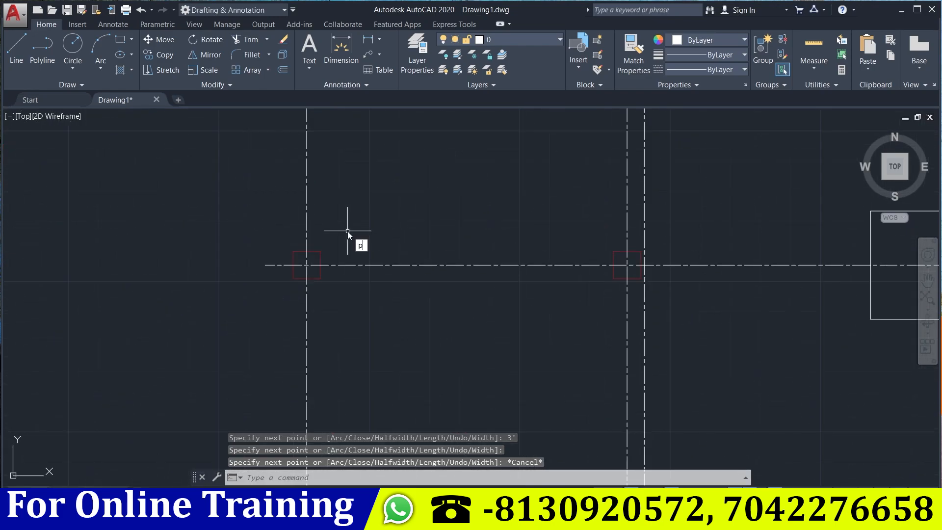
{"action": "type", "text": "l"}
{"action": "key", "text": "Return"}
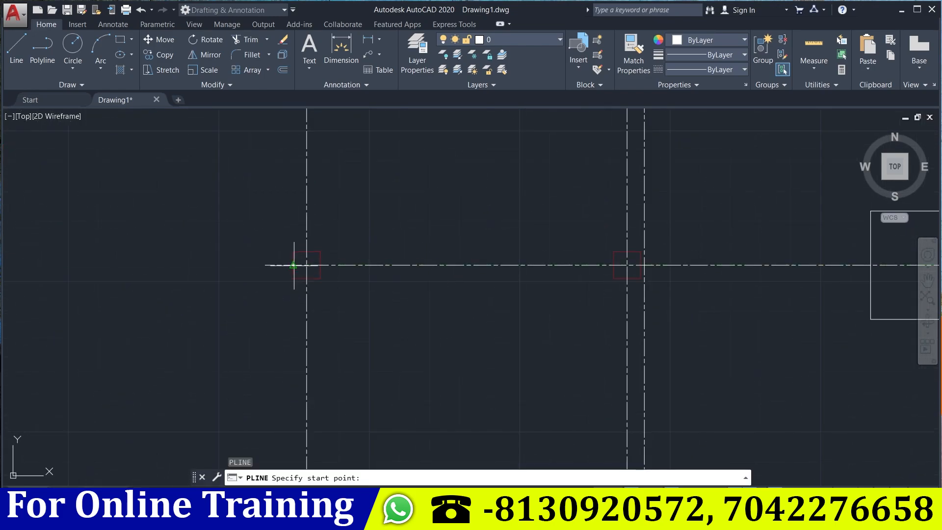
{"action": "left_click", "coordinate": [293, 265]}
{"action": "type", "text": "1'"}
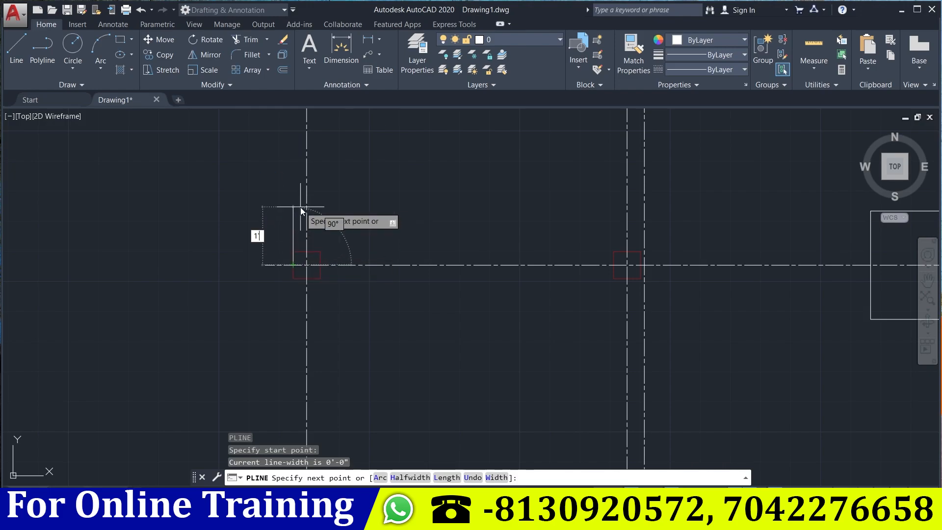
{"action": "type", "text": "6\""}
{"action": "key", "text": "Return"}
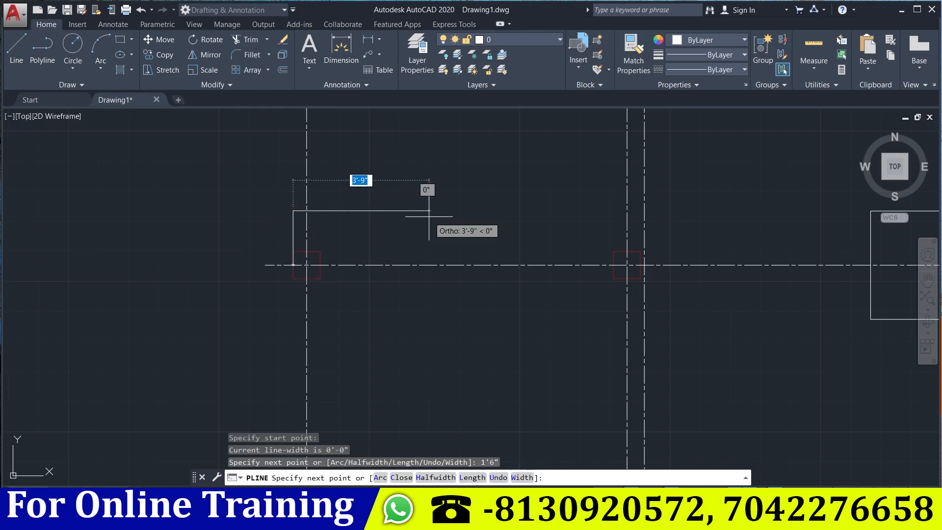
{"action": "type", "text": "3'"}
{"action": "key", "text": "Return"}
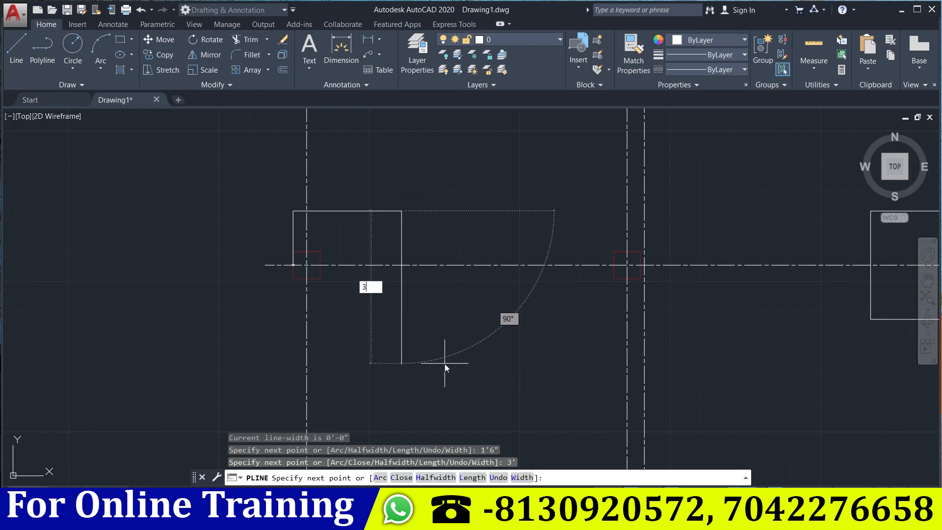
{"action": "type", "text": "3'"}
{"action": "key", "text": "Return"}
{"action": "type", "text": "3'"}
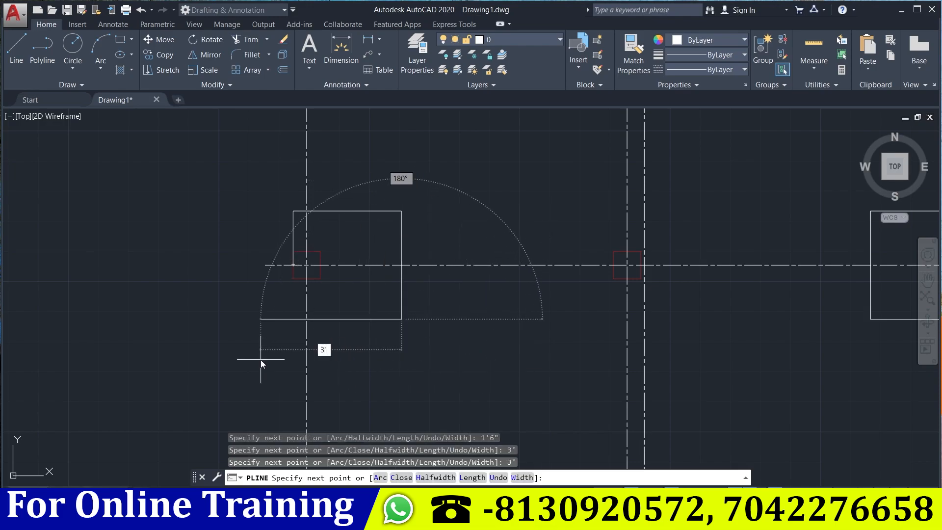
{"action": "key", "text": "Return"}
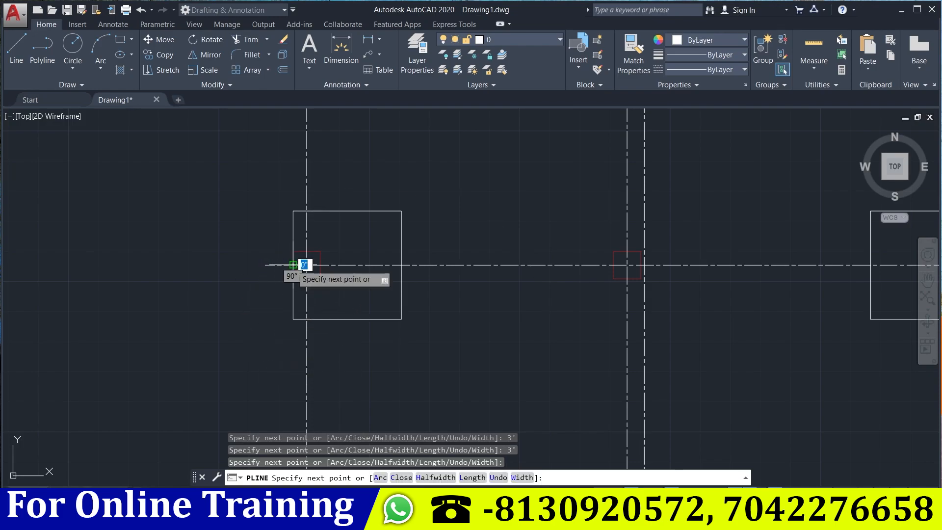
Draw a 3' by 3' footing polyline at column A-4, starting at its lower-left corner and extending rightwards and up.
{"action": "key", "text": "Escape"}
{"action": "key", "text": "Escape"}
{"action": "key", "text": "Escape"}
{"action": "scroll", "coordinate": [293, 265], "scroll_direction": "down", "scroll_amount": 3}
{"action": "middle_click_drag", "start_coordinate": [351, 337], "coordinate": [366, 150]}
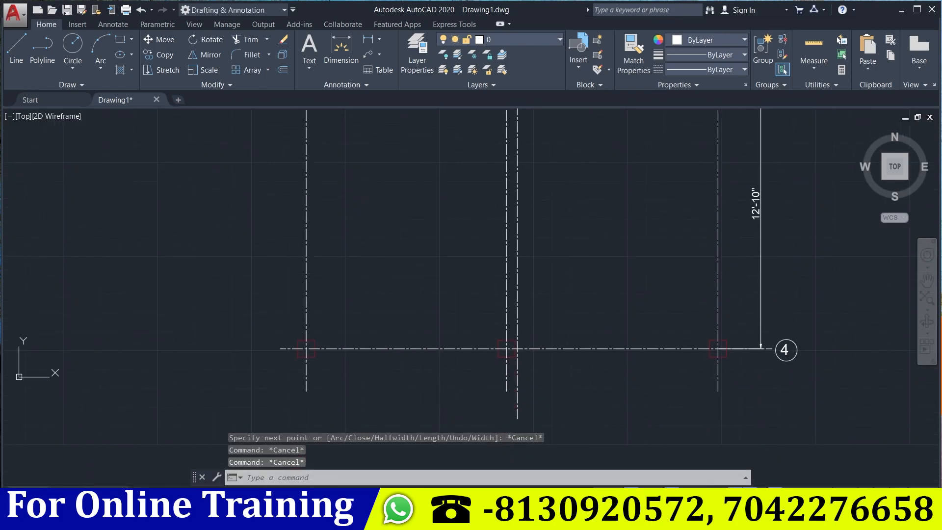
{"action": "scroll", "coordinate": [324, 327], "scroll_direction": "up", "scroll_amount": 4}
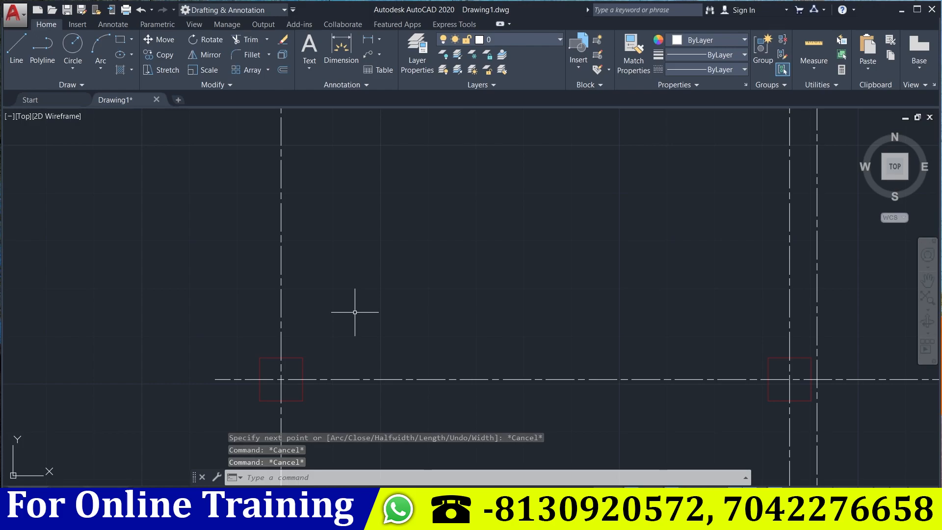
{"action": "key", "text": "Return"}
{"action": "left_click", "coordinate": [259, 400]}
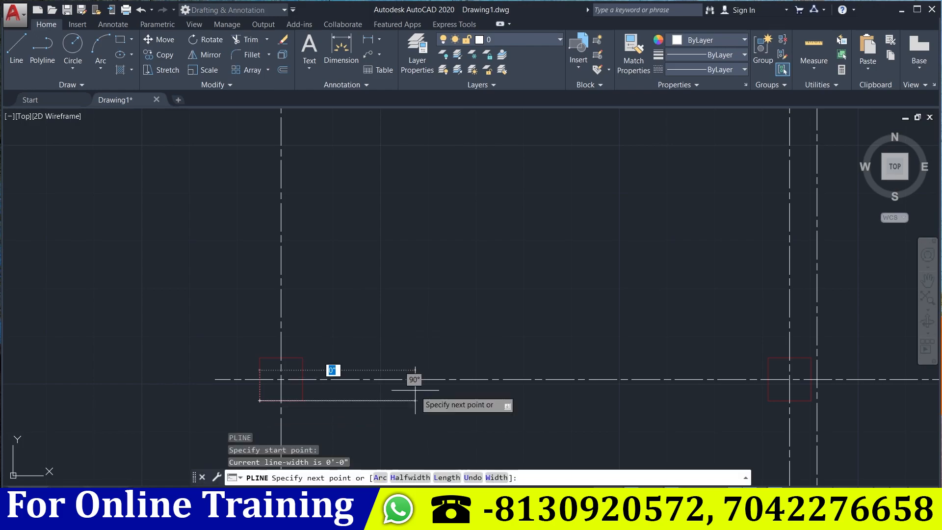
{"action": "type", "text": "3'"}
{"action": "key", "text": "Return"}
{"action": "type", "text": "3'"}
{"action": "key", "text": "Return"}
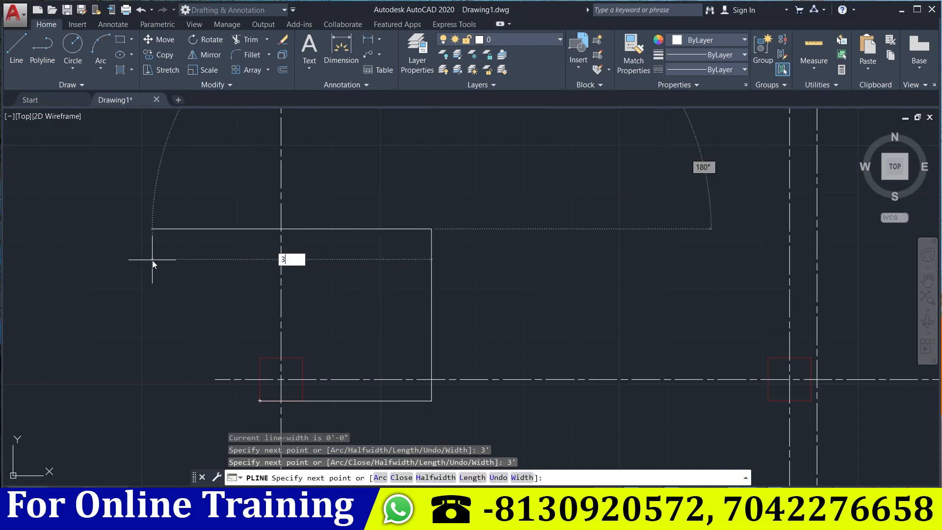
{"action": "left_click", "coordinate": [259, 260]}
{"action": "key", "text": "Escape"}
{"action": "scroll", "coordinate": [257, 401], "scroll_direction": "down", "scroll_amount": 5}
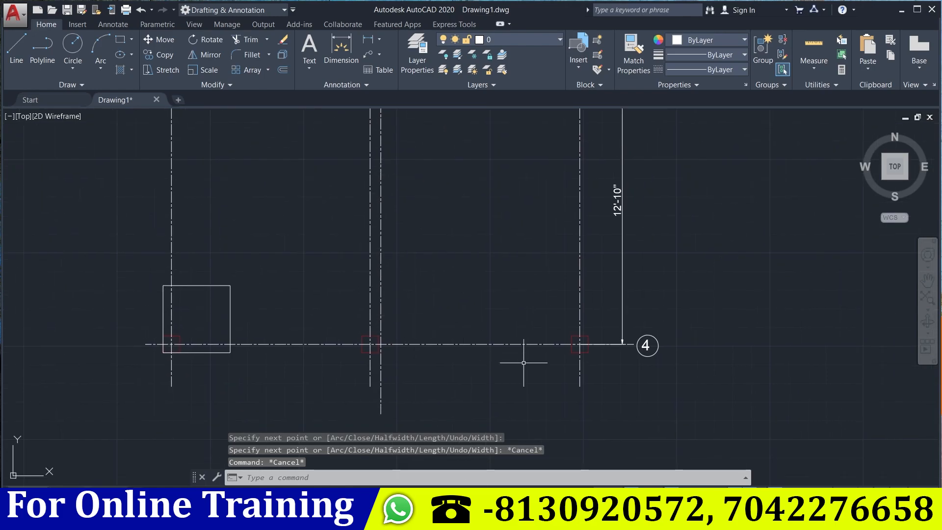
Draw a 3' by 3' footing polyline at column D-4, starting at its lower-right corner and extending leftwards and up.
{"action": "scroll", "coordinate": [543, 363], "scroll_direction": "up", "scroll_amount": 4}
{"action": "type", "text": "pl"}
{"action": "key", "text": "Return"}
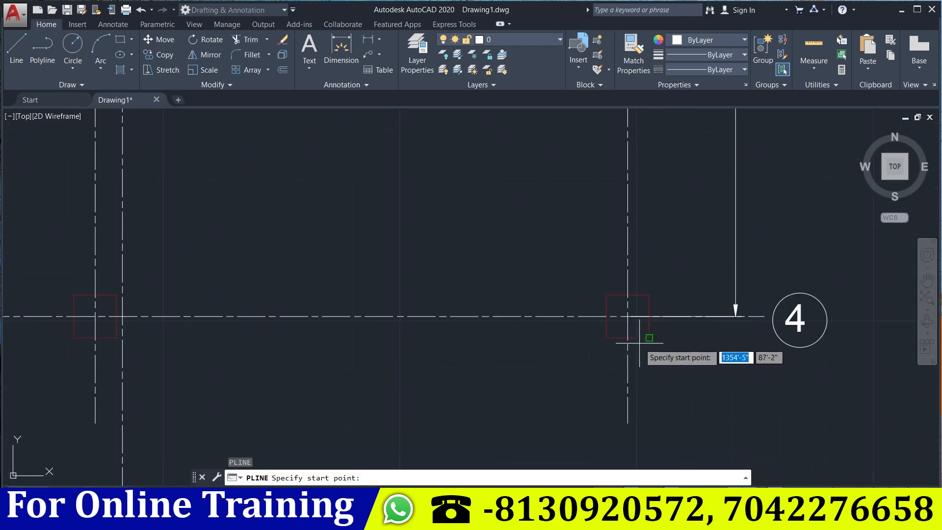
{"action": "left_click", "coordinate": [649, 338]}
{"action": "type", "text": "3"}
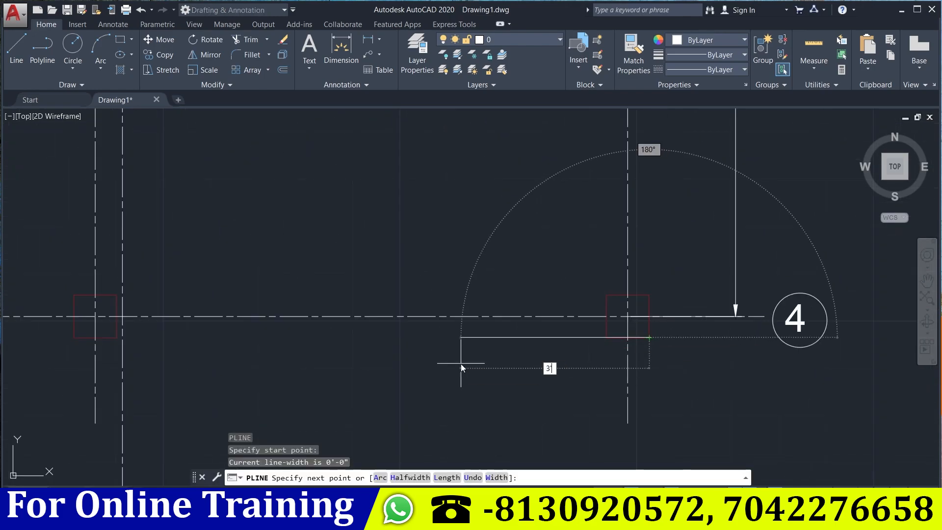
{"action": "type", "text": "'"}
{"action": "key", "text": "Return"}
{"action": "type", "text": "3'"}
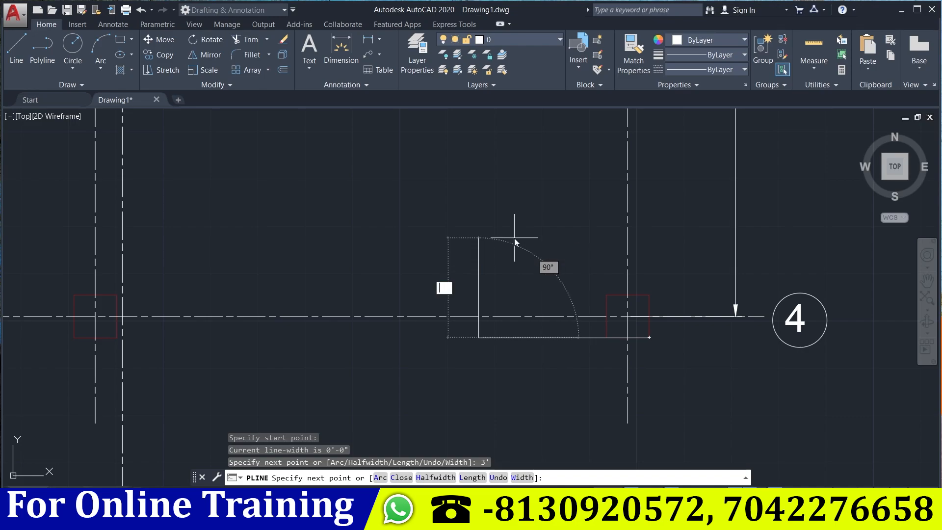
{"action": "key", "text": "Return"}
{"action": "type", "text": "3'"}
{"action": "key", "text": "Return"}
{"action": "left_click", "coordinate": [649, 337]}
{"action": "key", "text": "Escape"}
{"action": "scroll", "coordinate": [662, 336], "scroll_direction": "down", "scroll_amount": 3}
{"action": "scroll", "coordinate": [570, 294], "scroll_direction": "up", "scroll_amount": 1}
{"action": "scroll", "coordinate": [570, 295], "scroll_direction": "down", "scroll_amount": 4}
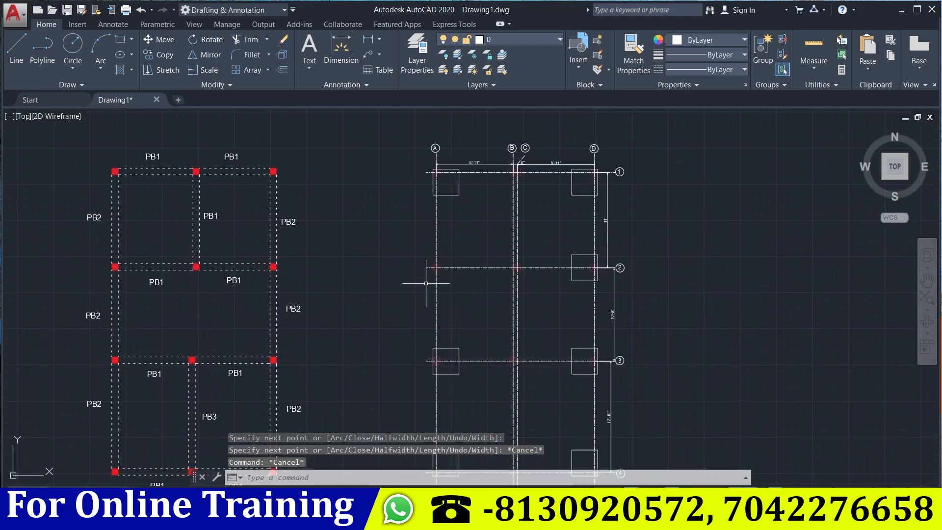
Draw a 3' by 3' footing polyline at column A-2, starting at its left edge's midpoint, going 1'6" up and extending rightwards.
{"action": "scroll", "coordinate": [426, 283], "scroll_direction": "up", "scroll_amount": 5}
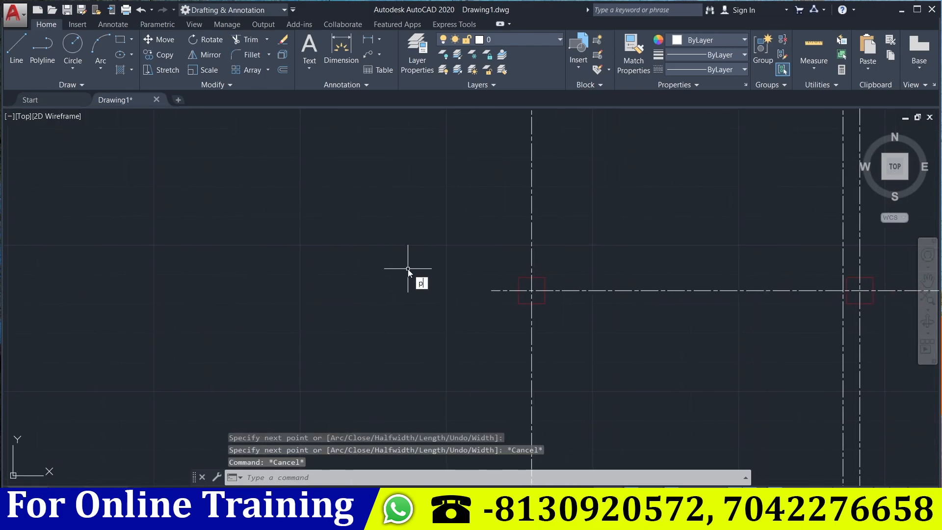
{"action": "key", "text": "Return"}
{"action": "left_click", "coordinate": [530, 289]}
{"action": "type", "text": "1'6\""}
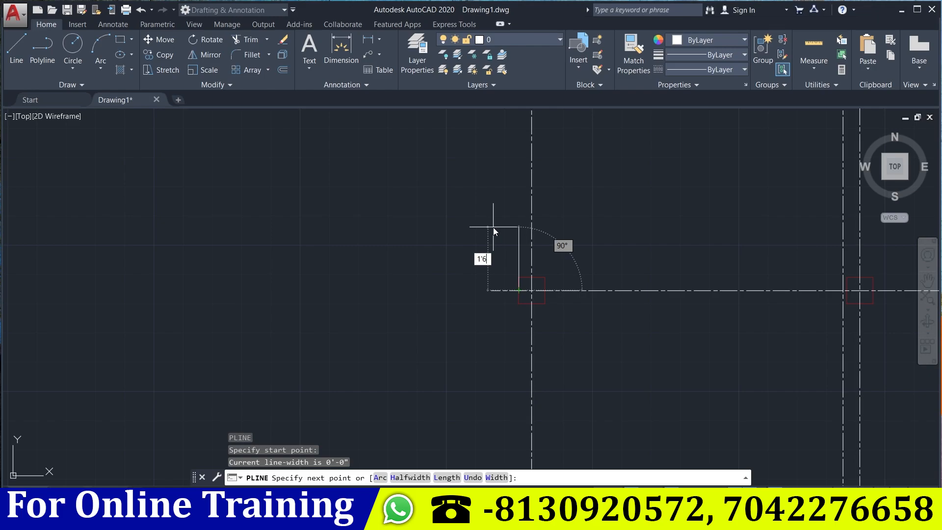
{"action": "key", "text": "Return"}
{"action": "type", "text": "3'"}
{"action": "key", "text": "Return"}
{"action": "type", "text": "3'"}
{"action": "key", "text": "Return"}
{"action": "type", "text": "3'"}
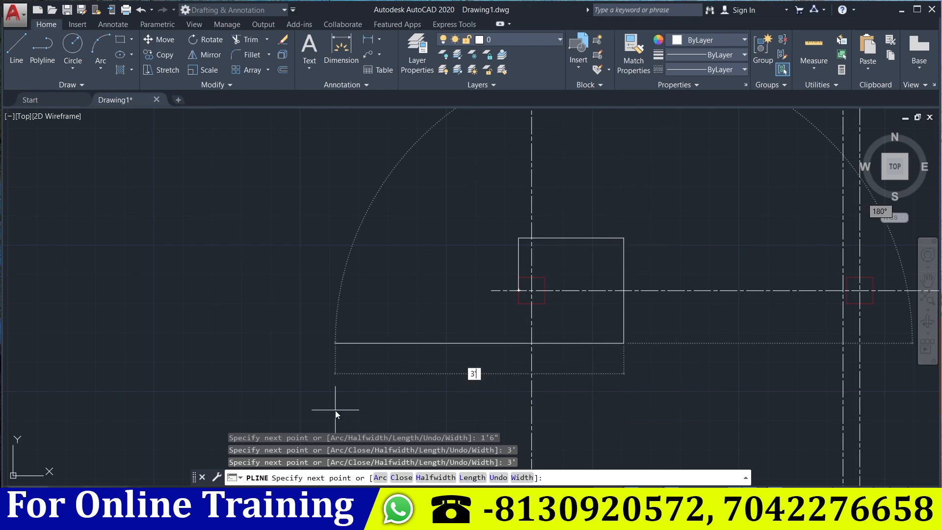
{"action": "key", "text": "Return"}
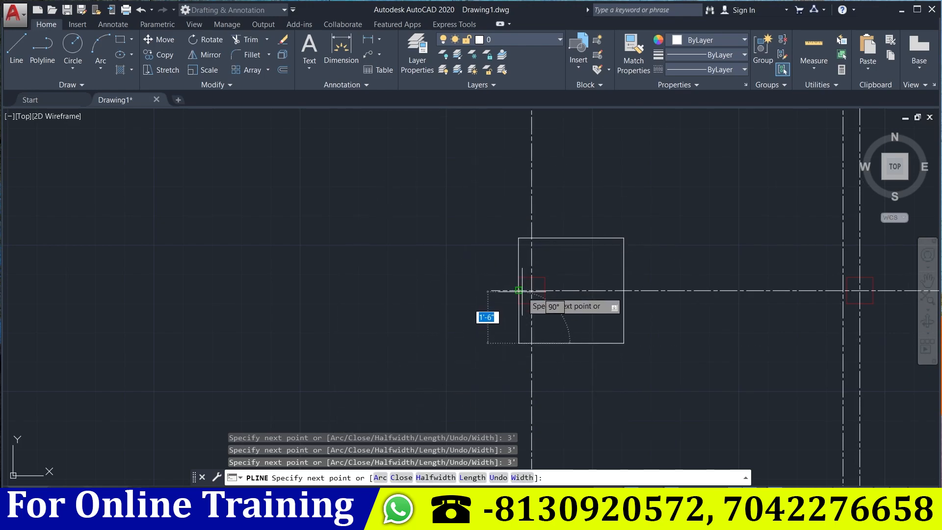
{"action": "key", "text": "Escape"}
{"action": "scroll", "coordinate": [473, 304], "scroll_direction": "down", "scroll_amount": 8}
{"action": "middle_click_drag", "start_coordinate": [467, 324], "coordinate": [416, 311]}
{"action": "scroll", "coordinate": [484, 179], "scroll_direction": "up", "scroll_amount": 10}
{"action": "type", "text": "pl"}
{"action": "key", "text": "Escape"}
{"action": "key", "text": "Escape"}
{"action": "key", "text": "Escape"}
Draw a 4' by 4' footing polyline around column C-2, starting 2' right of its centre, going 2' up and extending leftwards.
{"action": "scroll", "coordinate": [527, 242], "scroll_direction": "down", "scroll_amount": 8}
{"action": "middle_click_drag", "start_coordinate": [536, 284], "coordinate": [536, 118]}
{"action": "mouse_move", "coordinate": [551, 291]}
{"action": "middle_mouse_down"}
{"action": "mouse_move", "coordinate": [539, 358]}
{"action": "mouse_move", "coordinate": [457, 284]}
{"action": "mouse_move", "coordinate": [435, 343]}
{"action": "mouse_move", "coordinate": [443, 395]}
{"action": "middle_mouse_up"}
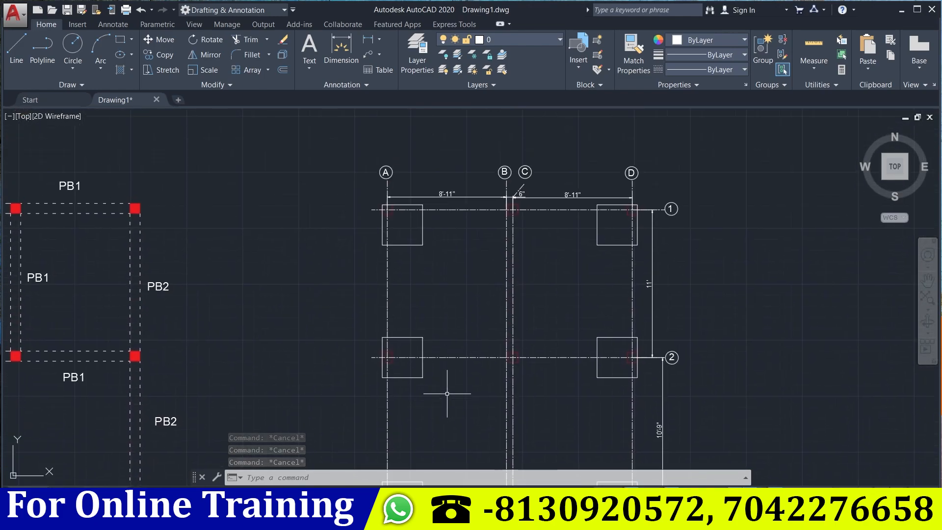
{"action": "scroll", "coordinate": [536, 352], "scroll_direction": "up", "scroll_amount": 5}
{"action": "middle_click_drag", "start_coordinate": [504, 305], "coordinate": [531, 181]}
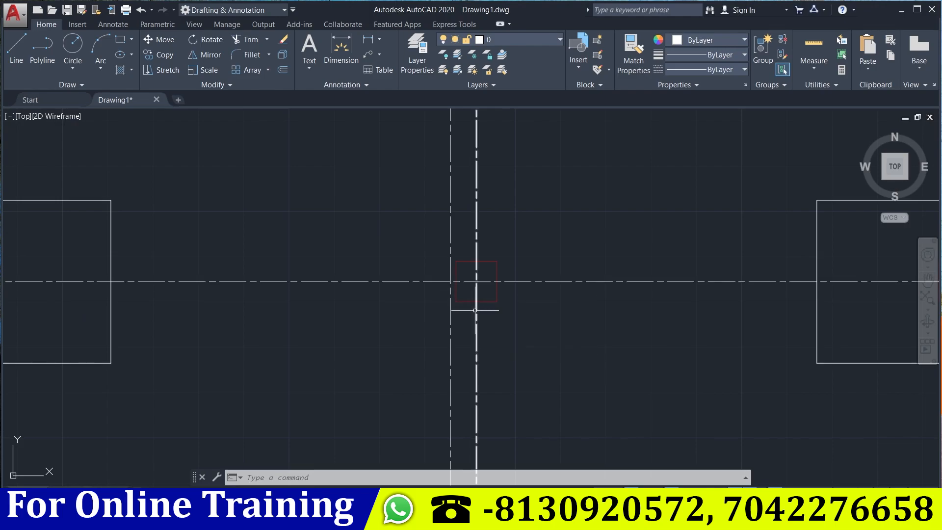
{"action": "key", "text": "Return"}
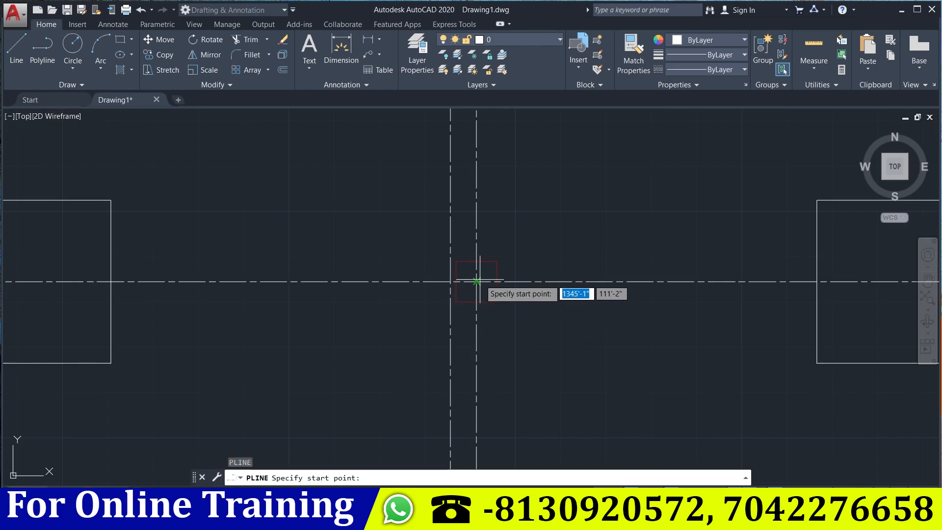
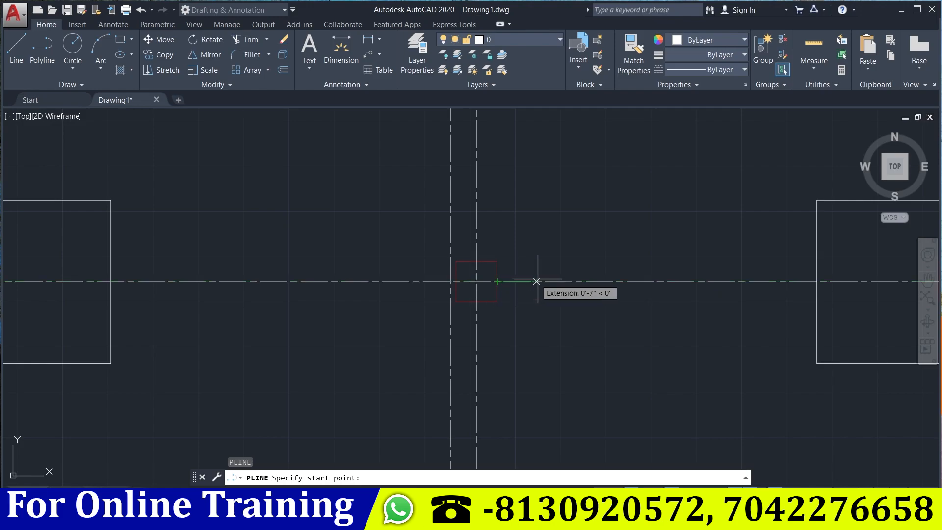
{"action": "scroll", "coordinate": [451, 294], "scroll_direction": "up", "scroll_amount": 4}
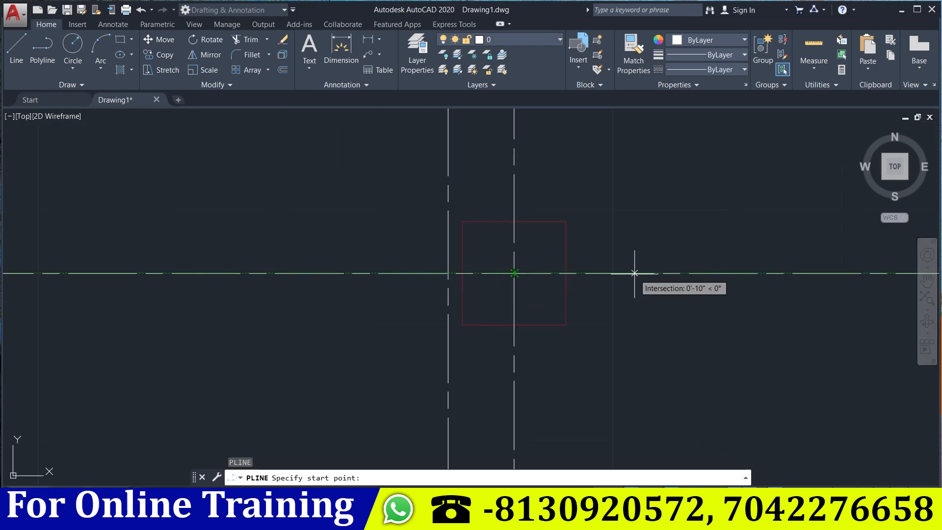
{"action": "type", "text": "'"}
{"action": "key", "text": "Return"}
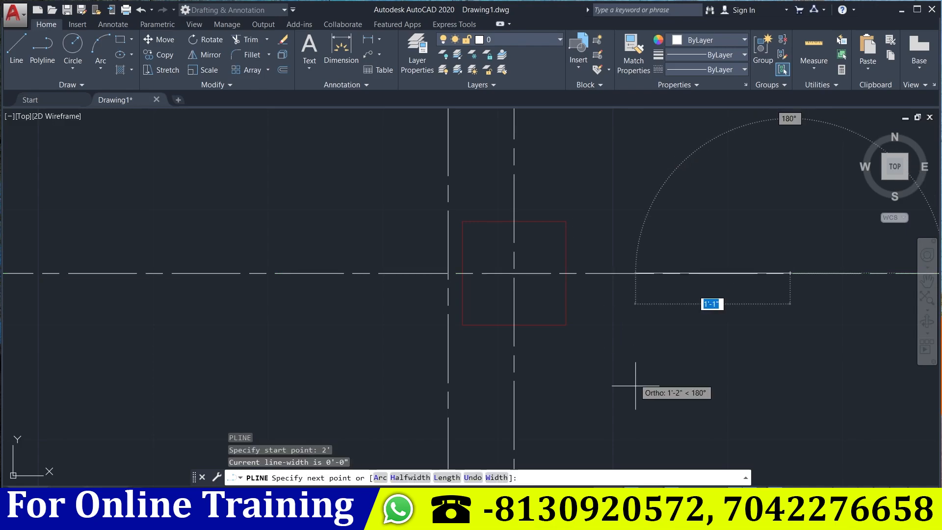
{"action": "middle_click_drag", "start_coordinate": [777, 266], "coordinate": [710, 342]}
{"action": "scroll", "coordinate": [735, 231], "scroll_direction": "down", "scroll_amount": 2}
{"action": "middle_click_drag", "start_coordinate": [722, 252], "coordinate": [711, 273]}
{"action": "type", "text": "2"}
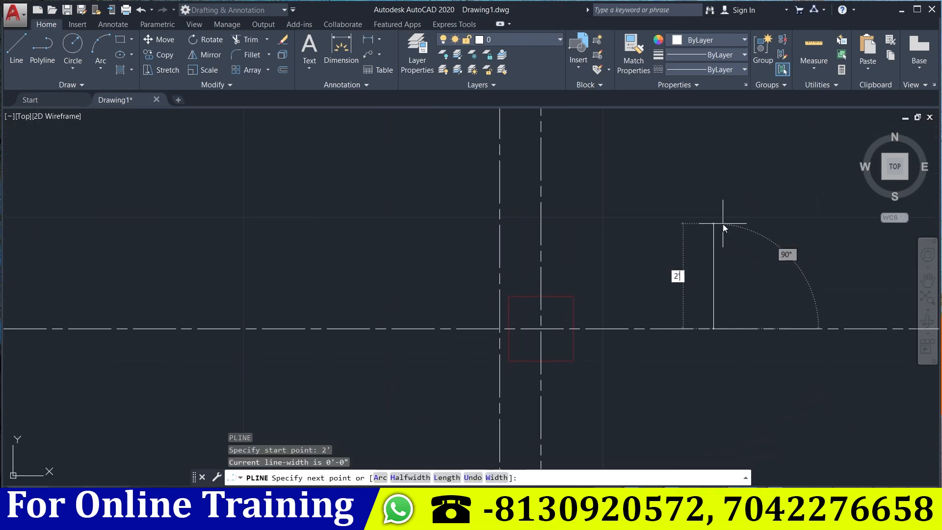
{"action": "type", "text": "'"}
{"action": "key", "text": "Return"}
{"action": "type", "text": "4'"}
{"action": "key", "text": "Return"}
{"action": "middle_click_drag", "start_coordinate": [338, 345], "coordinate": [327, 276]}
{"action": "scroll", "coordinate": [346, 363], "scroll_direction": "down", "scroll_amount": 2}
{"action": "type", "text": "4'"}
{"action": "key", "text": "Return"}
{"action": "middle_click_drag", "start_coordinate": [614, 365], "coordinate": [544, 338]}
{"action": "type", "text": "4'"}
{"action": "key", "text": "Return"}
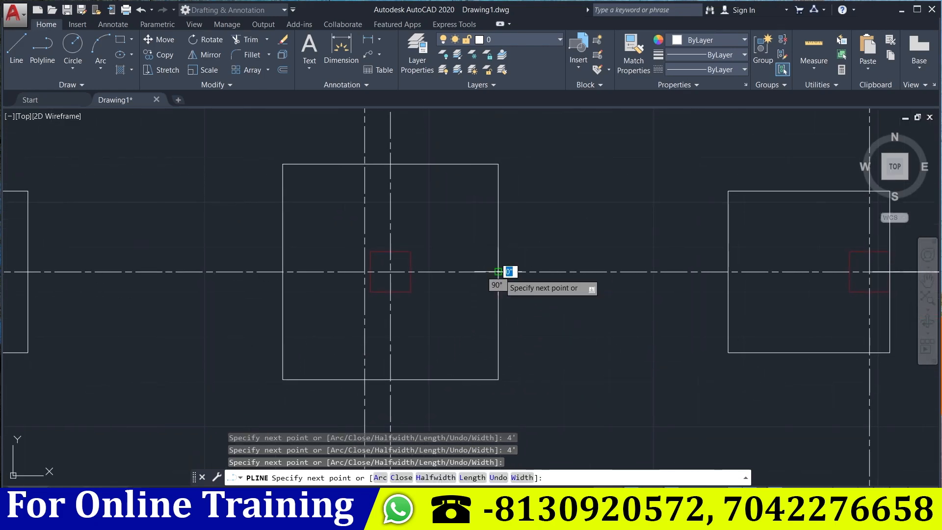
{"action": "key", "text": "Escape"}
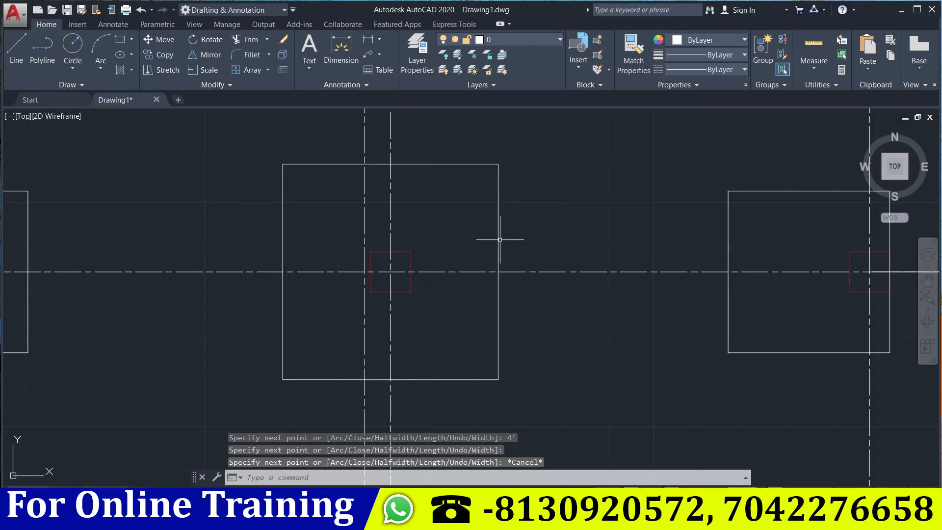
Draw a 4' by 4' footing polyline around column B-3, starting 2' right of its centre, going 2' up and extending leftwards.
{"action": "scroll", "coordinate": [503, 243], "scroll_direction": "down", "scroll_amount": 2}
{"action": "middle_click_drag", "start_coordinate": [516, 352], "coordinate": [516, 244]}
{"action": "scroll", "coordinate": [516, 244], "scroll_direction": "down", "scroll_amount": 4}
{"action": "middle_click_drag", "start_coordinate": [524, 286], "coordinate": [492, 245]}
{"action": "scroll", "coordinate": [407, 364], "scroll_direction": "up", "scroll_amount": 6}
{"action": "mouse_move", "coordinate": [454, 305]}
{"action": "middle_mouse_down"}
{"action": "mouse_move", "coordinate": [441, 322]}
{"action": "mouse_move", "coordinate": [387, 344]}
{"action": "middle_mouse_up"}
{"action": "type", "text": "p"}
{"action": "key", "text": "Return"}
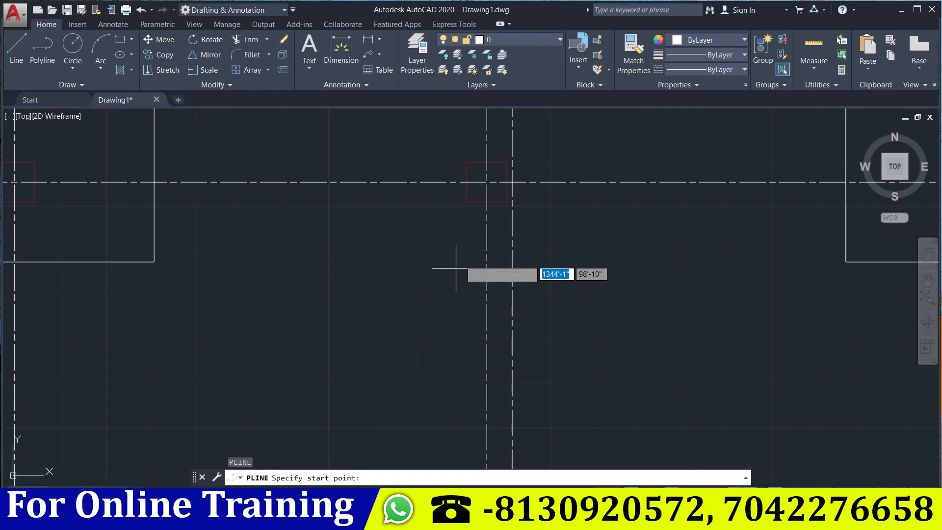
{"action": "middle_click_drag", "start_coordinate": [486, 183], "coordinate": [419, 211]}
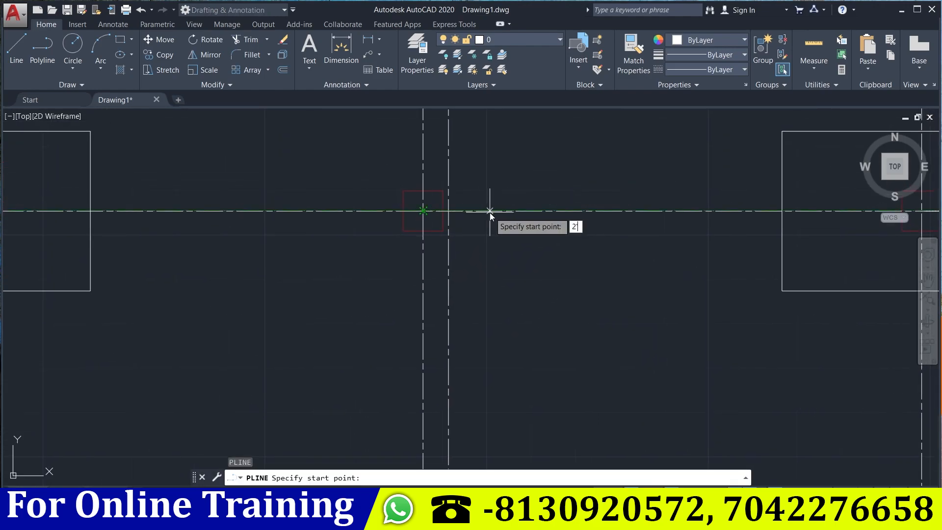
{"action": "key", "text": "Return"}
{"action": "middle_click_drag", "start_coordinate": [549, 300], "coordinate": [534, 410]}
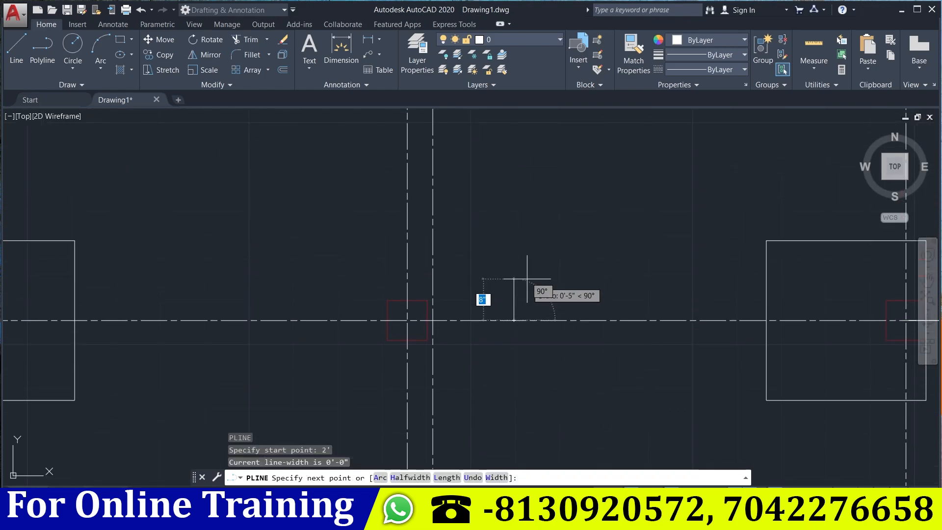
{"action": "type", "text": "2'"}
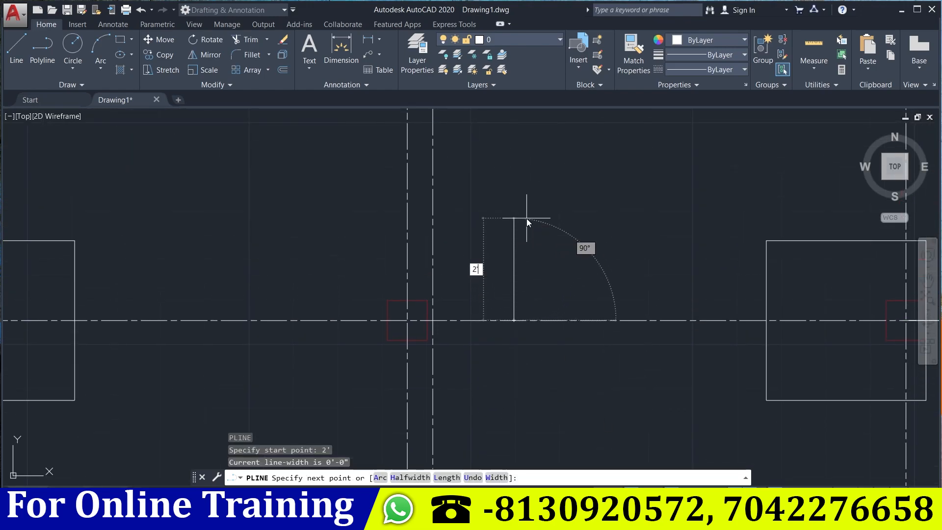
{"action": "key", "text": "Return"}
{"action": "type", "text": "4'"}
{"action": "key", "text": "Return"}
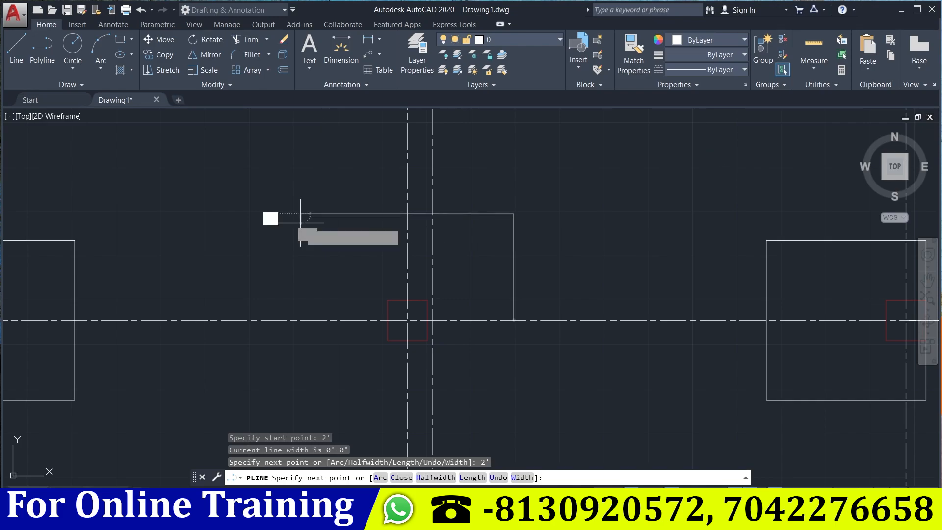
{"action": "middle_click_drag", "start_coordinate": [338, 393], "coordinate": [345, 267]}
{"action": "type", "text": "4'"}
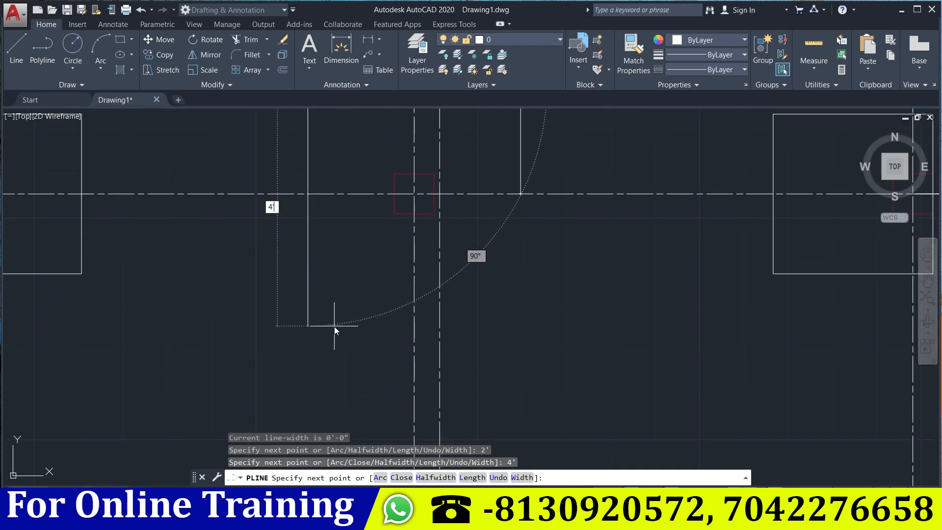
{"action": "key", "text": "Return"}
{"action": "type", "text": "4'"}
{"action": "key", "text": "Return"}
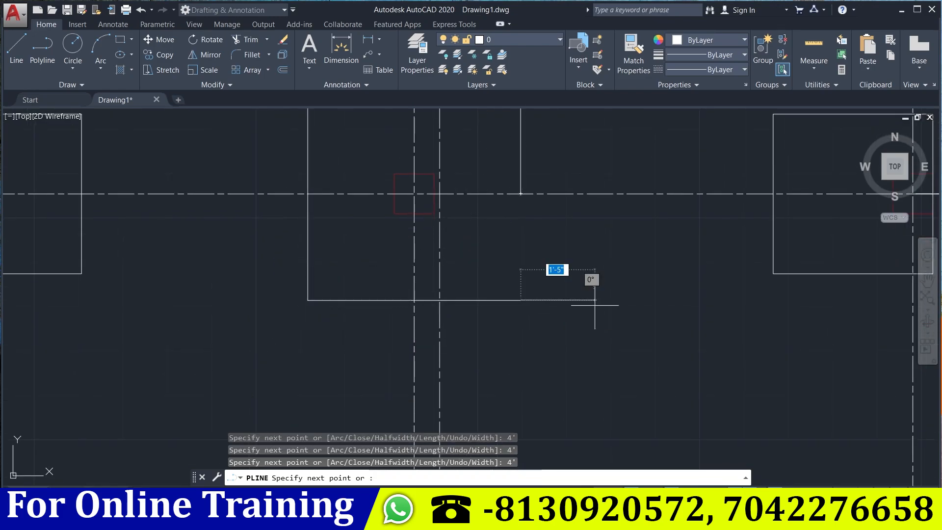
{"action": "left_click", "coordinate": [521, 194]}
{"action": "key", "text": "Escape"}
{"action": "key", "text": "Escape"}
Draw a 4' by 4' footing polyline at column B-4, starting at its bottom edge's midpoint, going 2' rightwards and extending 4' up.
{"action": "scroll", "coordinate": [527, 262], "scroll_direction": "down", "scroll_amount": 4}
{"action": "mouse_move", "coordinate": [550, 339]}
{"action": "middle_mouse_down"}
{"action": "mouse_move", "coordinate": [548, 256]}
{"action": "mouse_move", "coordinate": [535, 237]}
{"action": "middle_mouse_up"}
{"action": "scroll", "coordinate": [440, 384], "scroll_direction": "up", "scroll_amount": 2}
{"action": "scroll", "coordinate": [463, 327], "scroll_direction": "up", "scroll_amount": 2}
{"action": "mouse_move", "coordinate": [462, 325]}
{"action": "middle_mouse_down"}
{"action": "mouse_move", "coordinate": [456, 317]}
{"action": "mouse_move", "coordinate": [393, 348]}
{"action": "middle_mouse_up"}
{"action": "type", "text": "pl"}
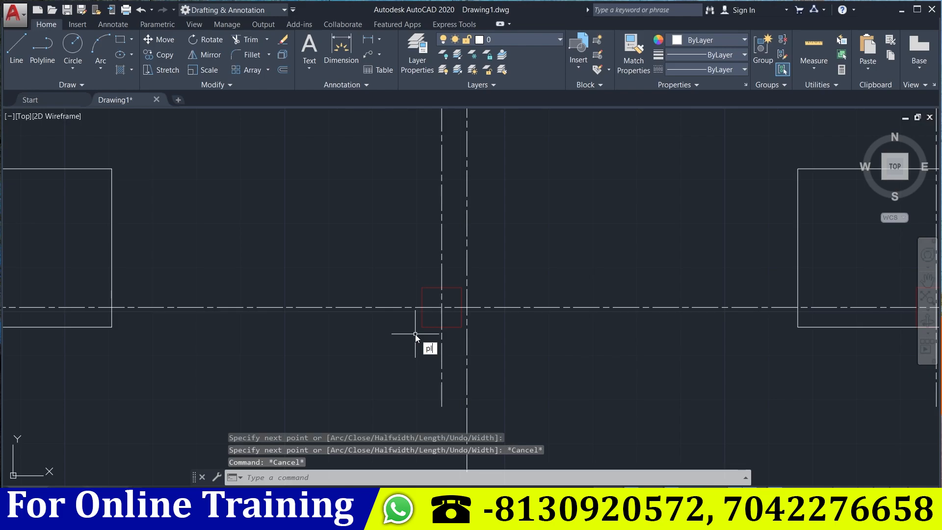
{"action": "key", "text": "Return"}
{"action": "left_click", "coordinate": [441, 326]}
{"action": "type", "text": "2'"}
{"action": "key", "text": "Return"}
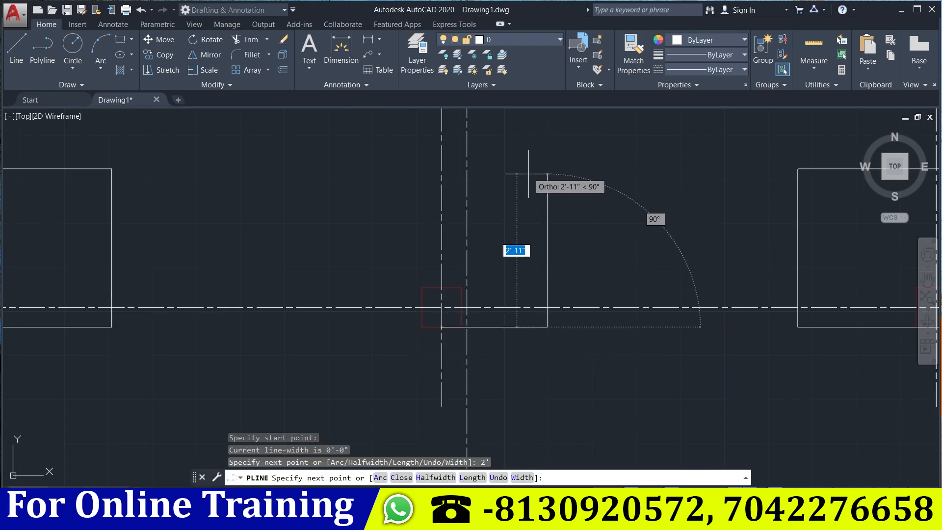
{"action": "type", "text": "4'"}
{"action": "key", "text": "Return"}
{"action": "type", "text": "4'"}
{"action": "key", "text": "Return"}
{"action": "type", "text": "4"}
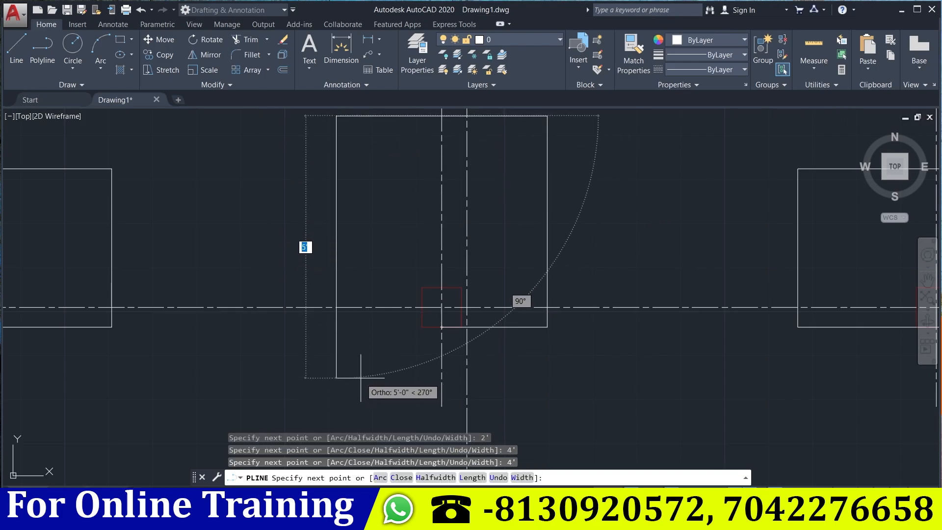
{"action": "type", "text": "'"}
{"action": "key", "text": "Return"}
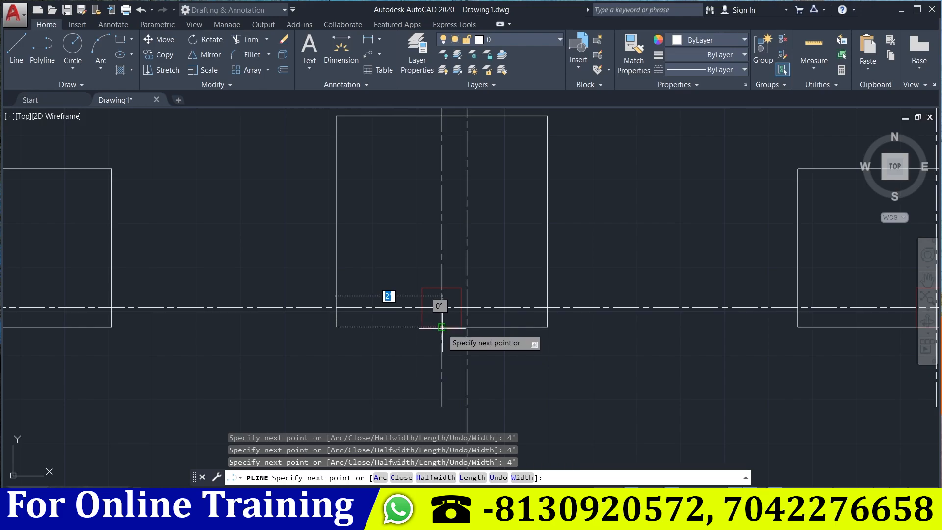
{"action": "key", "text": "Escape"}
Draw a 4' by 4' footing polyline at column C-1, starting at its top edge's midpoint, going 2' rightwards and extending 4' down.
{"action": "scroll", "coordinate": [441, 326], "scroll_direction": "down", "scroll_amount": 4}
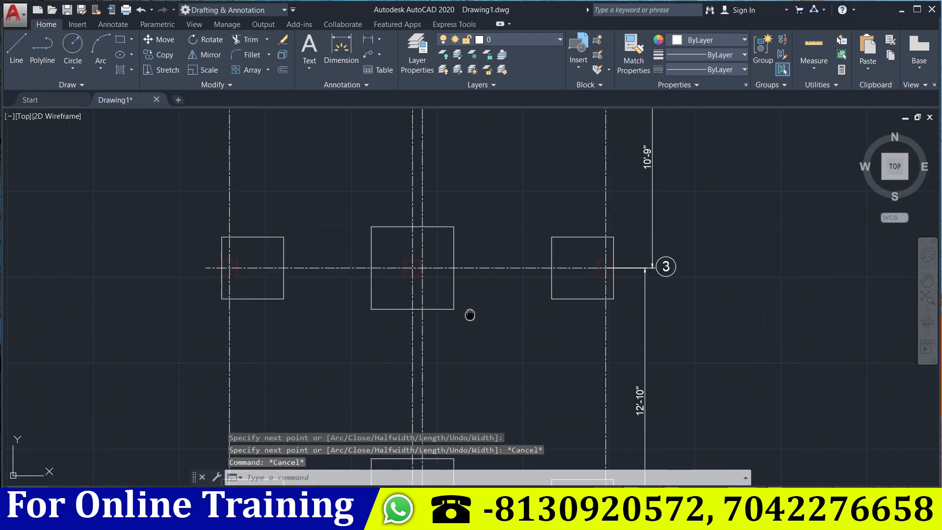
{"action": "middle_click_drag", "start_coordinate": [438, 236], "coordinate": [439, 445]}
{"action": "scroll", "coordinate": [411, 183], "scroll_direction": "up", "scroll_amount": 4}
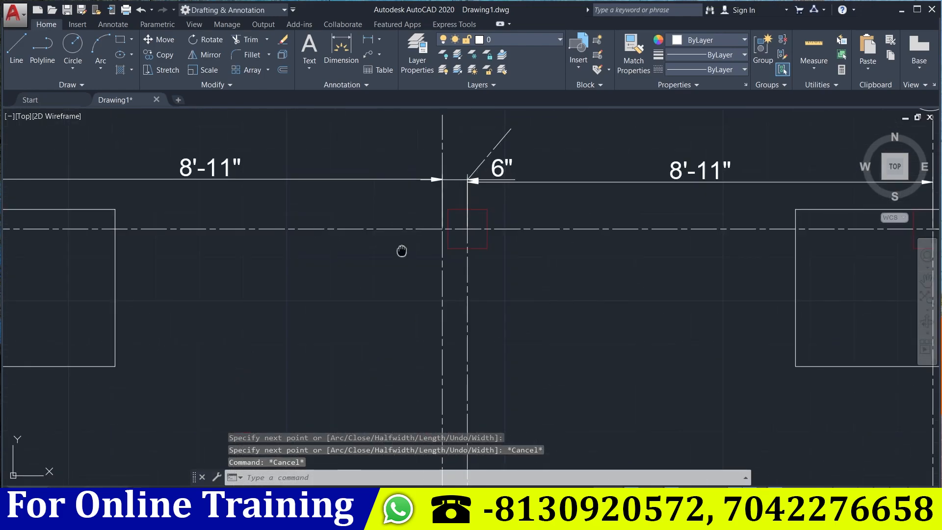
{"action": "key", "text": "Return"}
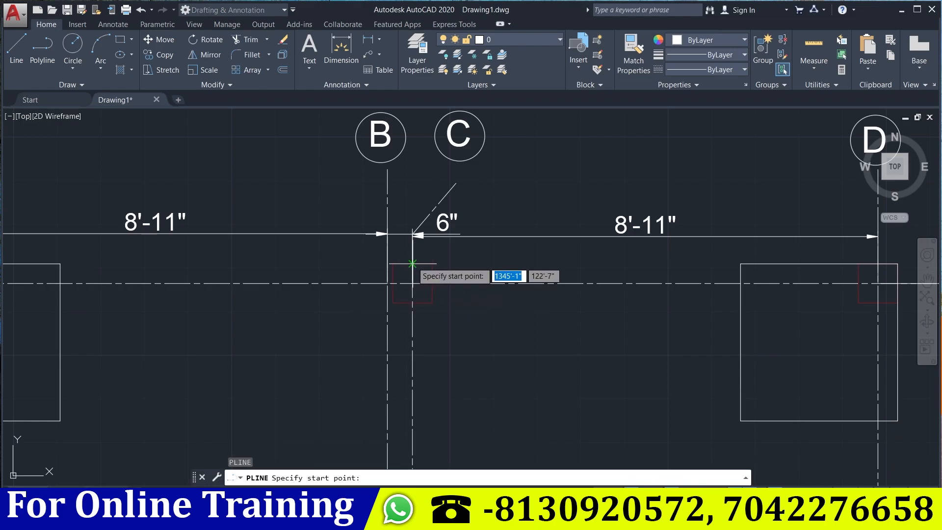
{"action": "left_click", "coordinate": [412, 263]}
{"action": "type", "text": "2'"}
{"action": "key", "text": "Return"}
{"action": "type", "text": "4"}
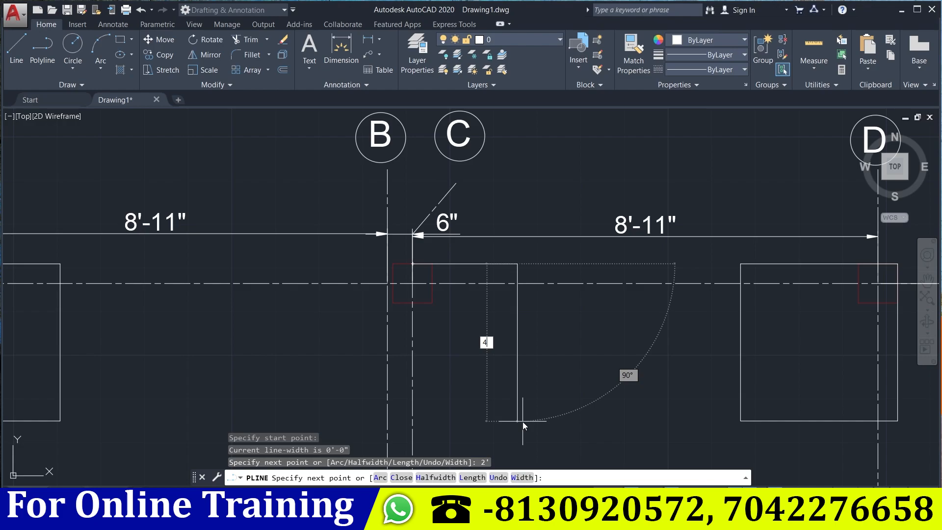
{"action": "type", "text": "'"}
{"action": "key", "text": "Return"}
{"action": "middle_click_drag", "start_coordinate": [295, 374], "coordinate": [261, 339]}
{"action": "type", "text": "4'"}
{"action": "key", "text": "Return"}
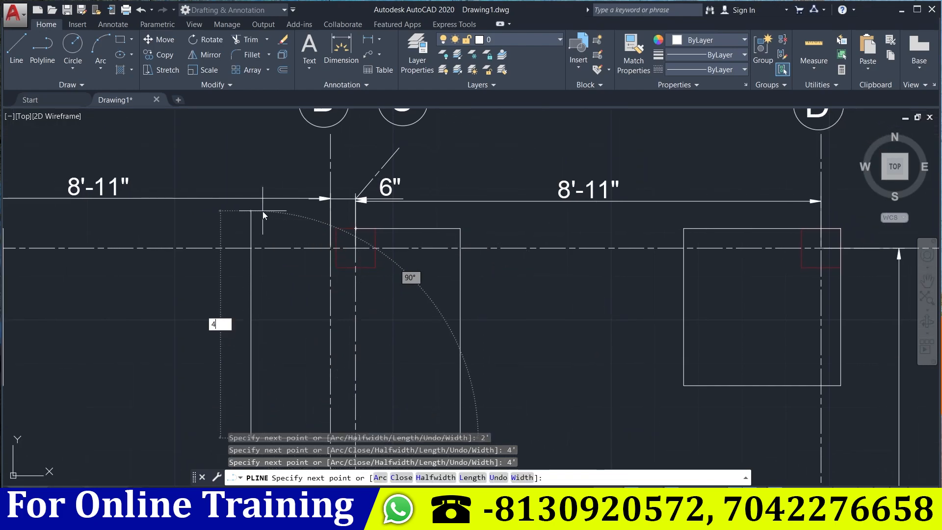
{"action": "type", "text": "4'"}
{"action": "key", "text": "Return"}
{"action": "left_click", "coordinate": [355, 228]}
{"action": "key", "text": "Escape"}
{"action": "key", "text": "Escape"}
{"action": "key", "text": "Escape"}
{"action": "scroll", "coordinate": [399, 243], "scroll_direction": "down", "scroll_amount": 6}
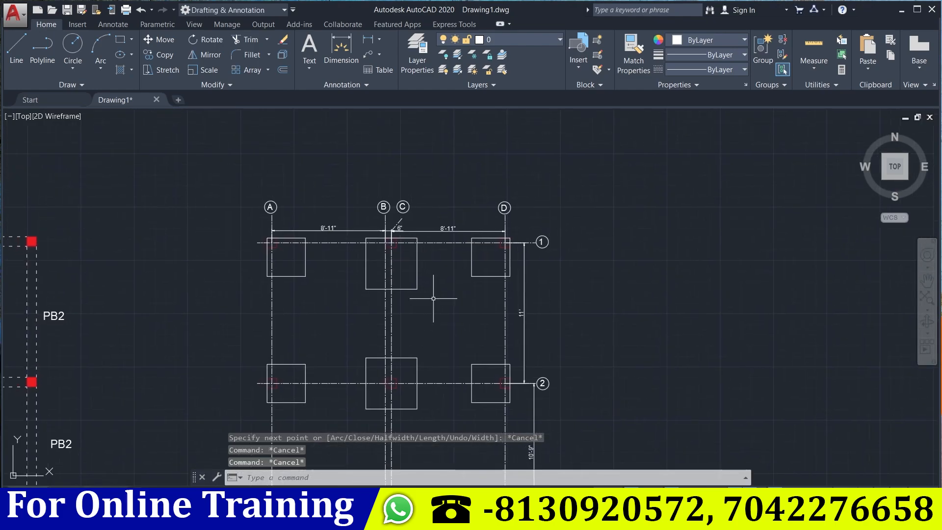
Examine the footing labels and dimensions in the reference footing plan above the new layout.
{"action": "scroll", "coordinate": [434, 298], "scroll_direction": "down", "scroll_amount": 2}
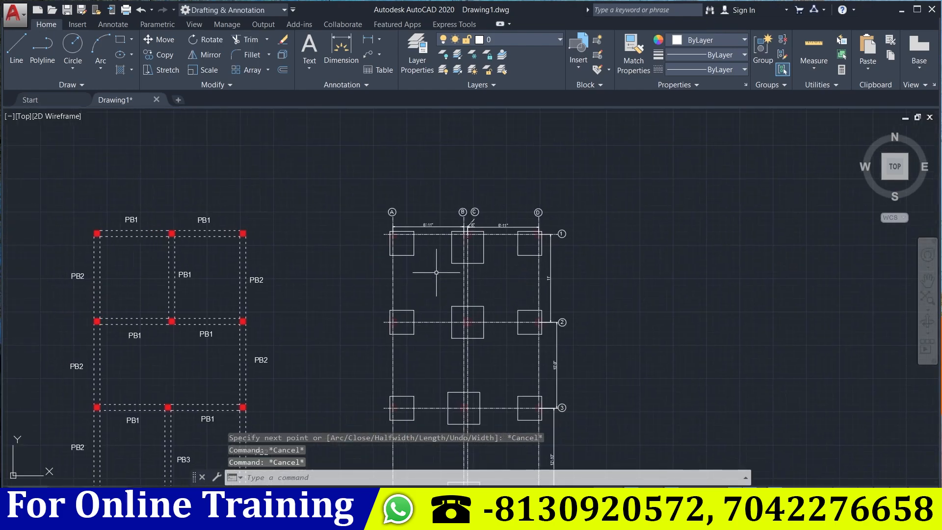
{"action": "middle_click_drag", "start_coordinate": [435, 267], "coordinate": [408, 485]}
{"action": "middle_click_drag", "start_coordinate": [504, 235], "coordinate": [361, 398]}
{"action": "scroll", "coordinate": [410, 156], "scroll_direction": "up", "scroll_amount": 6}
{"action": "middle_click_drag", "start_coordinate": [404, 167], "coordinate": [364, 371]}
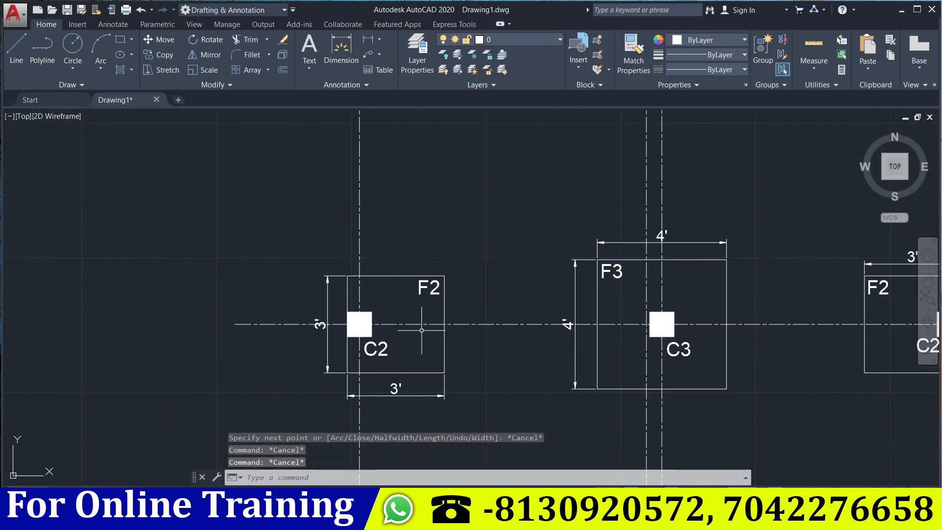
{"action": "scroll", "coordinate": [463, 330], "scroll_direction": "down", "scroll_amount": 3}
{"action": "mouse_move", "coordinate": [493, 380]}
{"action": "middle_mouse_down"}
{"action": "mouse_move", "coordinate": [498, 313]}
{"action": "mouse_move", "coordinate": [553, 159]}
{"action": "middle_mouse_up"}
{"action": "middle_click_drag", "start_coordinate": [483, 302], "coordinate": [492, 66]}
{"action": "middle_click_drag", "start_coordinate": [401, 390], "coordinate": [428, 140]}
{"action": "middle_click_drag", "start_coordinate": [477, 406], "coordinate": [599, 122]}
{"action": "scroll", "coordinate": [423, 206], "scroll_direction": "up", "scroll_amount": 3}
{"action": "middle_click_drag", "start_coordinate": [419, 222], "coordinate": [402, 314]}
{"action": "scroll", "coordinate": [436, 324], "scroll_direction": "down", "scroll_amount": 2}
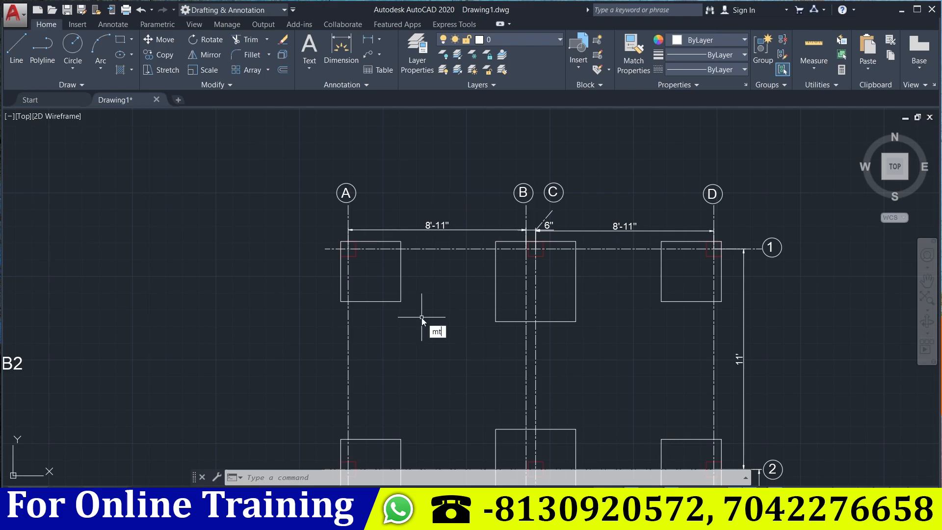
Add the multiline text F1 just below the footing at A-1.
{"action": "type", "text": "t"}
{"action": "key", "text": "Return"}
{"action": "left_click", "coordinate": [386, 337]}
{"action": "left_click", "coordinate": [455, 375]}
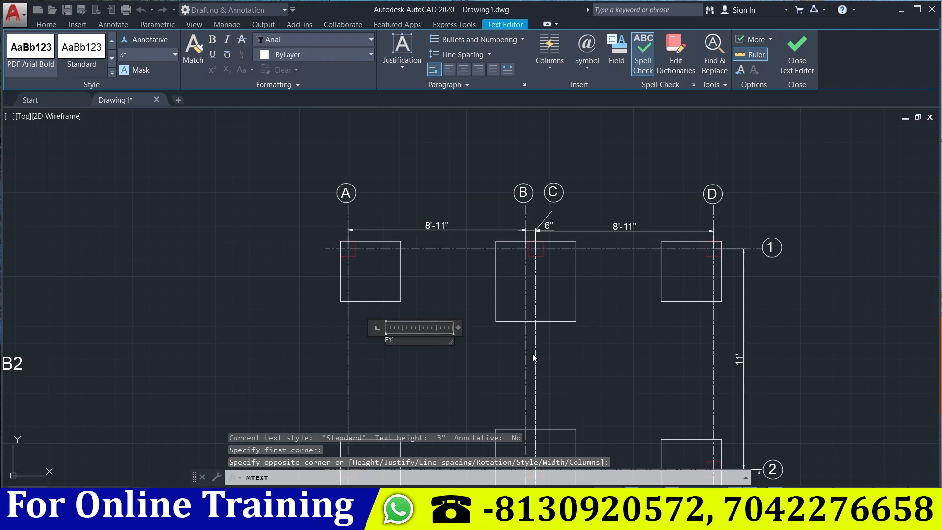
{"action": "left_click", "coordinate": [778, 63]}
Scale the F1 text up from its own position to a height of about 5".
{"action": "scroll", "coordinate": [385, 336], "scroll_direction": "up", "scroll_amount": 2}
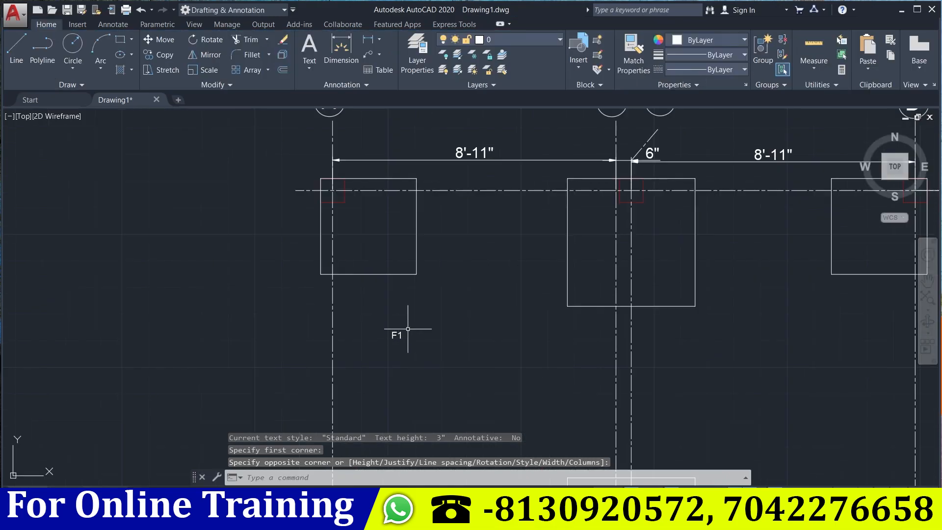
{"action": "type", "text": "c"}
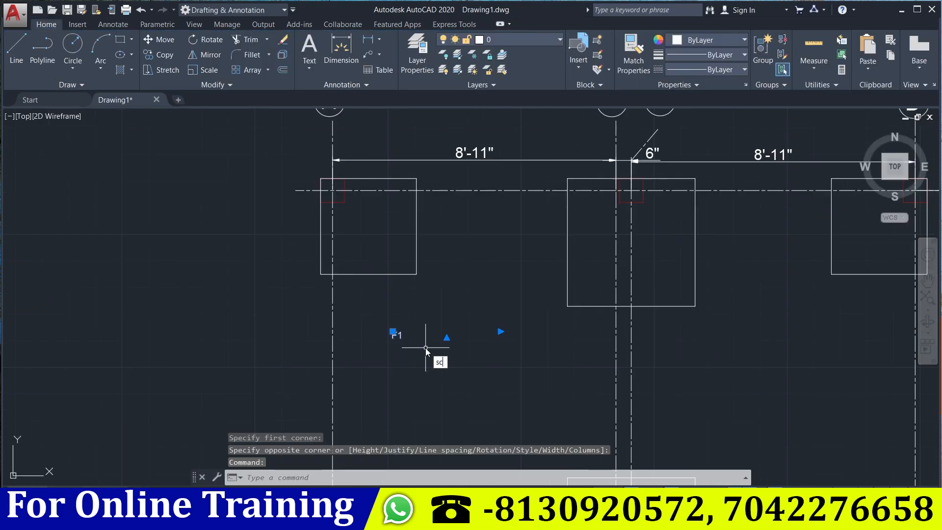
{"action": "key", "text": "Return"}
{"action": "left_click", "coordinate": [395, 335]}
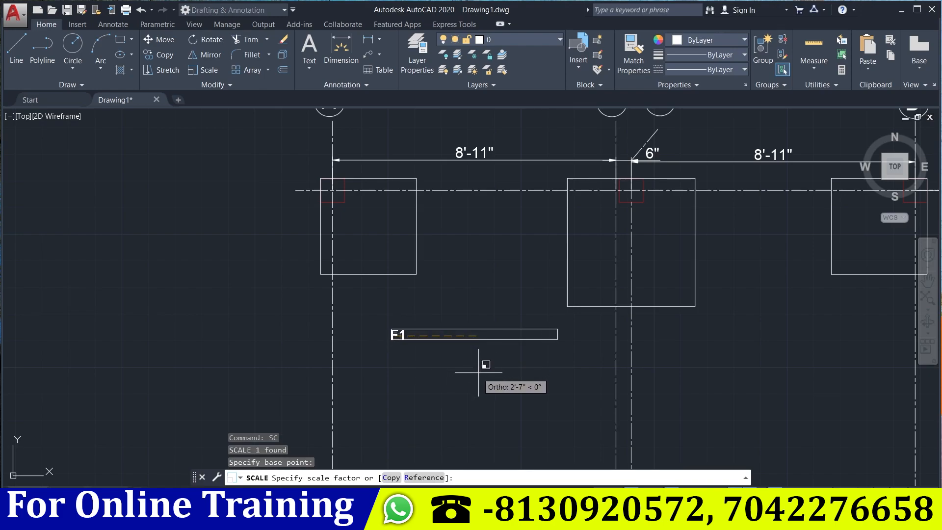
{"action": "left_click", "coordinate": [508, 371]}
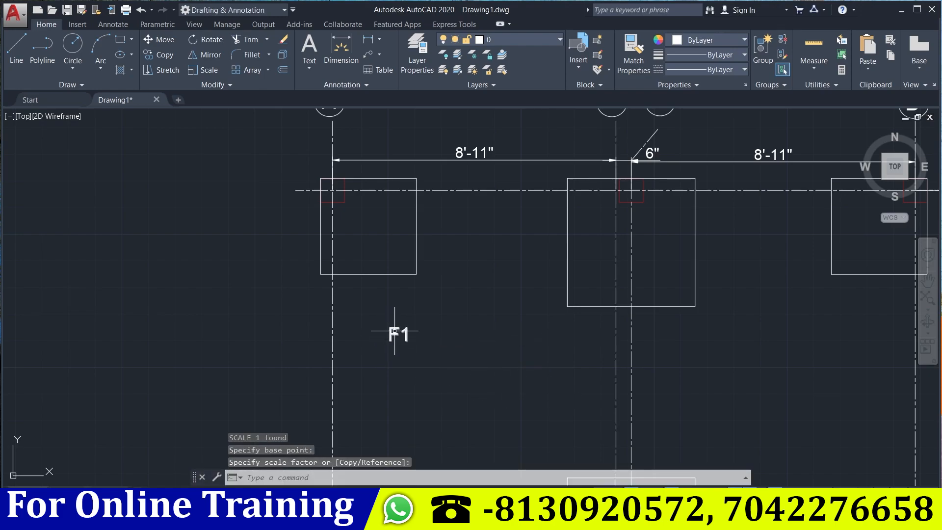
Copy the F1 label into the lower inner corner of the footing at A-1.
{"action": "left_click", "coordinate": [395, 332]}
{"action": "key", "text": "Return"}
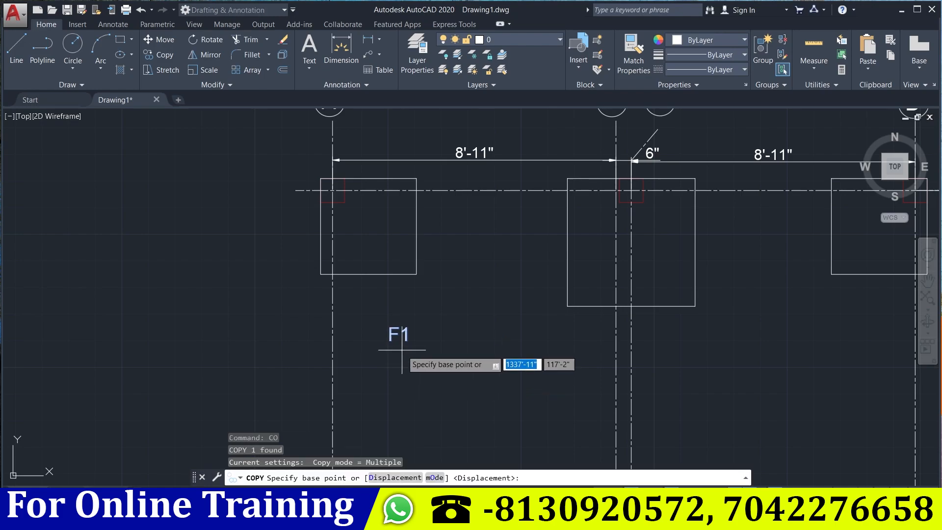
{"action": "left_click", "coordinate": [393, 331]}
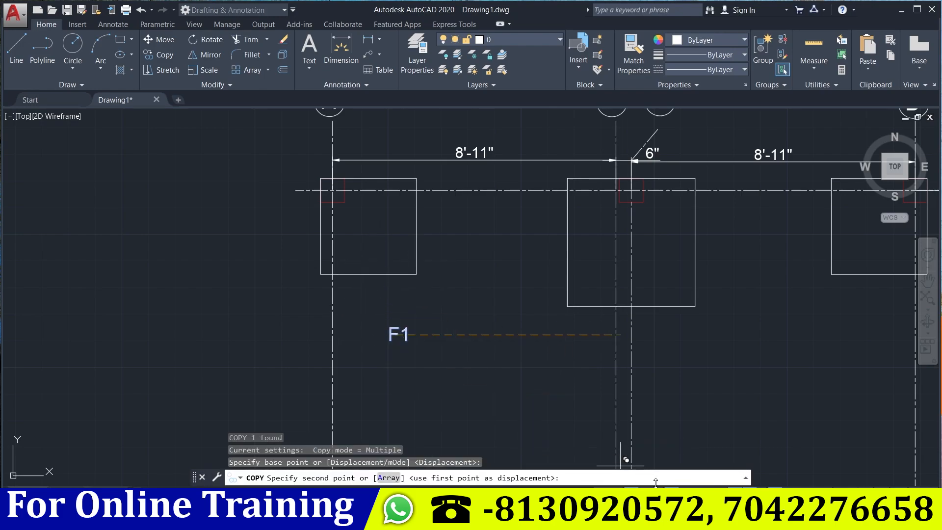
{"action": "left_click", "coordinate": [392, 257]}
Place further copies of the F1 label in the column D footings on grid lines 1, 2, 3 and 4.
{"action": "middle_click_drag", "start_coordinate": [394, 305], "coordinate": [234, 267]}
{"action": "middle_click_drag", "start_coordinate": [587, 264], "coordinate": [489, 275]}
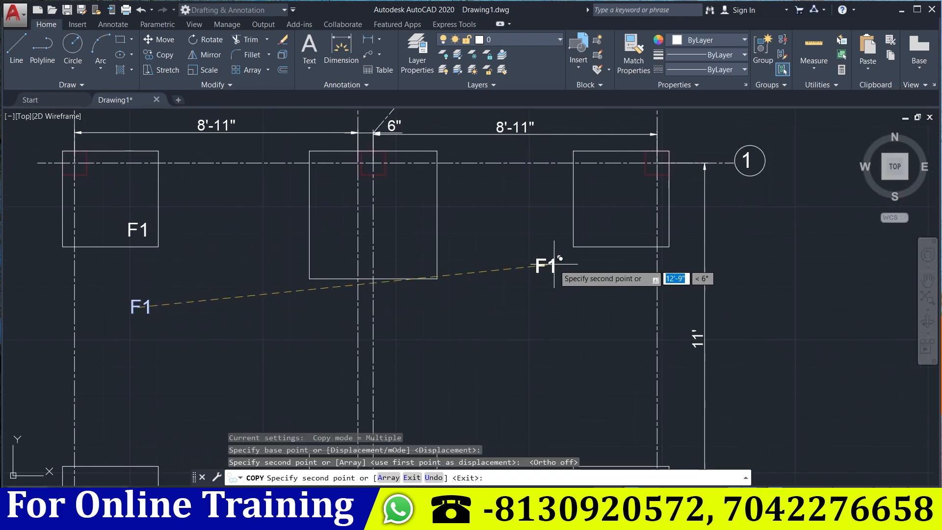
{"action": "left_click", "coordinate": [587, 231]}
{"action": "middle_click_drag", "start_coordinate": [541, 335], "coordinate": [506, 193]}
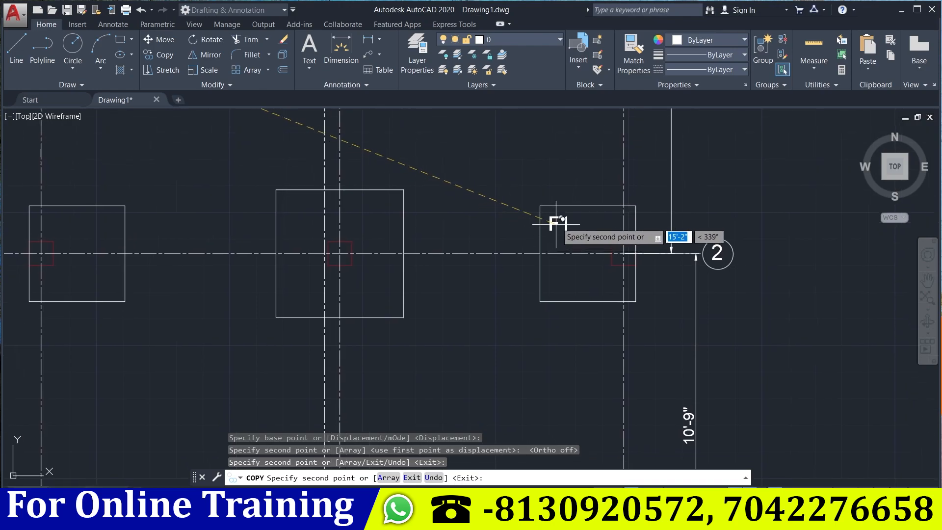
{"action": "left_click", "coordinate": [557, 218]}
{"action": "middle_click_drag", "start_coordinate": [532, 346], "coordinate": [469, 304]}
{"action": "scroll", "coordinate": [471, 289], "scroll_direction": "up", "scroll_amount": 2}
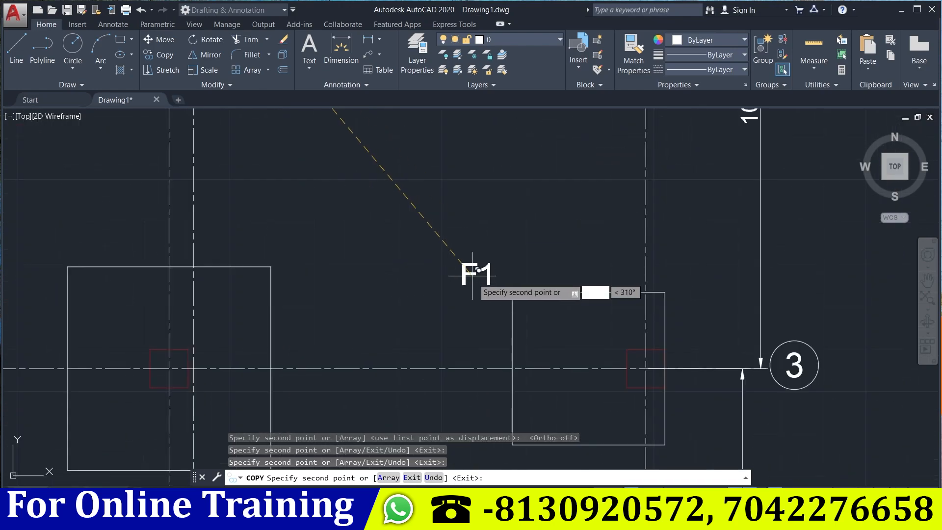
{"action": "mouse_move", "coordinate": [533, 319]}
{"action": "middle_mouse_down"}
{"action": "mouse_move", "coordinate": [446, 355]}
{"action": "mouse_move", "coordinate": [421, 316]}
{"action": "mouse_move", "coordinate": [467, 355]}
{"action": "mouse_move", "coordinate": [474, 307]}
{"action": "mouse_move", "coordinate": [462, 191]}
{"action": "middle_mouse_up"}
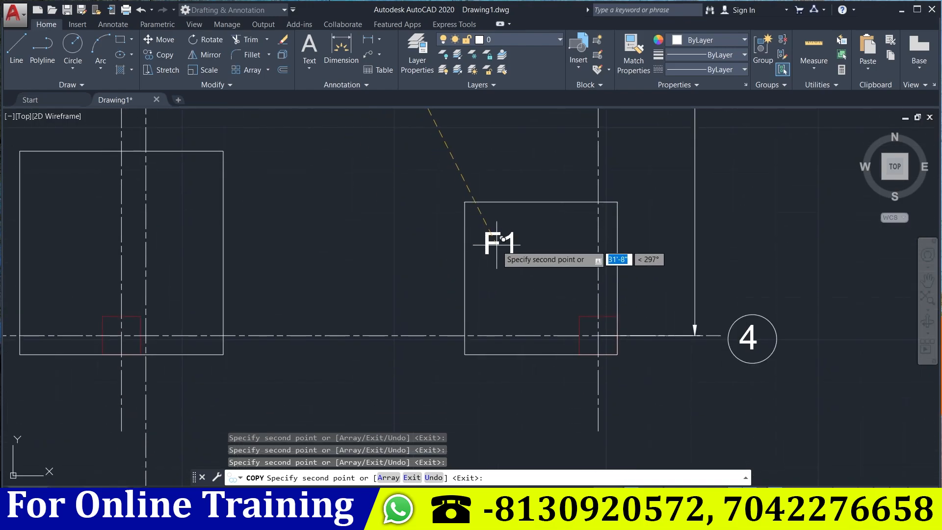
Place further copies of the F1 label in the column A footings on grid lines 4, 3 and 2.
{"action": "mouse_move", "coordinate": [397, 285]}
{"action": "middle_mouse_down"}
{"action": "mouse_move", "coordinate": [522, 339]}
{"action": "mouse_move", "coordinate": [540, 330]}
{"action": "middle_mouse_up"}
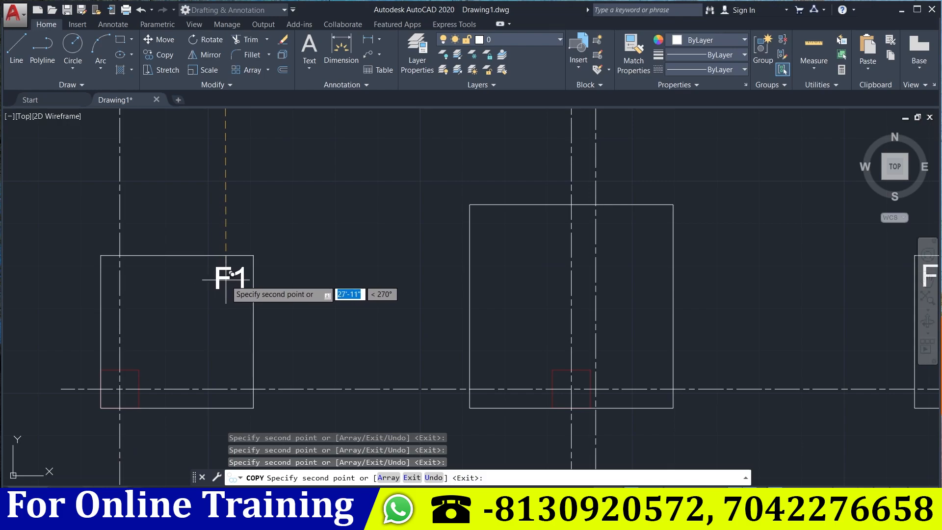
{"action": "middle_click_drag", "start_coordinate": [221, 276], "coordinate": [329, 367]}
{"action": "middle_click_drag", "start_coordinate": [313, 245], "coordinate": [311, 448]}
{"action": "mouse_move", "coordinate": [316, 278]}
{"action": "middle_mouse_down"}
{"action": "mouse_move", "coordinate": [319, 362]}
{"action": "mouse_move", "coordinate": [332, 256]}
{"action": "mouse_move", "coordinate": [382, 246]}
{"action": "mouse_move", "coordinate": [368, 420]}
{"action": "mouse_move", "coordinate": [216, 491]}
{"action": "middle_mouse_up"}
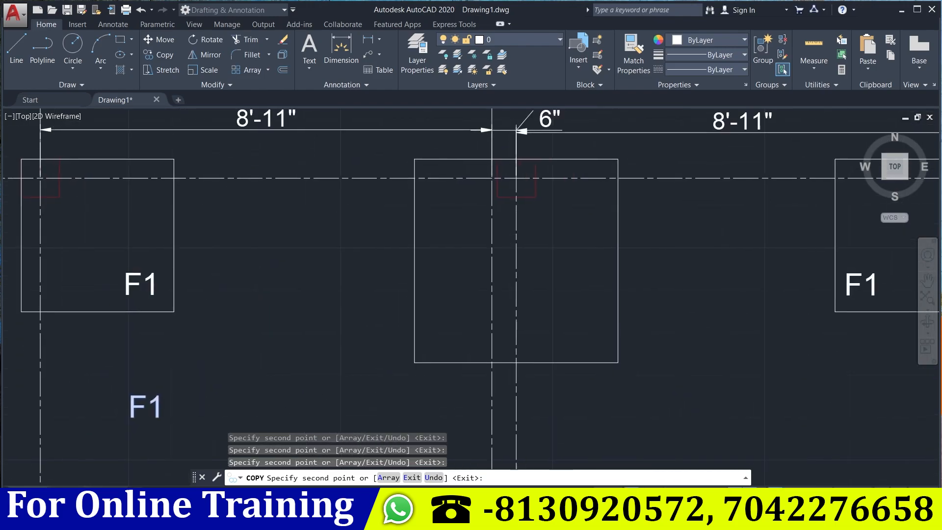
Place a copy of the label in the 4' by 4' footing at C-1 and change its text to F2.
{"action": "left_click", "coordinate": [600, 334]}
{"action": "key", "text": "Escape"}
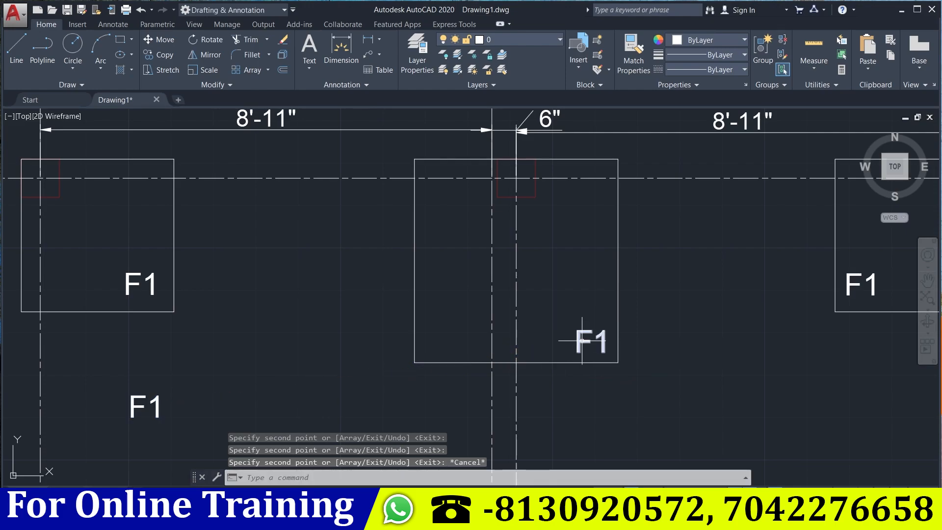
{"action": "double_click", "coordinate": [581, 340]}
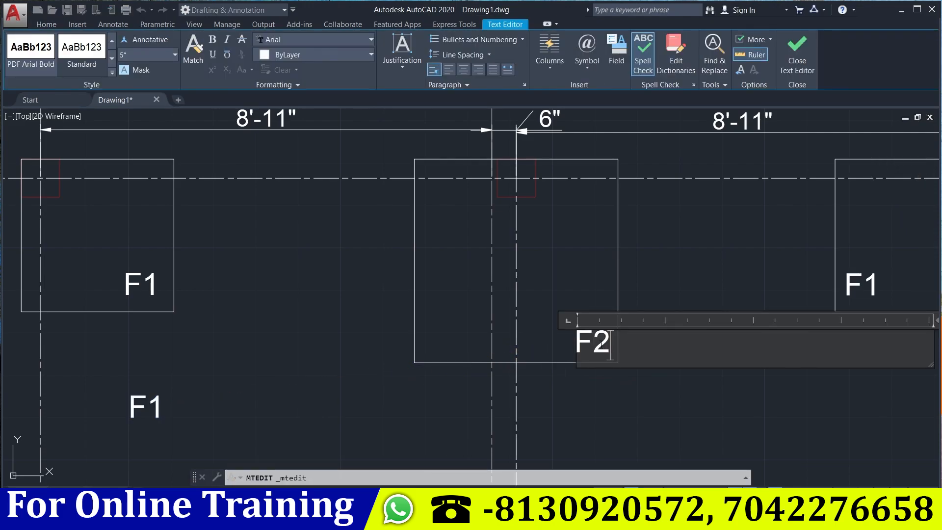
{"action": "left_click", "coordinate": [797, 54]}
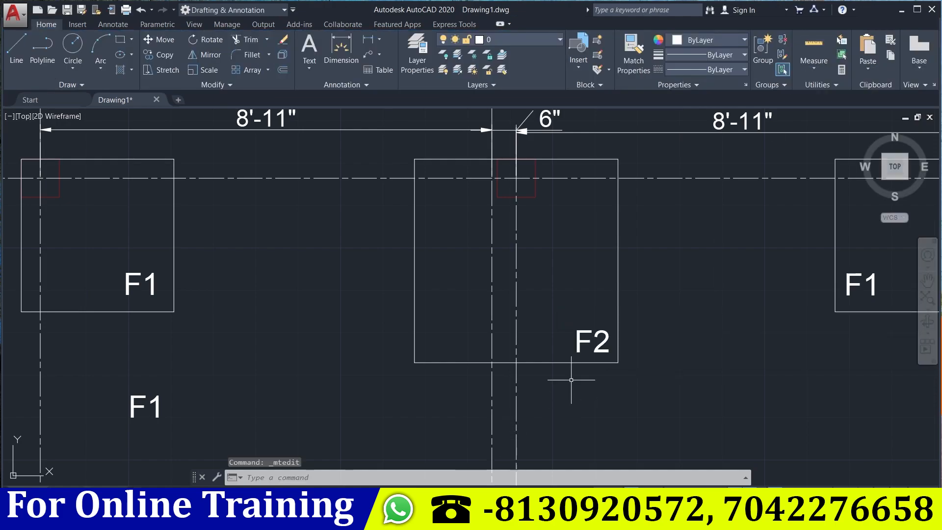
Copy the F2 label into the 4' by 4' footings at C-2, B-3 and B-4.
{"action": "left_click", "coordinate": [578, 333]}
{"action": "type", "text": "co"}
{"action": "key", "text": "Return"}
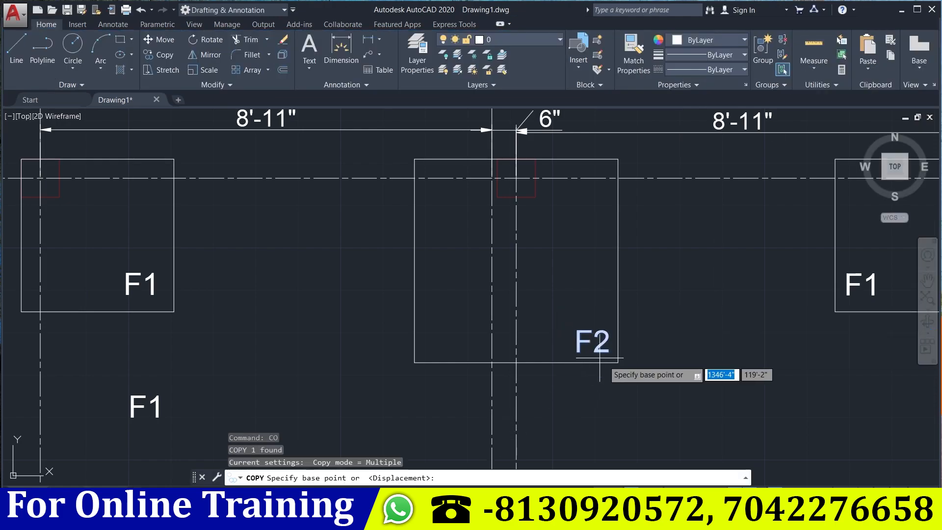
{"action": "left_click", "coordinate": [584, 349]}
{"action": "middle_click_drag", "start_coordinate": [595, 385], "coordinate": [405, 198]}
{"action": "middle_click_drag", "start_coordinate": [419, 287], "coordinate": [510, 192]}
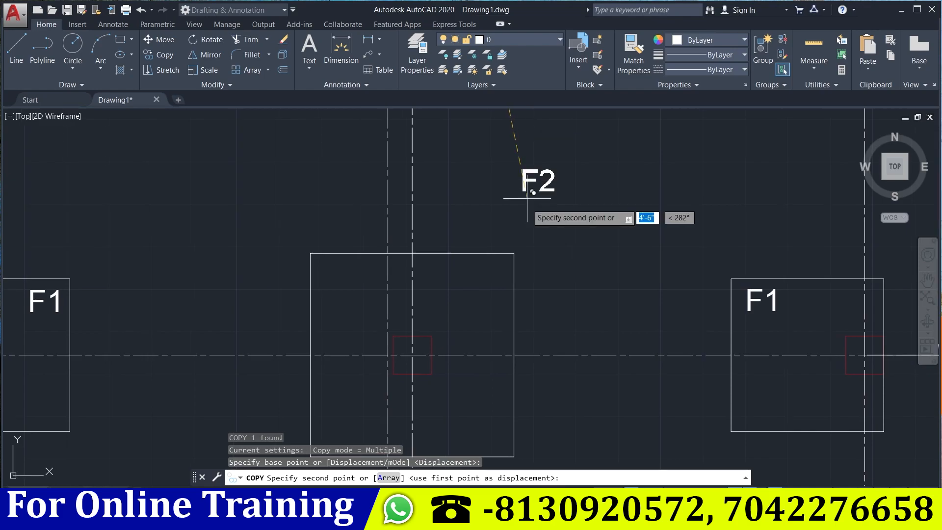
{"action": "left_click", "coordinate": [471, 280]}
{"action": "middle_click_drag", "start_coordinate": [486, 350], "coordinate": [497, 171]}
{"action": "middle_click_drag", "start_coordinate": [503, 334], "coordinate": [522, 179]}
{"action": "middle_click_drag", "start_coordinate": [534, 270], "coordinate": [535, 163]}
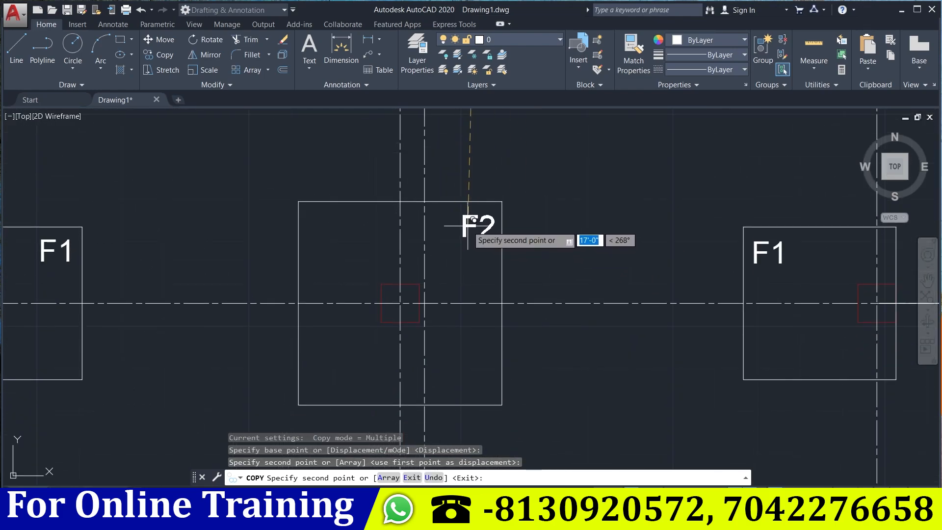
{"action": "left_click", "coordinate": [468, 226]}
{"action": "middle_click_drag", "start_coordinate": [519, 337], "coordinate": [606, 156]}
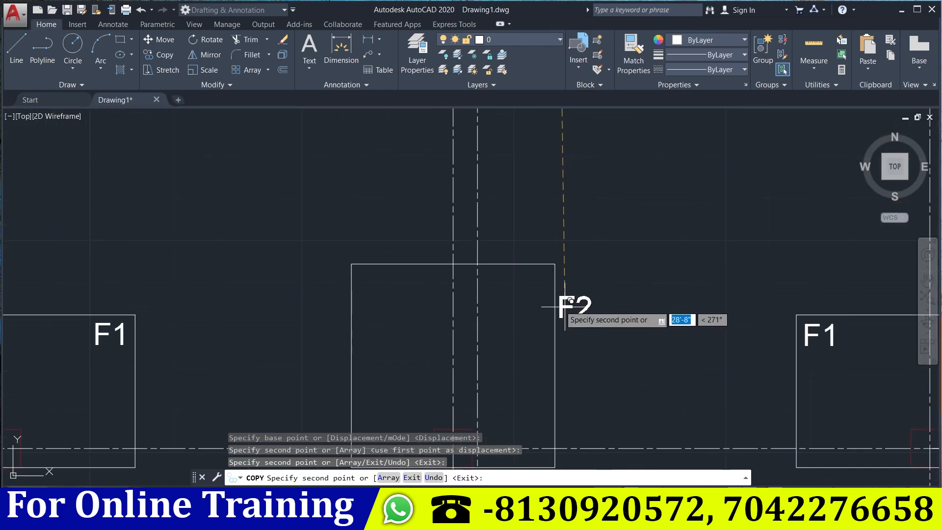
{"action": "left_click", "coordinate": [519, 289]}
{"action": "middle_click_drag", "start_coordinate": [520, 331], "coordinate": [507, 164]}
{"action": "scroll", "coordinate": [567, 284], "scroll_direction": "down", "scroll_amount": 6}
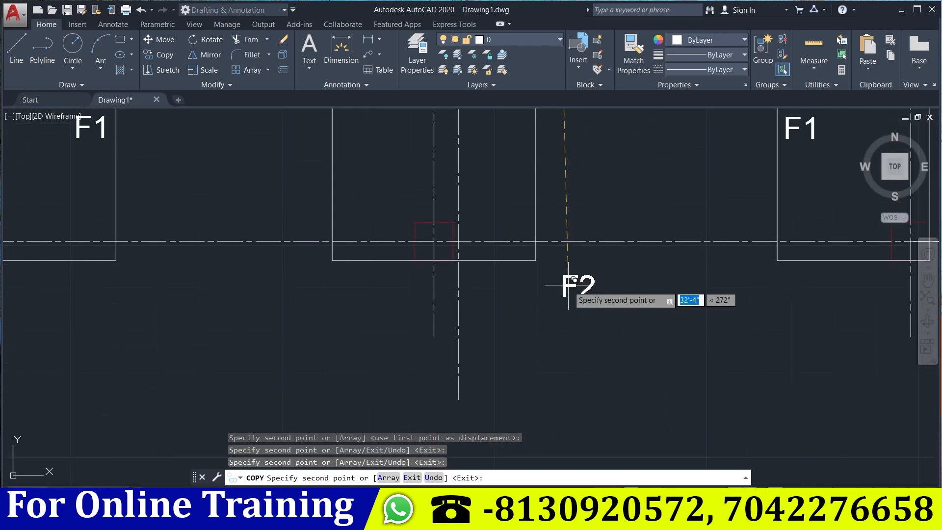
{"action": "key", "text": "Escape"}
{"action": "key", "text": "Escape"}
{"action": "key", "text": "Escape"}
Delete the spare F1 label below the footing at A-1.
{"action": "middle_click_drag", "start_coordinate": [480, 308], "coordinate": [480, 418]}
{"action": "middle_click_drag", "start_coordinate": [539, 251], "coordinate": [571, 442]}
{"action": "scroll", "coordinate": [488, 417], "scroll_direction": "up", "scroll_amount": 4}
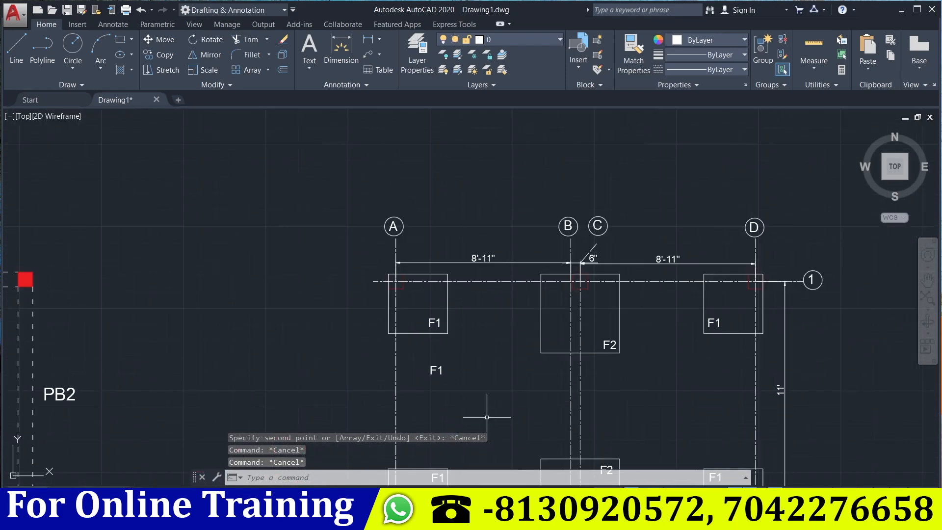
{"action": "left_click", "coordinate": [435, 369]}
{"action": "key", "text": "Delete"}
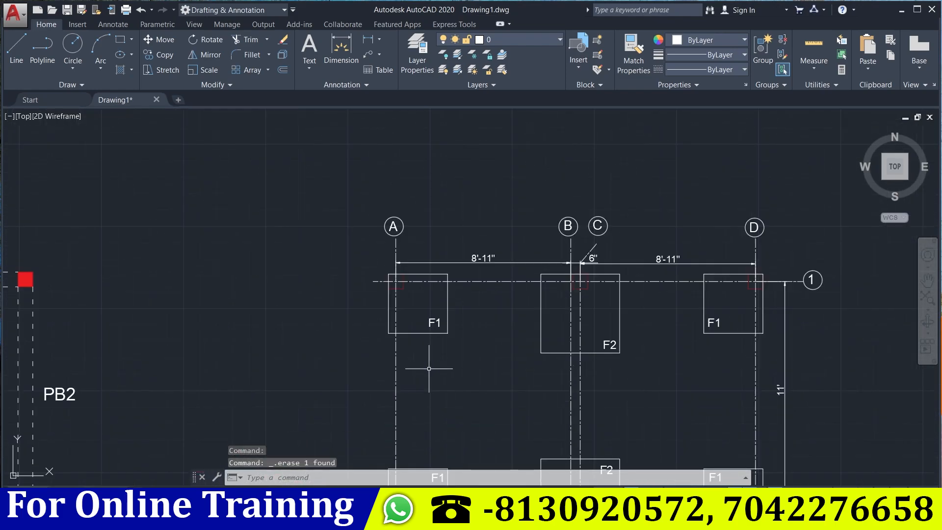
Copy the whole plinth beam plan, with its columns and PB labels, to the free space right of the footing layout.
{"action": "scroll", "coordinate": [431, 368], "scroll_direction": "down", "scroll_amount": 4}
{"action": "middle_click_drag", "start_coordinate": [435, 377], "coordinate": [411, 353]}
{"action": "scroll", "coordinate": [472, 354], "scroll_direction": "down", "scroll_amount": 4}
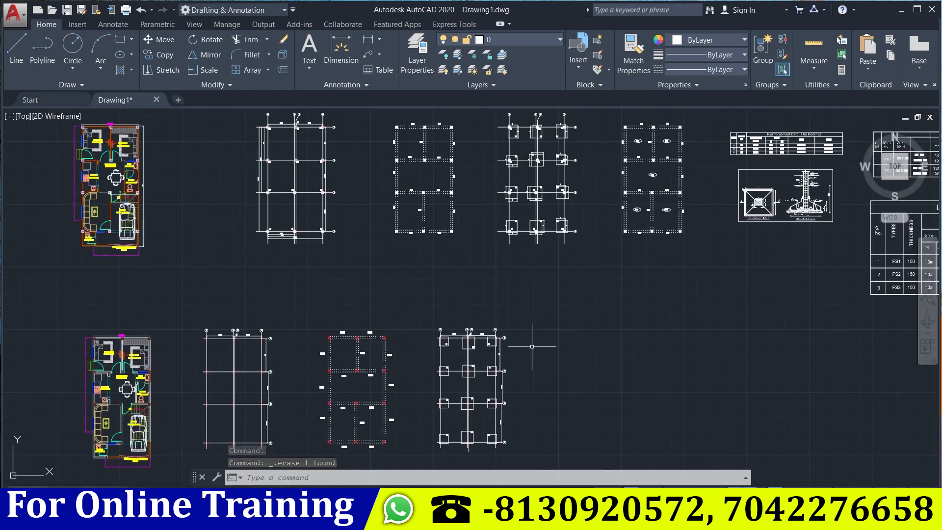
{"action": "middle_click_drag", "start_coordinate": [274, 421], "coordinate": [324, 393]}
{"action": "scroll", "coordinate": [468, 347], "scroll_direction": "up", "scroll_amount": 4}
{"action": "middle_click_drag", "start_coordinate": [460, 341], "coordinate": [480, 300]}
{"action": "scroll", "coordinate": [480, 300], "scroll_direction": "down", "scroll_amount": 2}
{"action": "left_click", "coordinate": [497, 459]}
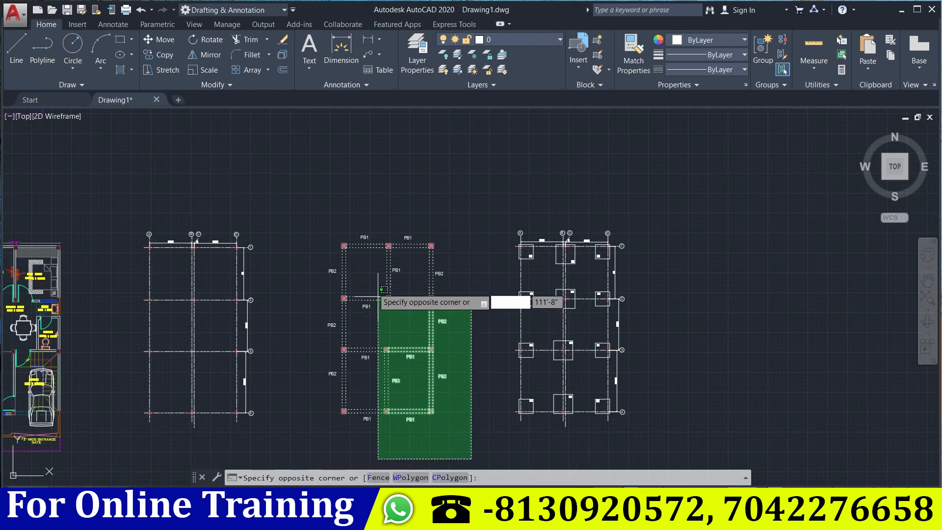
{"action": "left_click", "coordinate": [310, 217]}
{"action": "type", "text": "co"}
{"action": "key", "text": "Return"}
{"action": "left_click", "coordinate": [423, 310]}
{"action": "middle_click_drag", "start_coordinate": [649, 318], "coordinate": [403, 286]}
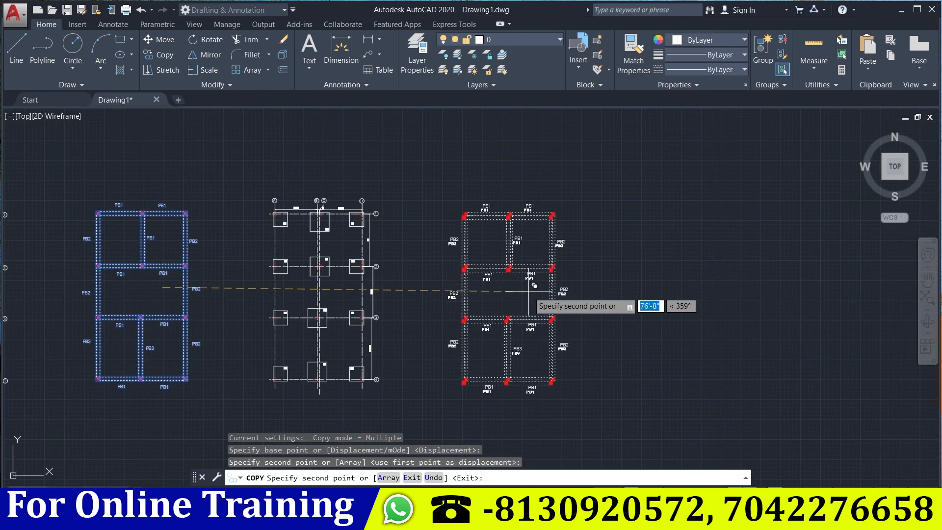
Change the two PB1 labels above the topmost horizontal beams of the copied plan to FB1.
{"action": "key", "text": "Escape"}
{"action": "scroll", "coordinate": [452, 248], "scroll_direction": "up", "scroll_amount": 3}
{"action": "scroll", "coordinate": [401, 284], "scroll_direction": "up", "scroll_amount": 2}
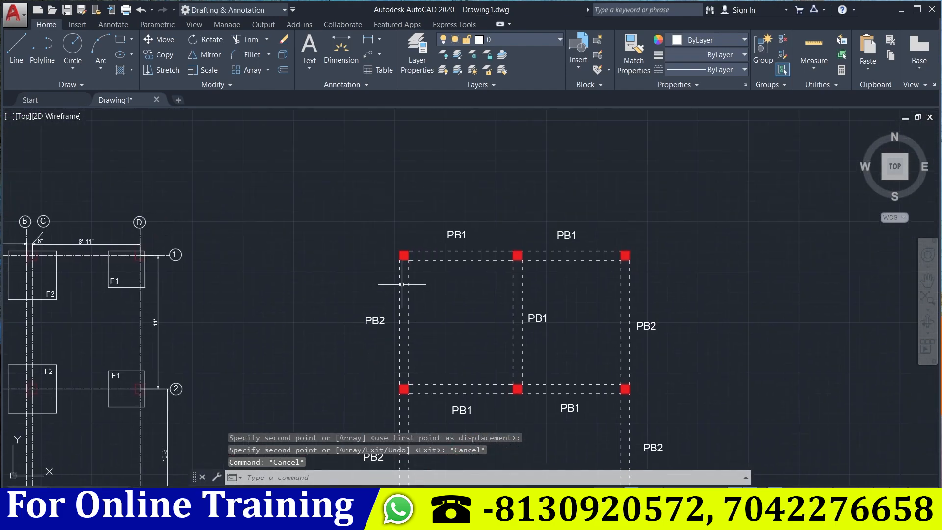
{"action": "double_click", "coordinate": [460, 231]}
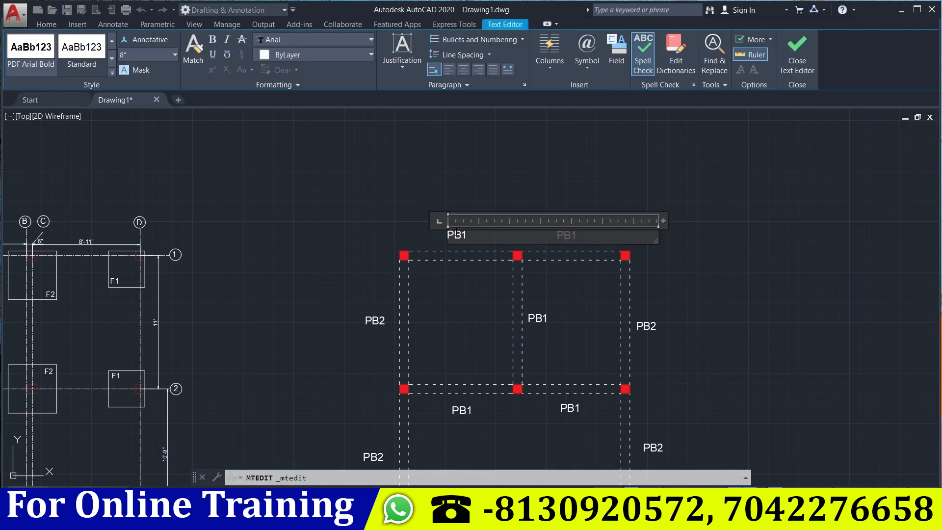
{"action": "key", "text": "Left"}
{"action": "key", "text": "BackSpace"}
{"action": "left_click", "coordinate": [795, 59]}
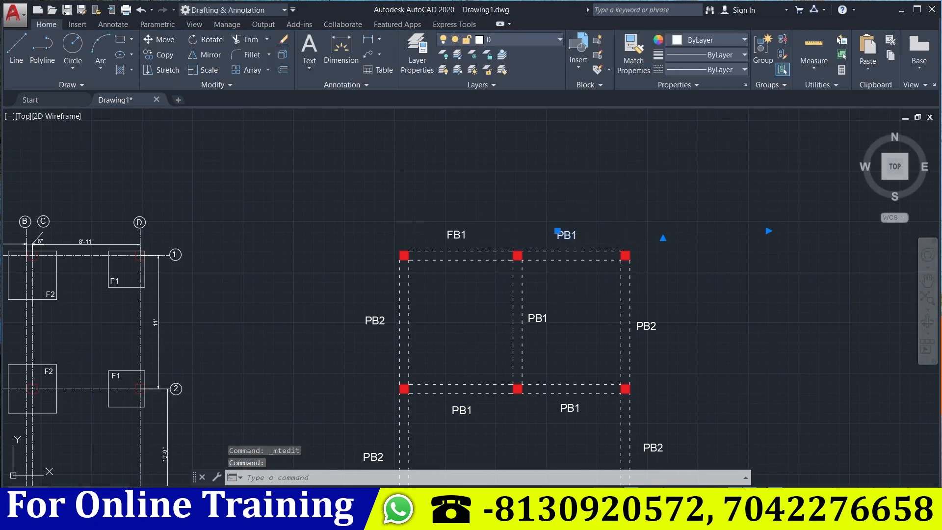
{"action": "double_click", "coordinate": [565, 235]}
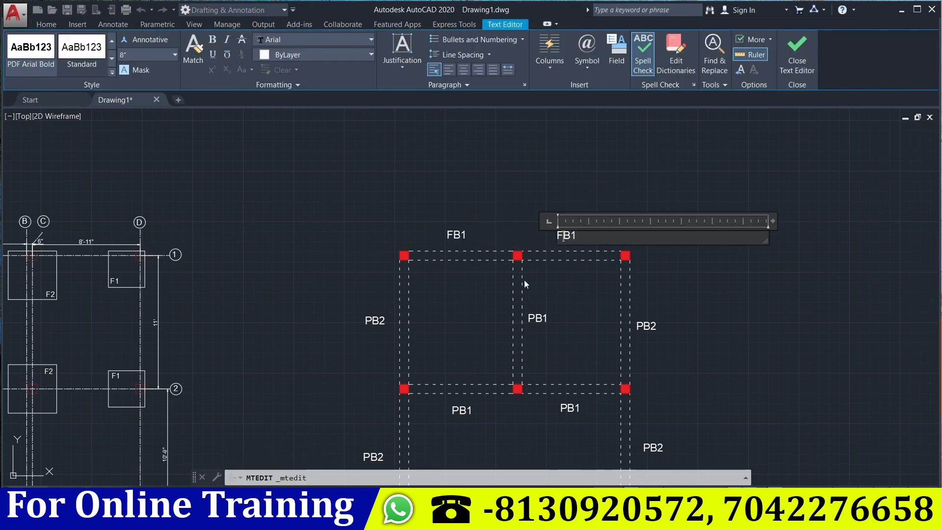
{"action": "left_click", "coordinate": [805, 59]}
In the upper bays between grids 1 and 2, change both outer beam labels to FB2 and the middle beam label to FB1.
{"action": "mouse_move", "coordinate": [736, 230]}
{"action": "middle_mouse_down"}
{"action": "mouse_move", "coordinate": [669, 172]}
{"action": "mouse_move", "coordinate": [661, 150]}
{"action": "middle_mouse_up"}
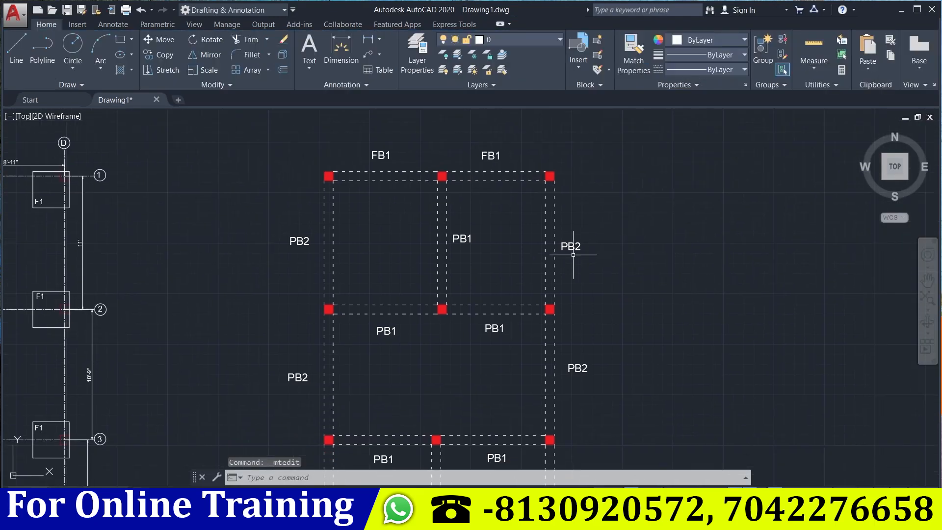
{"action": "double_click", "coordinate": [561, 246]}
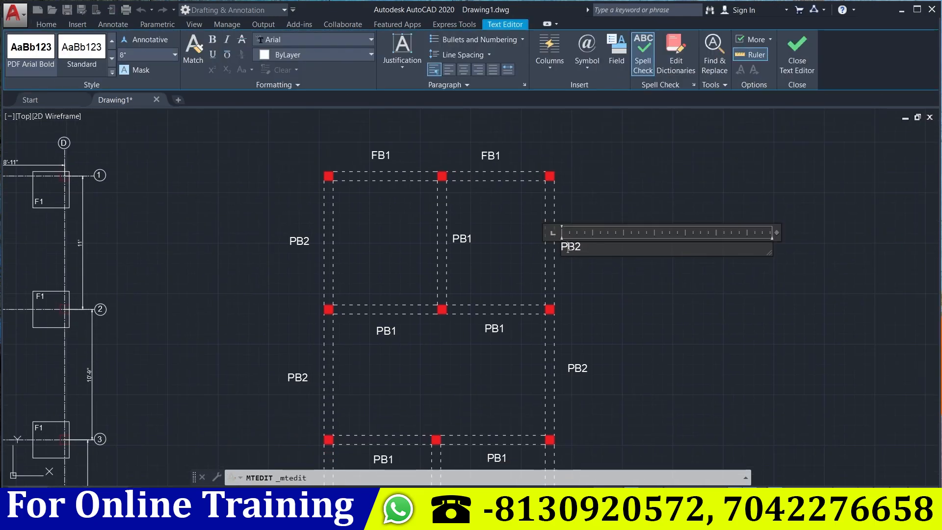
{"action": "left_click", "coordinate": [796, 51]}
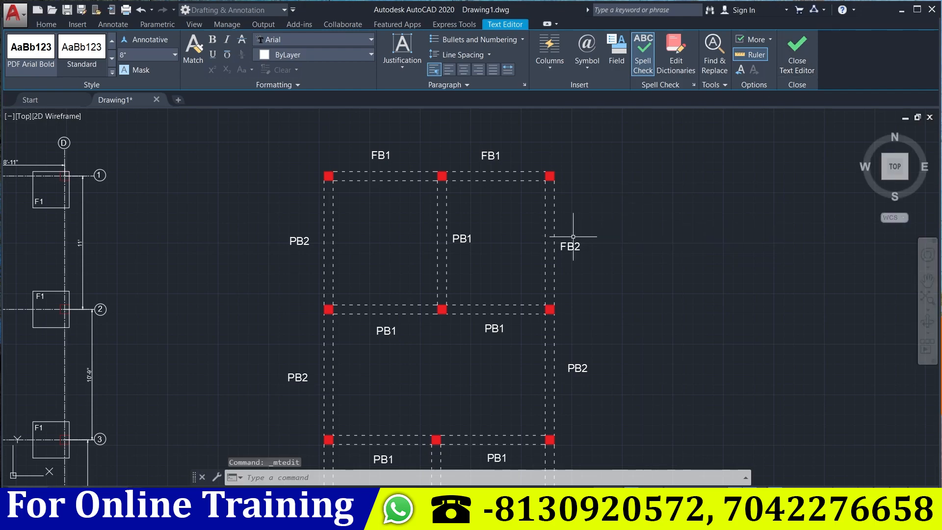
{"action": "left_click", "coordinate": [459, 238]}
{"action": "double_click", "coordinate": [460, 240]}
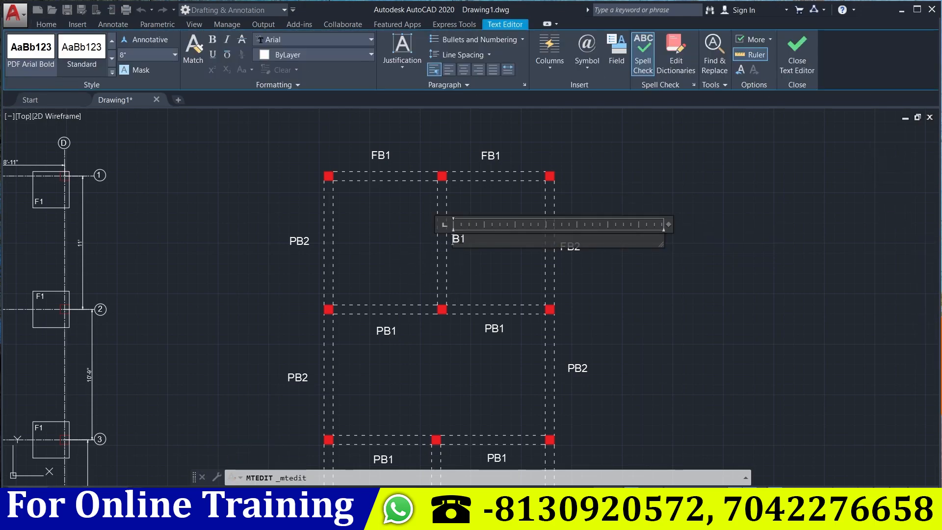
{"action": "left_click", "coordinate": [791, 61]}
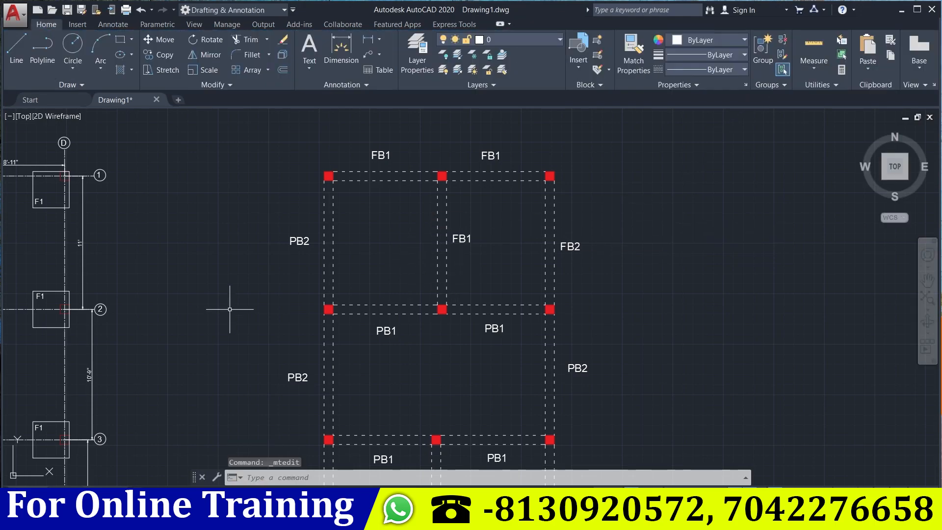
{"action": "double_click", "coordinate": [295, 240]}
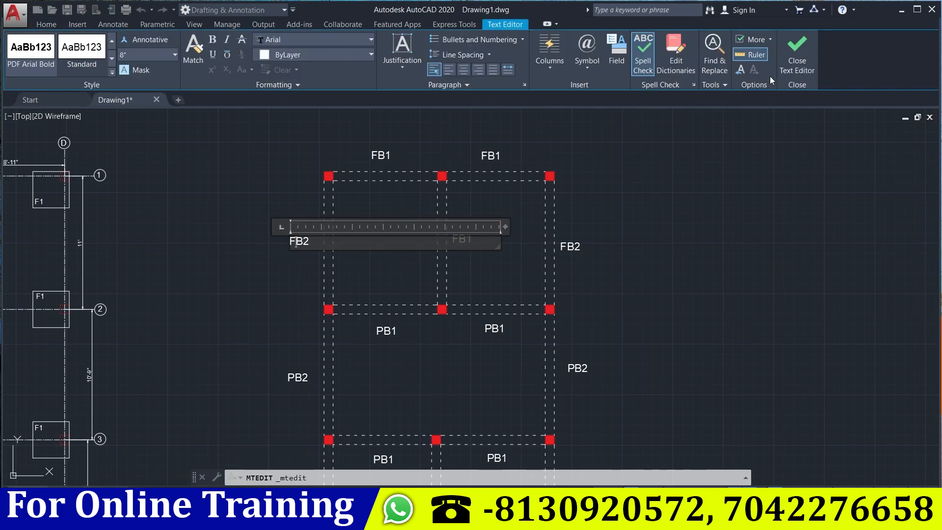
{"action": "left_click", "coordinate": [796, 56]}
Change the left outer beam label between grids 2 and 3 to FB2 and both labels below the grid 2 beams to FB1.
{"action": "middle_click_drag", "start_coordinate": [488, 280], "coordinate": [524, 210]}
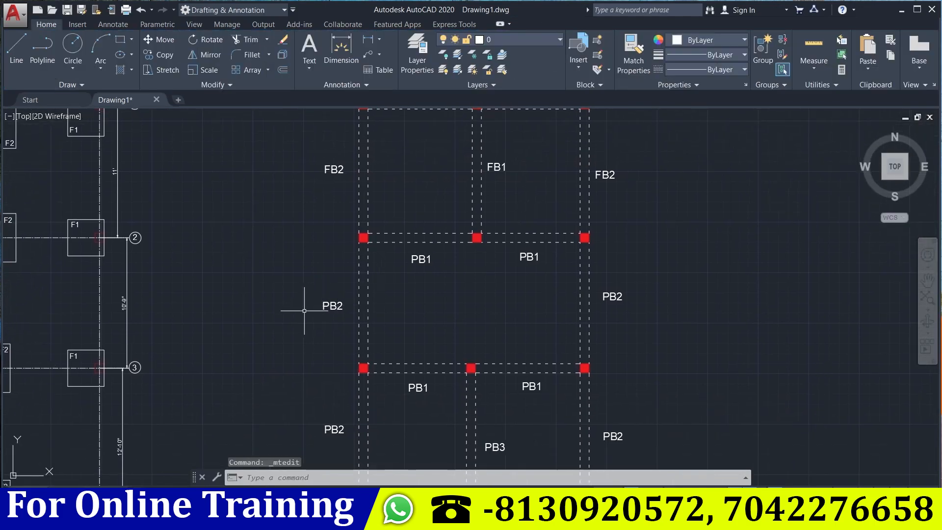
{"action": "double_click", "coordinate": [328, 305]}
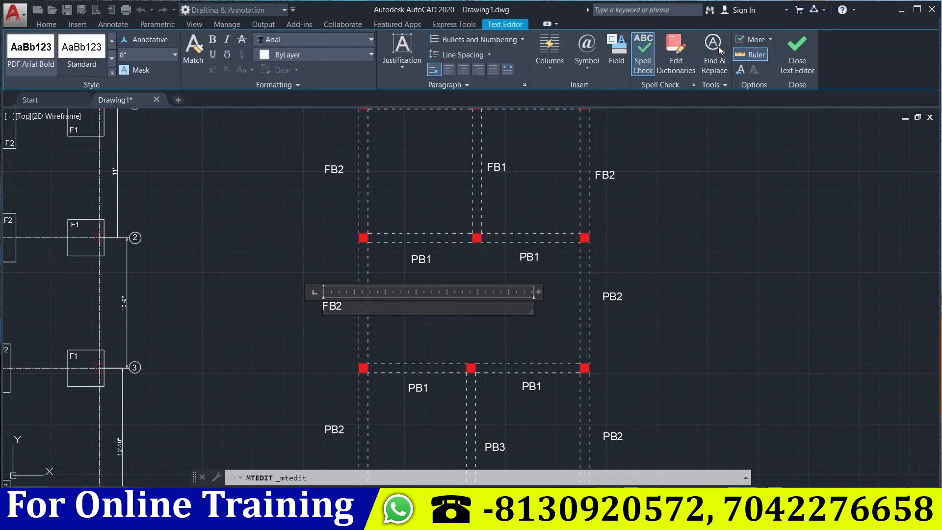
{"action": "left_click", "coordinate": [796, 51]}
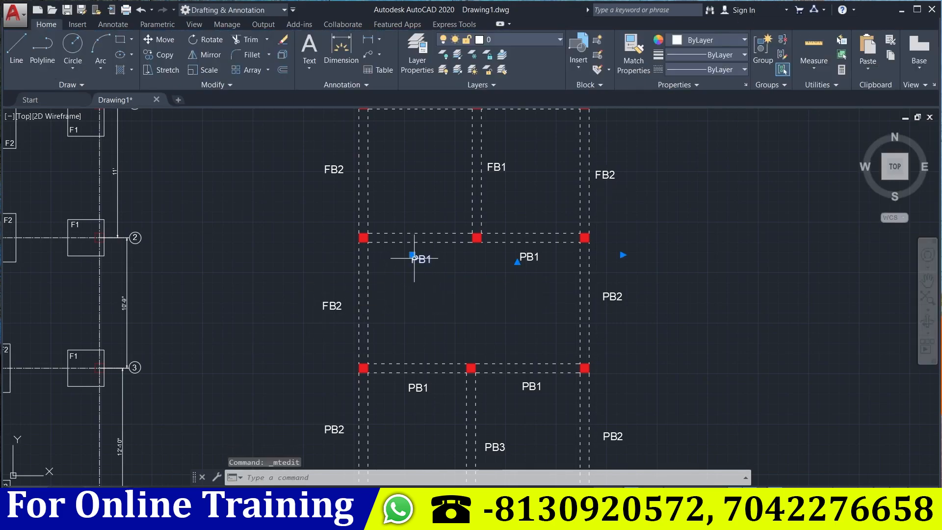
{"action": "double_click", "coordinate": [414, 260]}
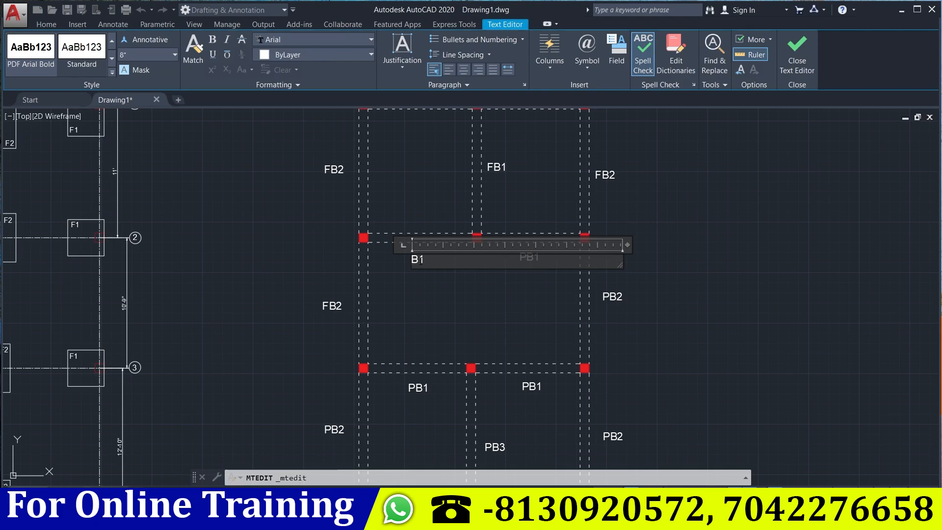
{"action": "left_click", "coordinate": [799, 53]}
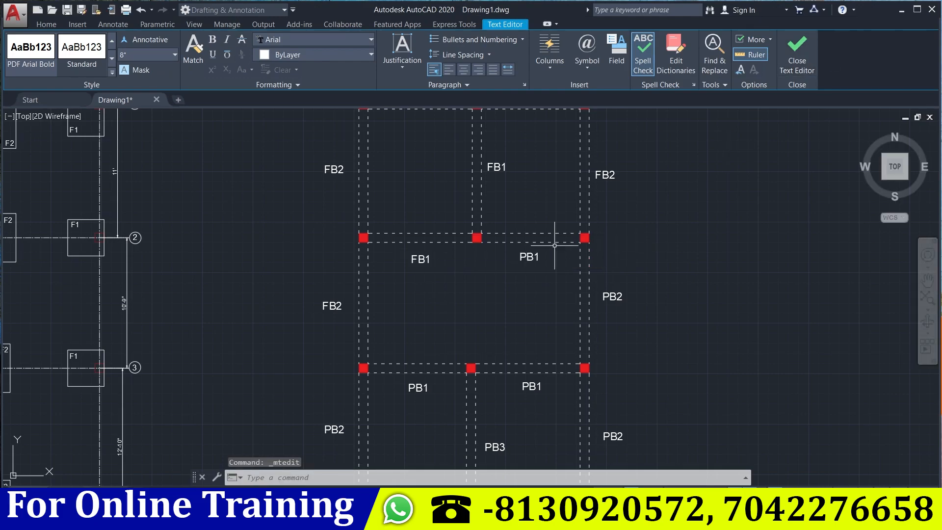
{"action": "double_click", "coordinate": [520, 253]}
{"action": "key", "text": "Delete"}
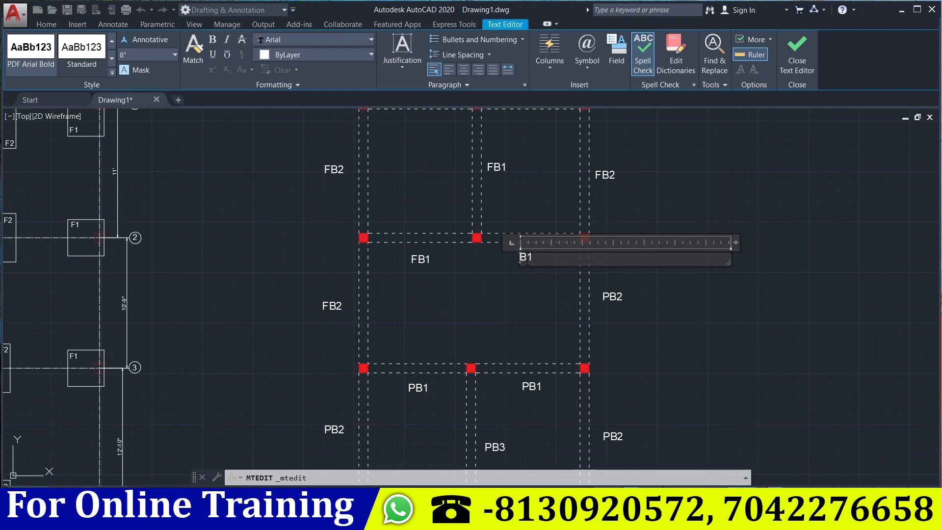
{"action": "left_click", "coordinate": [782, 59]}
Change the right outer beam label between grids 2 and 3 to FB2 and both labels below the grid 3 beams to FB1.
{"action": "middle_click_drag", "start_coordinate": [686, 231], "coordinate": [622, 244]}
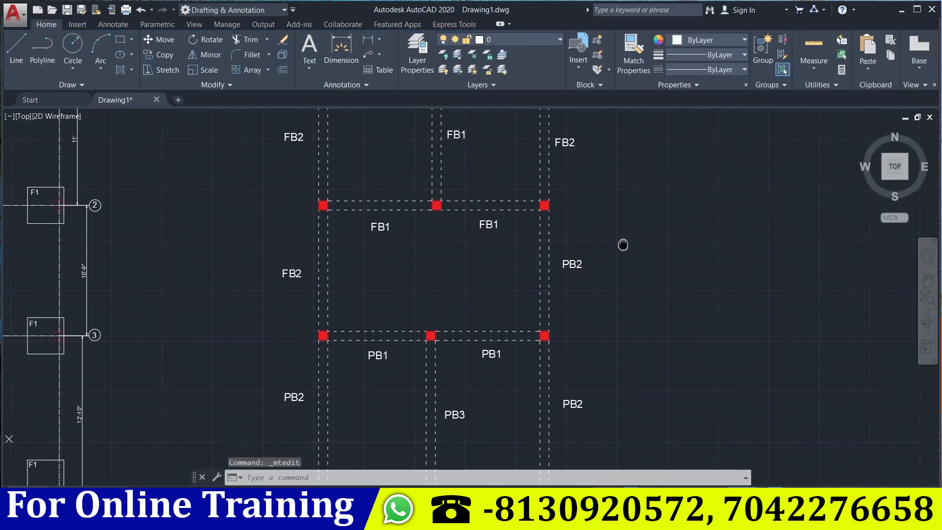
{"action": "double_click", "coordinate": [564, 264]}
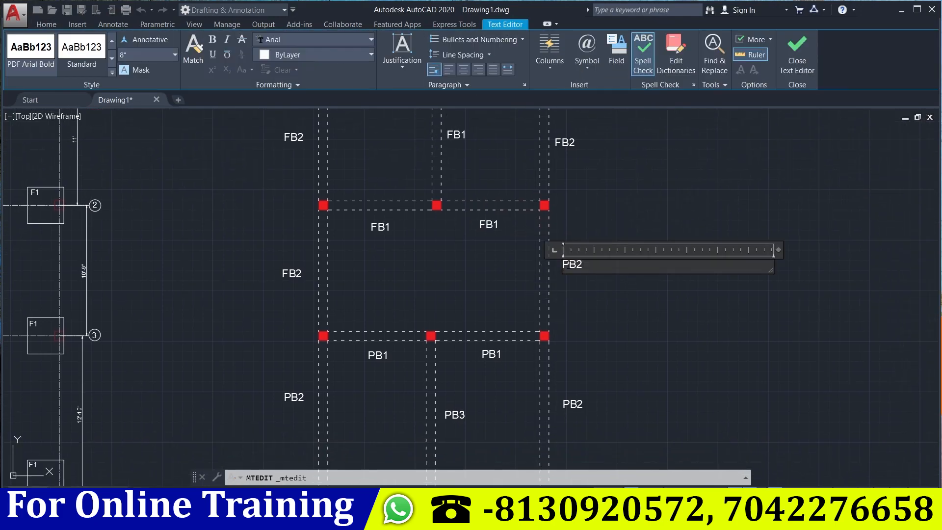
{"action": "left_click", "coordinate": [797, 54]}
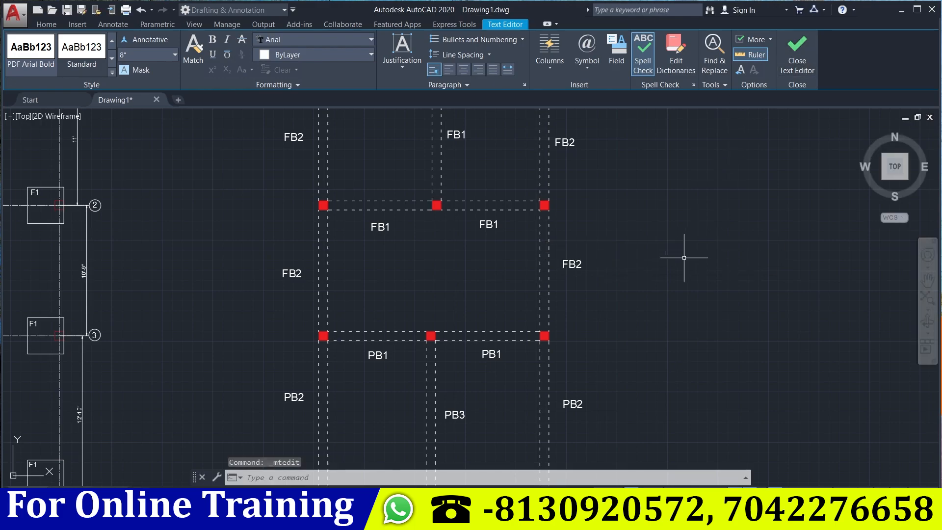
{"action": "middle_click_drag", "start_coordinate": [483, 365], "coordinate": [483, 313]}
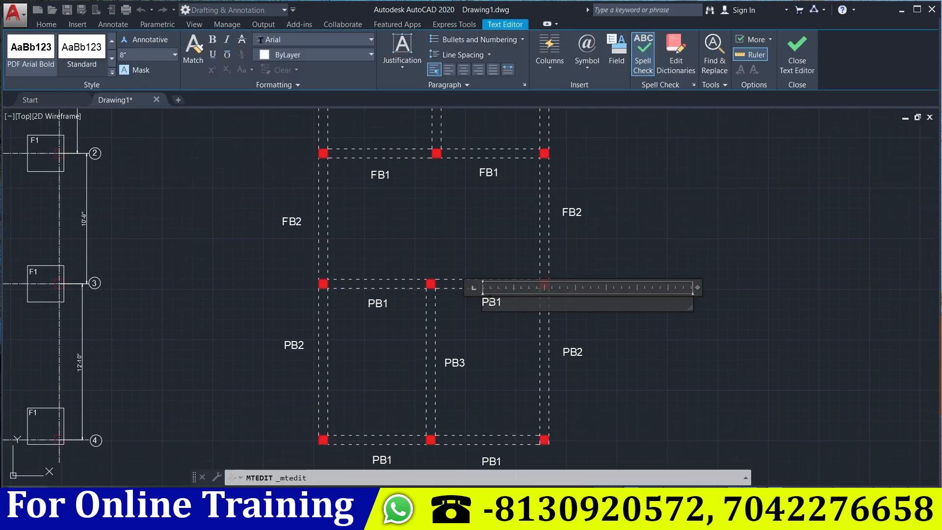
{"action": "left_click", "coordinate": [797, 54]}
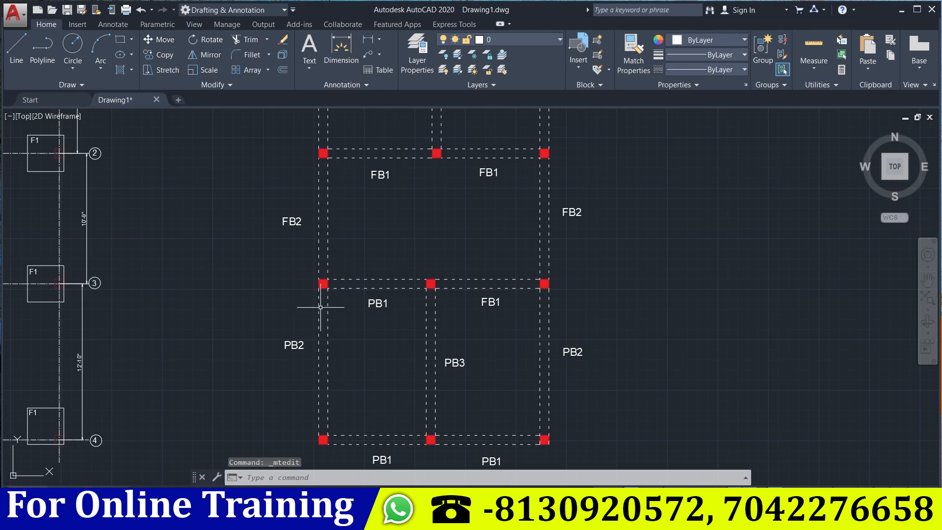
{"action": "double_click", "coordinate": [375, 303]}
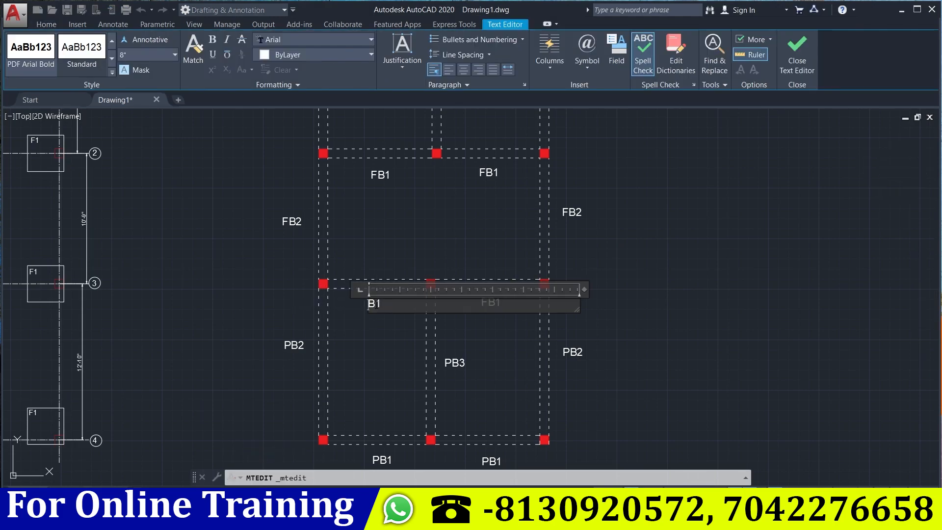
{"action": "left_click", "coordinate": [796, 54]}
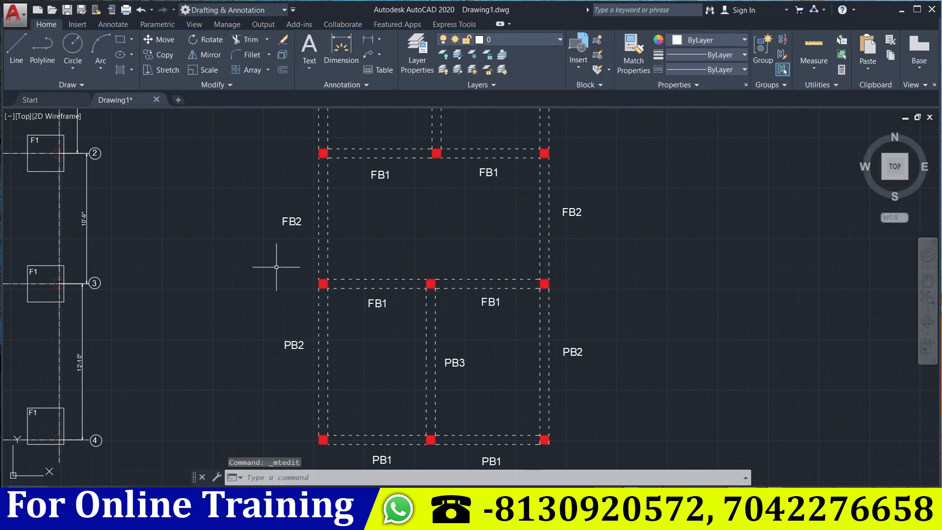
Between grids 3 and 4, change both outer beam labels to FB2 and the middle beam label to FB3.
{"action": "double_click", "coordinate": [293, 345]}
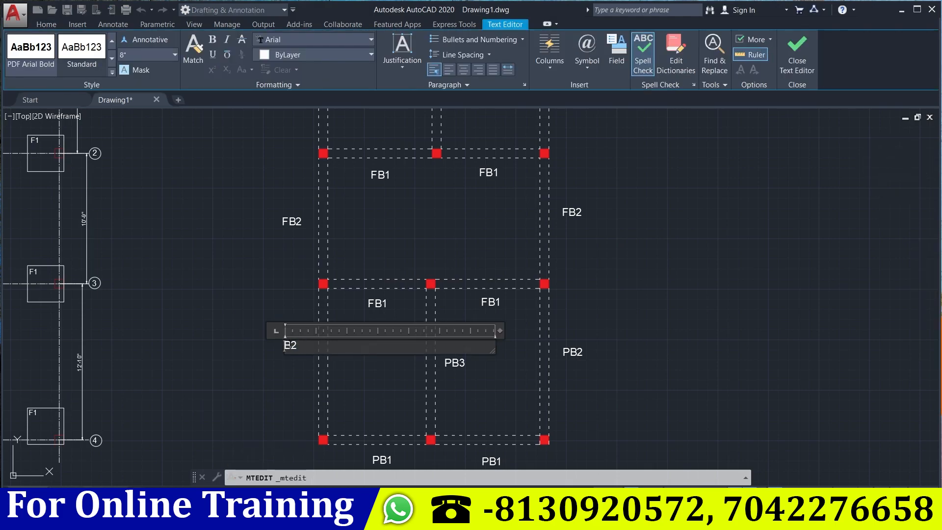
{"action": "left_click", "coordinate": [797, 54]}
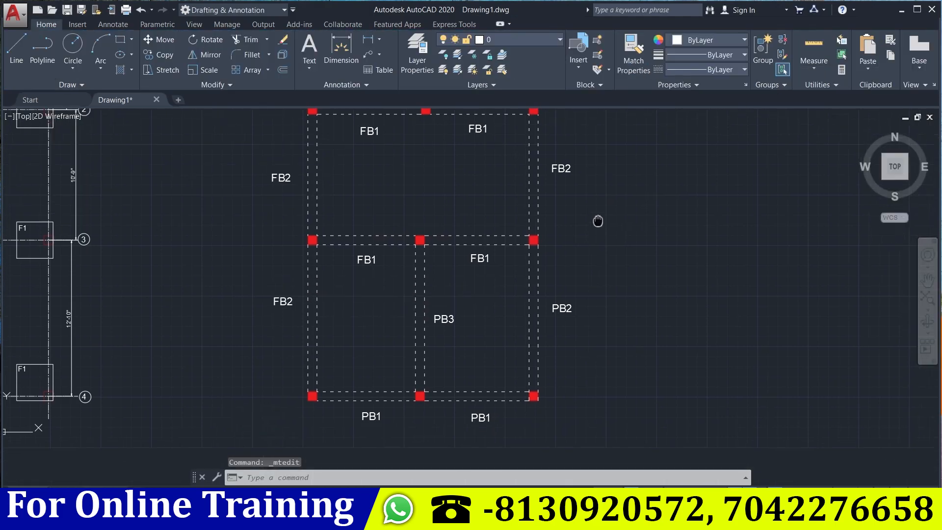
{"action": "middle_click_drag", "start_coordinate": [599, 219], "coordinate": [586, 142]}
{"action": "double_click", "coordinate": [440, 286]}
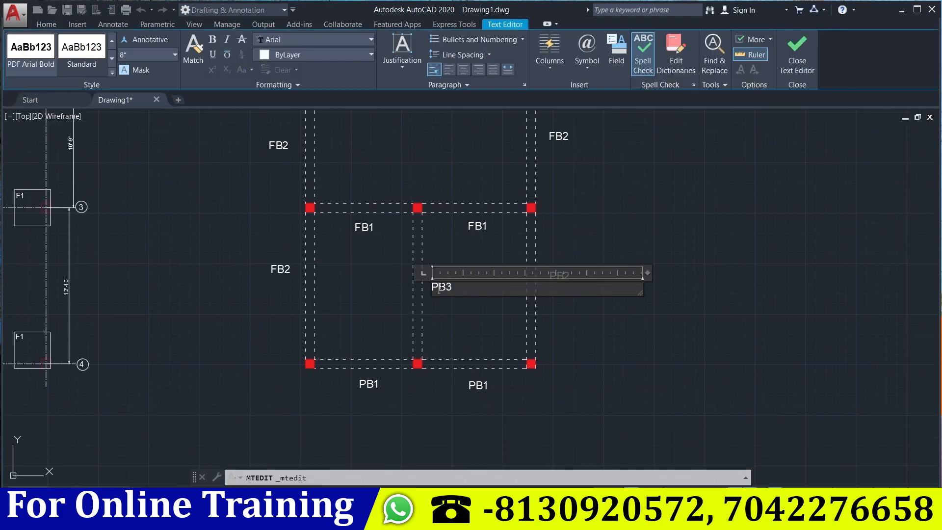
{"action": "left_click", "coordinate": [794, 57]}
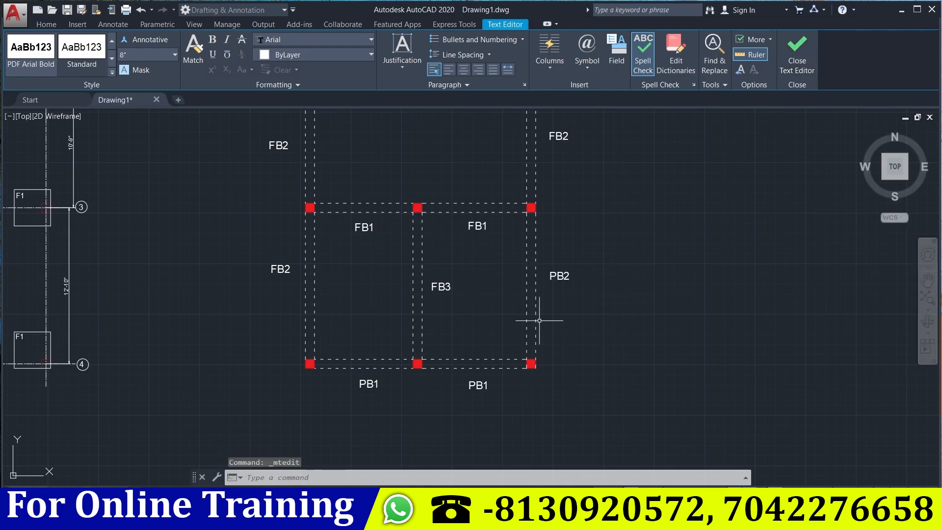
{"action": "double_click", "coordinate": [558, 275]}
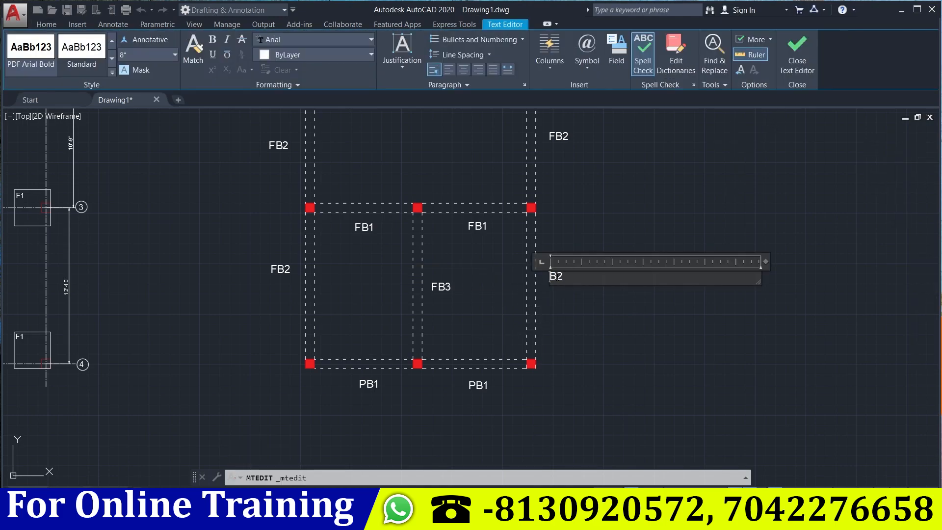
{"action": "left_click", "coordinate": [791, 69]}
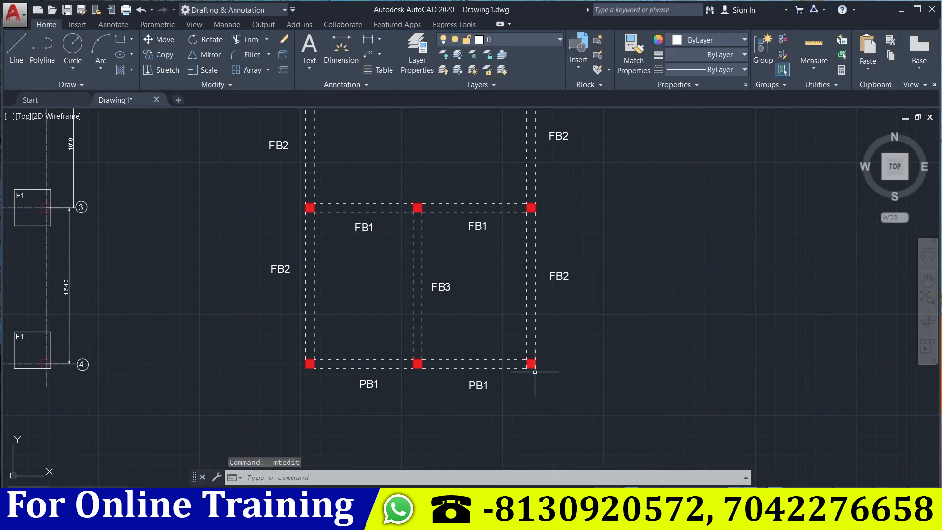
Change the two PB1 labels below the grid 4 beams to FB1.
{"action": "double_click", "coordinate": [476, 387]}
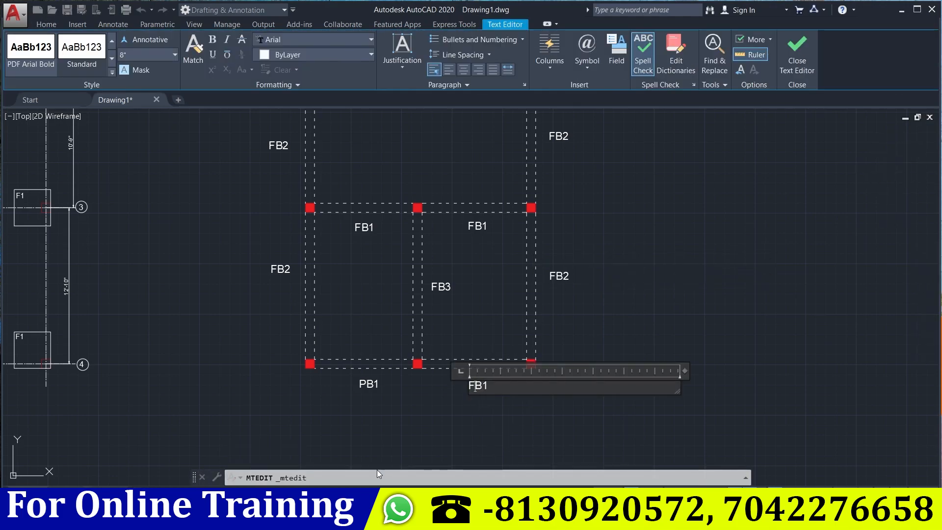
{"action": "left_click", "coordinate": [797, 49]}
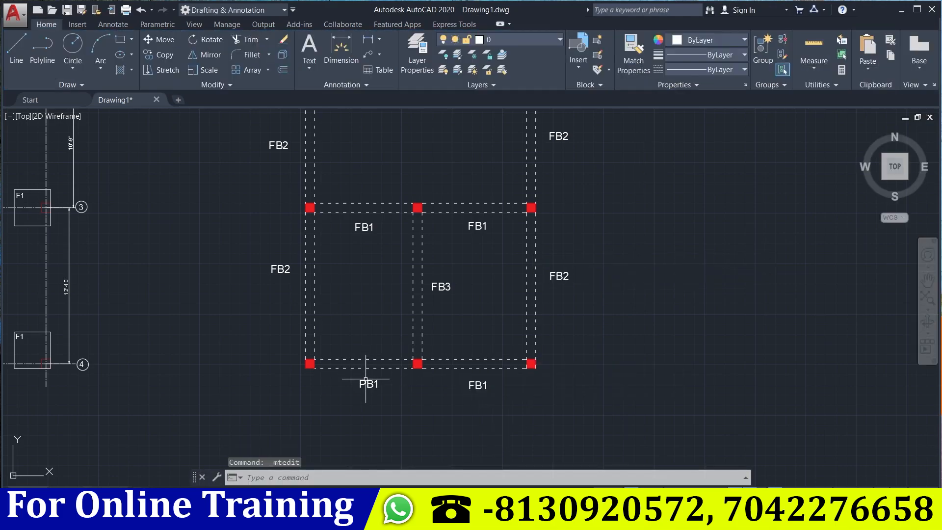
{"action": "left_click", "coordinate": [368, 383]}
{"action": "double_click", "coordinate": [367, 384]}
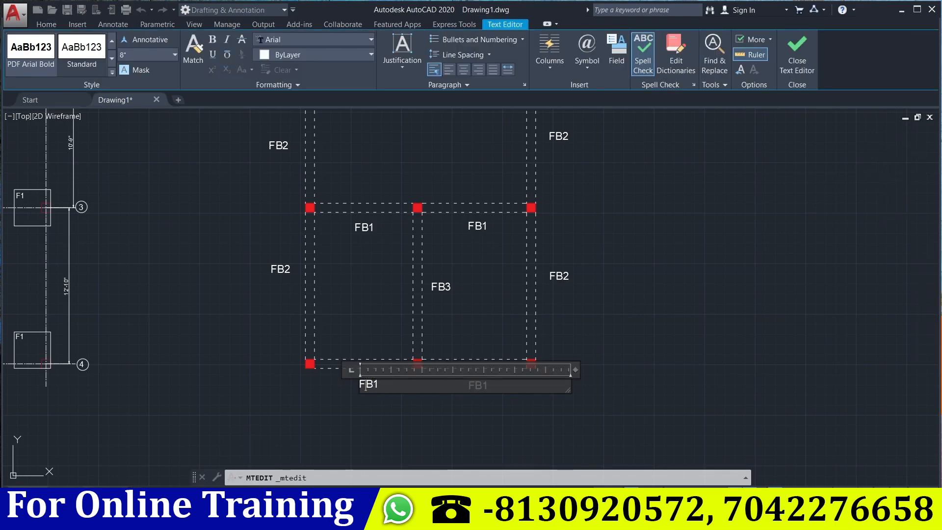
{"action": "left_click", "coordinate": [807, 45]}
Copy the FB1 label above the grid 1 beam into the middle of both bays between grids 1 and 2.
{"action": "middle_click_drag", "start_coordinate": [693, 217], "coordinate": [615, 456]}
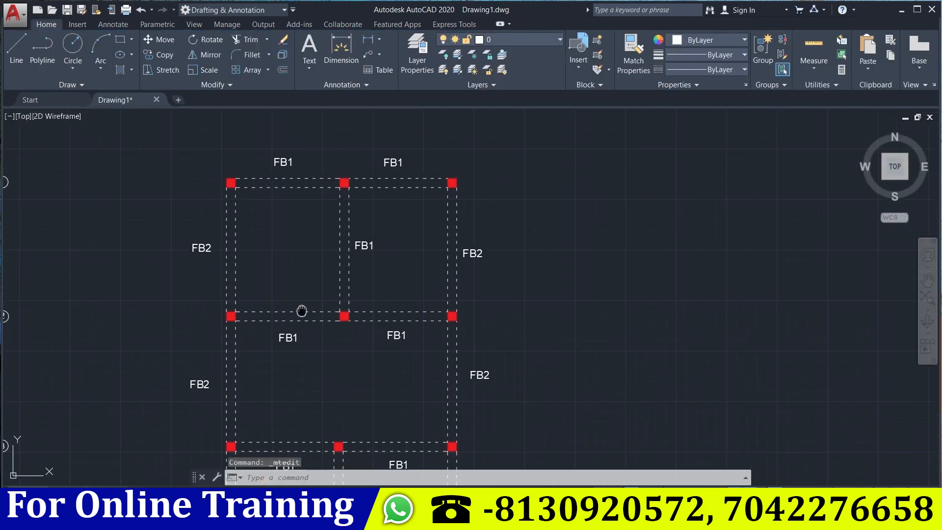
{"action": "middle_click_drag", "start_coordinate": [296, 311], "coordinate": [361, 350]}
{"action": "left_click", "coordinate": [342, 203]}
{"action": "type", "text": "co"}
{"action": "key", "text": "Return"}
{"action": "left_click", "coordinate": [347, 201]}
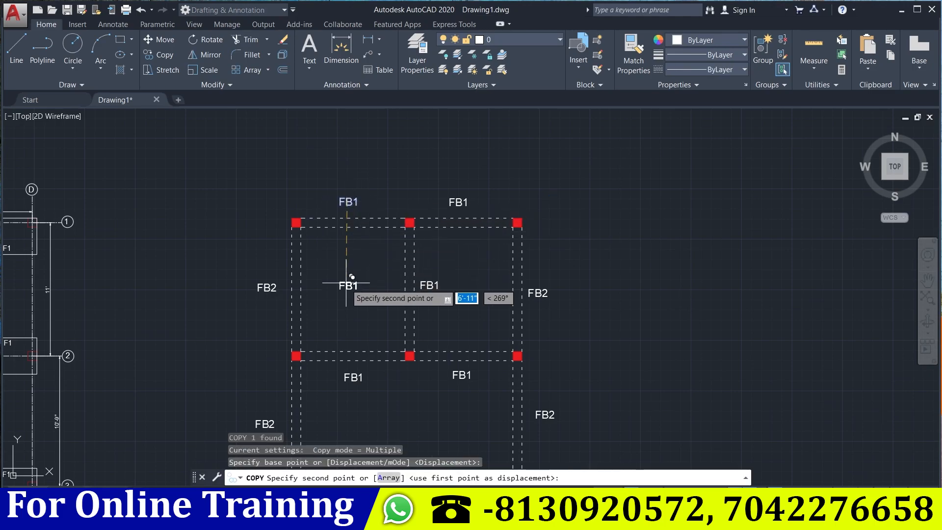
{"action": "left_click", "coordinate": [472, 290]}
Place further copies of the FB1 label inside the bay between grids 2 and 3 and both bays between grids 3 and 4.
{"action": "middle_click_drag", "start_coordinate": [465, 293], "coordinate": [499, 112]}
{"action": "left_click", "coordinate": [448, 240]}
{"action": "middle_click_drag", "start_coordinate": [448, 241], "coordinate": [471, 118]}
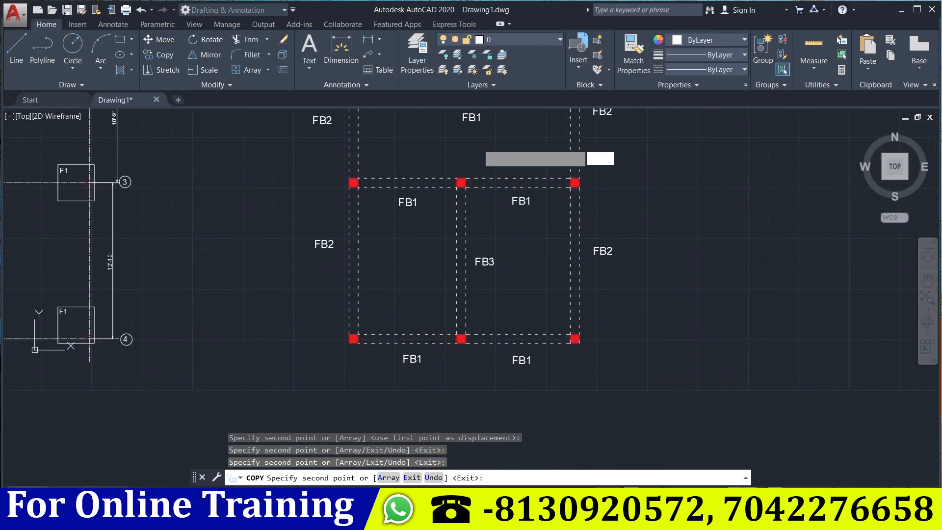
{"action": "left_click", "coordinate": [417, 261]}
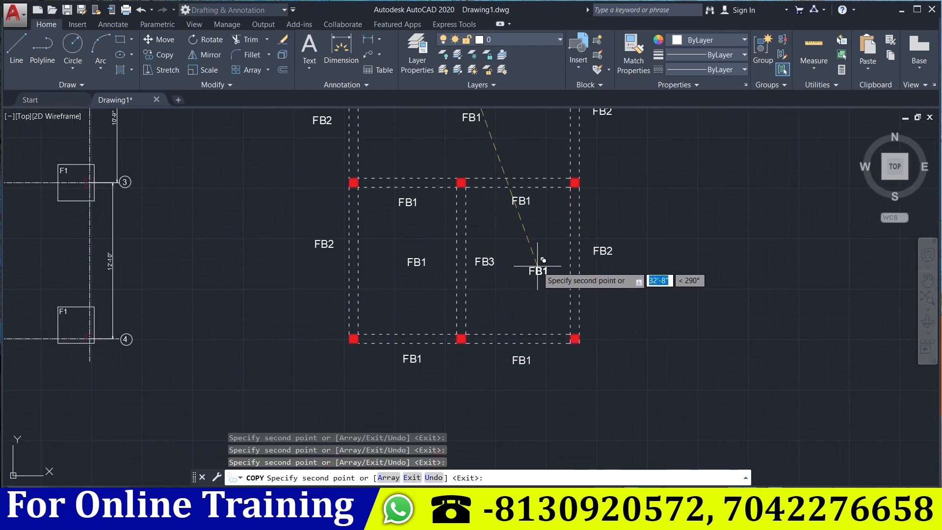
{"action": "key", "text": "Escape"}
{"action": "key", "text": "Escape"}
Change the labels inside both bays between grids 3 and 4 to FS1.
{"action": "scroll", "coordinate": [397, 267], "scroll_direction": "up", "scroll_amount": 4}
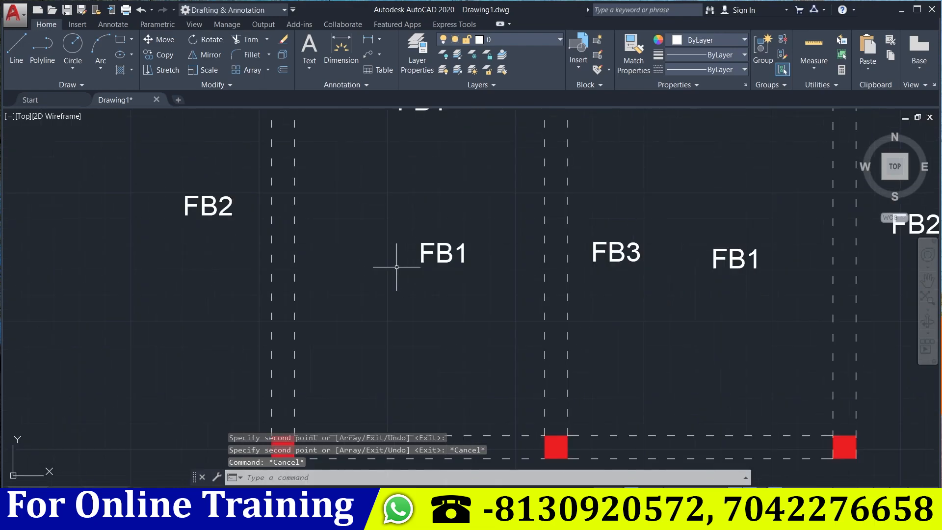
{"action": "double_click", "coordinate": [453, 252]}
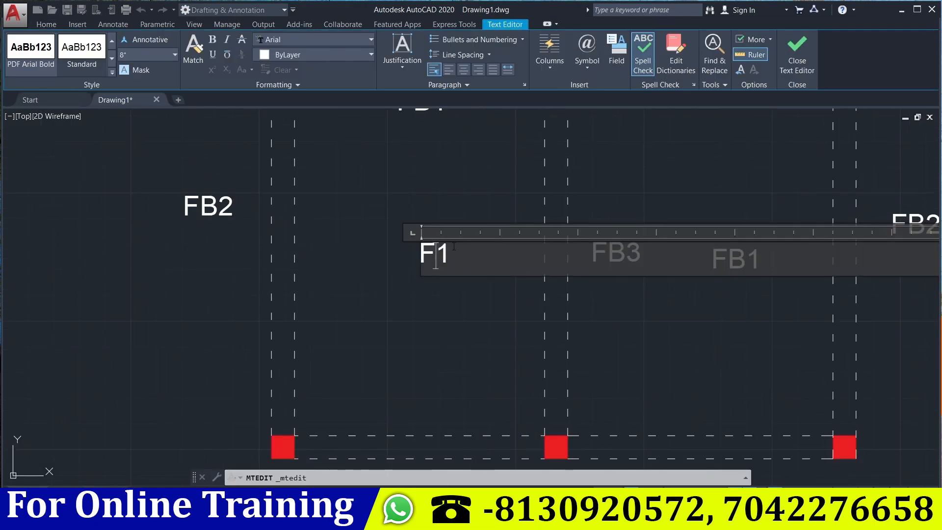
{"action": "left_click", "coordinate": [797, 62]}
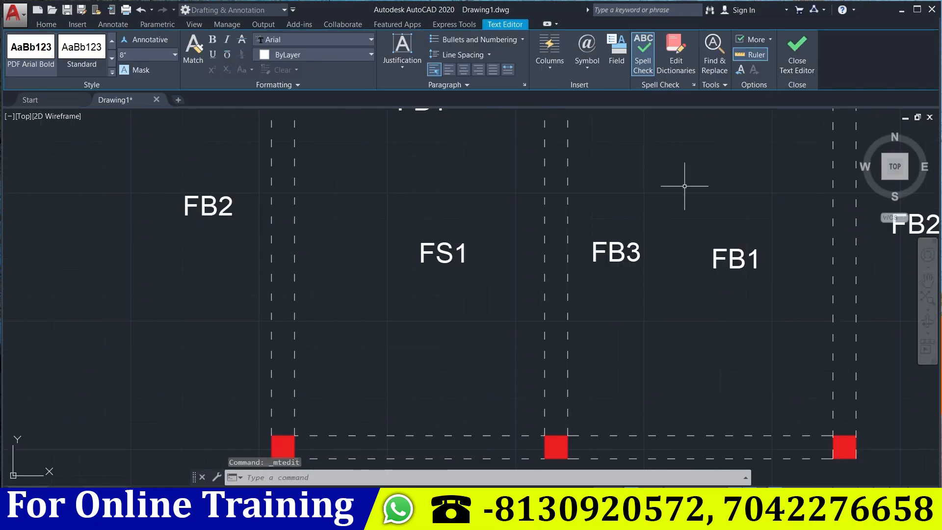
{"action": "middle_click_drag", "start_coordinate": [609, 289], "coordinate": [486, 324]}
{"action": "double_click", "coordinate": [611, 292]}
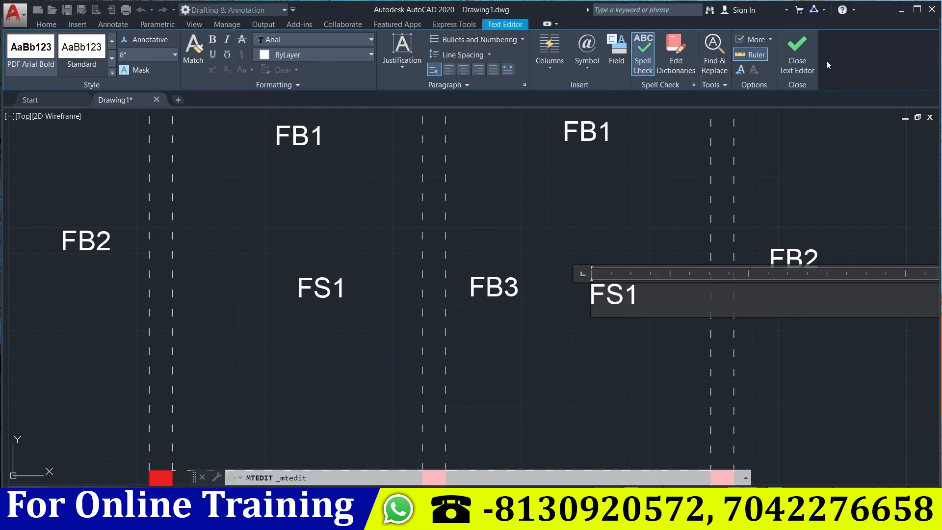
{"action": "left_click", "coordinate": [785, 55]}
Change the label inside the wide bay between grids 2 and 3 to FS2.
{"action": "middle_click_drag", "start_coordinate": [468, 267], "coordinate": [435, 417]}
{"action": "middle_click_drag", "start_coordinate": [434, 162], "coordinate": [432, 328]}
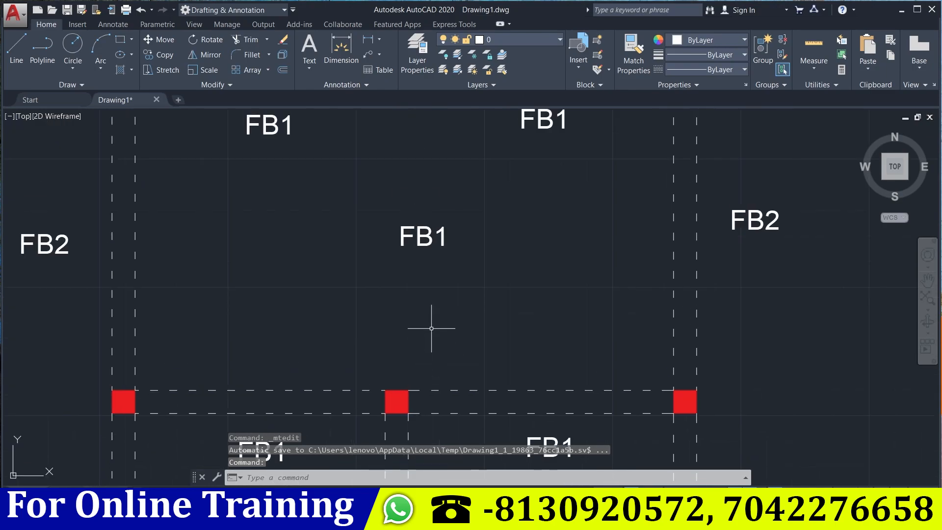
{"action": "double_click", "coordinate": [430, 244]}
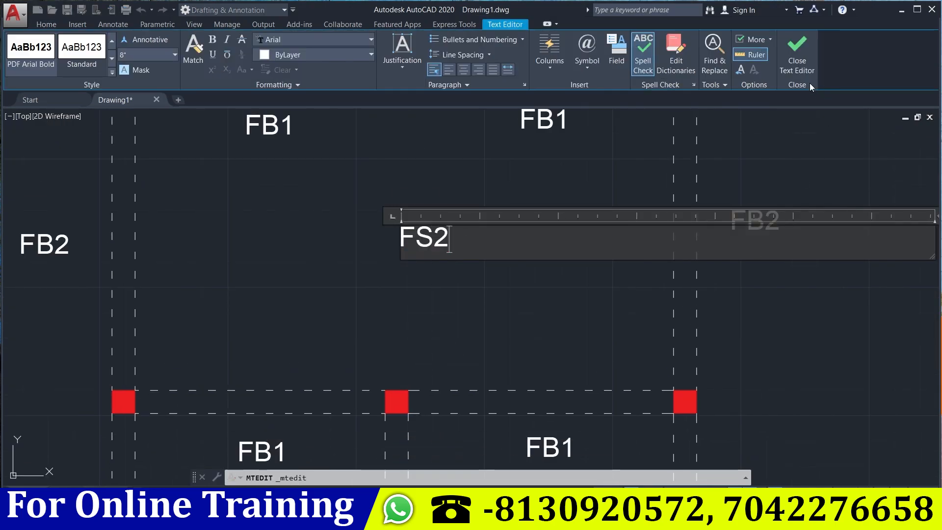
{"action": "left_click", "coordinate": [797, 55]}
Change the labels inside both bays between grids 1 and 2 to FS1, leaving the middle beam's FB1 label as is.
{"action": "middle_click_drag", "start_coordinate": [540, 224], "coordinate": [534, 378]}
{"action": "middle_click_drag", "start_coordinate": [527, 143], "coordinate": [524, 290]}
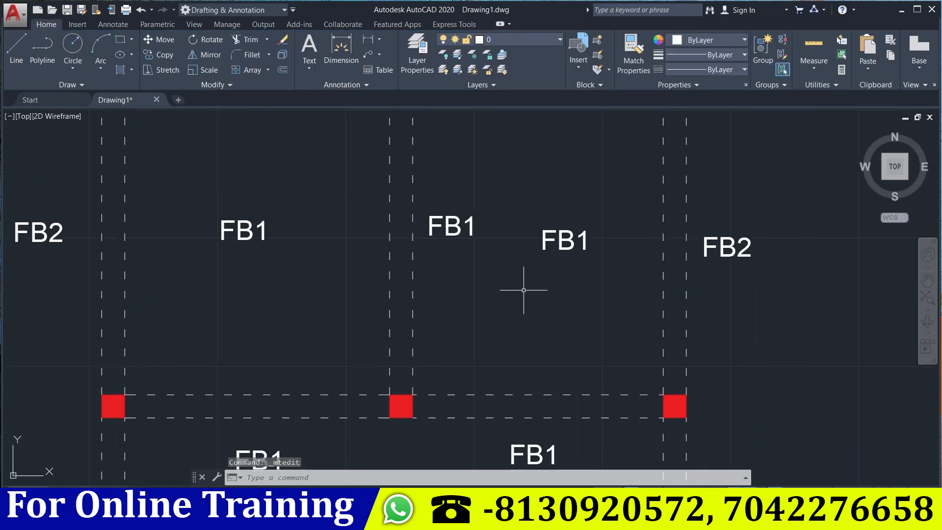
{"action": "double_click", "coordinate": [567, 240]}
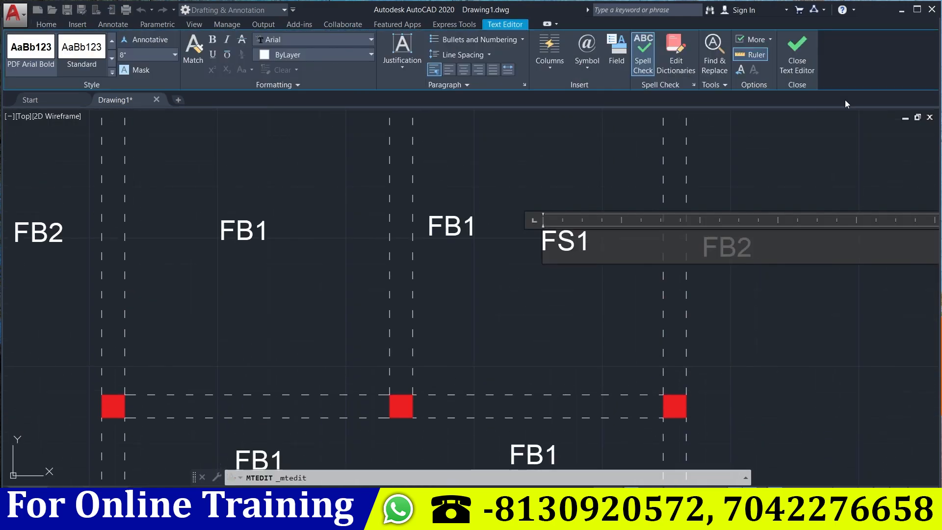
{"action": "left_click", "coordinate": [789, 56]}
{"action": "double_click", "coordinate": [254, 233]}
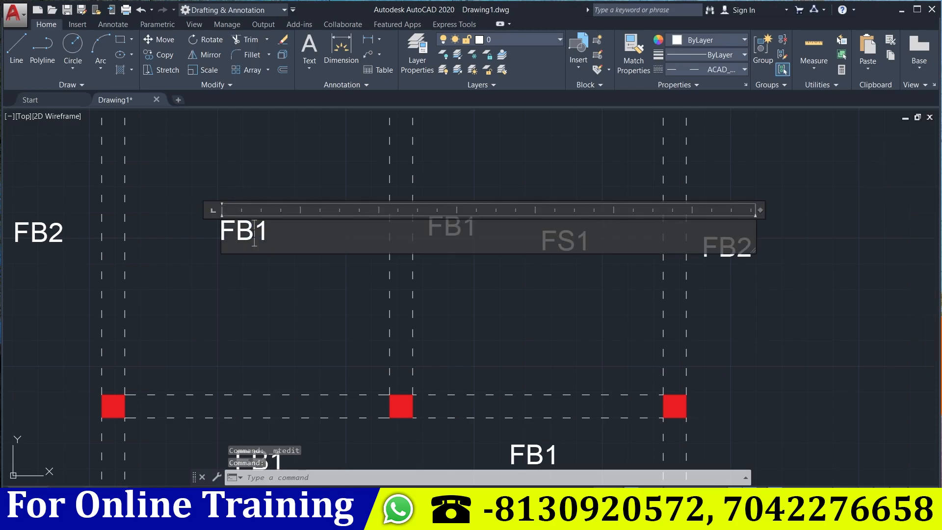
{"action": "key", "text": "BackSpace"}
{"action": "left_click", "coordinate": [804, 78]}
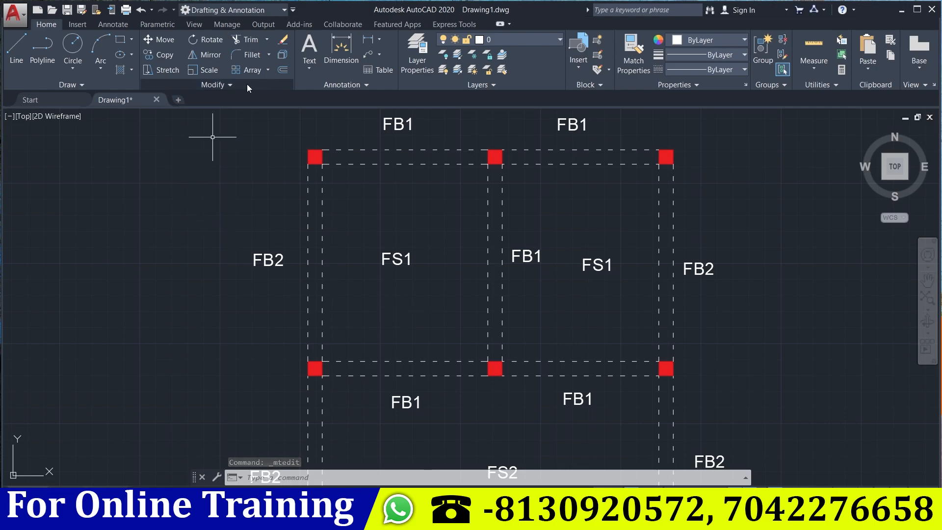
Draw a circle around the FS1 label in the left bay between grids 1 and 2.
{"action": "middle_click_drag", "start_coordinate": [370, 236], "coordinate": [336, 242]}
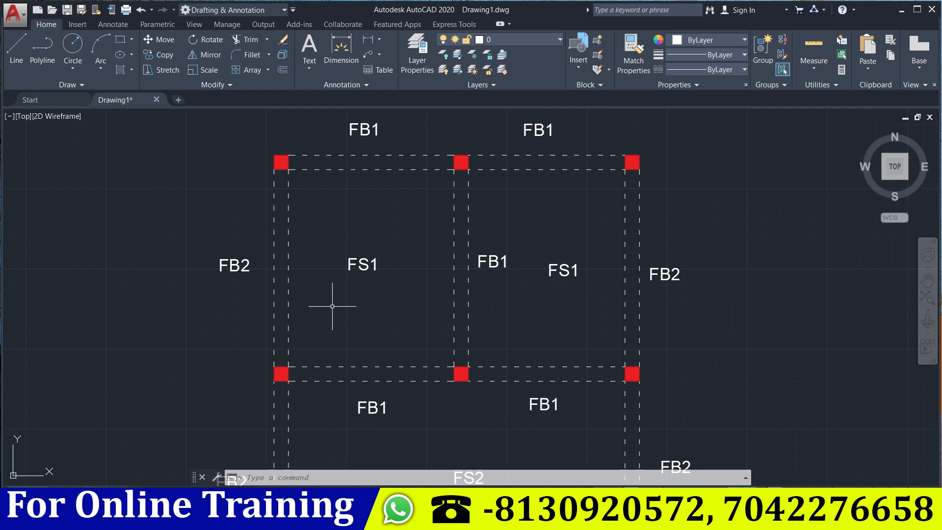
{"action": "key", "text": "Return"}
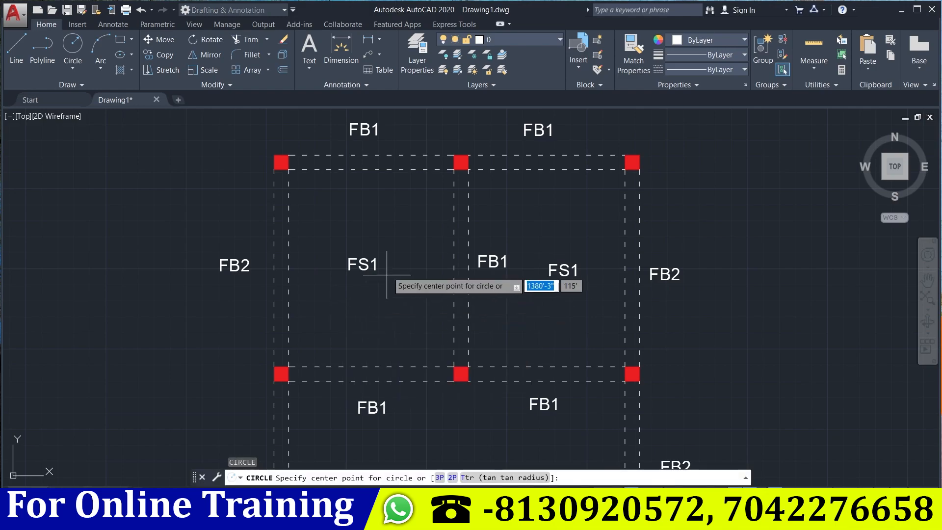
{"action": "left_click", "coordinate": [363, 264]}
{"action": "left_click", "coordinate": [375, 287]}
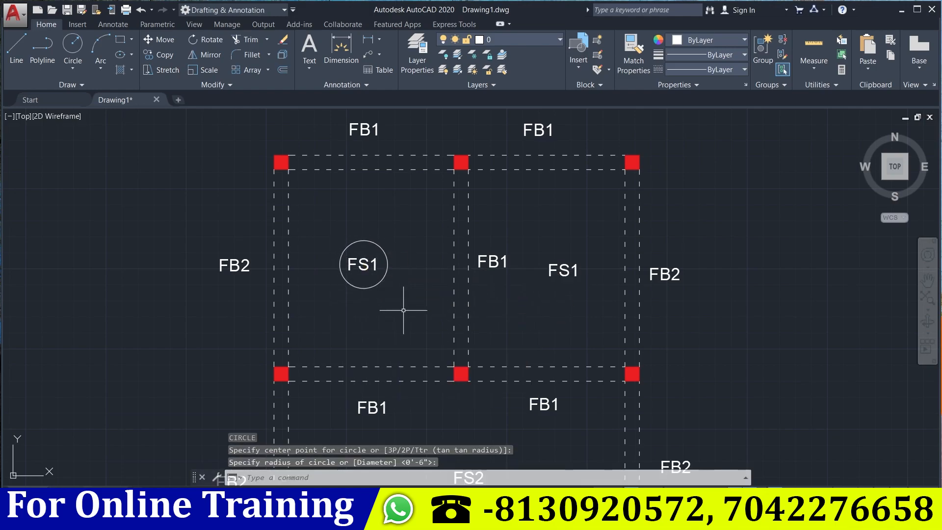
Copy the circle onto the FS1 label in the right bay between grids 1 and 2.
{"action": "middle_click_drag", "start_coordinate": [400, 309], "coordinate": [350, 313]}
{"action": "left_click", "coordinate": [334, 284]}
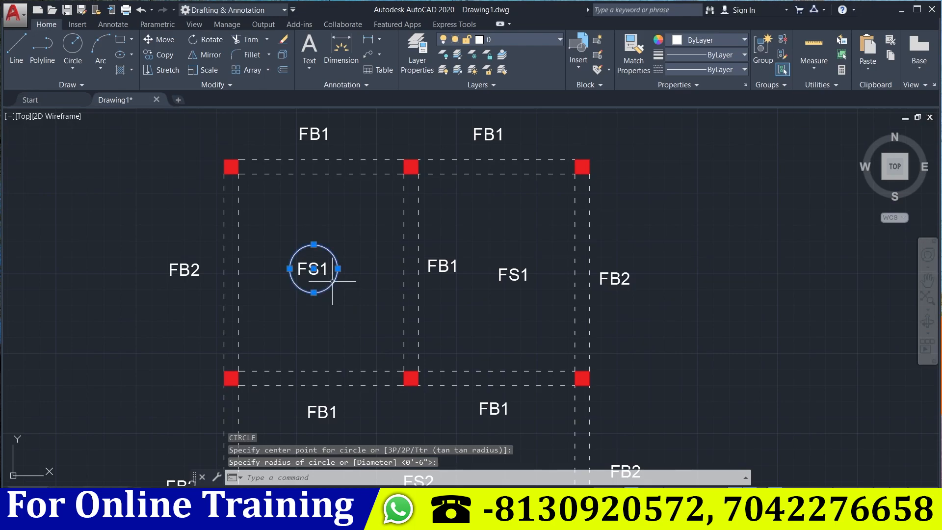
{"action": "type", "text": "co"}
{"action": "key", "text": "Return"}
{"action": "left_click", "coordinate": [310, 276]}
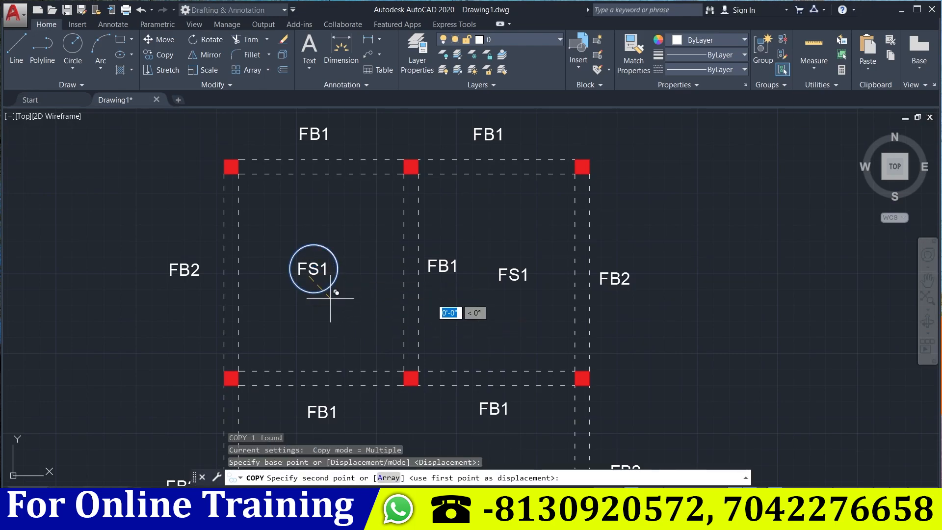
{"action": "left_click", "coordinate": [508, 278]}
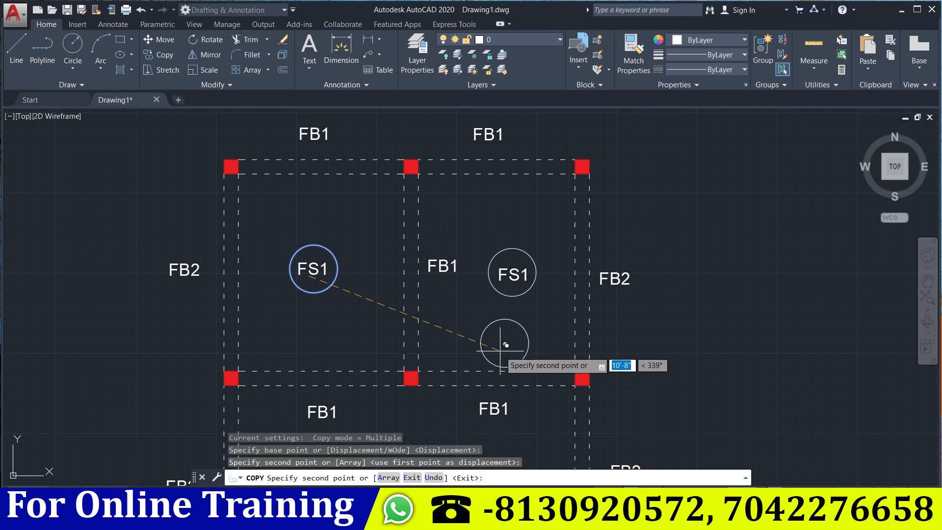
Place circle copies around the FS2 label and around both FS1 labels between grids 3 and 4.
{"action": "middle_click_drag", "start_coordinate": [498, 341], "coordinate": [511, 185]}
{"action": "left_click", "coordinate": [428, 318]}
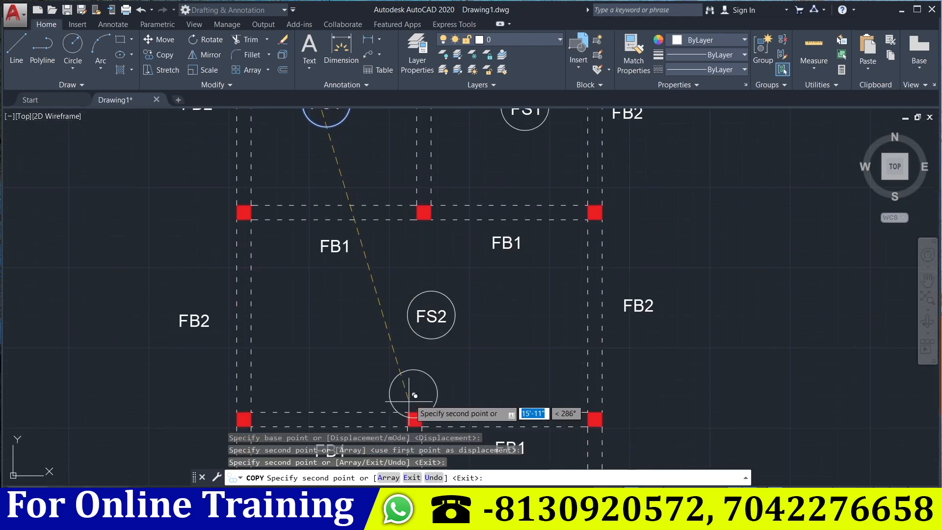
{"action": "middle_click_drag", "start_coordinate": [410, 389], "coordinate": [485, 176]}
{"action": "left_click", "coordinate": [412, 342]}
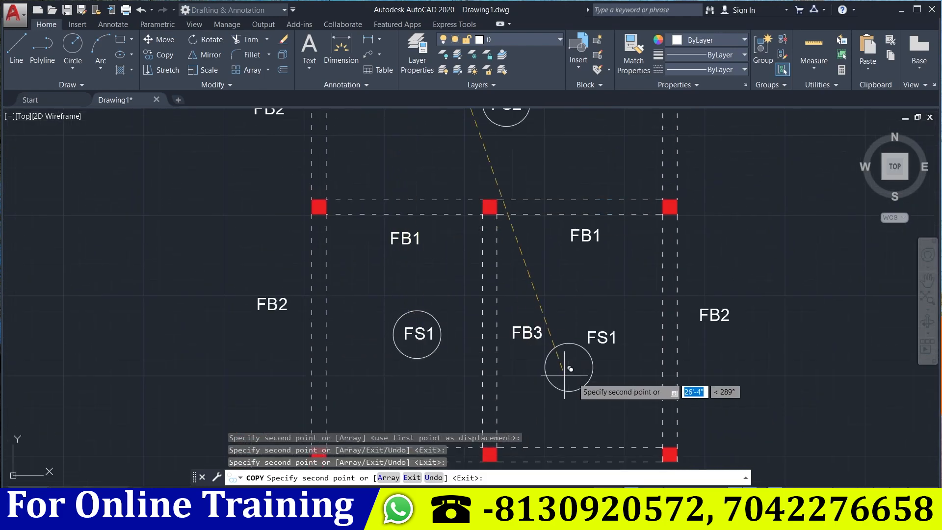
{"action": "left_click", "coordinate": [596, 346]}
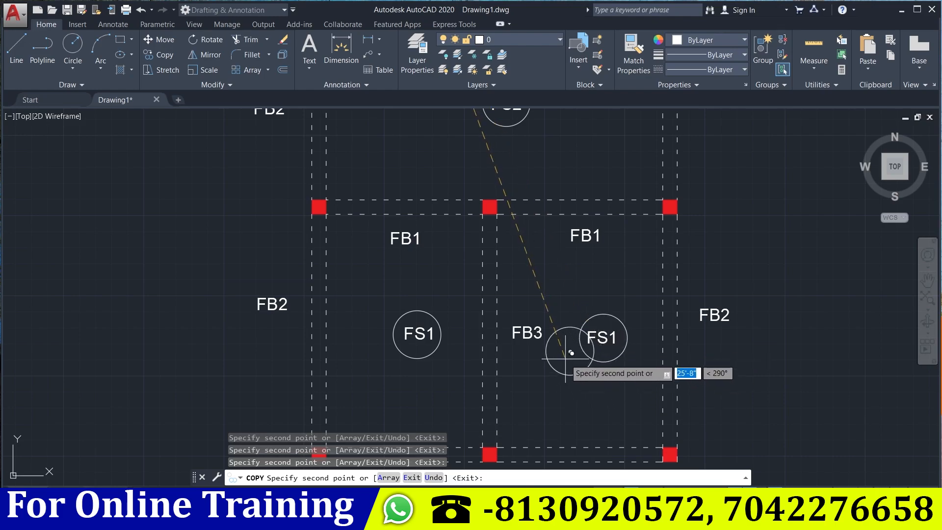
{"action": "scroll", "coordinate": [596, 346], "scroll_direction": "down", "scroll_amount": 3}
{"action": "key", "text": "Escape"}
Review the row of drawings: centre line grid, plinth beam plan, footing layout, and FB beam layout with FS labels.
{"action": "scroll", "coordinate": [627, 353], "scroll_direction": "down", "scroll_amount": 3}
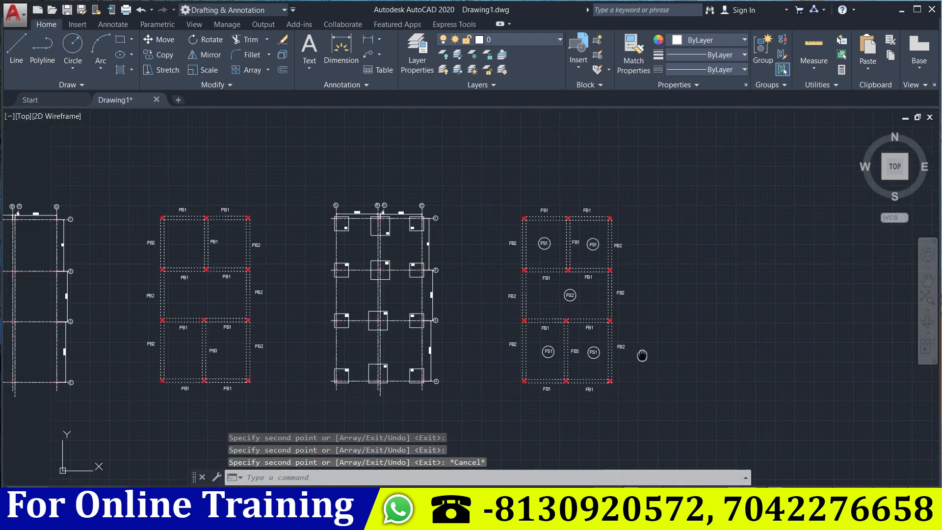
{"action": "middle_click_drag", "start_coordinate": [388, 374], "coordinate": [633, 336]}
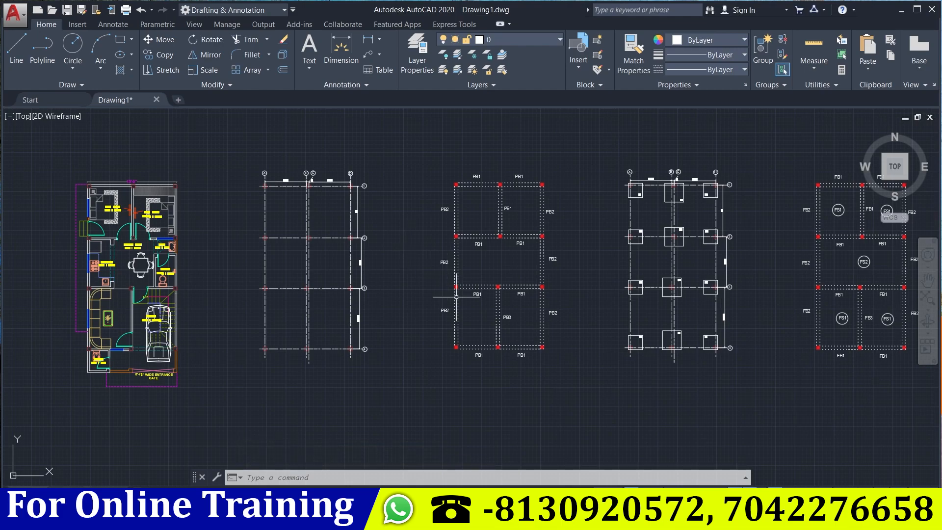
{"action": "scroll", "coordinate": [264, 208], "scroll_direction": "up", "scroll_amount": 4}
{"action": "middle_click_drag", "start_coordinate": [301, 210], "coordinate": [362, 348]}
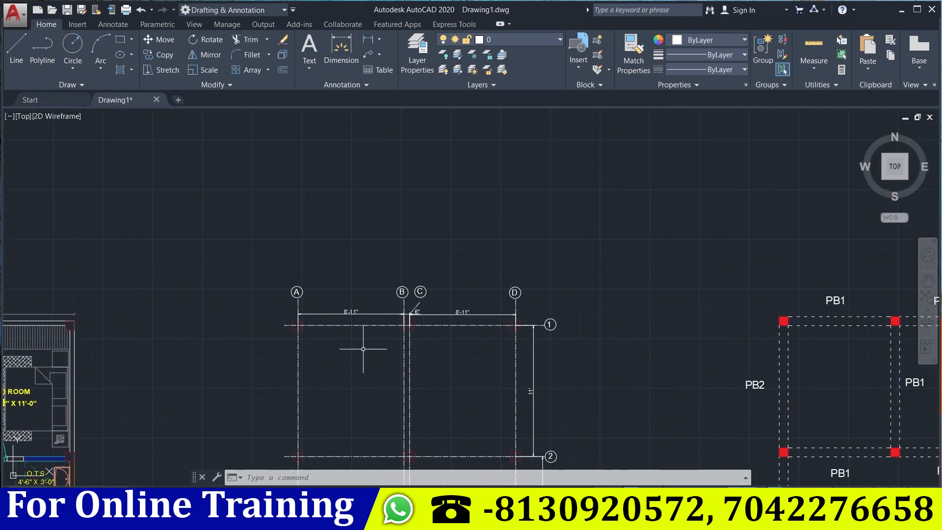
{"action": "middle_click_drag", "start_coordinate": [512, 327], "coordinate": [311, 236]}
{"action": "middle_click_drag", "start_coordinate": [596, 338], "coordinate": [475, 310]}
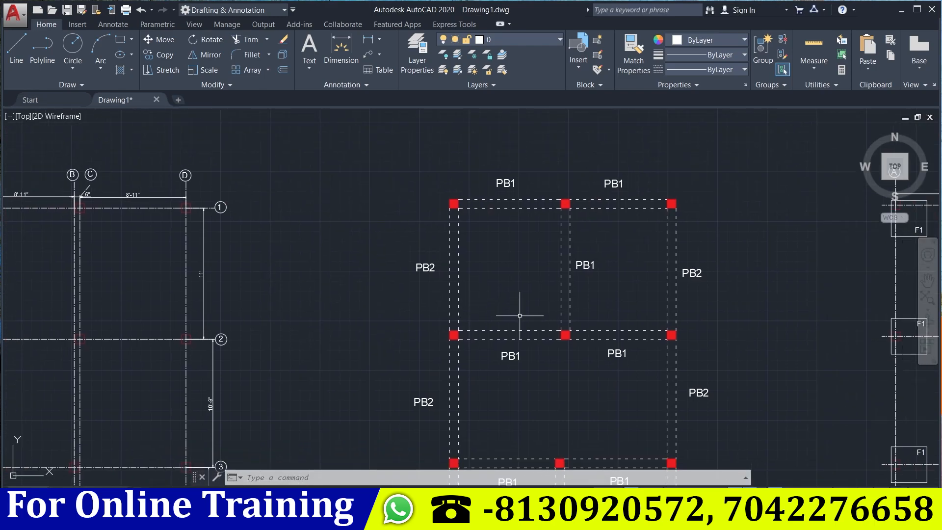
{"action": "middle_click_drag", "start_coordinate": [517, 315], "coordinate": [303, 296]}
{"action": "scroll", "coordinate": [563, 330], "scroll_direction": "down", "scroll_amount": 3}
{"action": "middle_click_drag", "start_coordinate": [564, 330], "coordinate": [359, 340]}
{"action": "scroll", "coordinate": [562, 307], "scroll_direction": "up", "scroll_amount": 4}
{"action": "scroll", "coordinate": [562, 307], "scroll_direction": "down", "scroll_amount": 4}
{"action": "middle_click_drag", "start_coordinate": [808, 318], "coordinate": [595, 309]}
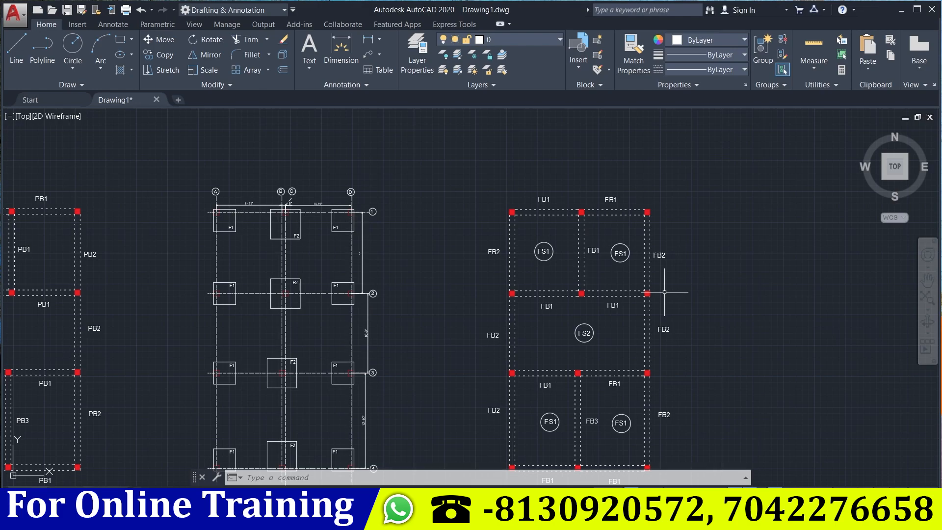
Look over the whole set of drawings and examine the bedrooms, dining area and toilet in the architectural floor plan.
{"action": "scroll", "coordinate": [664, 292], "scroll_direction": "down", "scroll_amount": 5}
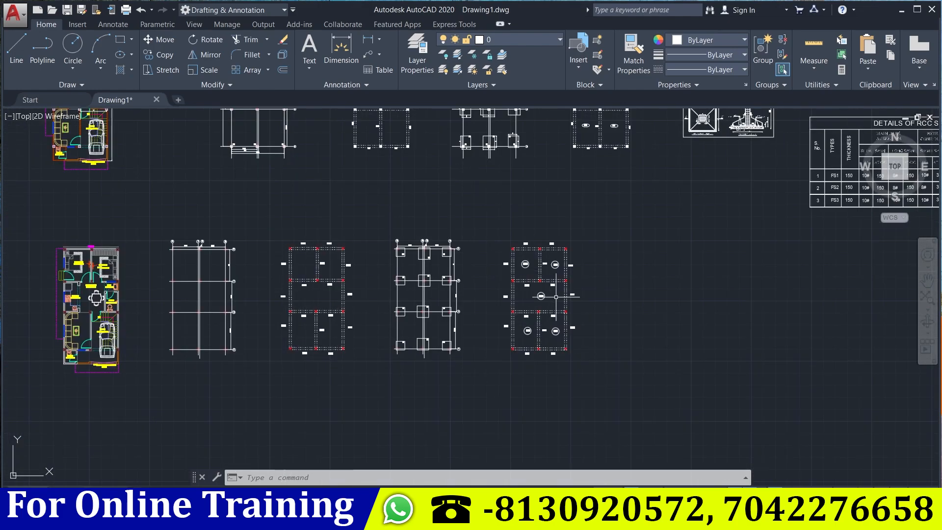
{"action": "scroll", "coordinate": [766, 315], "scroll_direction": "up", "scroll_amount": 2}
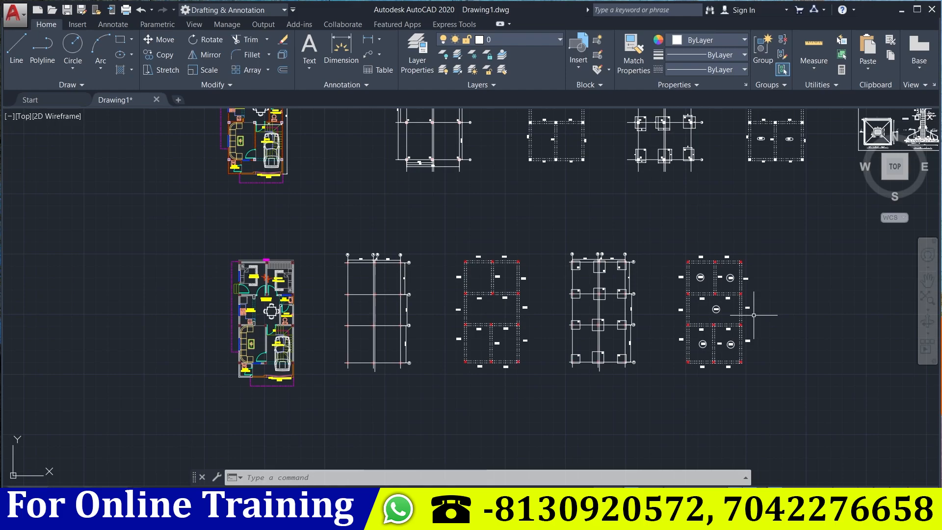
{"action": "scroll", "coordinate": [288, 280], "scroll_direction": "up", "scroll_amount": 4}
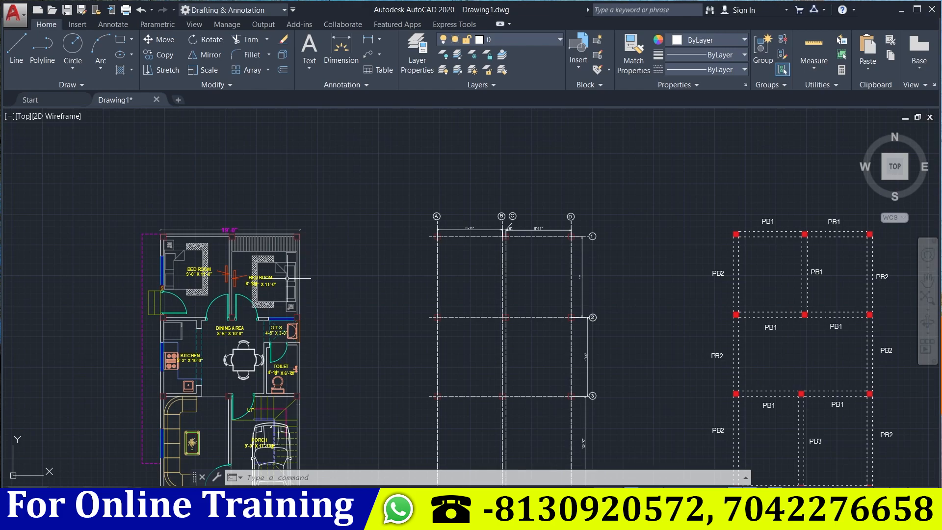
{"action": "scroll", "coordinate": [420, 316], "scroll_direction": "up", "scroll_amount": 3}
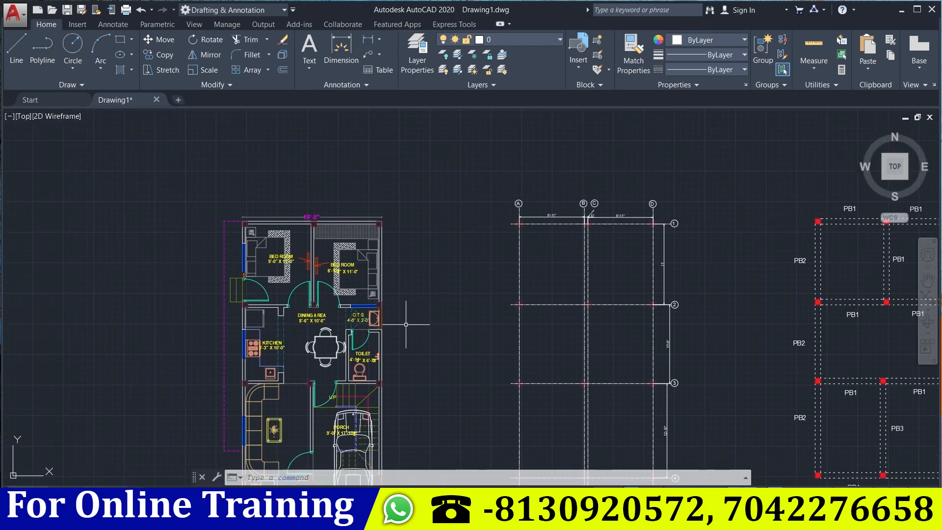
{"action": "scroll", "coordinate": [314, 221], "scroll_direction": "up", "scroll_amount": 4}
{"action": "scroll", "coordinate": [271, 231], "scroll_direction": "down", "scroll_amount": 2}
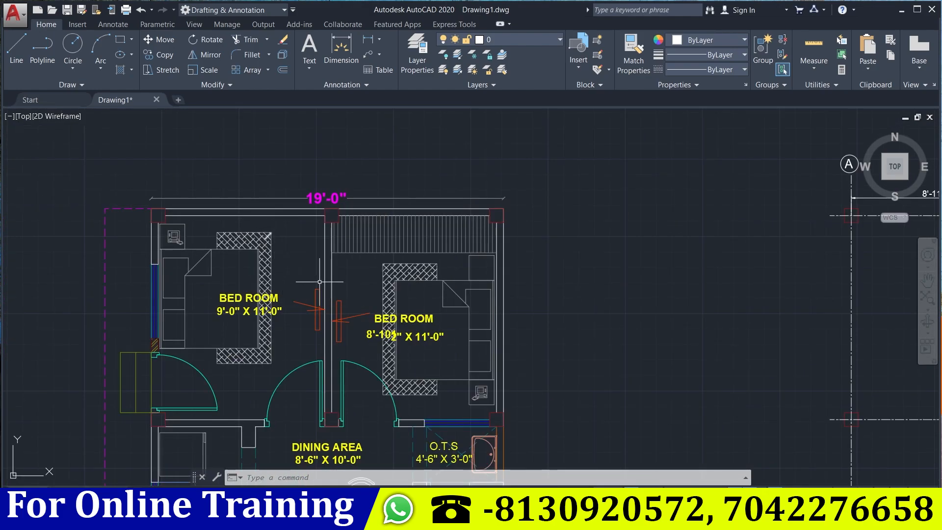
{"action": "middle_click_drag", "start_coordinate": [327, 278], "coordinate": [381, 248]}
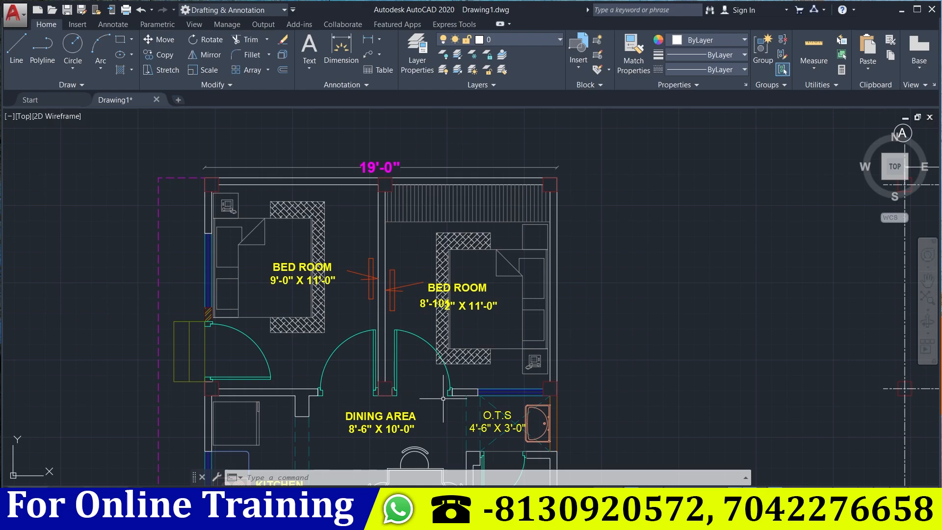
{"action": "scroll", "coordinate": [443, 398], "scroll_direction": "down", "scroll_amount": 3}
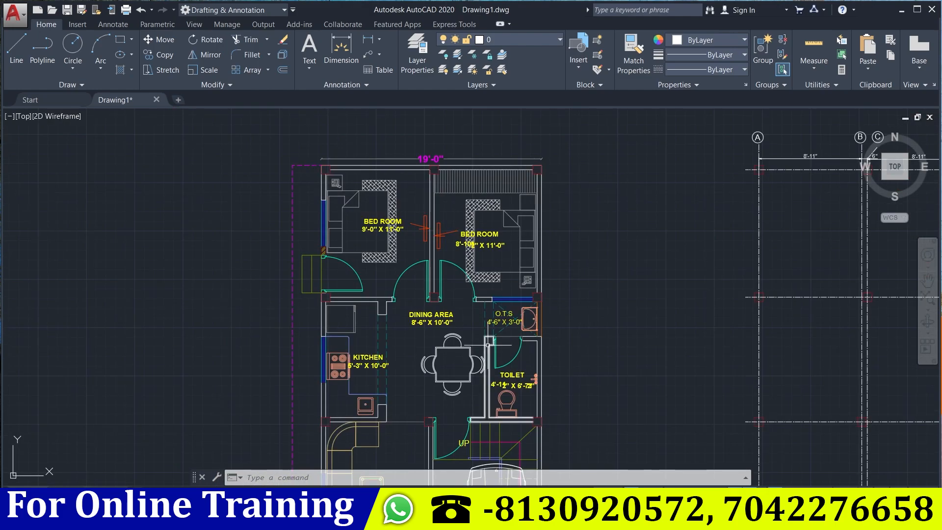
Compare the two rows of house plans and examine the overall set, including the footing detail and RCC slab schedule.
{"action": "scroll", "coordinate": [487, 345], "scroll_direction": "down", "scroll_amount": 2}
{"action": "scroll", "coordinate": [493, 346], "scroll_direction": "down", "scroll_amount": 2}
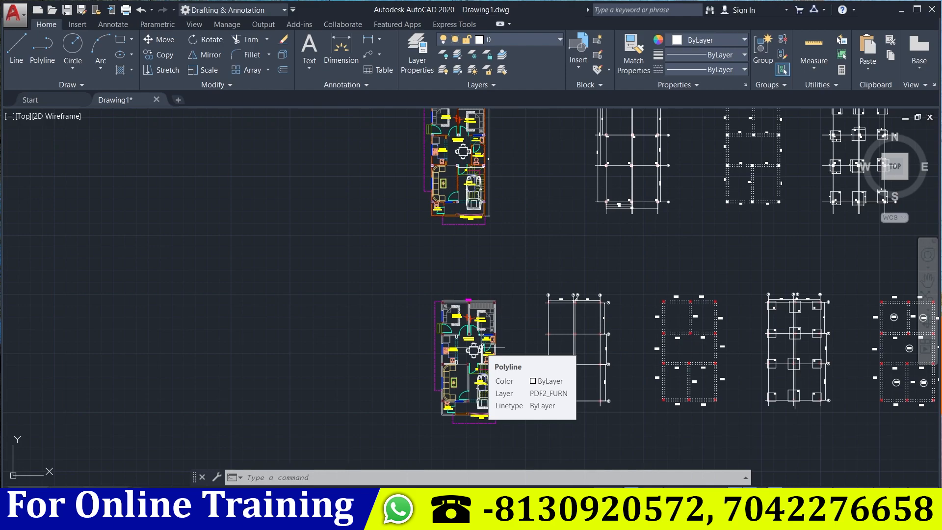
{"action": "mouse_move", "coordinate": [496, 348]}
{"action": "middle_mouse_down"}
{"action": "mouse_move", "coordinate": [444, 352]}
{"action": "mouse_move", "coordinate": [456, 365]}
{"action": "middle_mouse_up"}
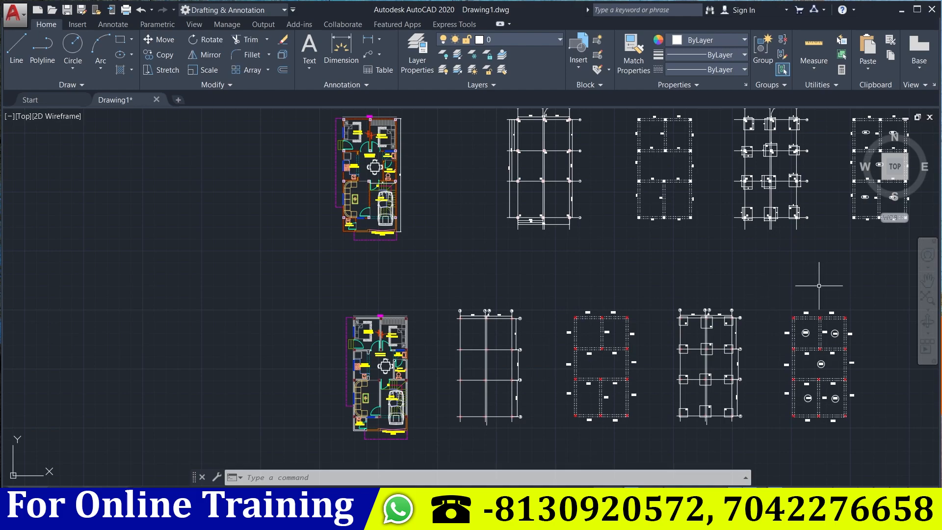
{"action": "scroll", "coordinate": [626, 274], "scroll_direction": "down", "scroll_amount": 3}
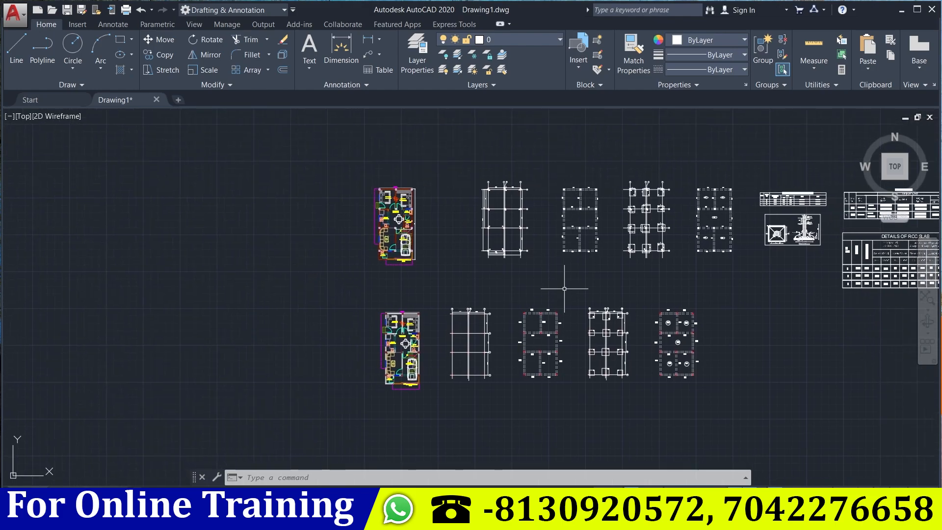
{"action": "middle_click_drag", "start_coordinate": [564, 289], "coordinate": [532, 298]}
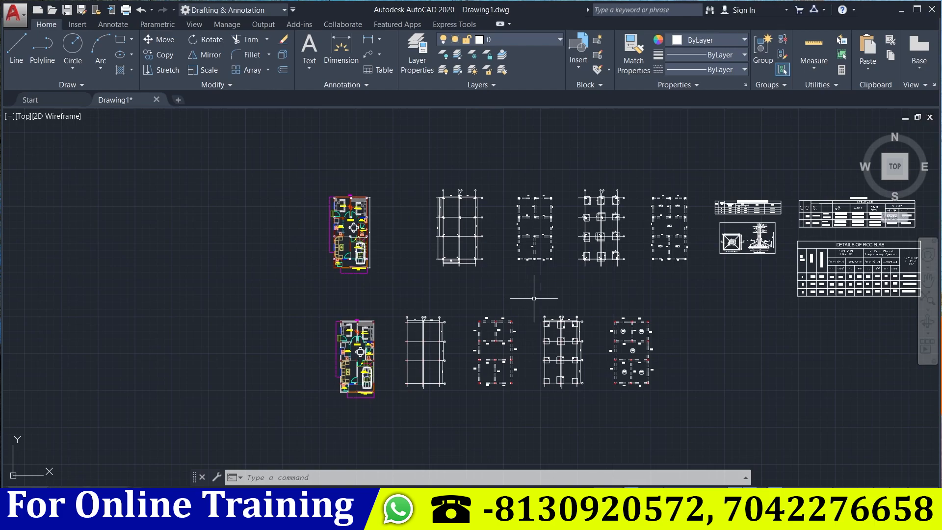
{"action": "left_click", "coordinate": [273, 152]}
{"action": "left_click", "coordinate": [655, 383]}
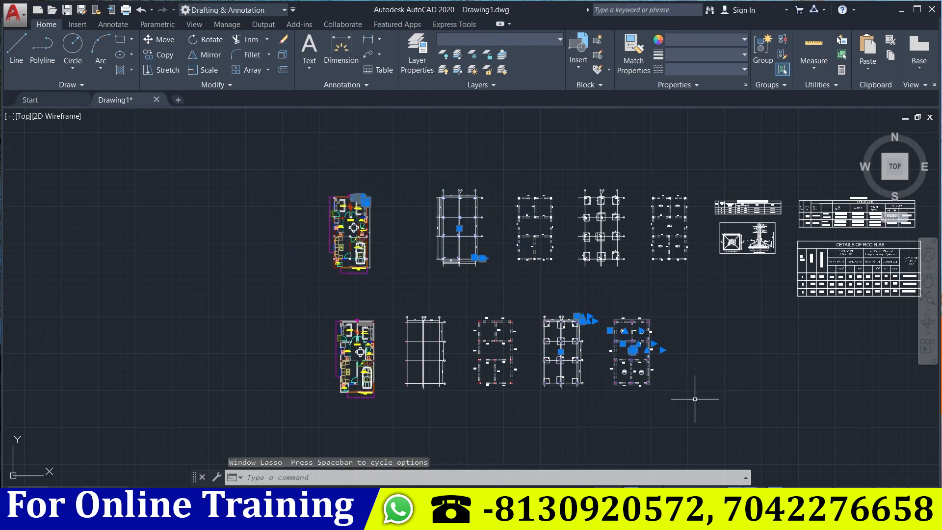
{"action": "key", "text": "Escape"}
{"action": "middle_click_drag", "start_coordinate": [683, 395], "coordinate": [560, 390]}
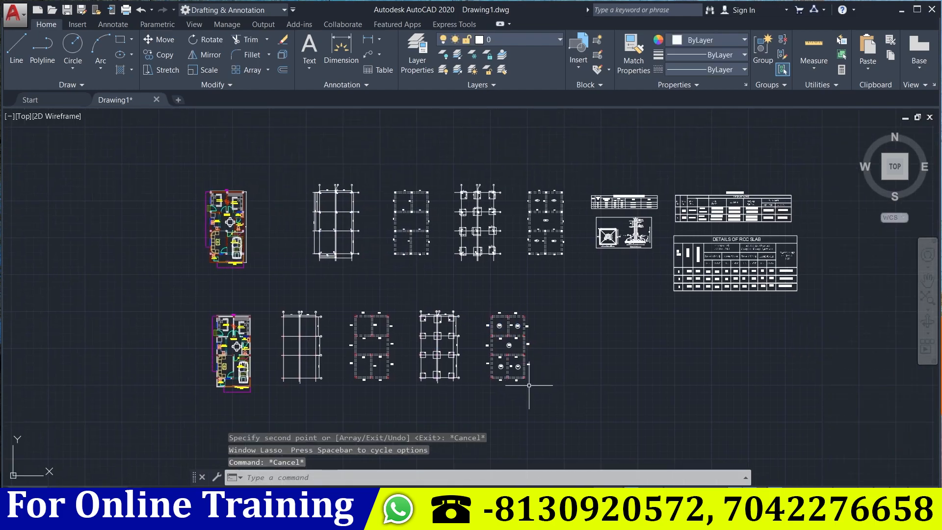